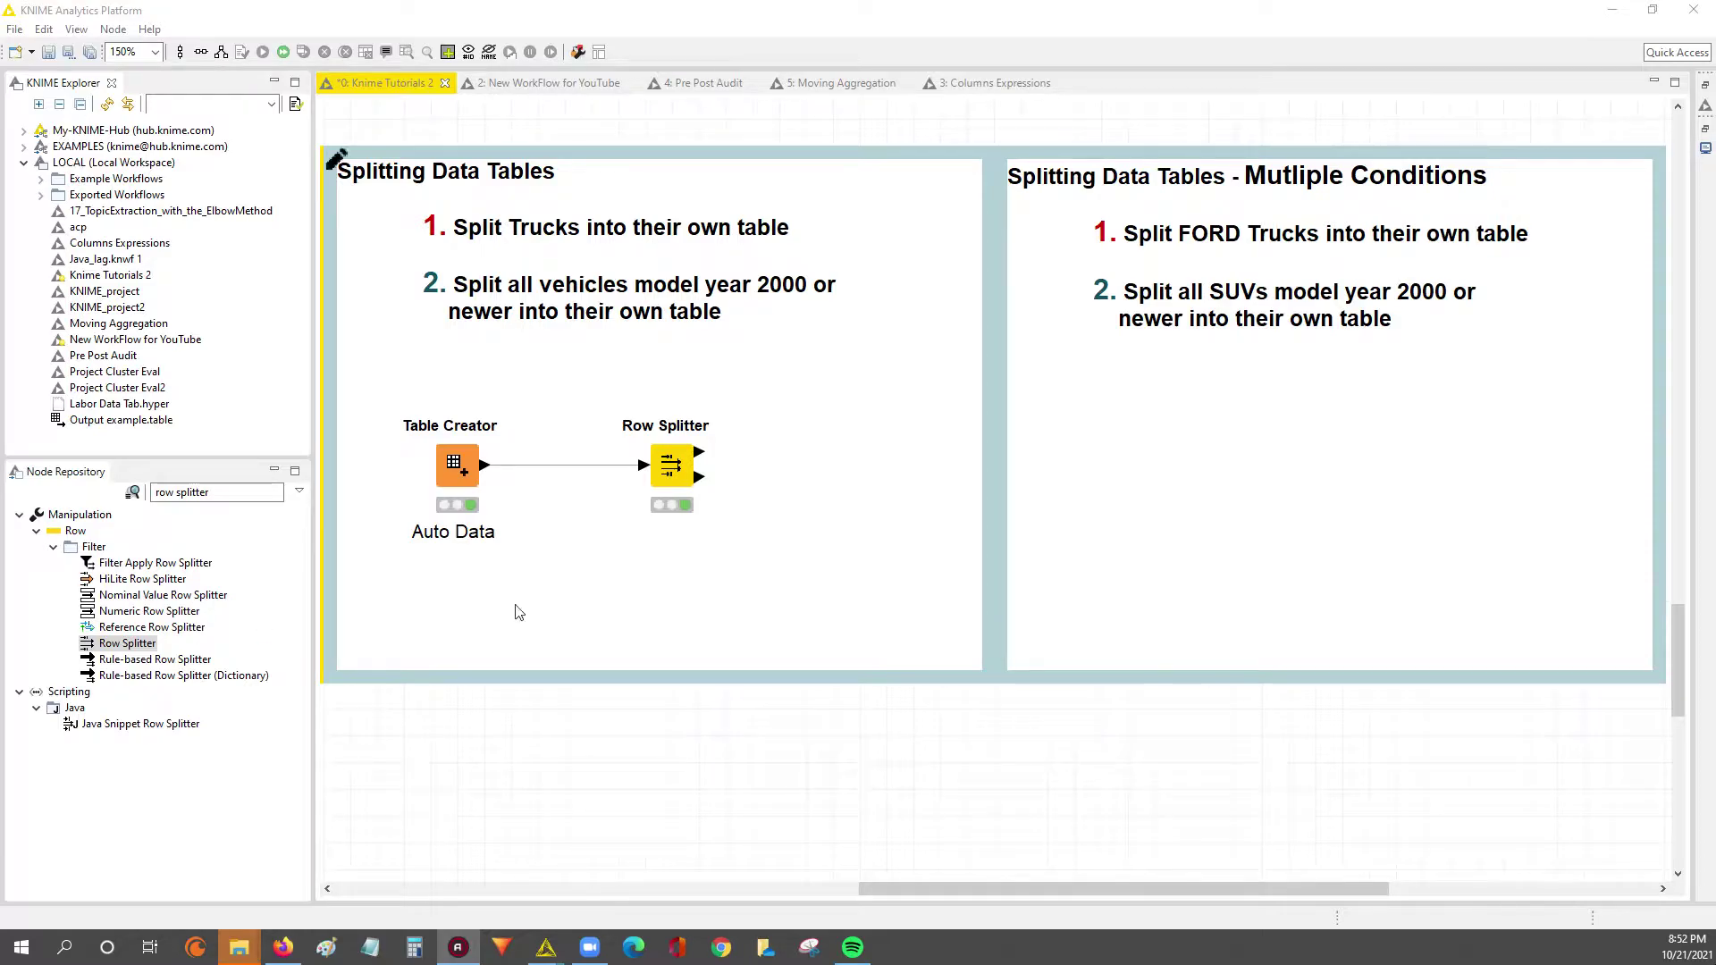
Step: Open the output table of the Auto Data Table Creator node and examine its vehicle rows by year, make, model and type
left_click(615, 624)
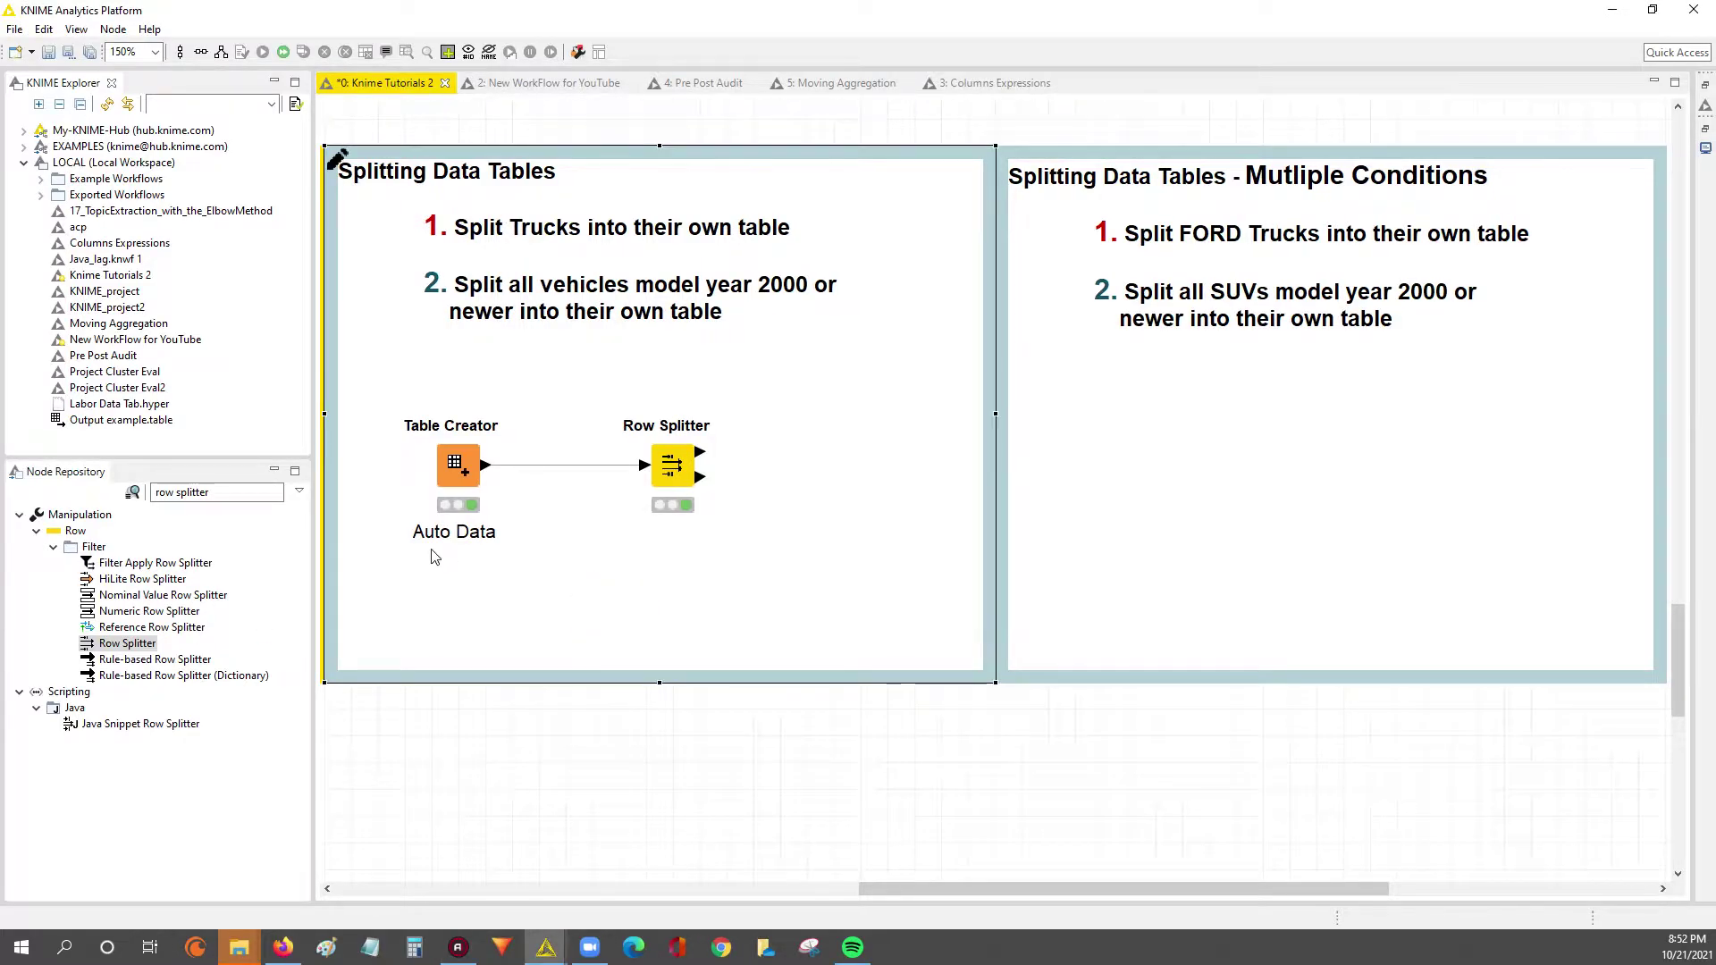
right_click(462, 471)
left_click(561, 894)
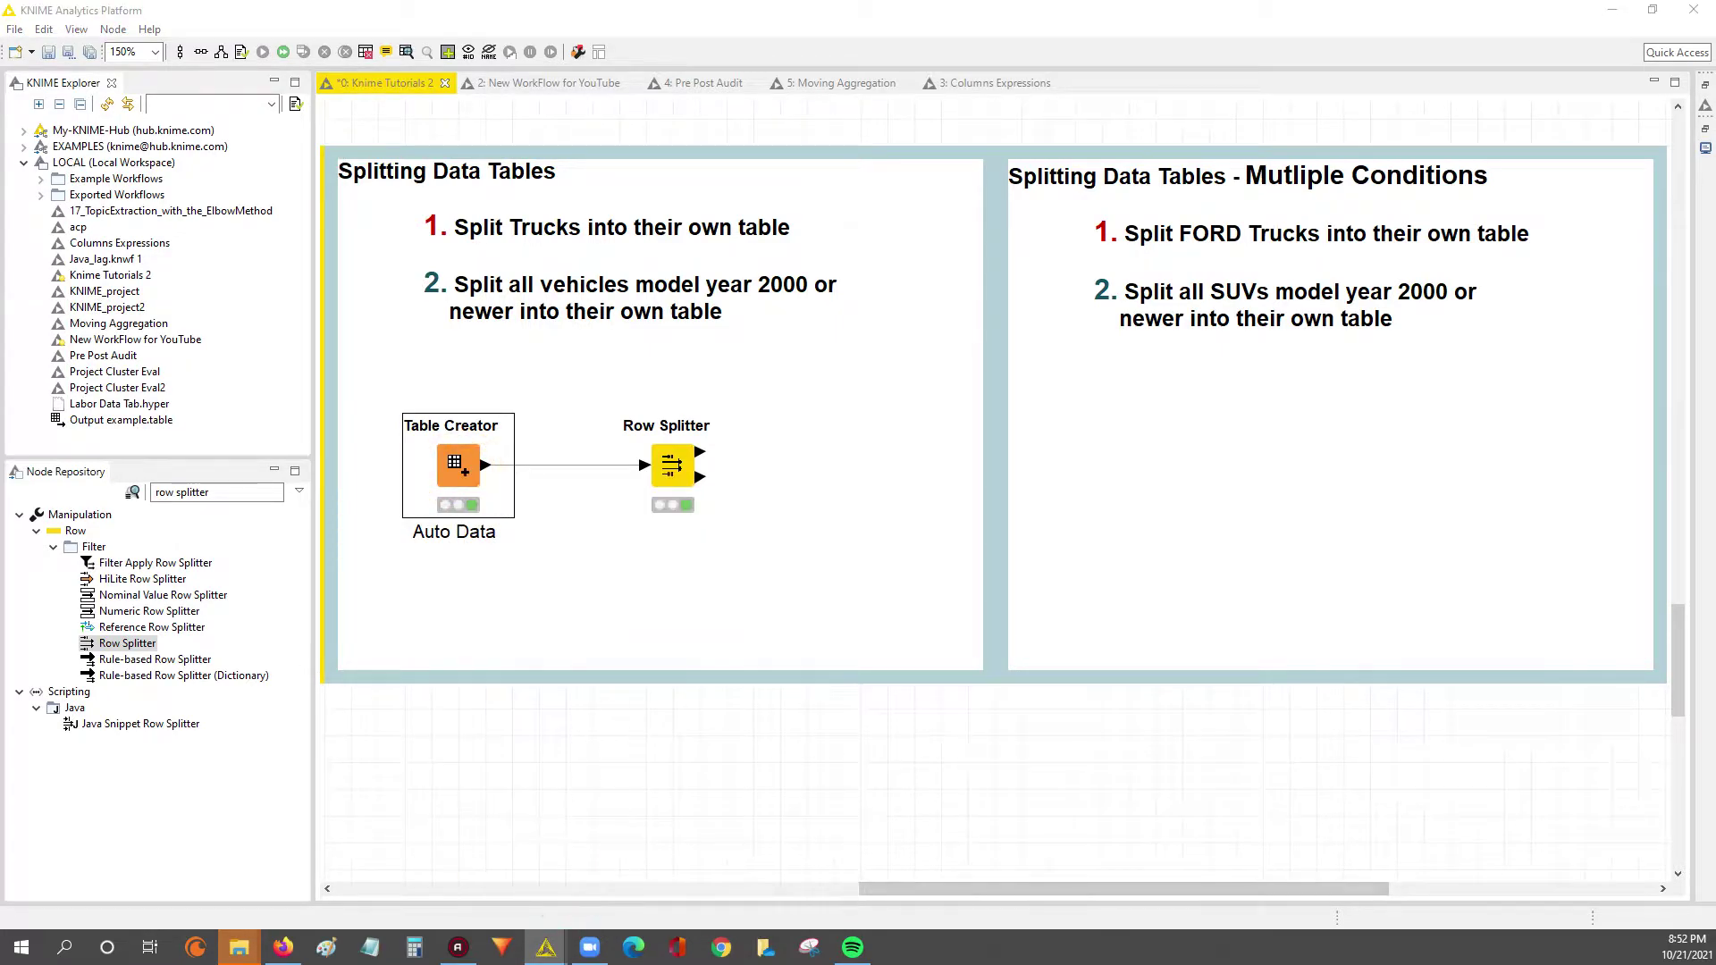
left_click_drag(858, 232, 1016, 397)
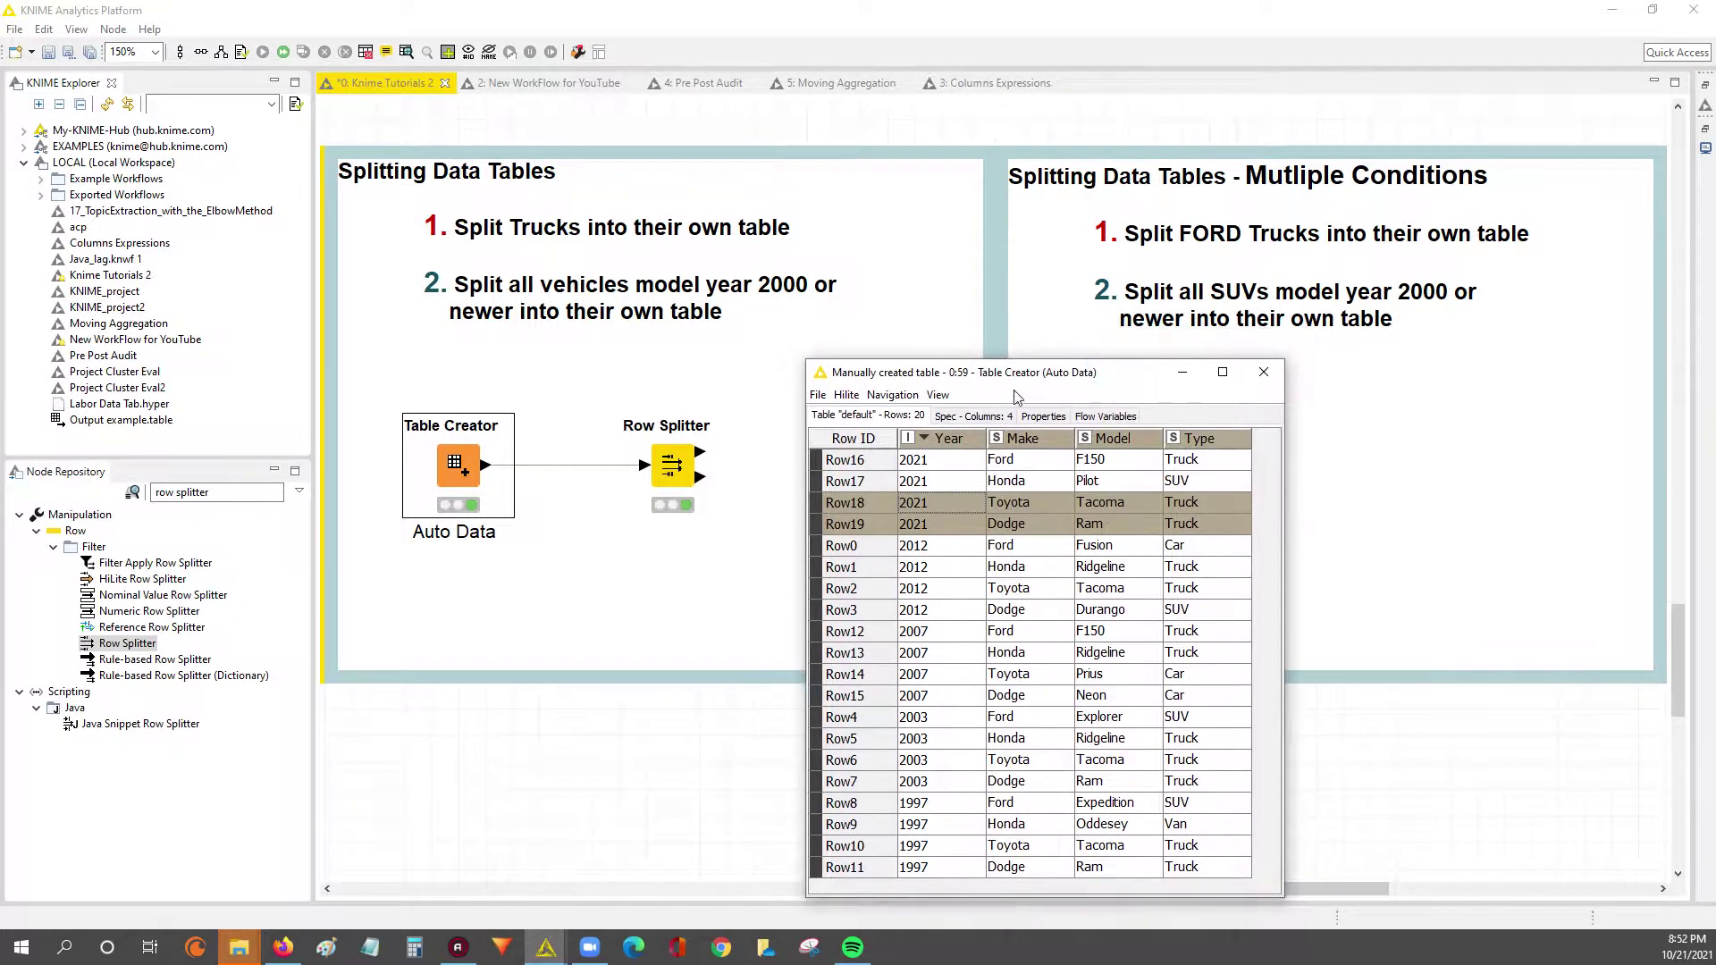
left_click(952, 527)
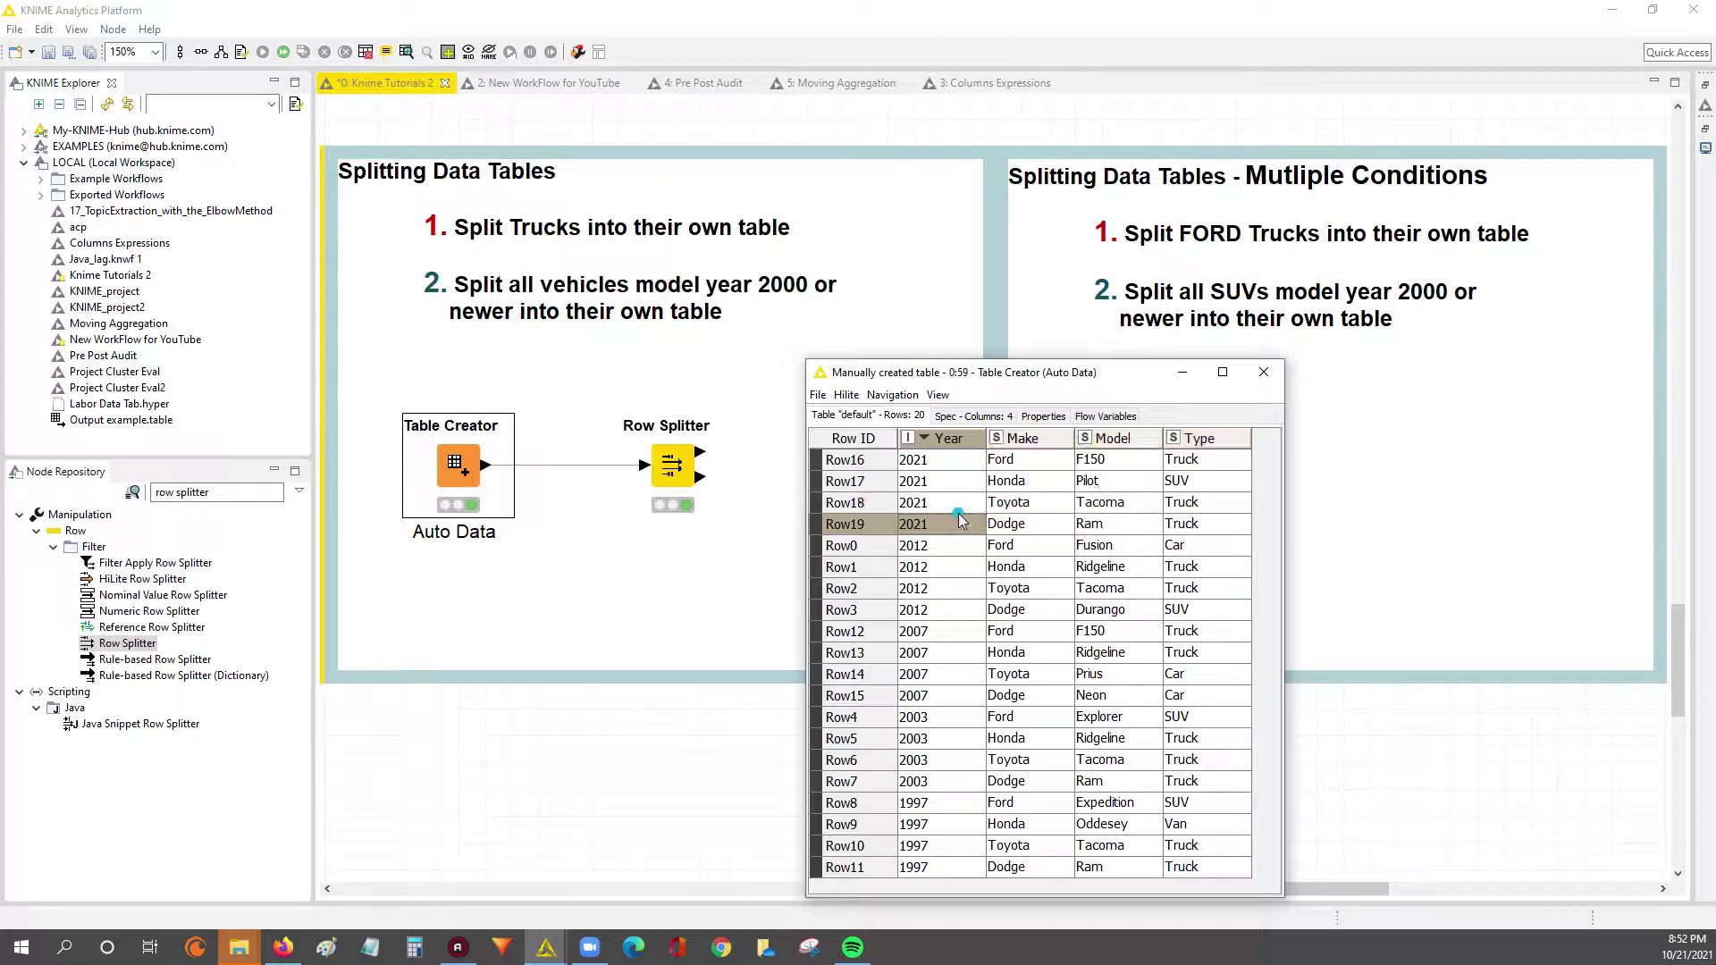
left_click_drag(920, 459, 1224, 873)
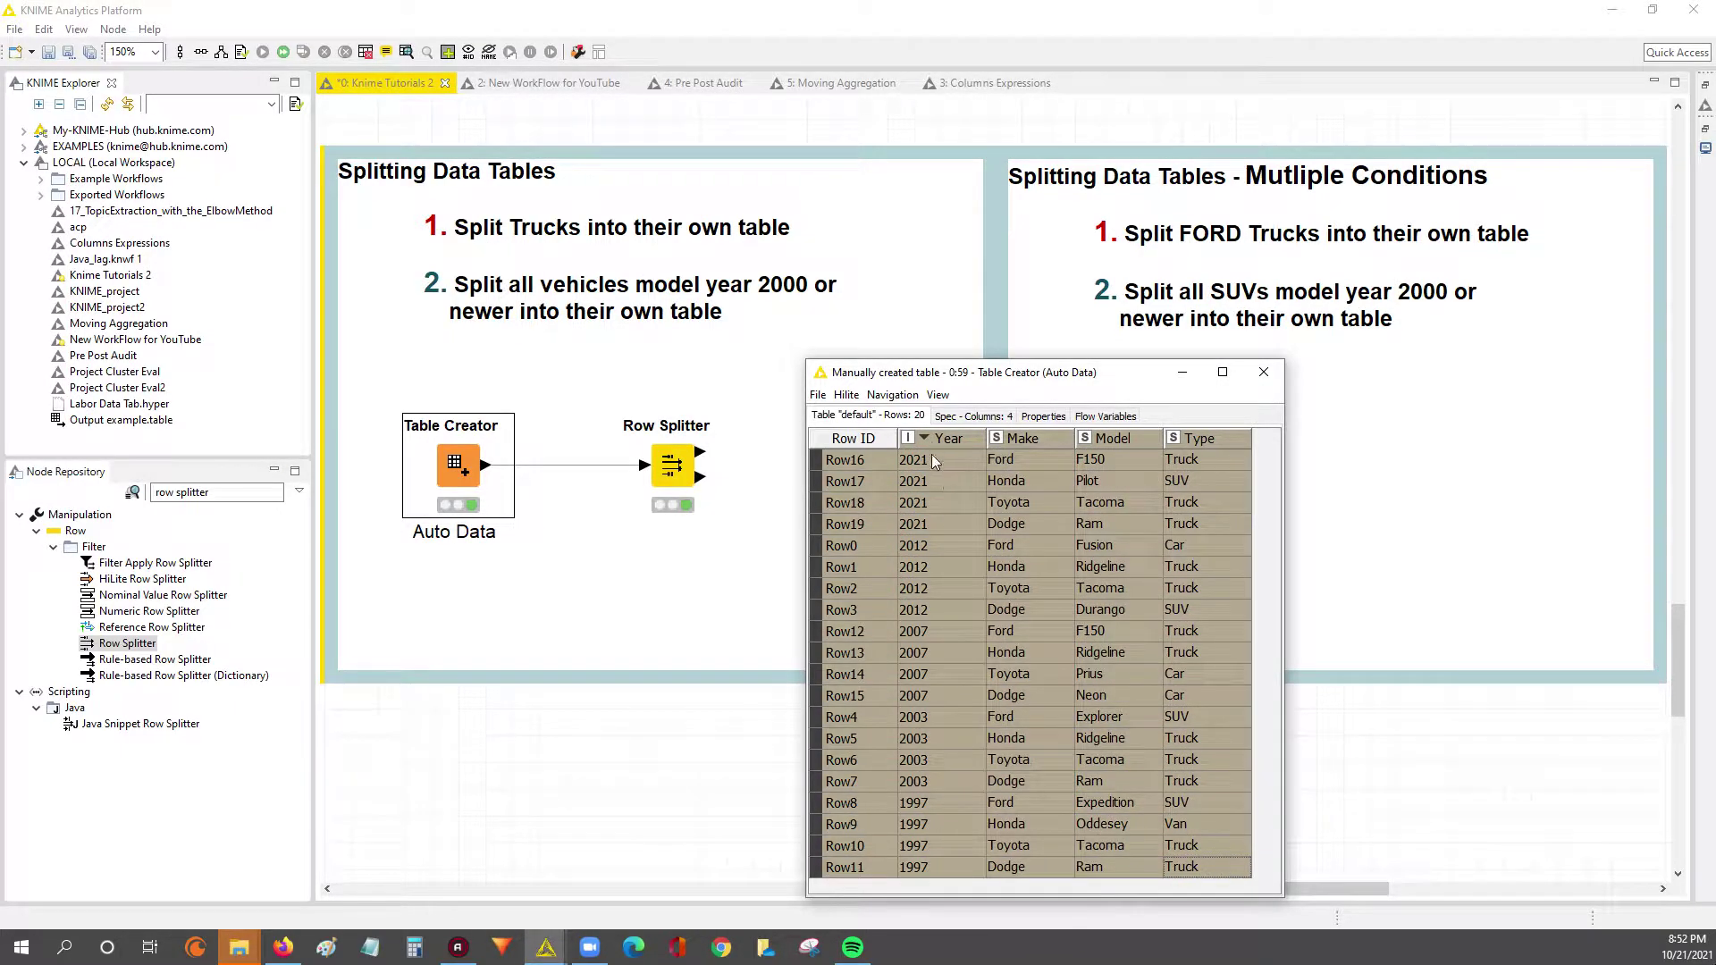
left_click_drag(934, 460, 1215, 631)
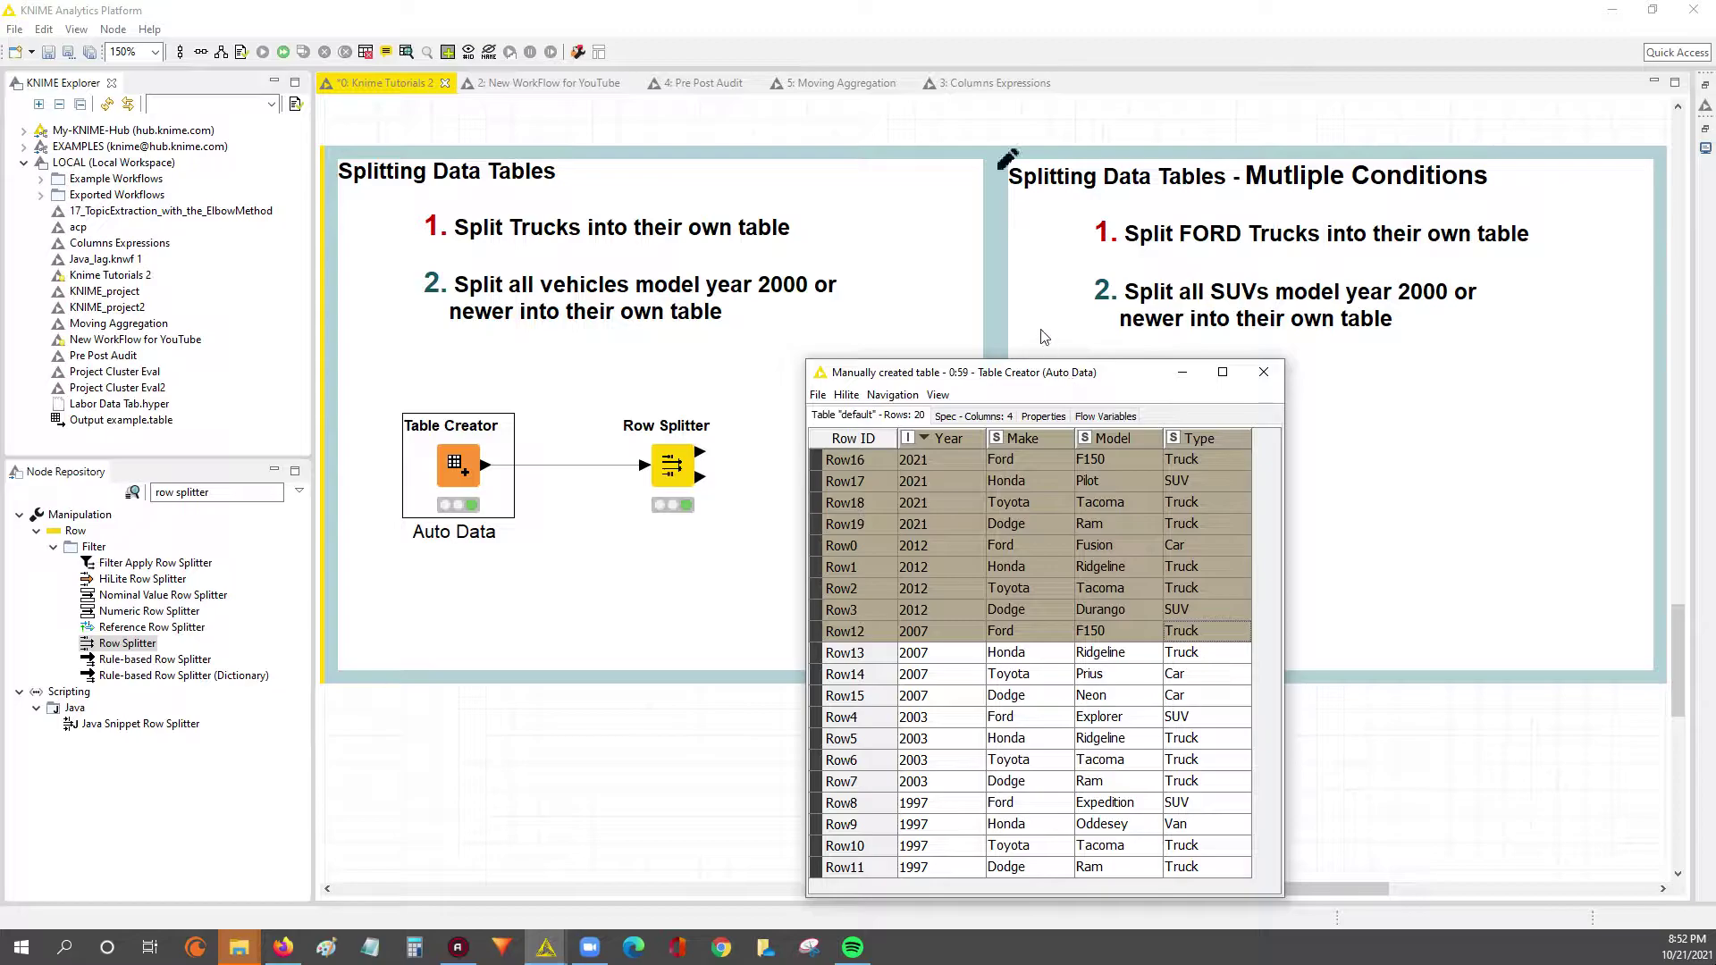
left_click_drag(1008, 375, 463, 402)
key("alt+F4")
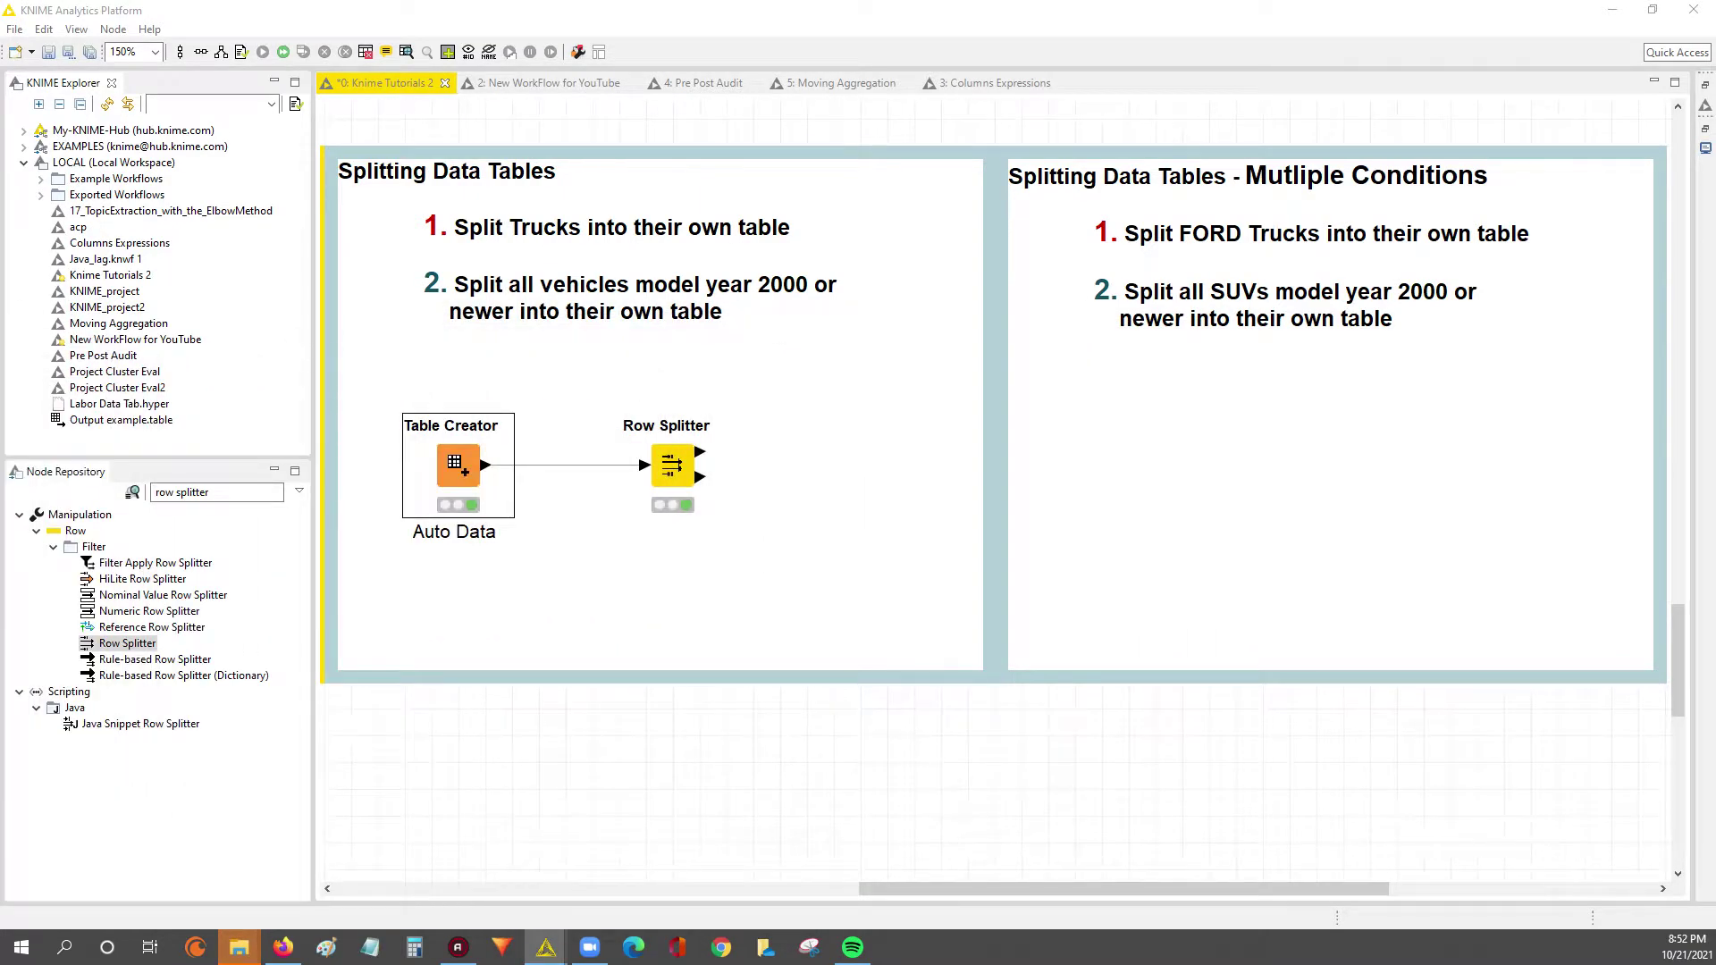
Step: Review the filter criteria configured in the Row Splitter node and close its configuration without changes
left_click(670, 472)
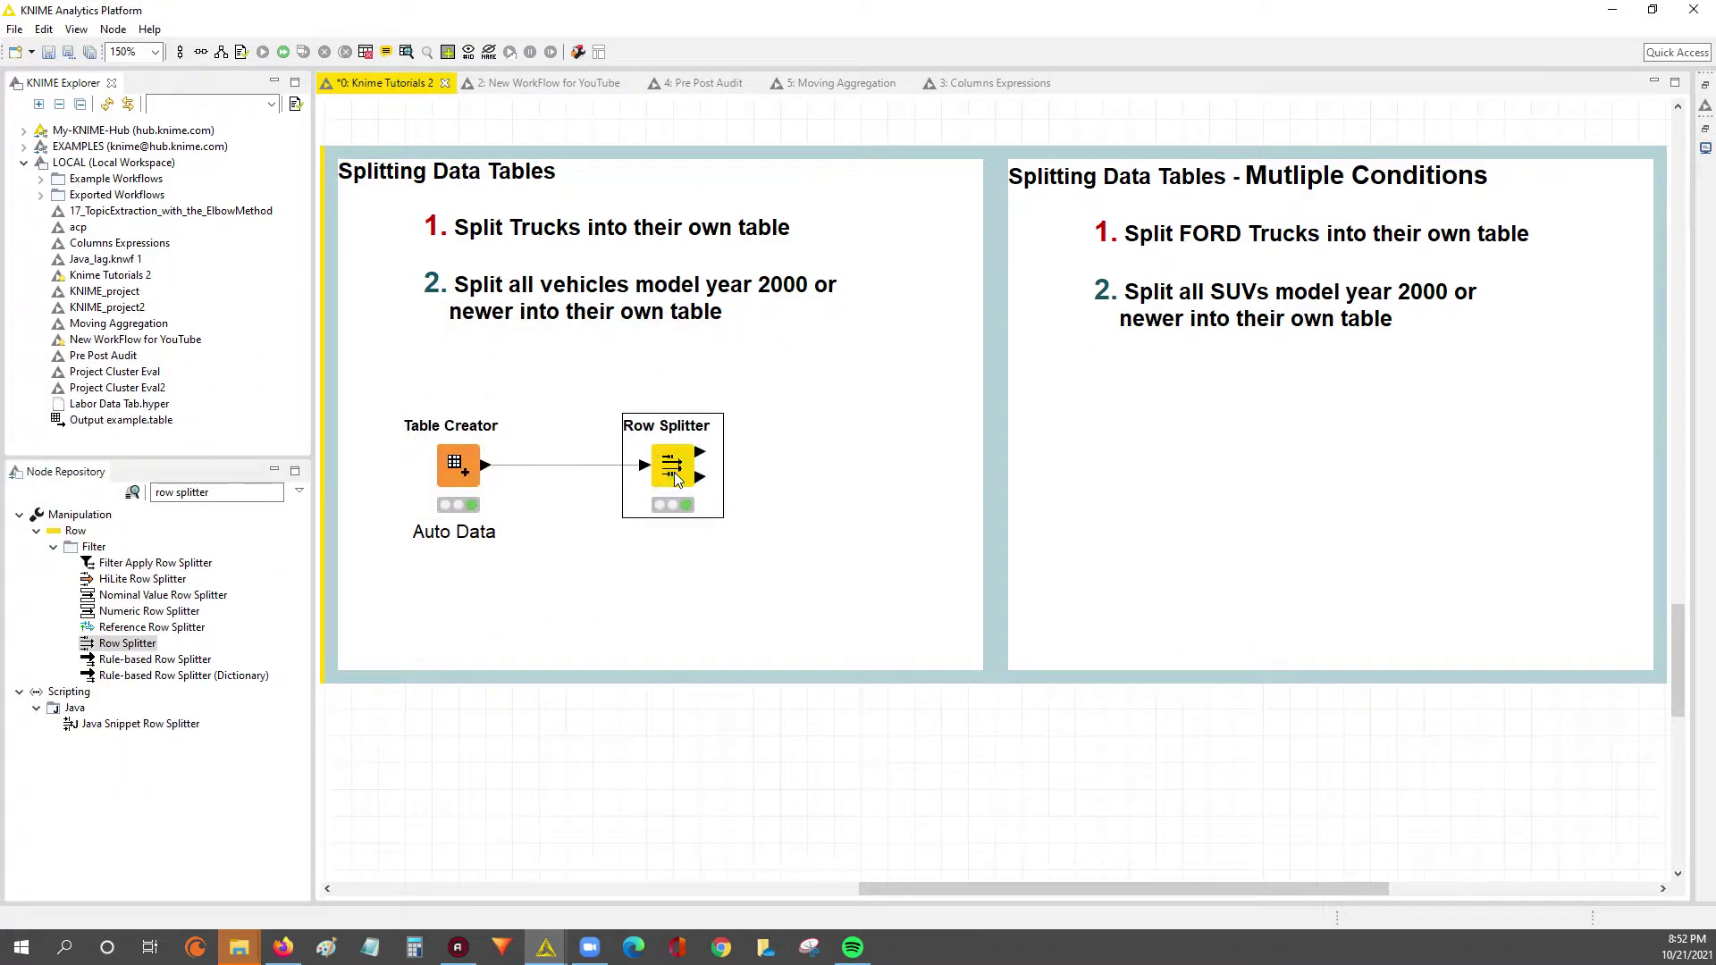
double_click(677, 475)
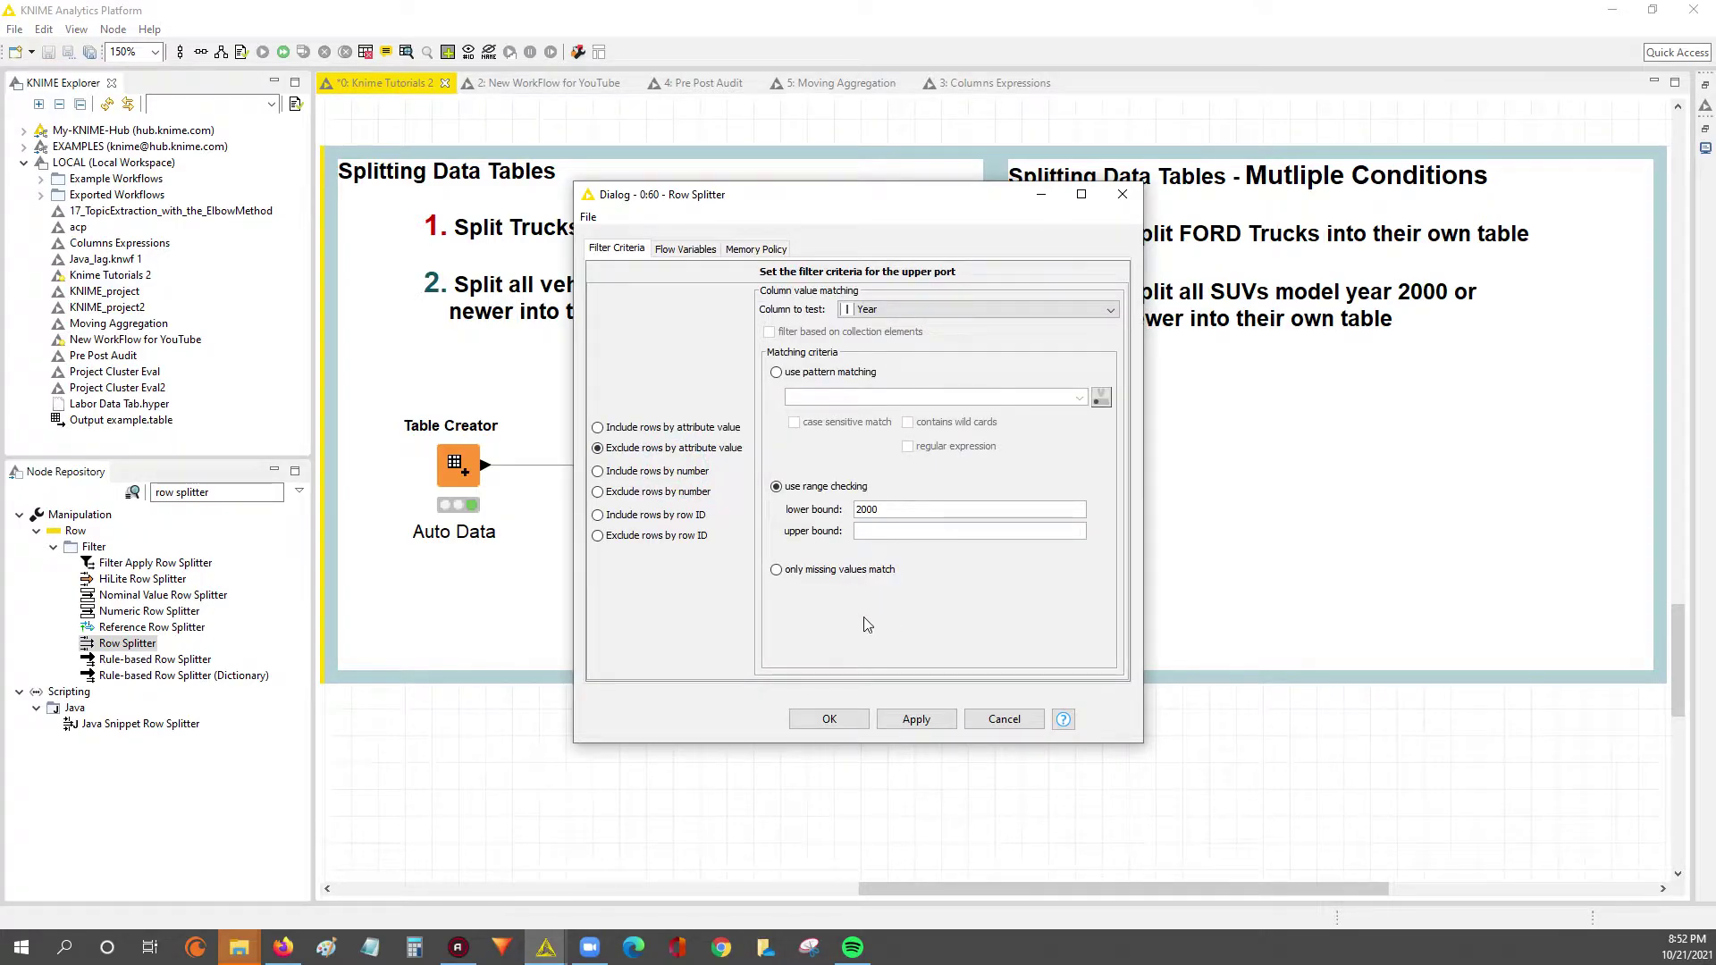
left_click(1014, 722)
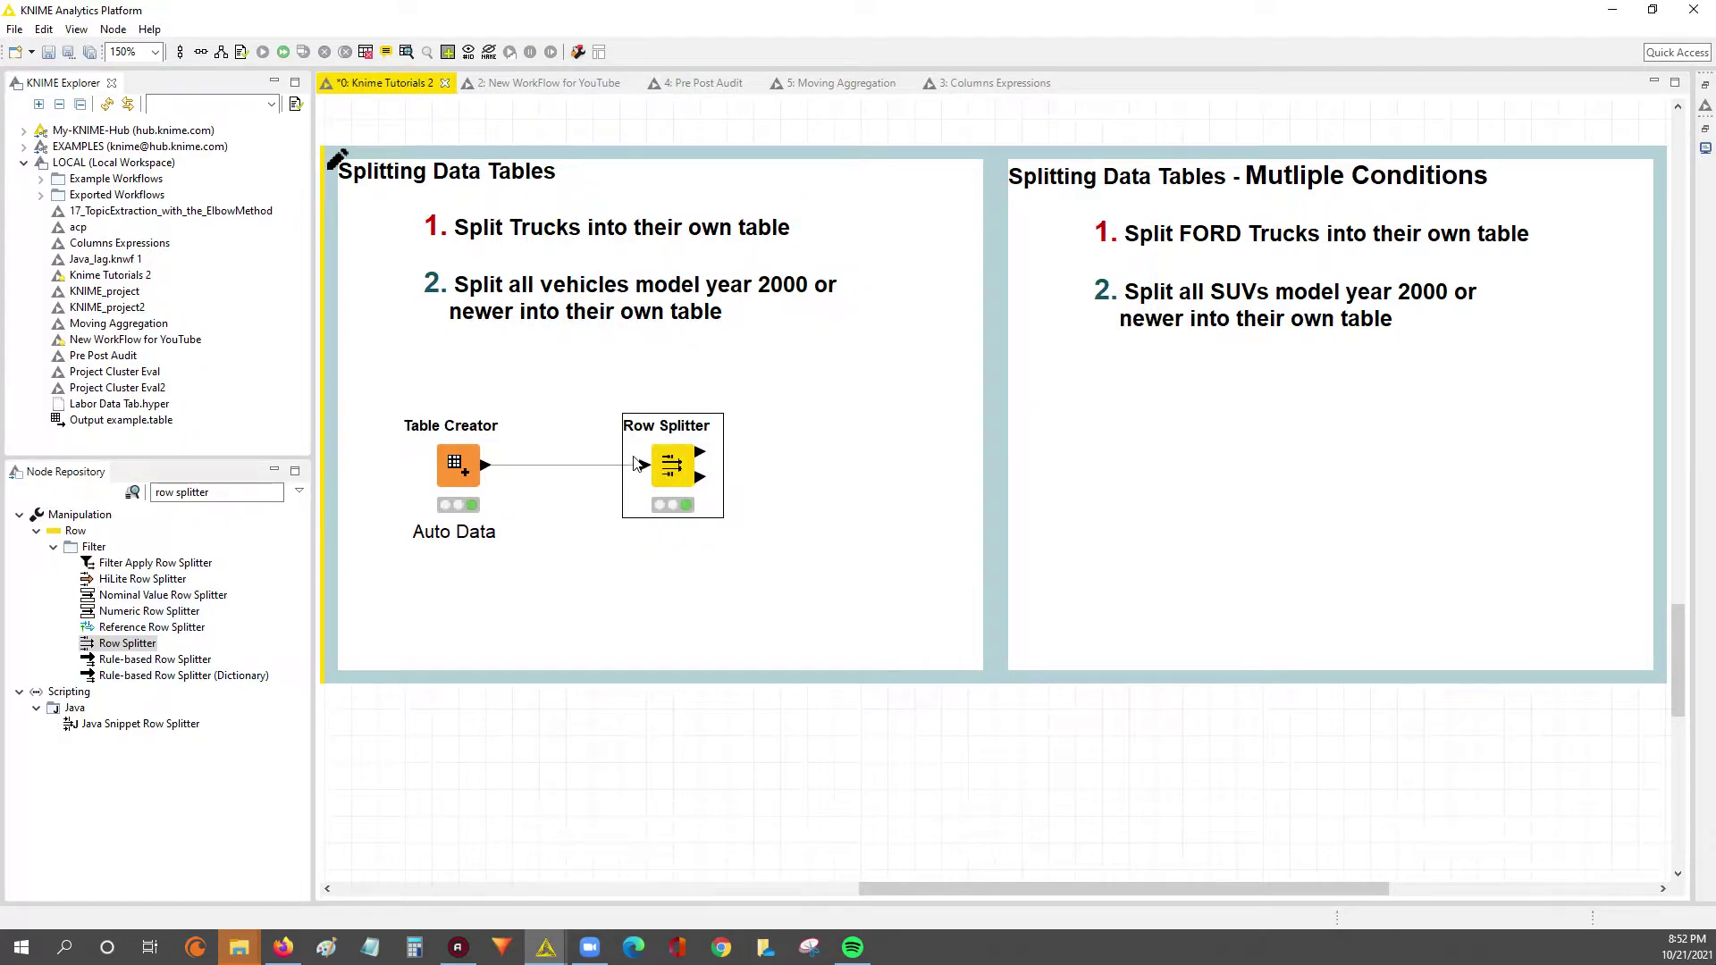
double_click(685, 471)
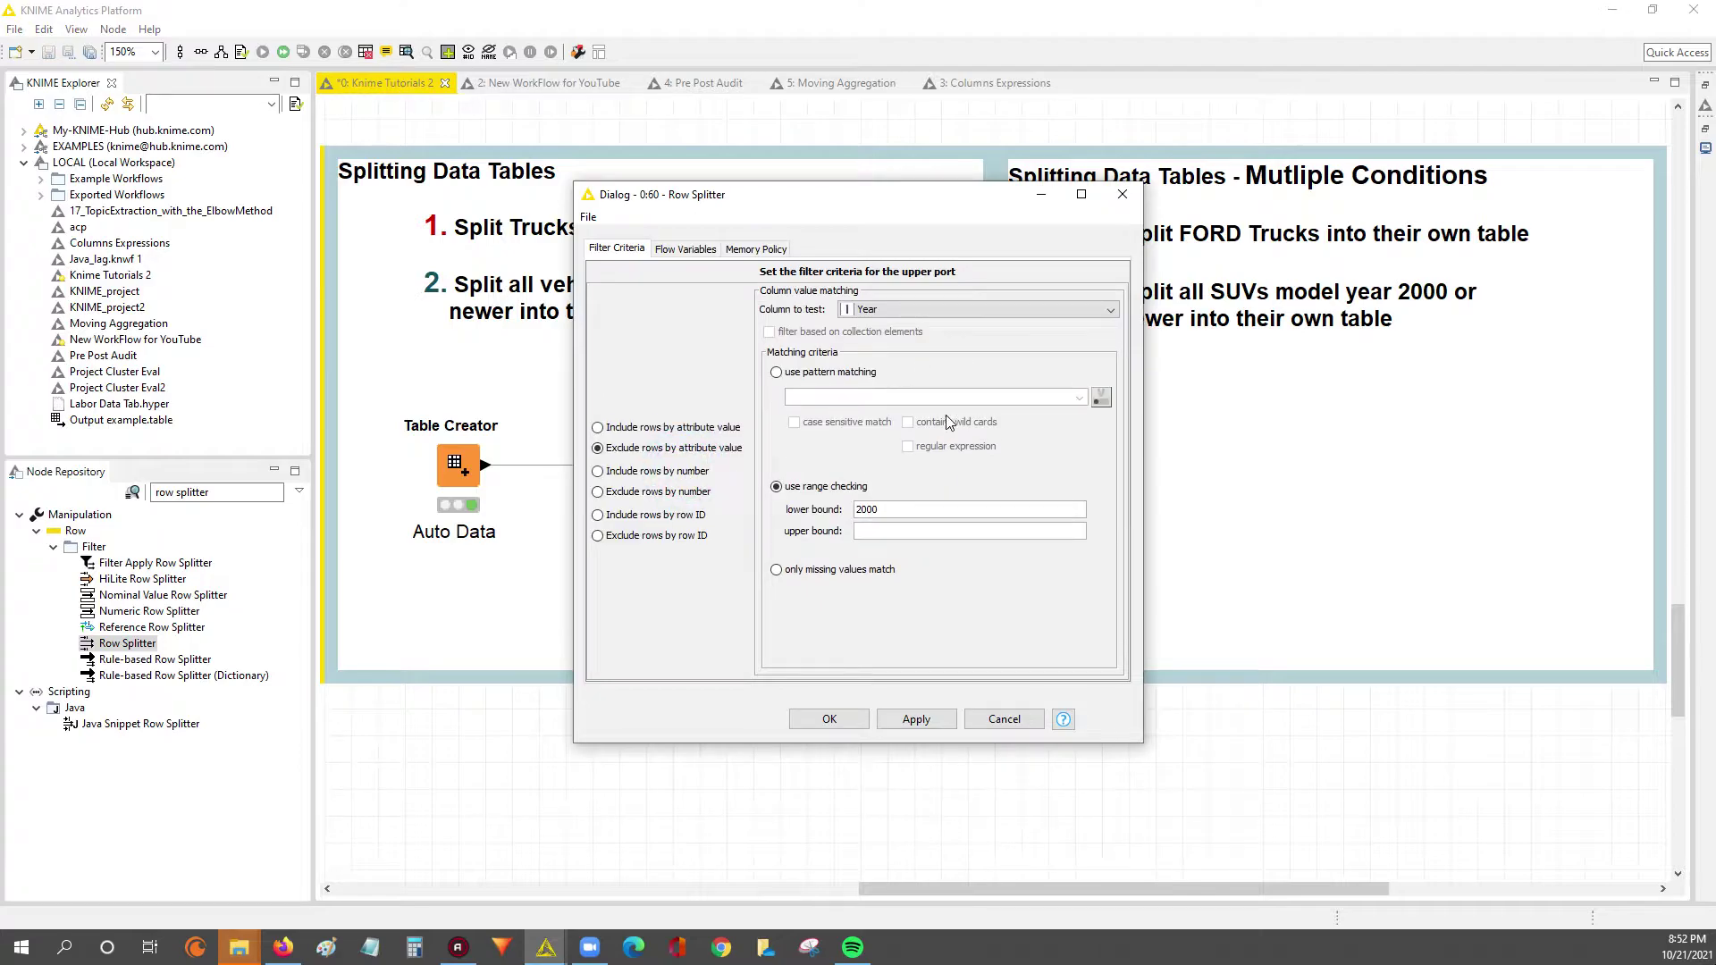
left_click(1014, 728)
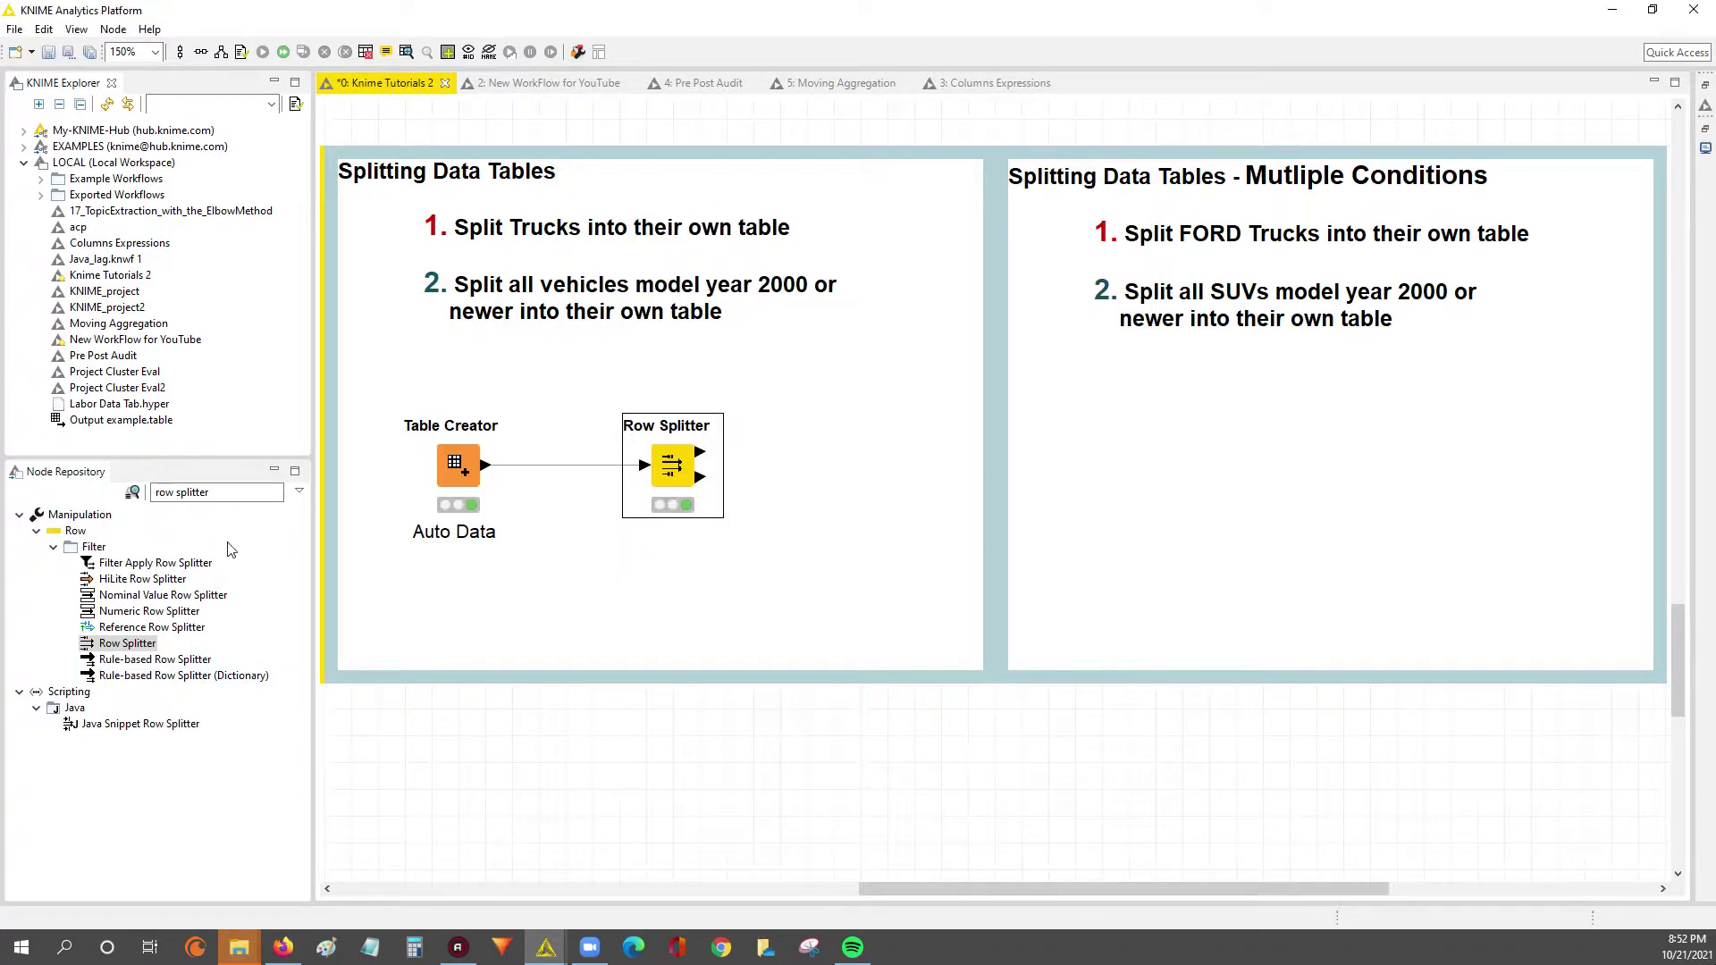
Step: Add a Rule-based Row Splitter node to the Multiple Conditions area and clear its default label
left_click(214, 493)
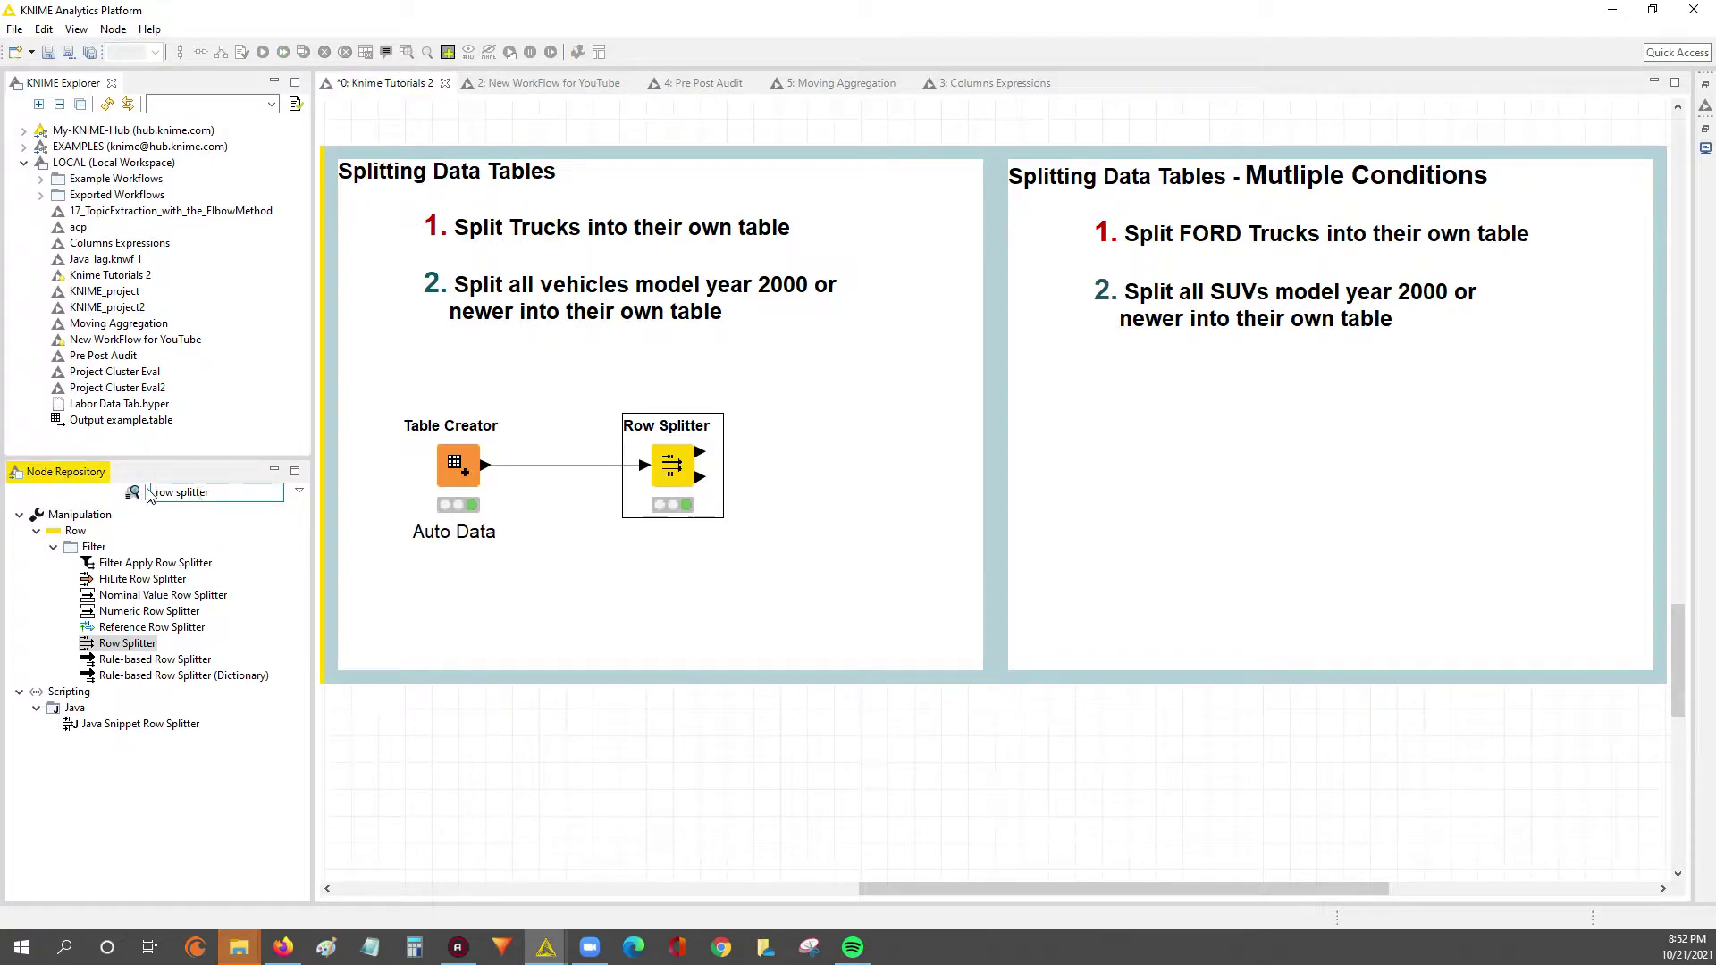
left_click(168, 663)
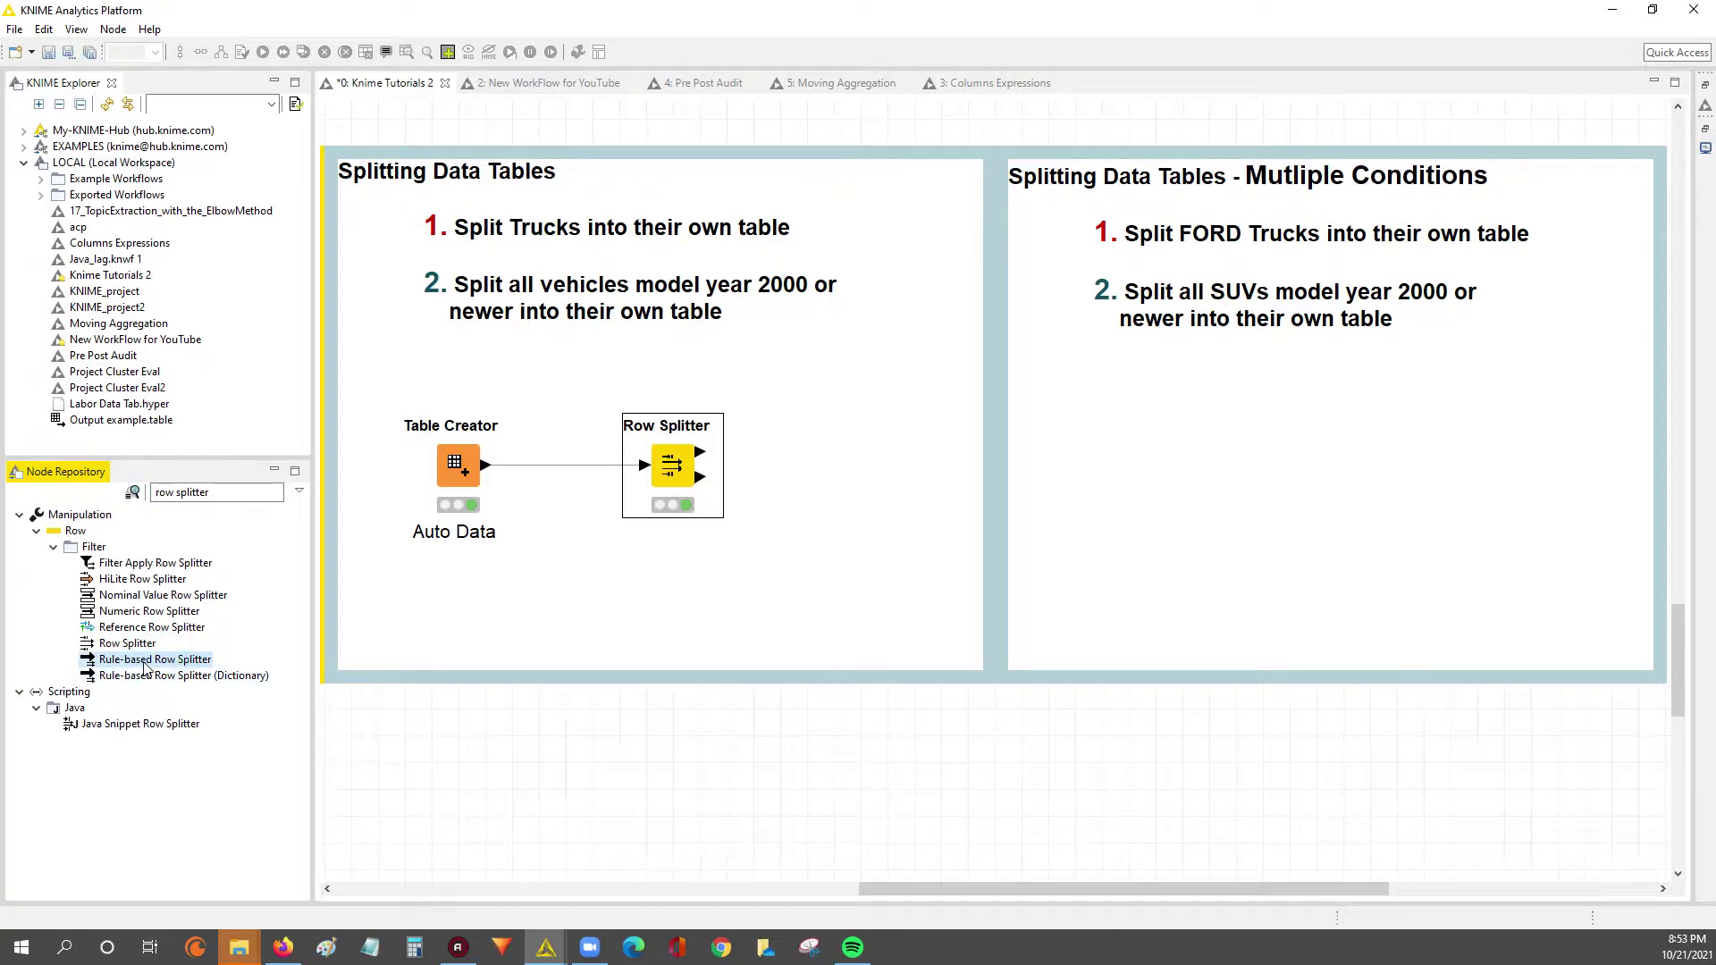
left_click_drag(145, 667, 1121, 472)
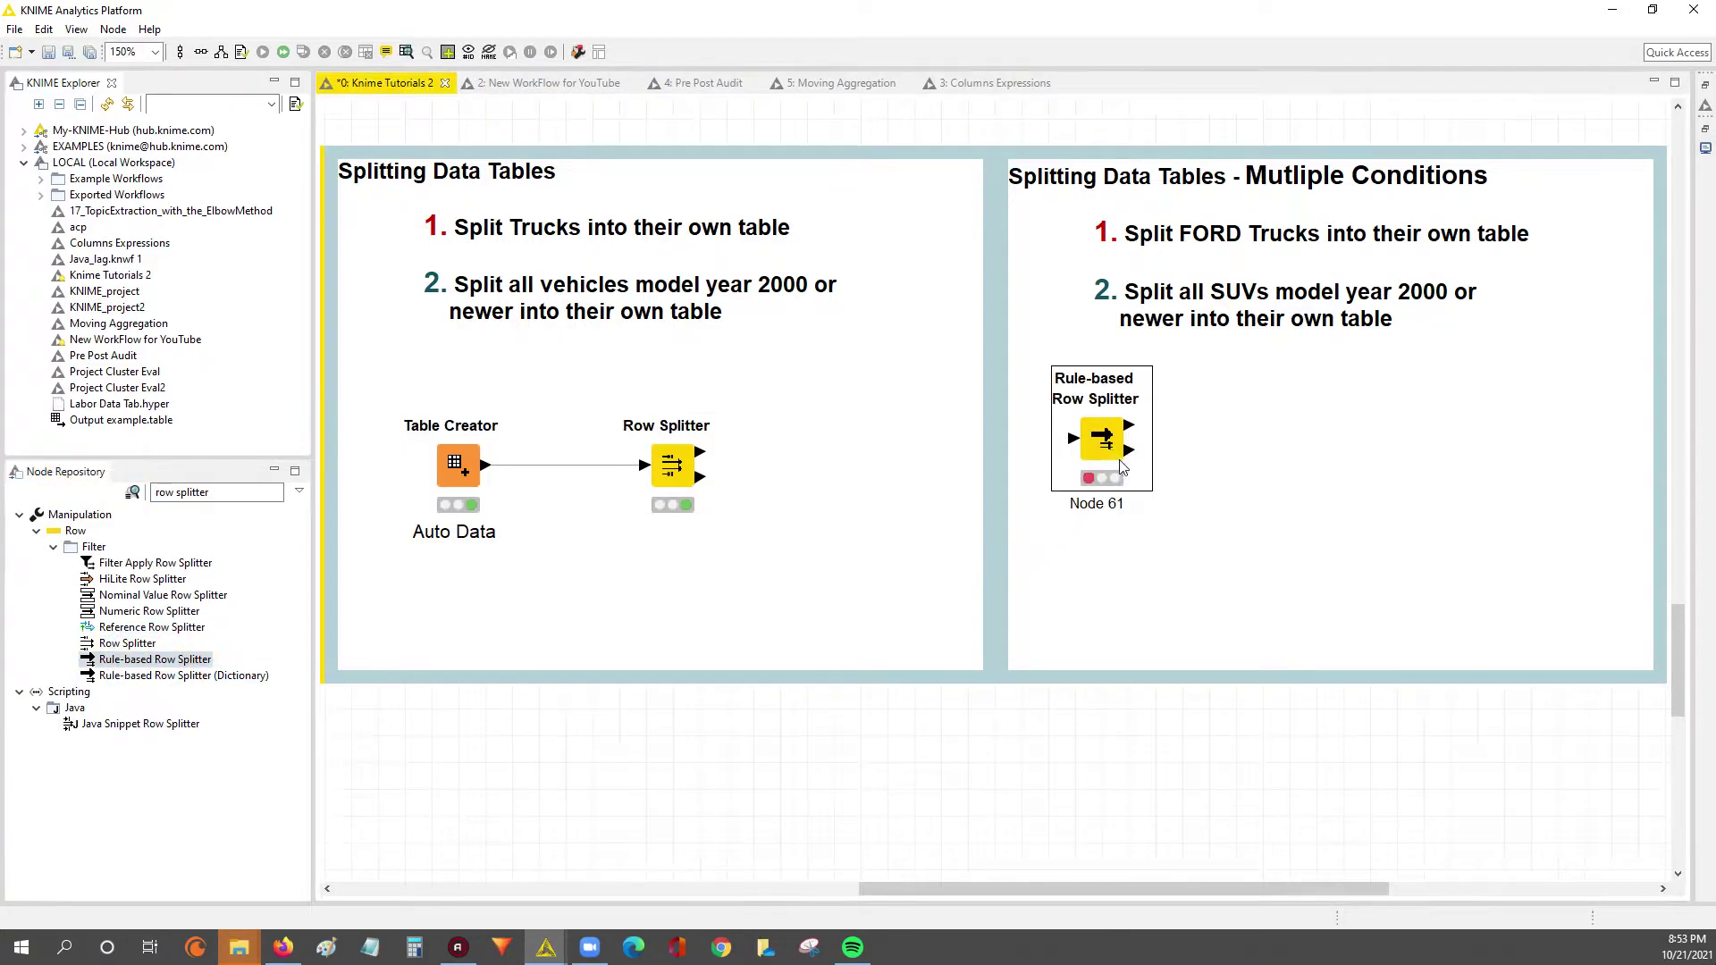
left_click(1123, 507)
key("BackSpace")
left_click(1102, 735)
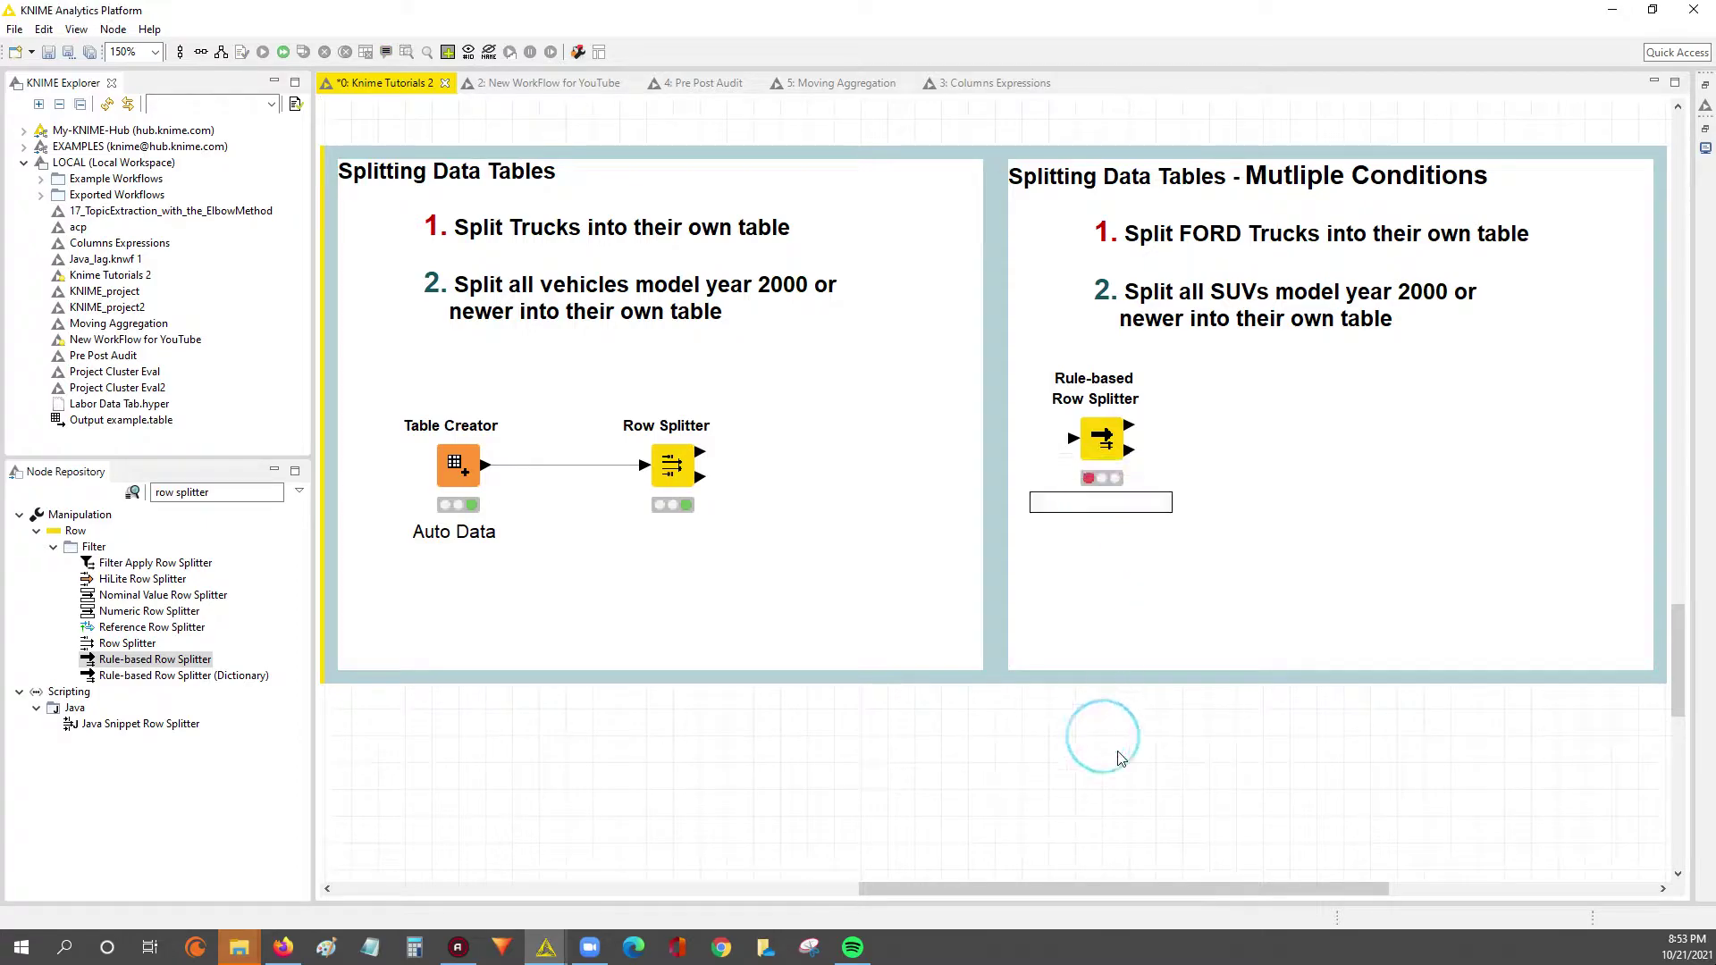
Step: Place the Rule-based Row Splitter lower in its area and connect the Auto Data Table Creator output to its input
left_click(1099, 444)
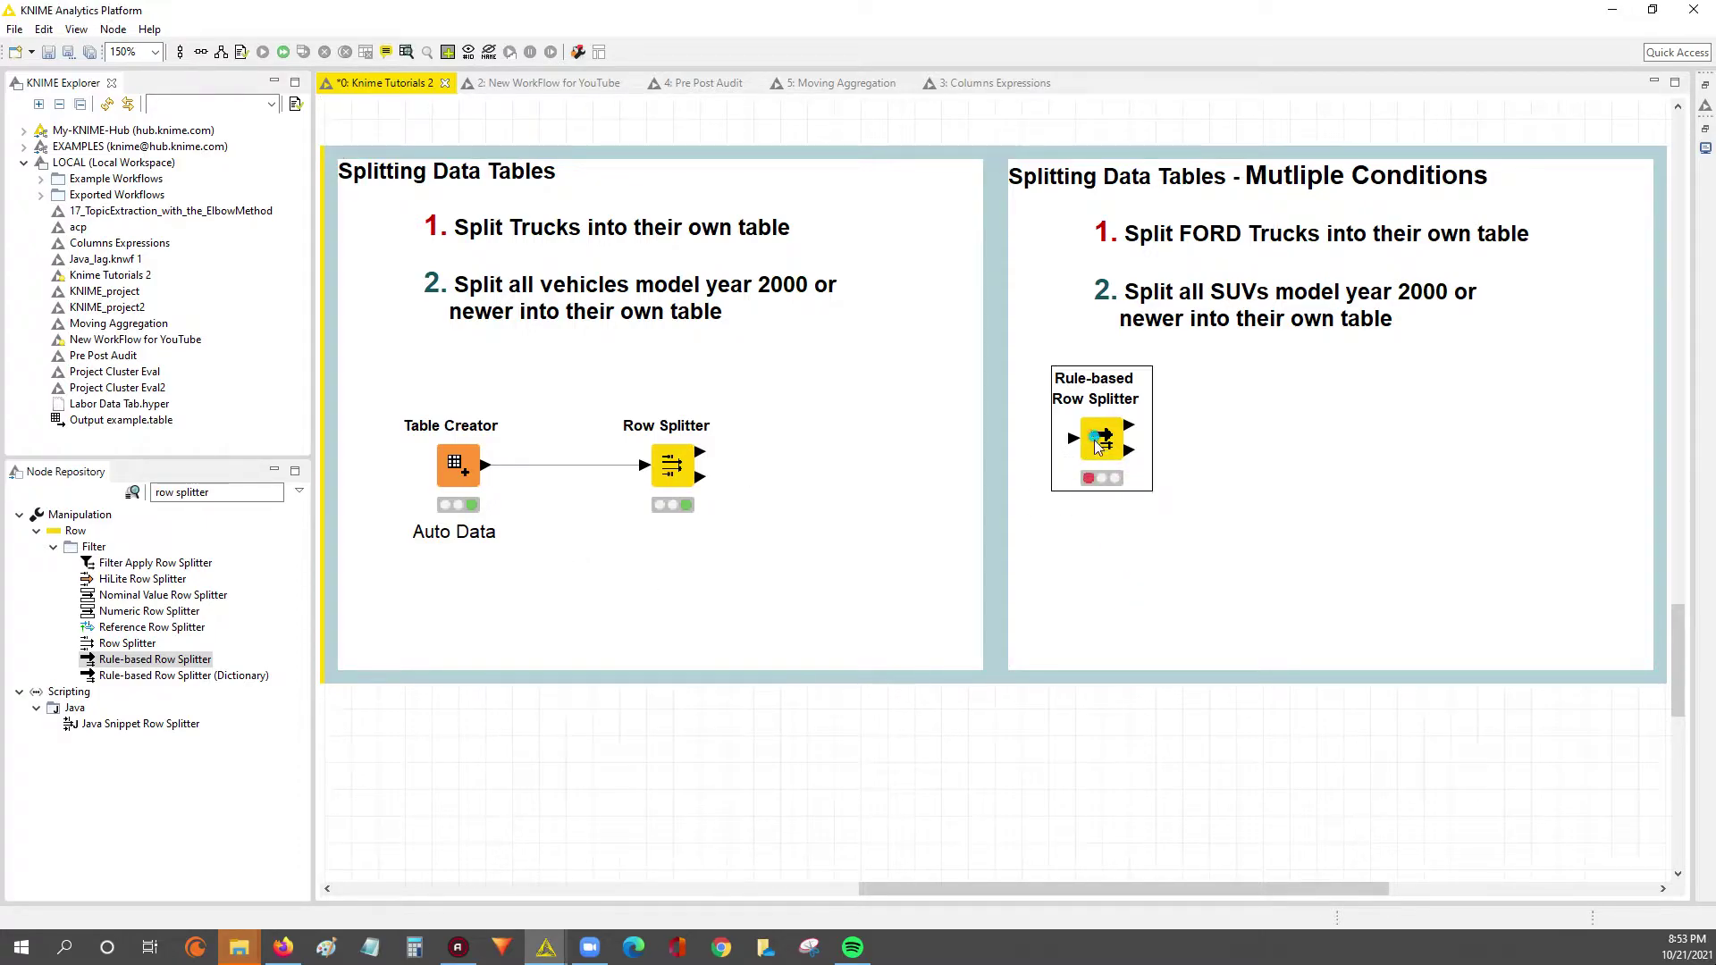
left_click_drag(1099, 444, 1099, 551)
left_click(821, 760)
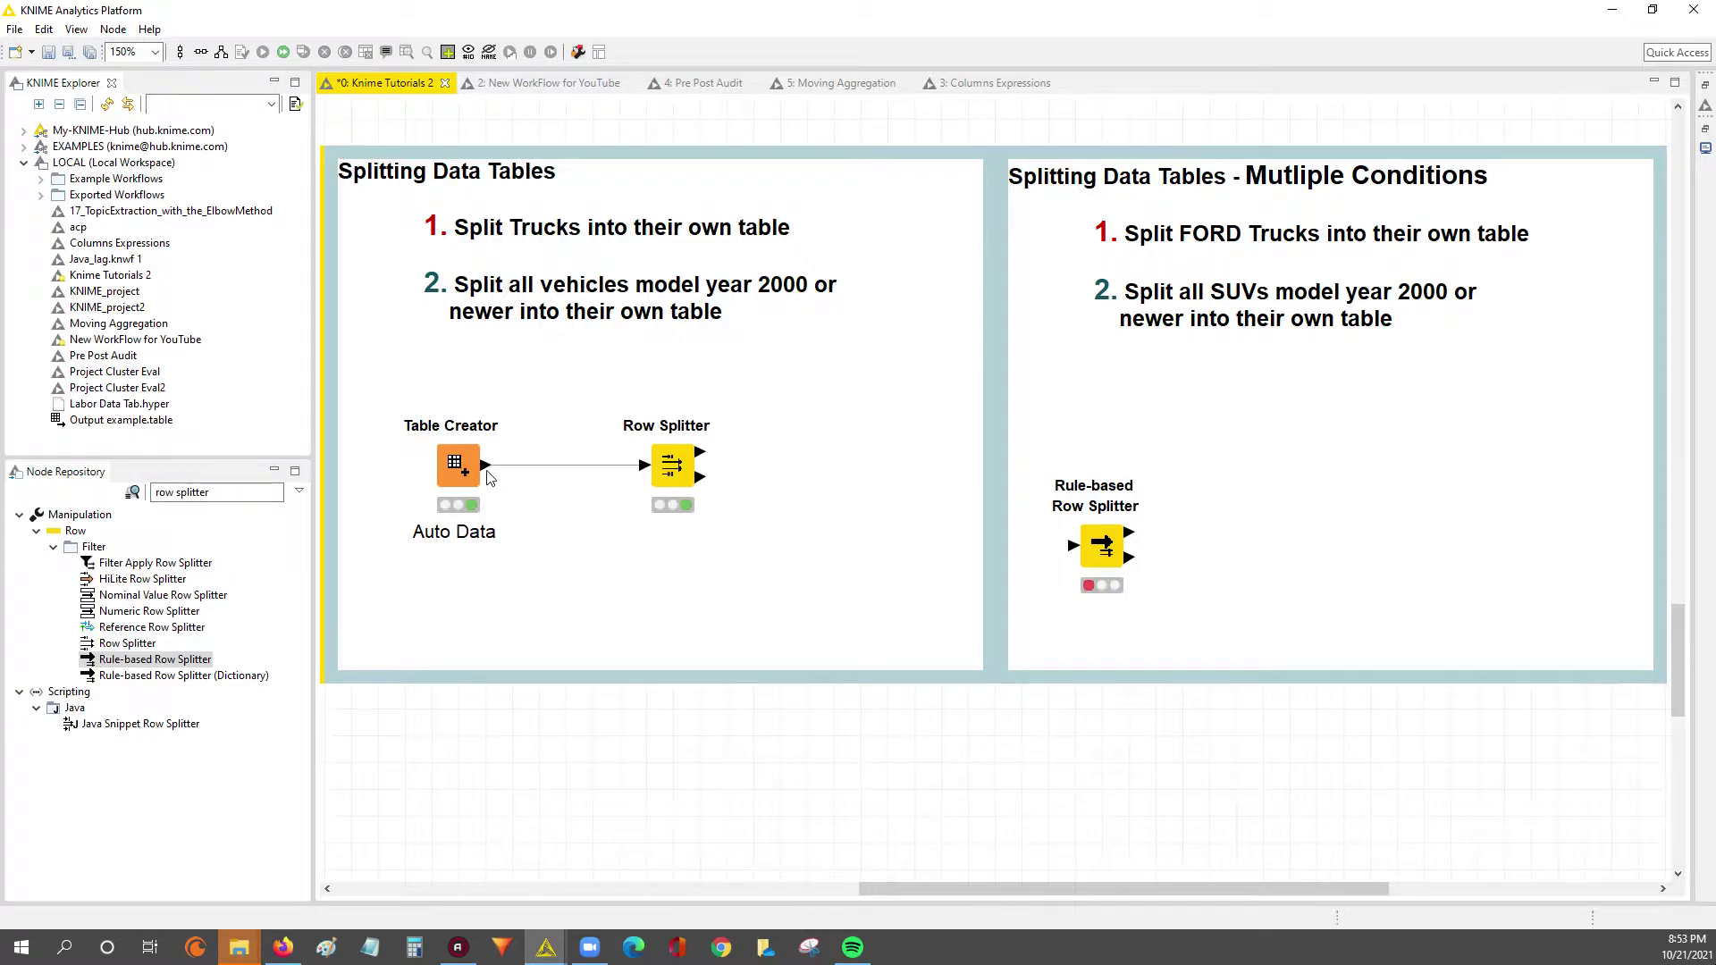
left_click_drag(485, 464, 1084, 556)
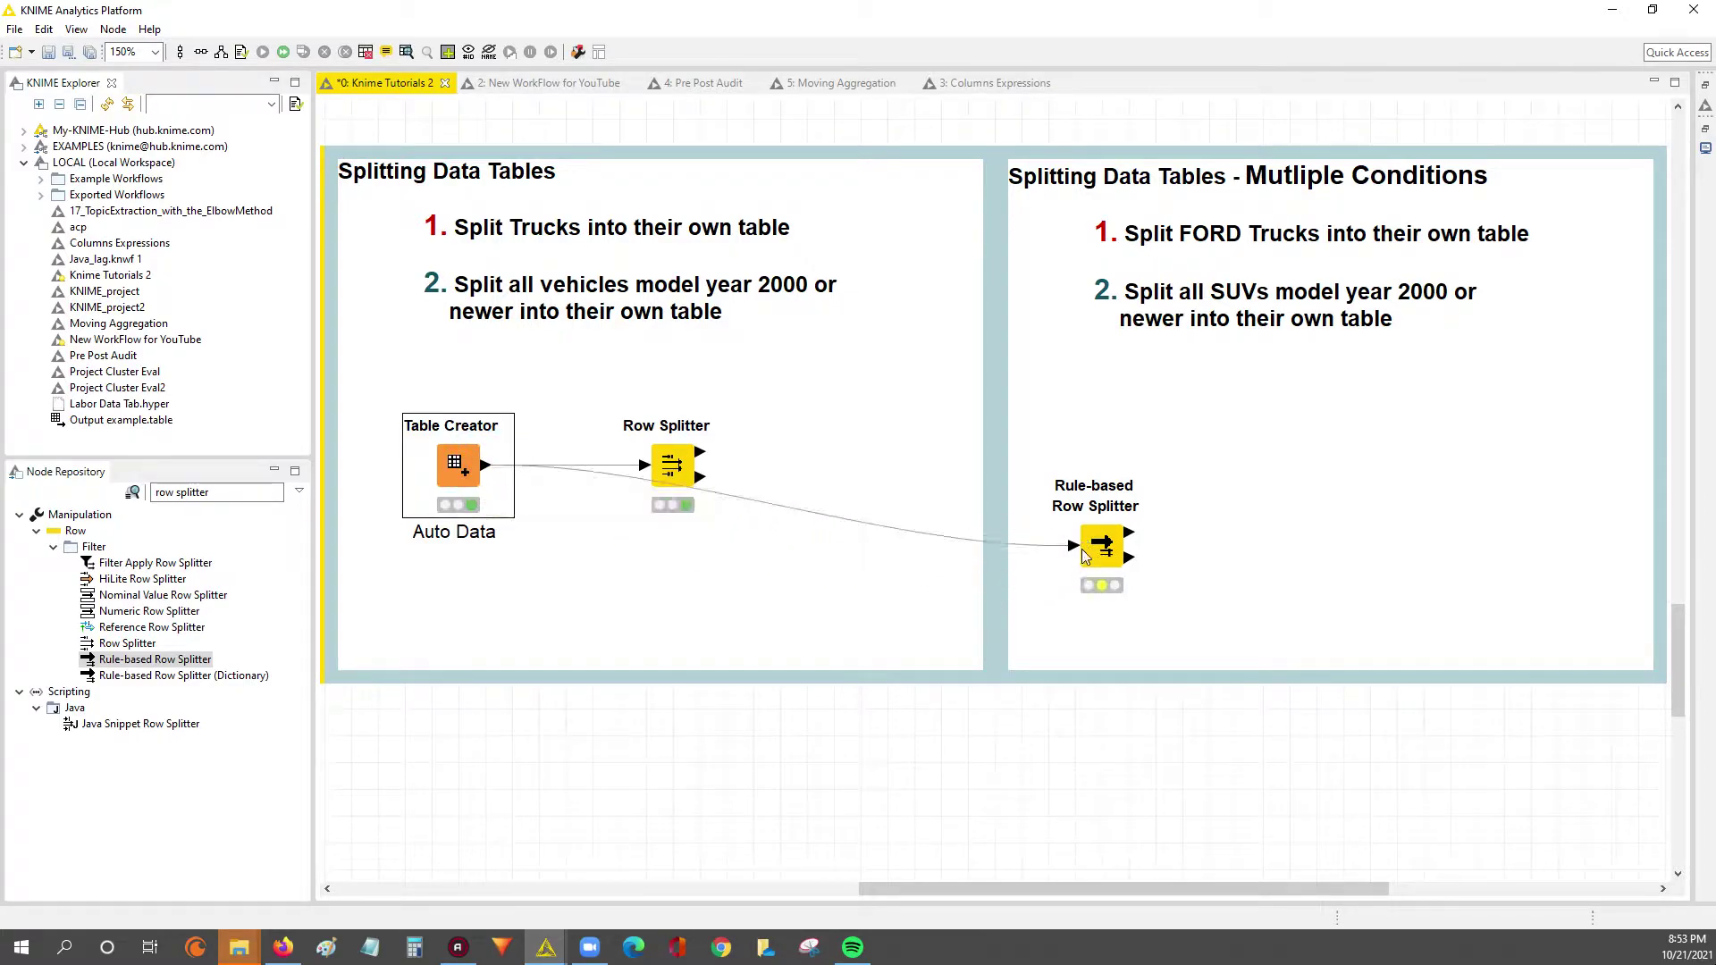
Step: Open the Rule-based Row Splitter's configuration and examine the commented sample rules in its expression editor
double_click(1104, 547)
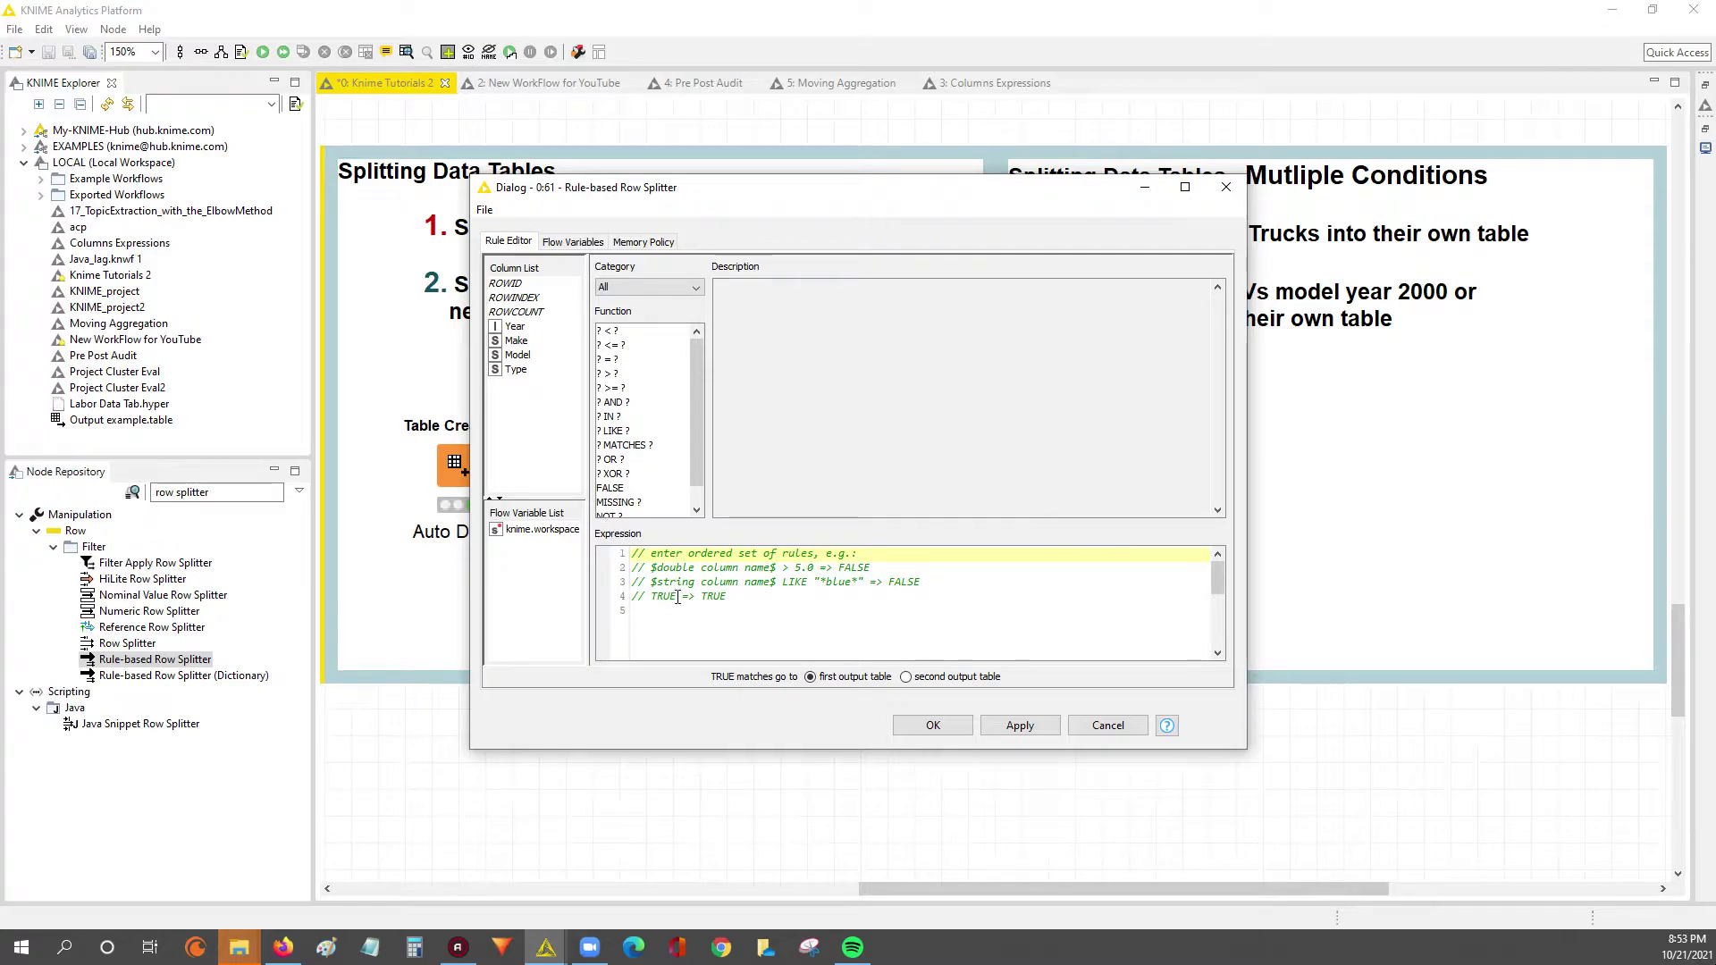
left_click_drag(678, 597, 608, 560)
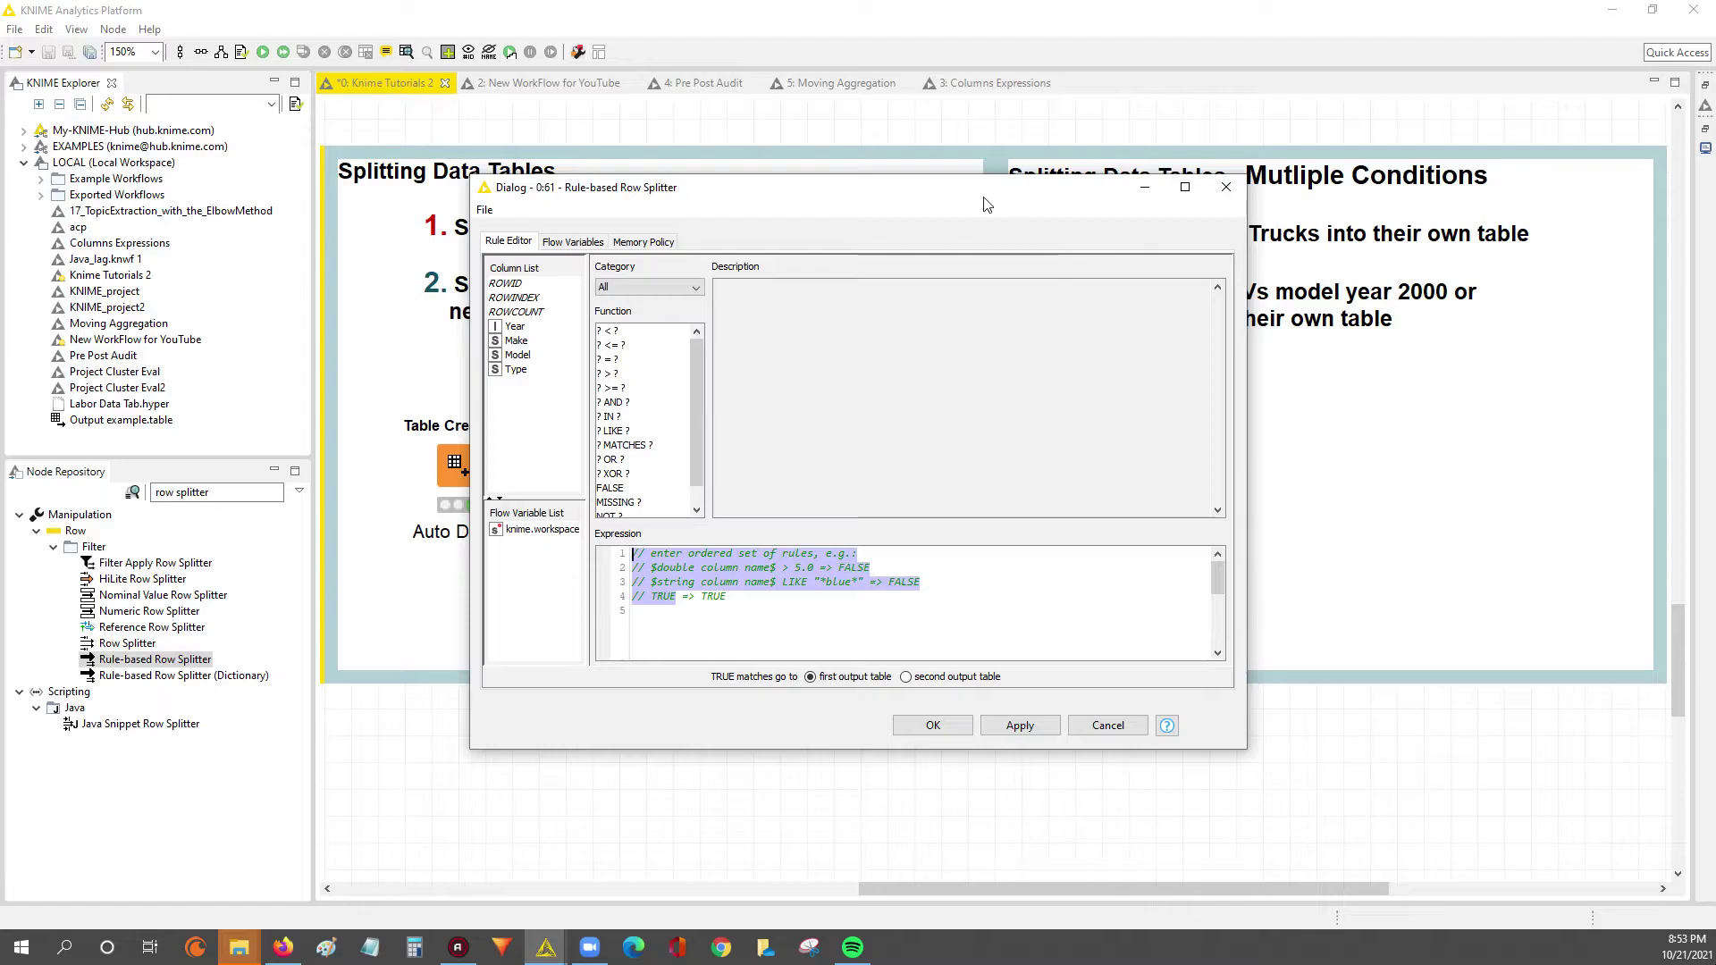
left_click_drag(983, 198, 1006, 292)
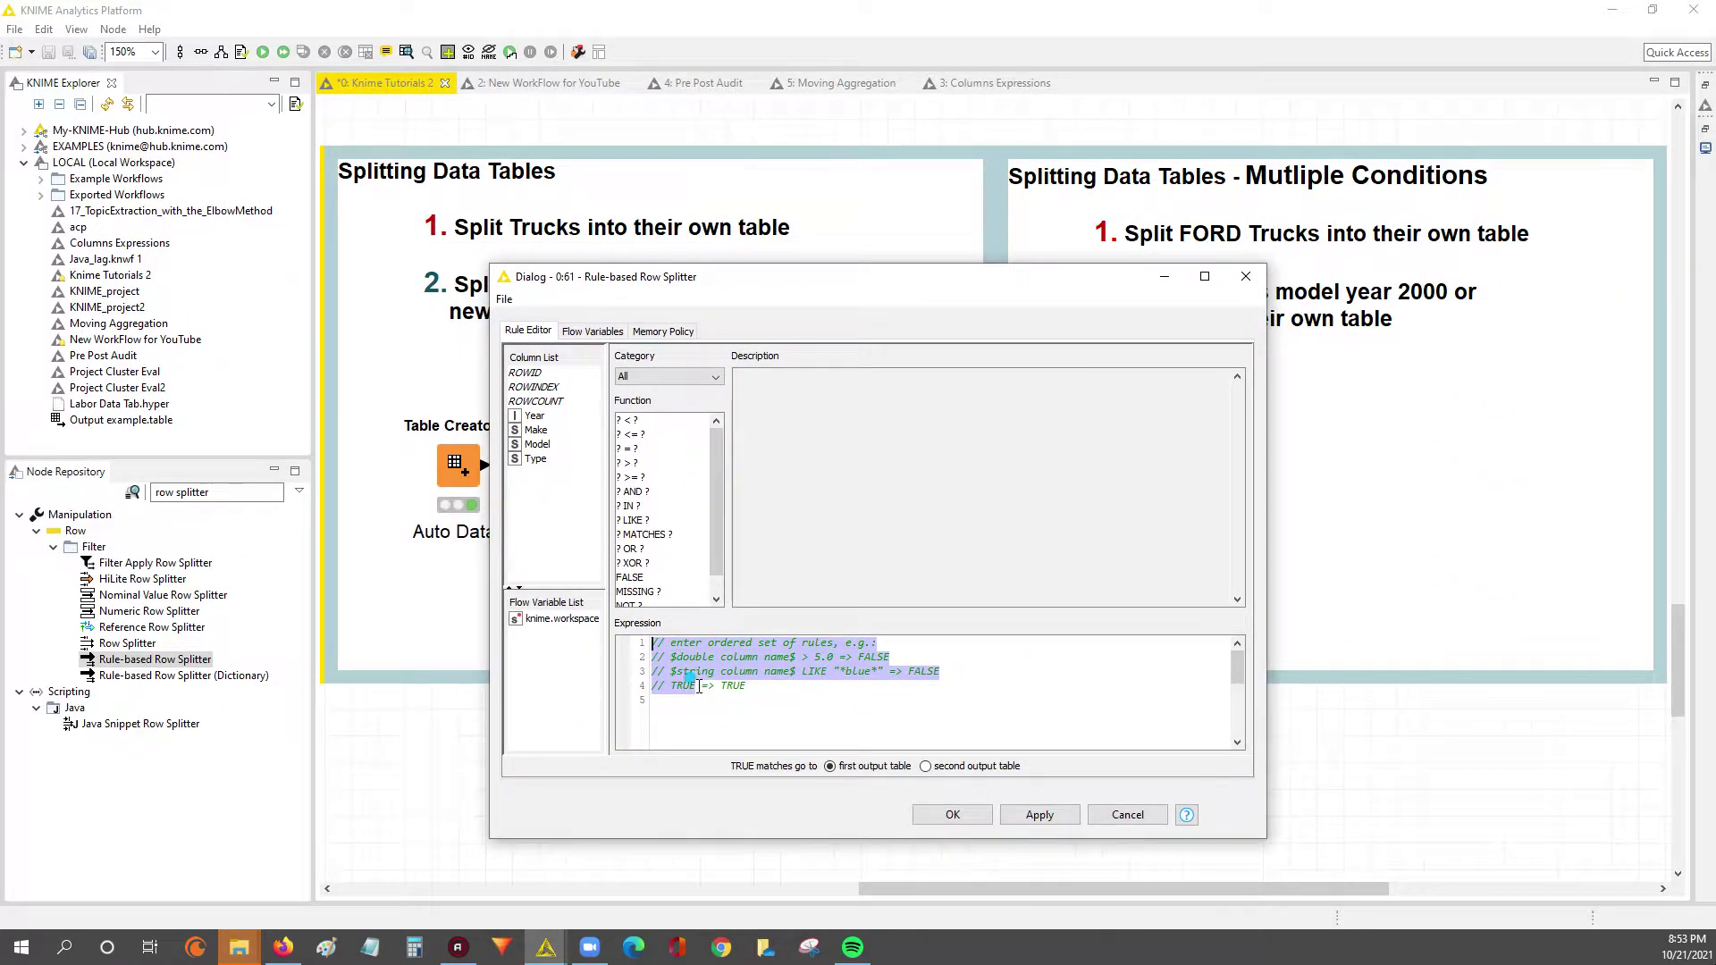
left_click_drag(698, 687, 615, 626)
left_click_drag(829, 264, 809, 183)
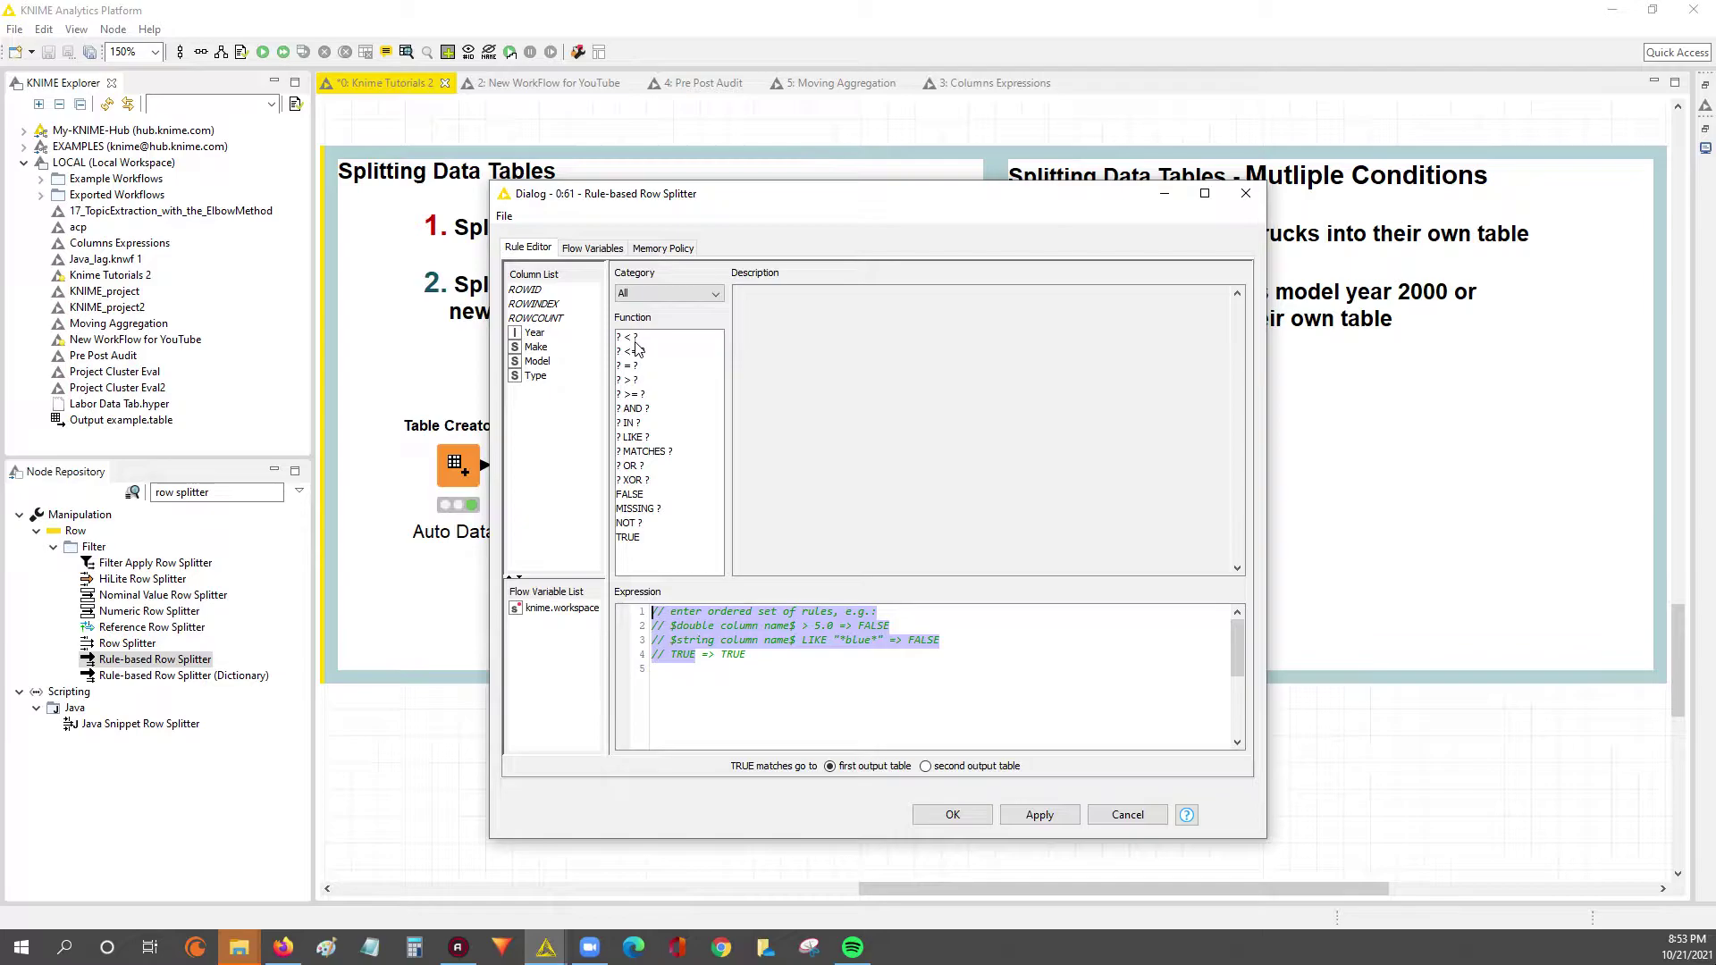
left_click(789, 672)
left_click_drag(789, 672, 652, 611)
Step: Review the available columns and the descriptions of rule functions such as AND, IN, LIKE, MATCHES, OR and TRUE, and cancel the configuration
left_click(547, 374)
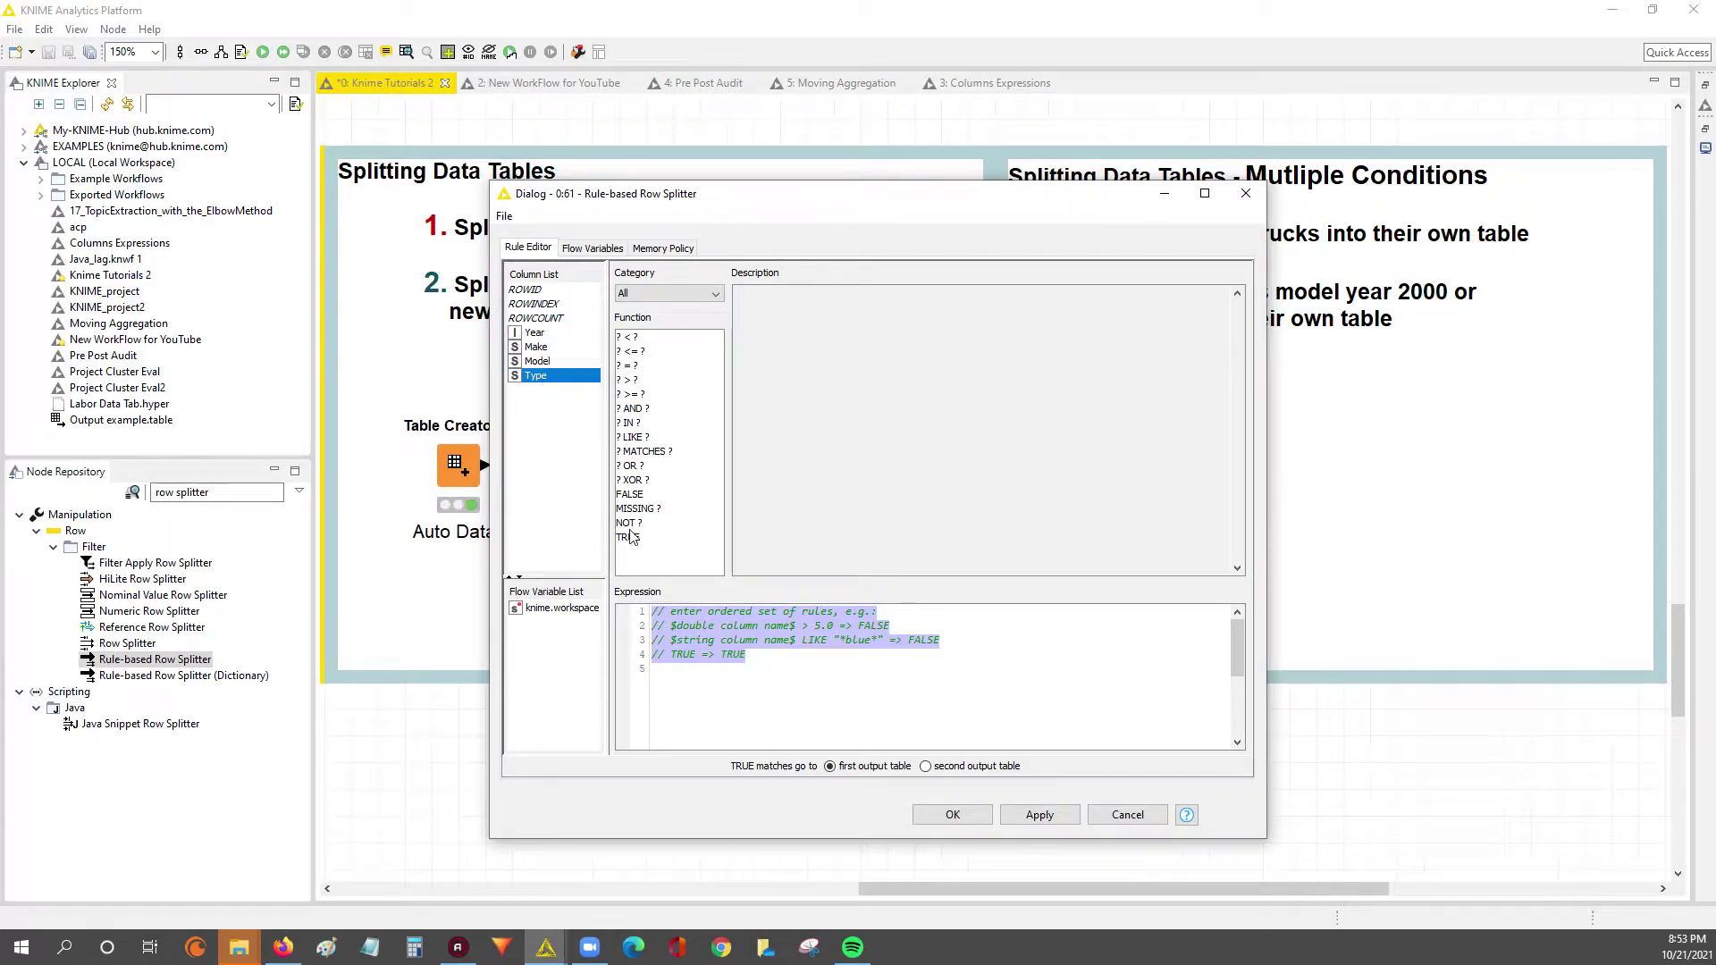
left_click_drag(631, 536, 645, 340)
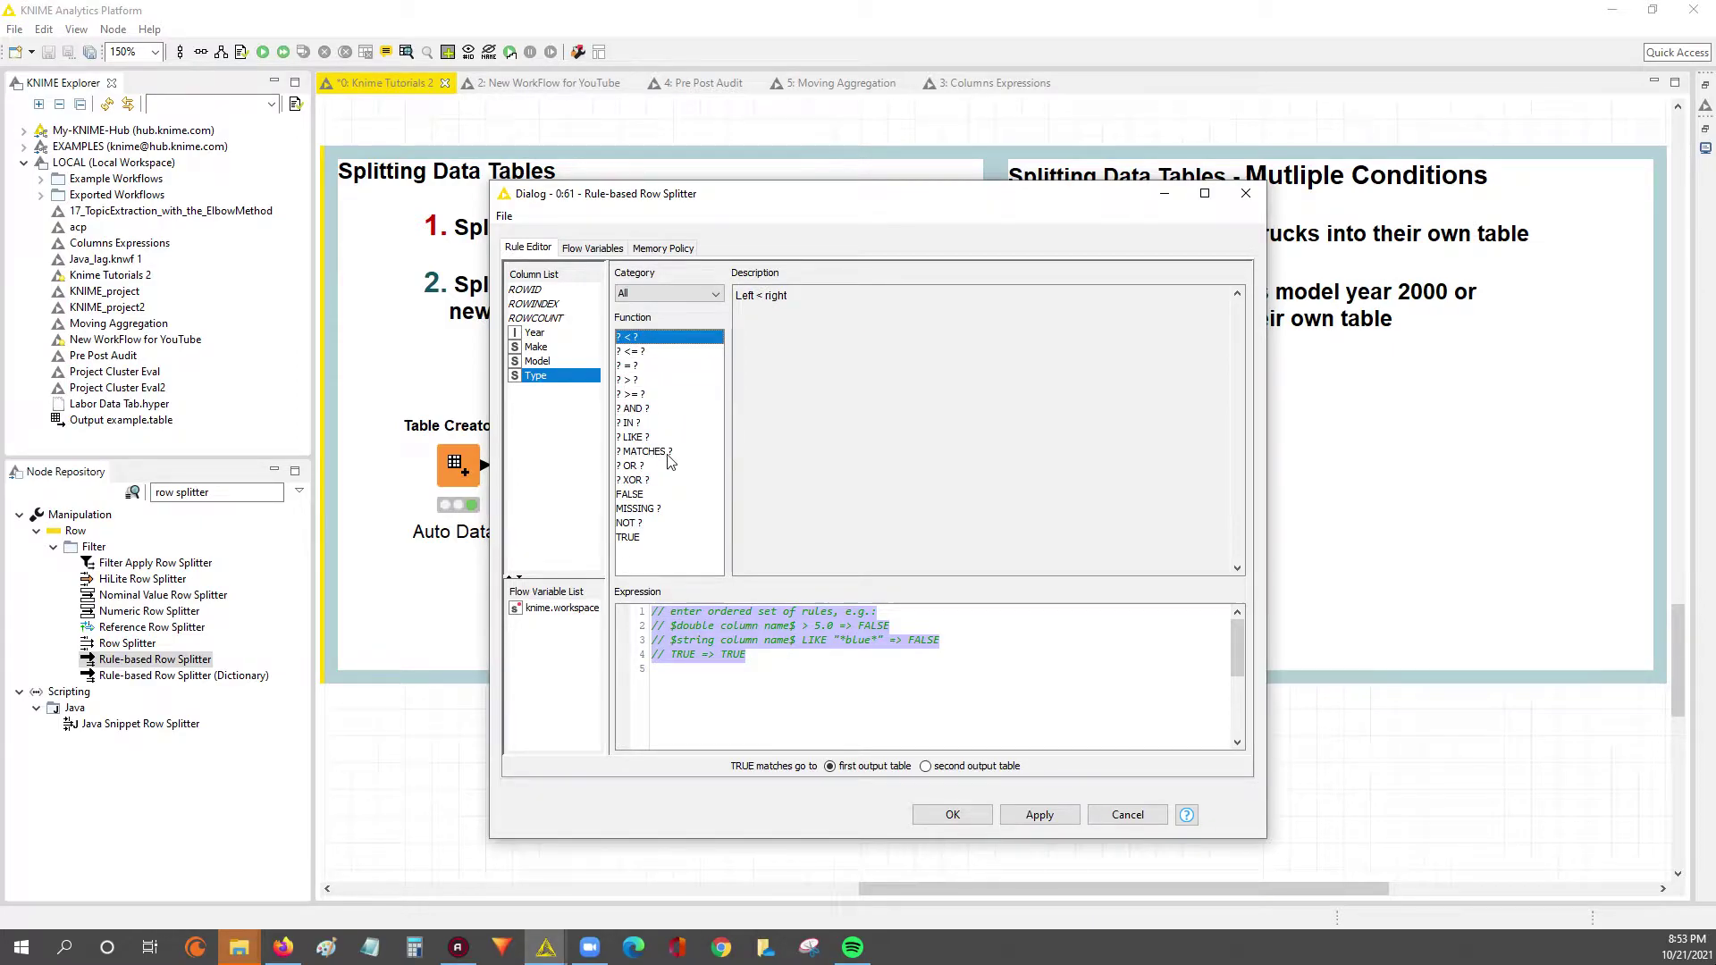
left_click(645, 409)
left_click(640, 424)
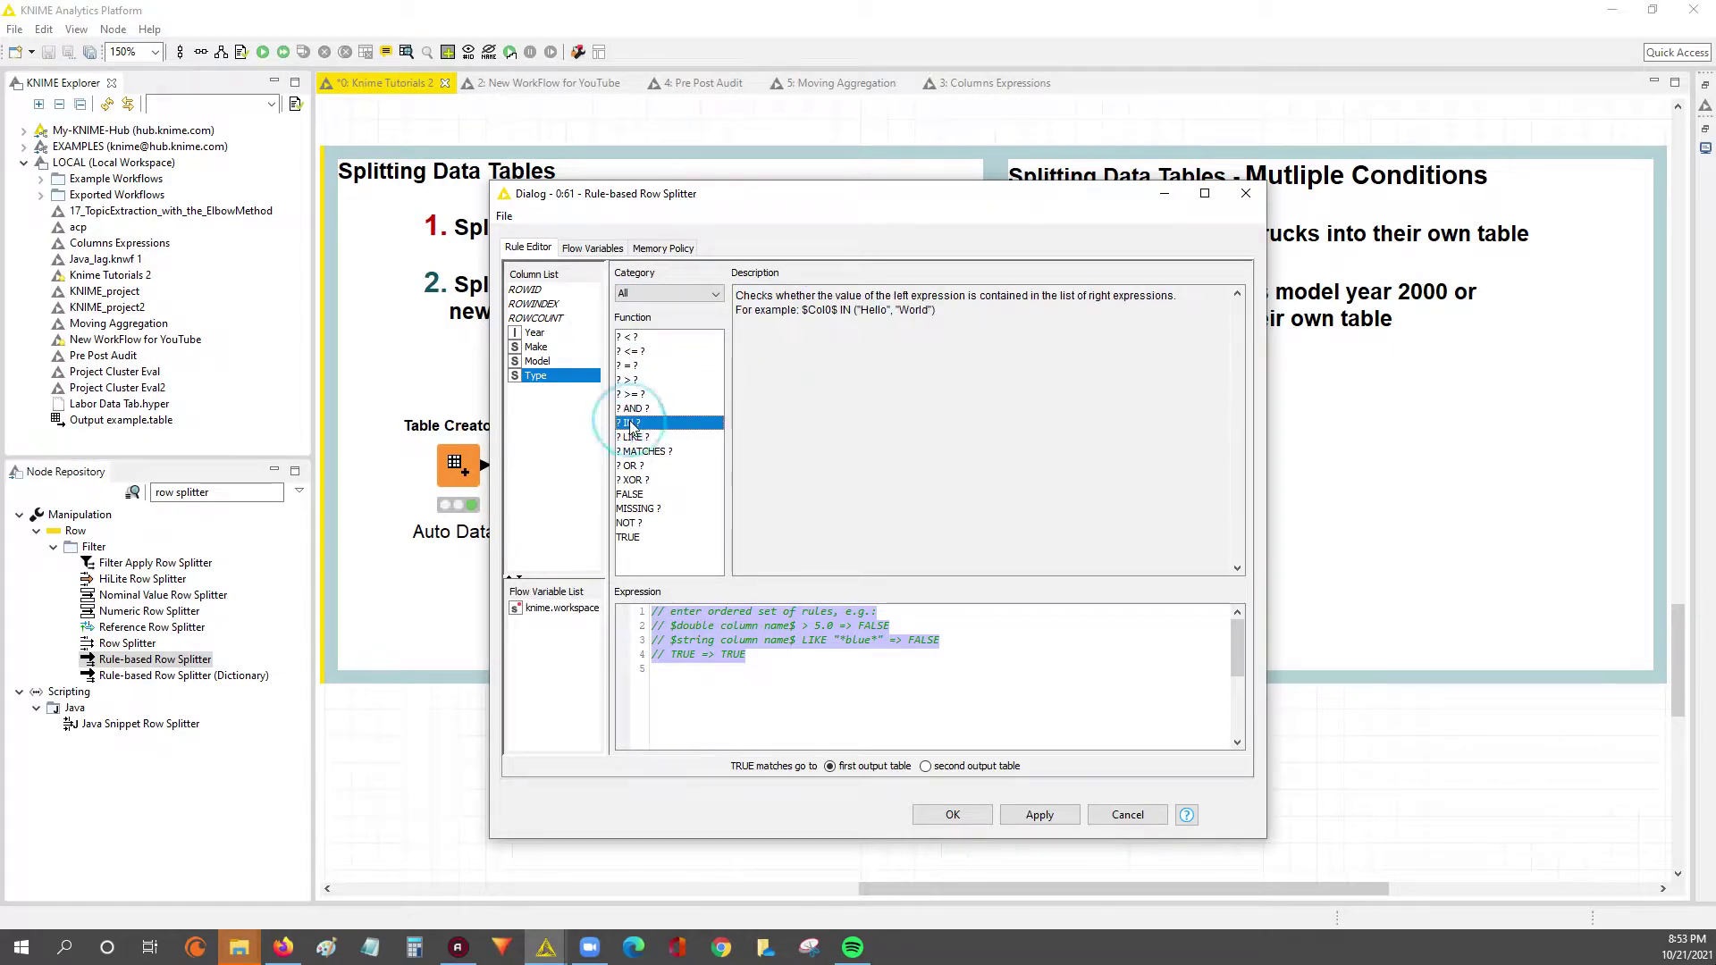
left_click(643, 437)
left_click(655, 453)
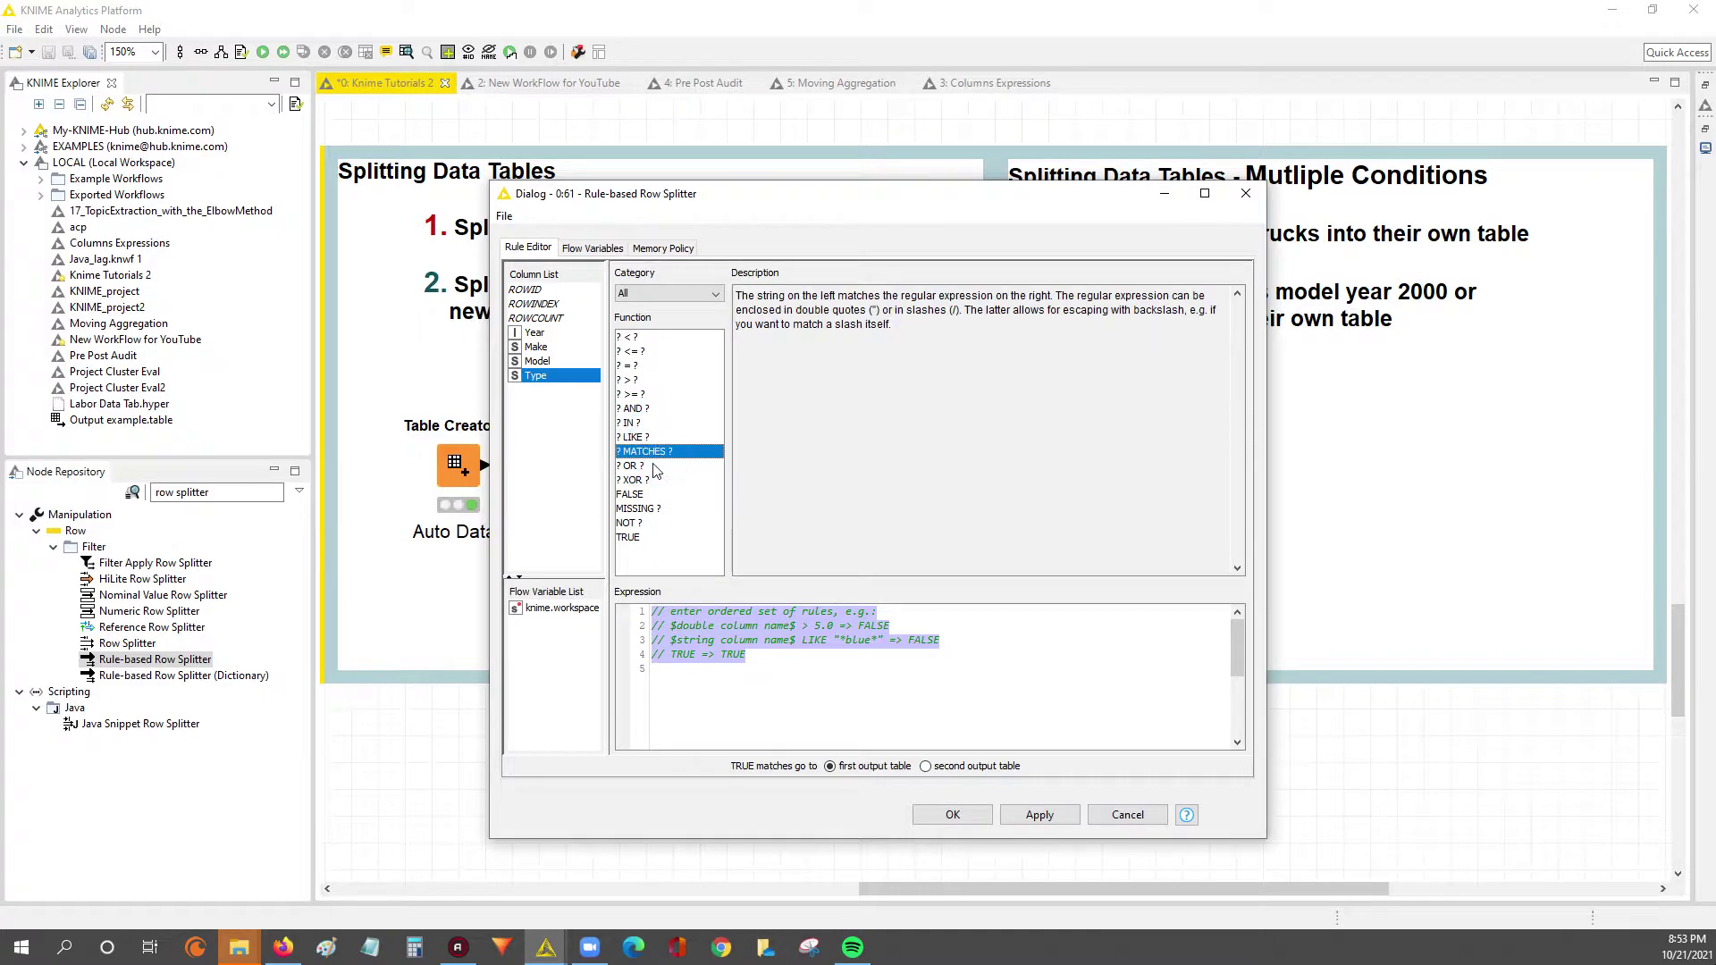
left_click(644, 467)
left_click(640, 539)
mouse_move(640, 542)
left_mouse_down()
mouse_move(637, 349)
mouse_move(649, 552)
left_mouse_up()
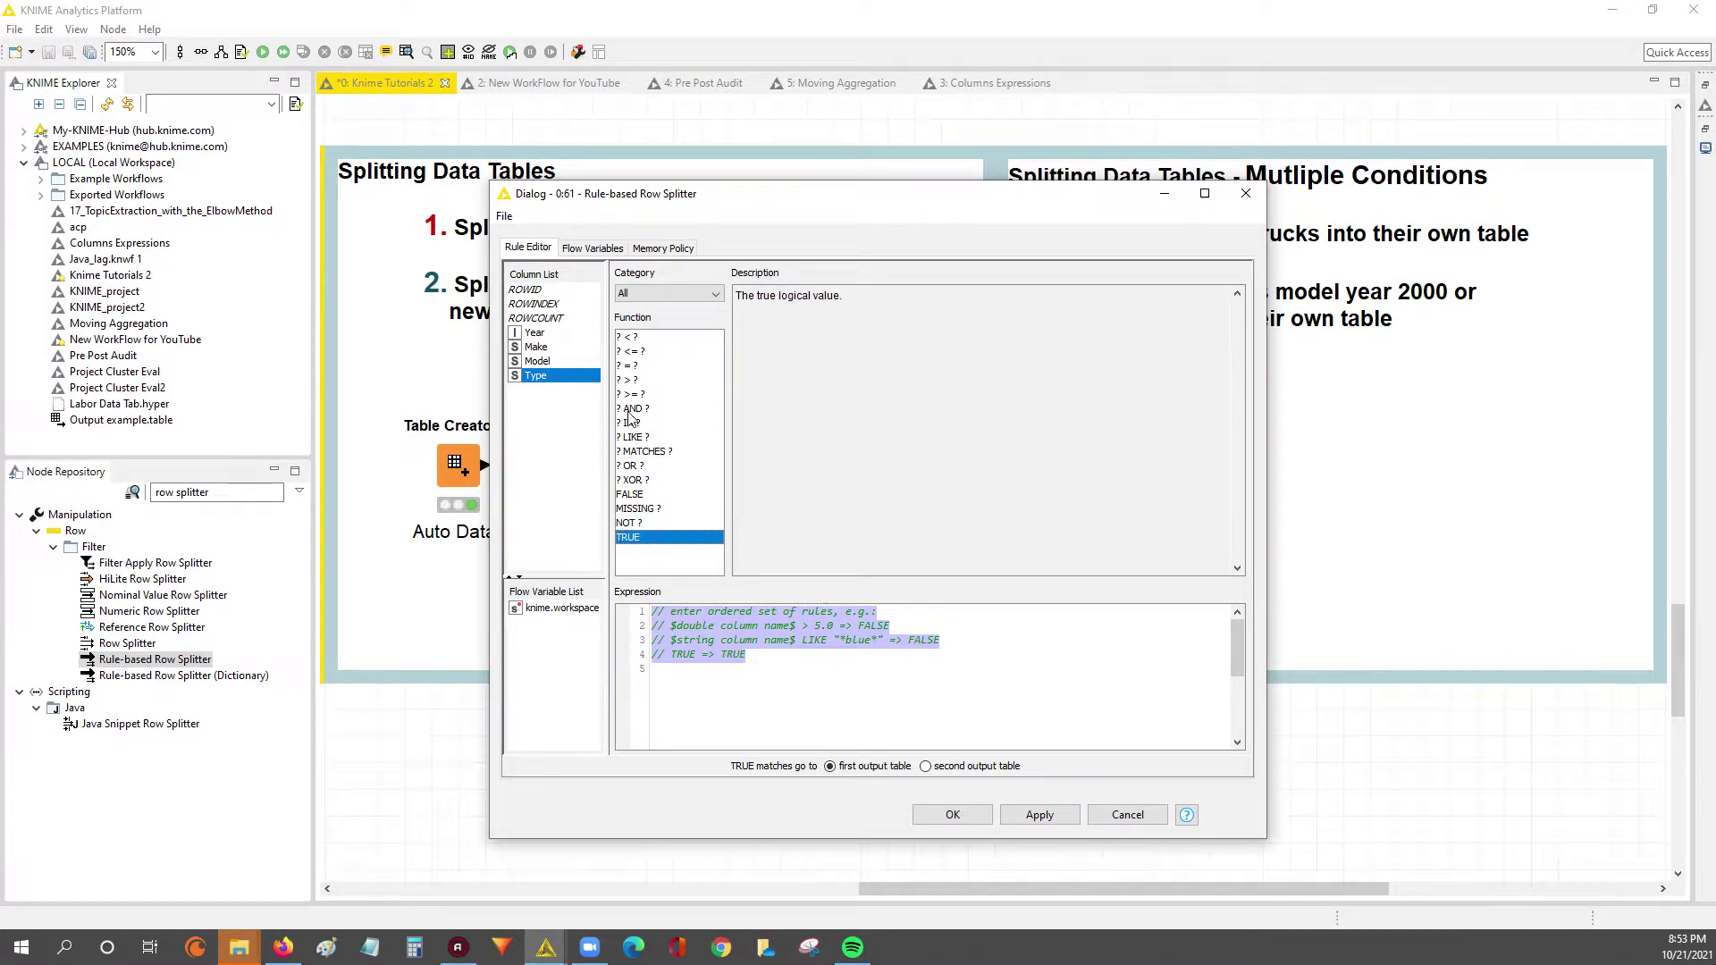
left_click(1119, 820)
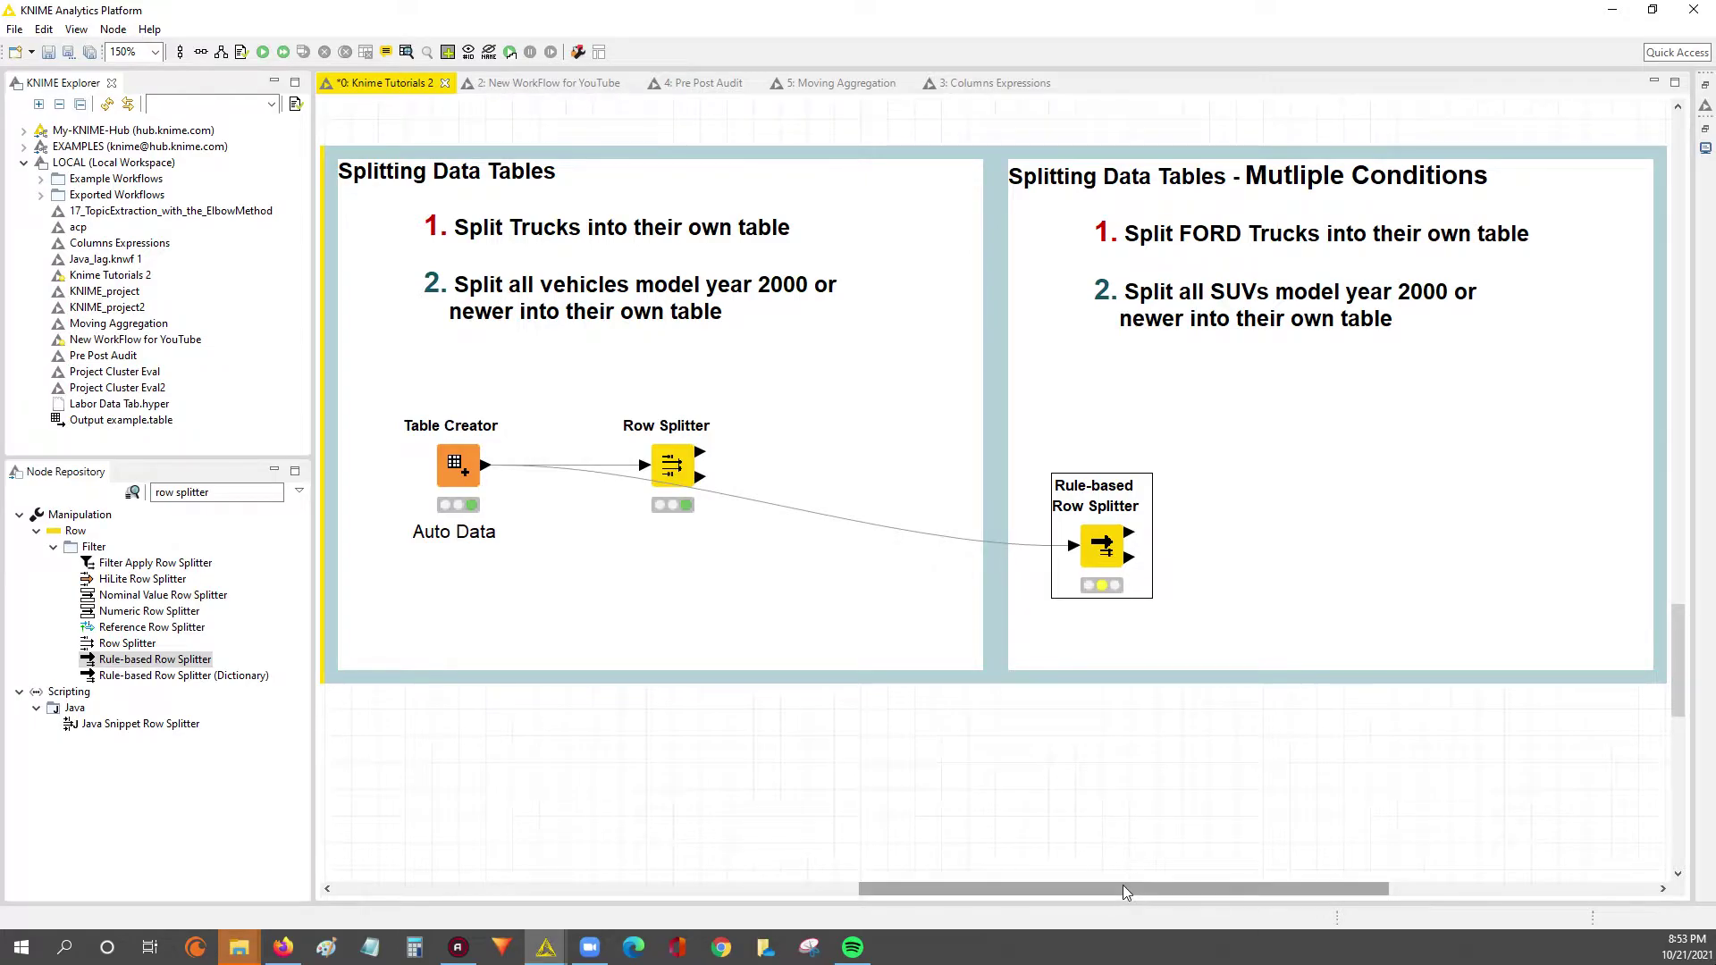
Step: Show the Auto Data table beside the Multiple Conditions notes and examine its make and type values for Ford trucks and SUVs
left_click_drag(1122, 889, 1357, 860)
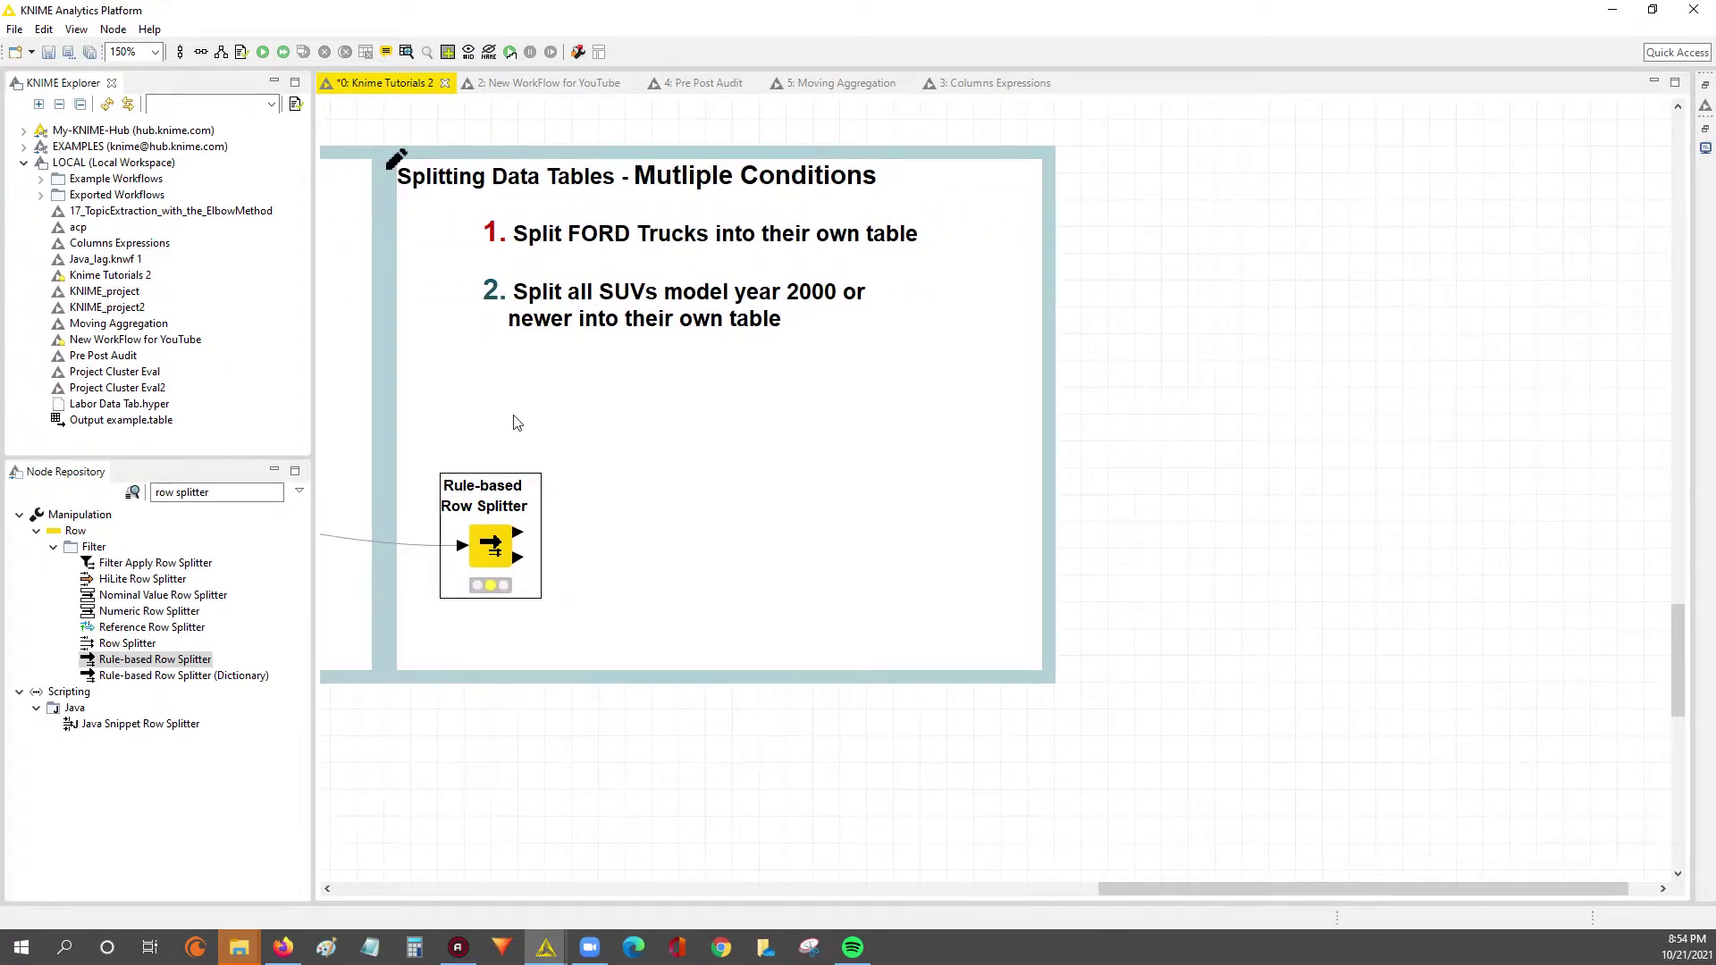
key("alt+Tab")
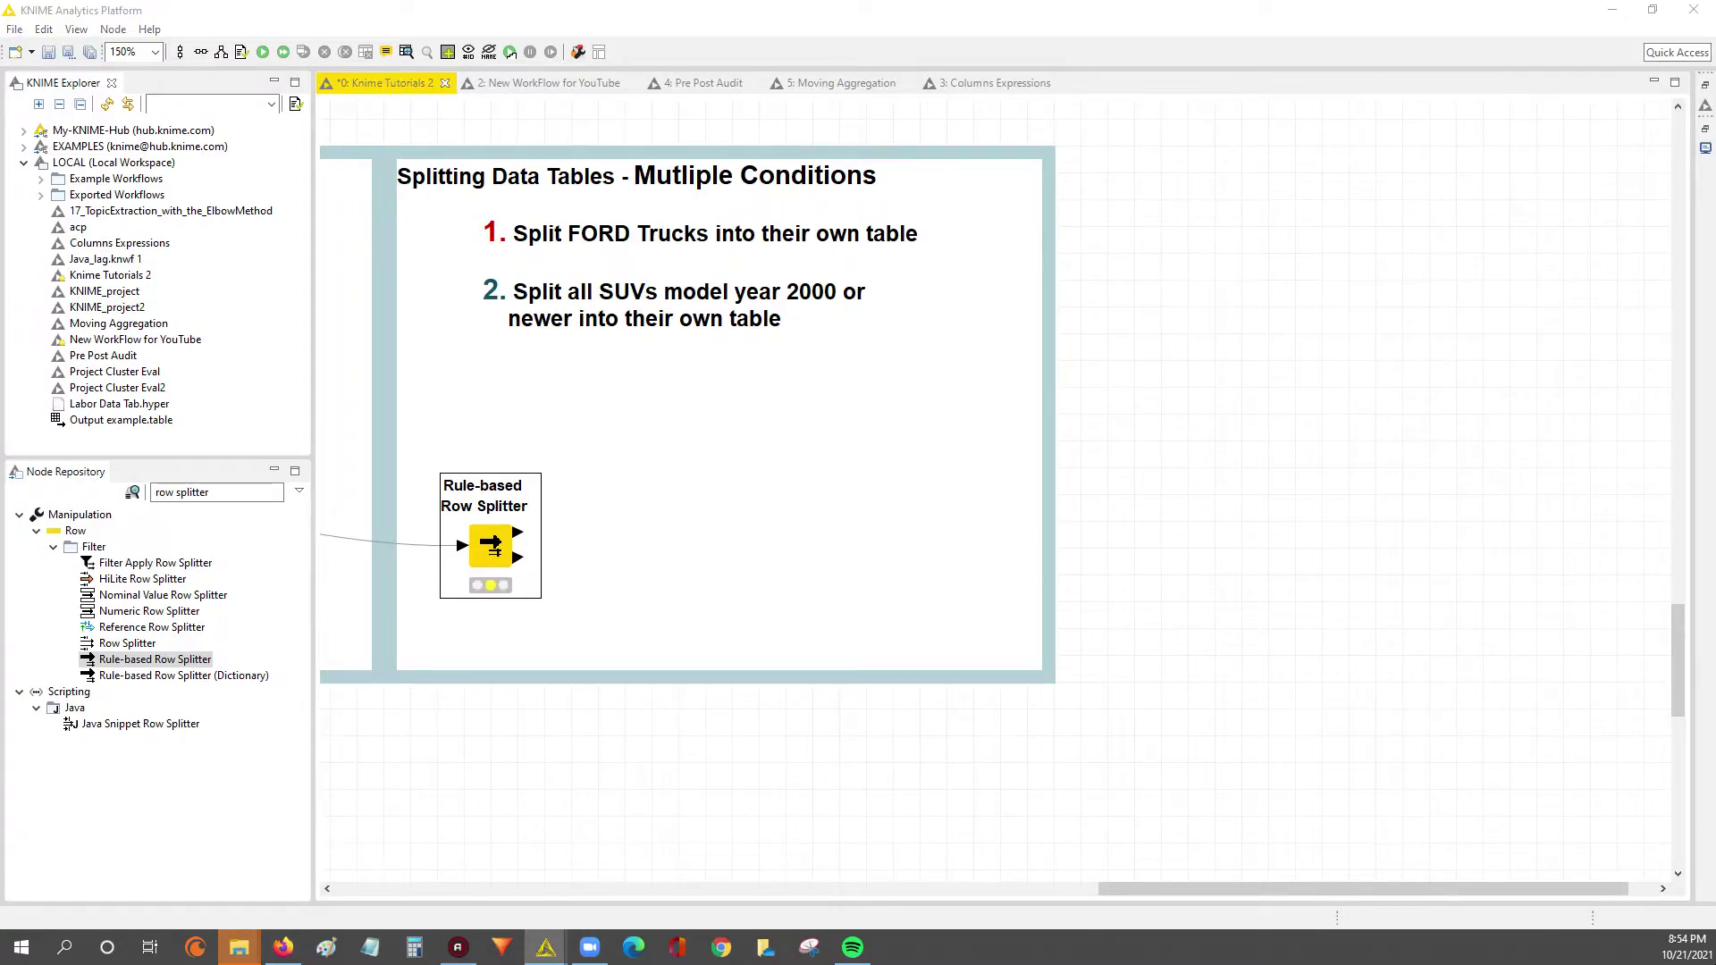
left_click_drag(1421, 161, 1147, 222)
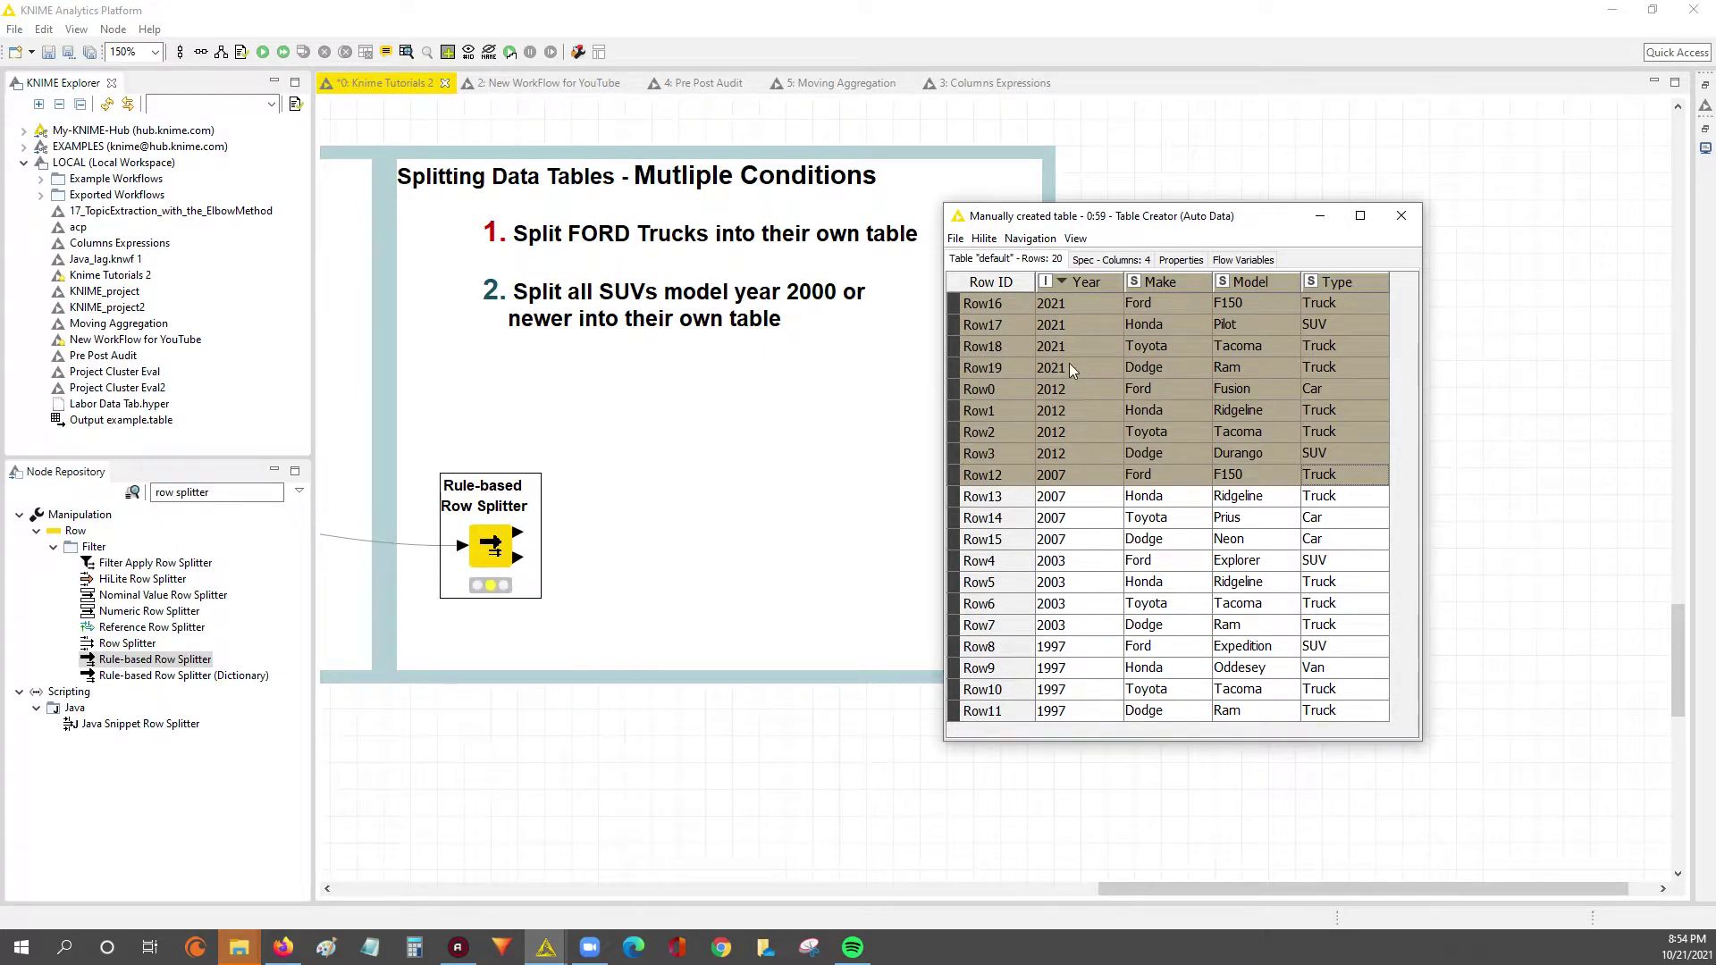
left_click(1328, 309)
left_click(1149, 308)
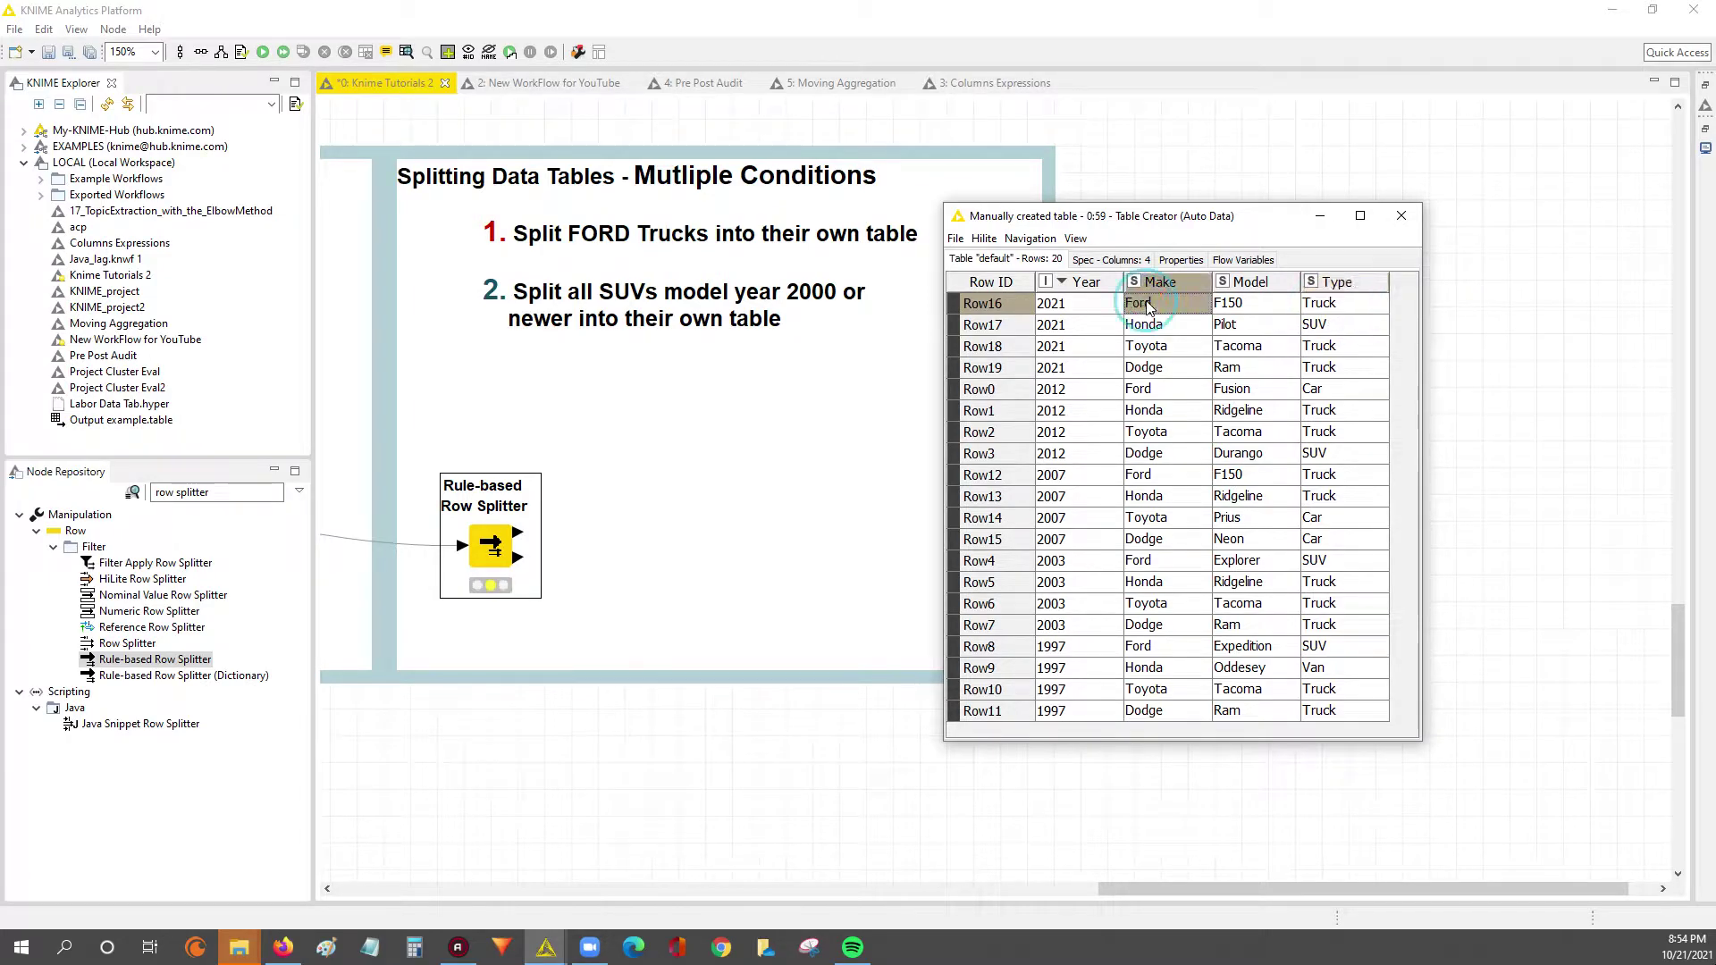
left_click_drag(1145, 230, 1283, 228)
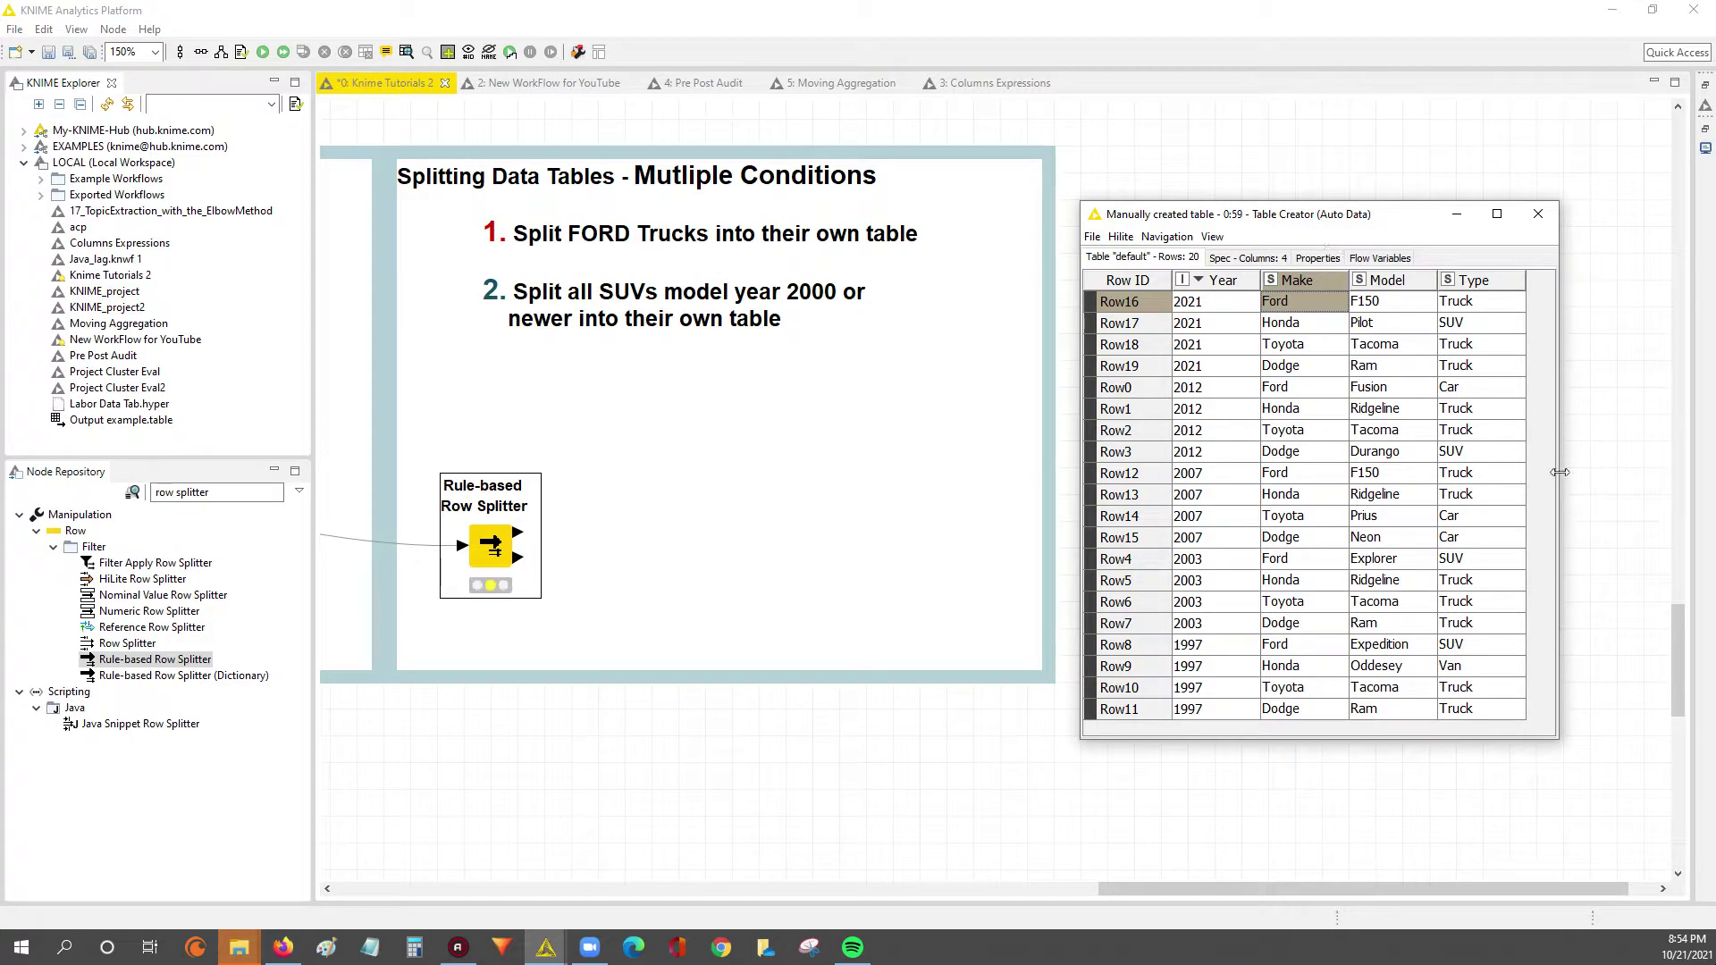
left_click(1465, 454)
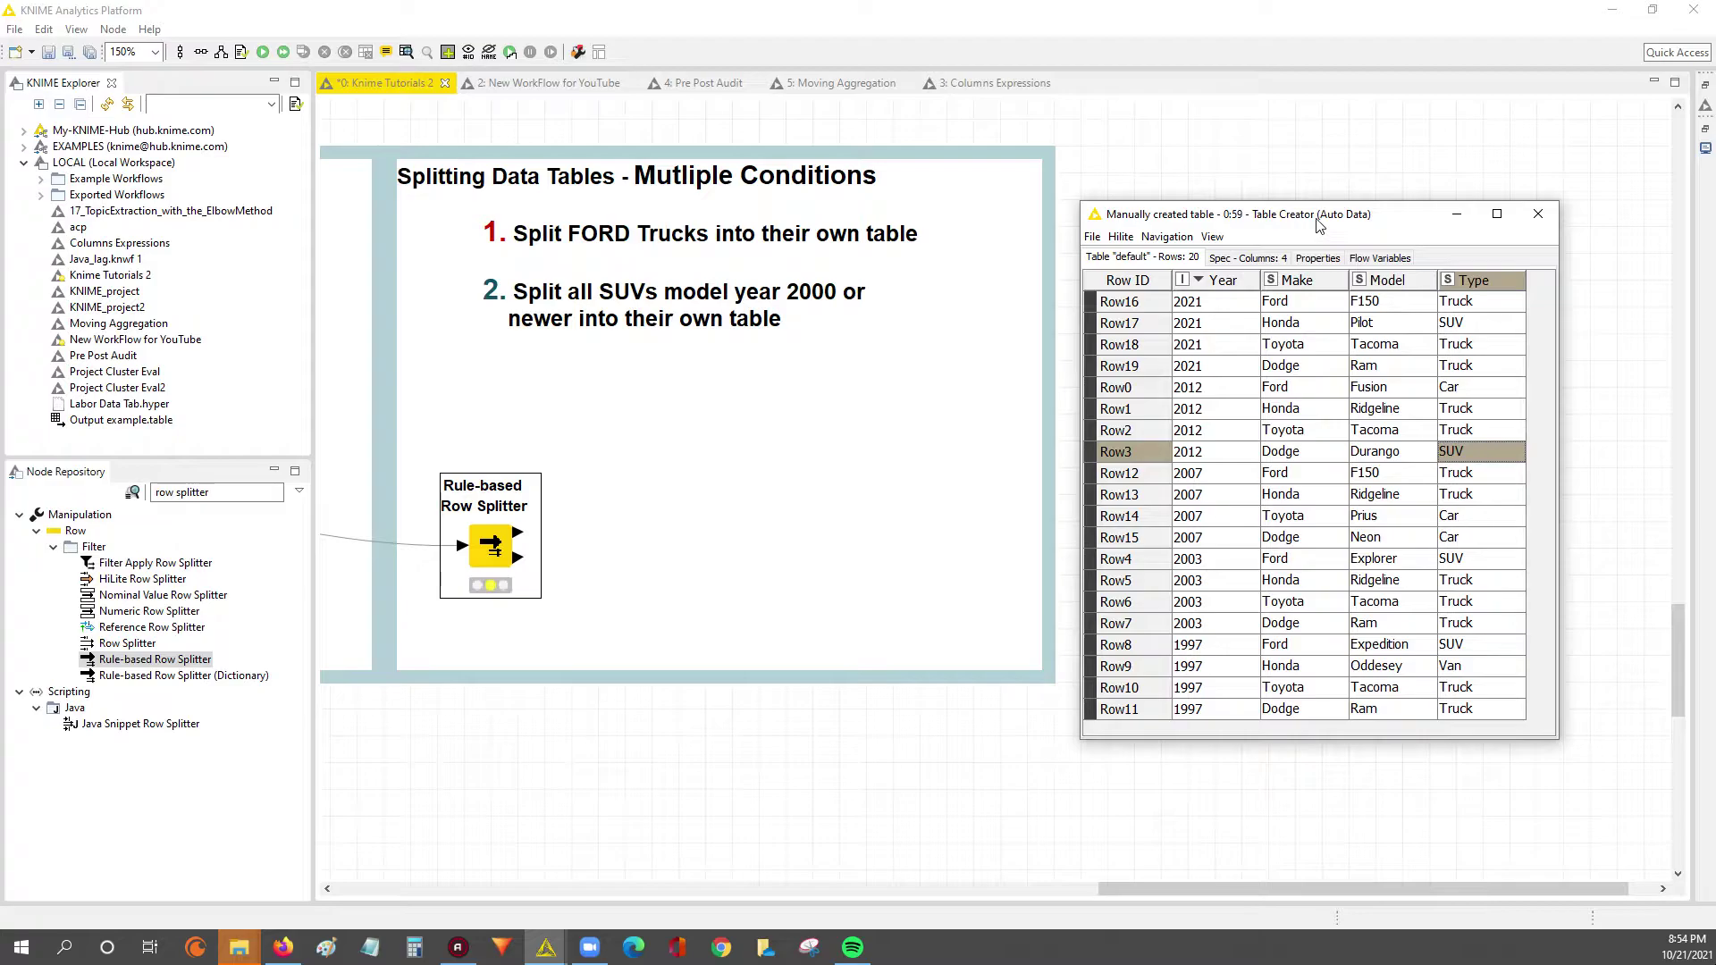
Step: Close the Auto Data table, reopen the Rule-based Row Splitter's configuration, and enlarge and reposition the dialog beside the node
key("alt+F4")
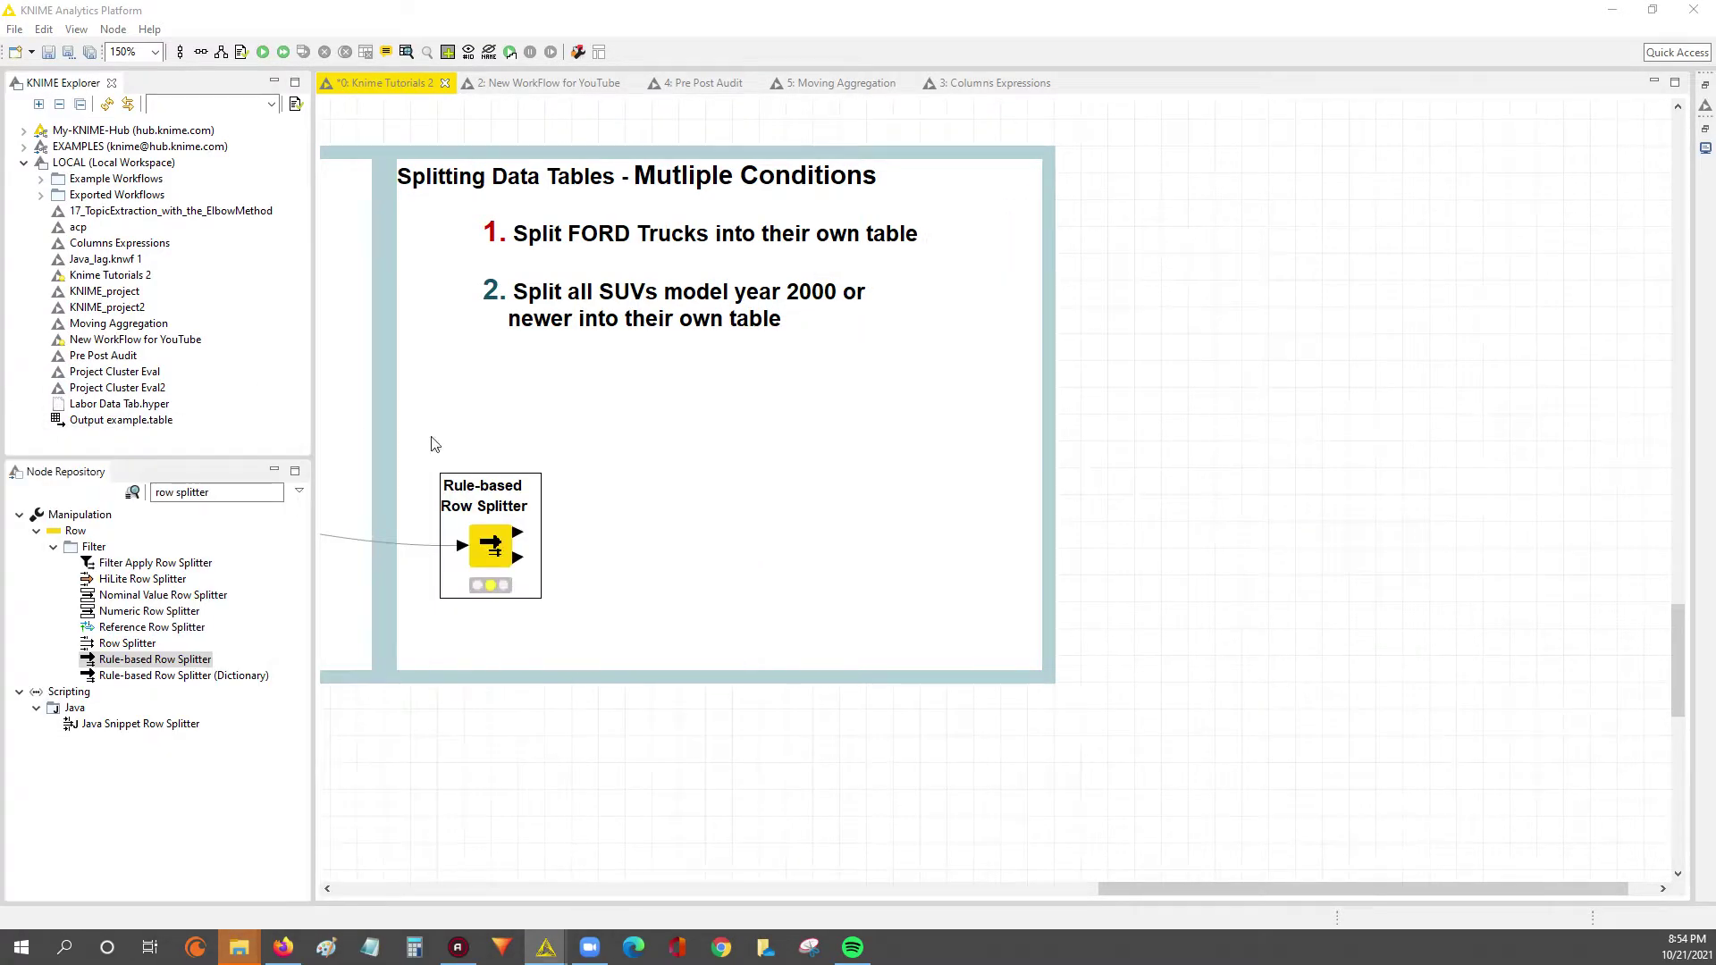
double_click(499, 544)
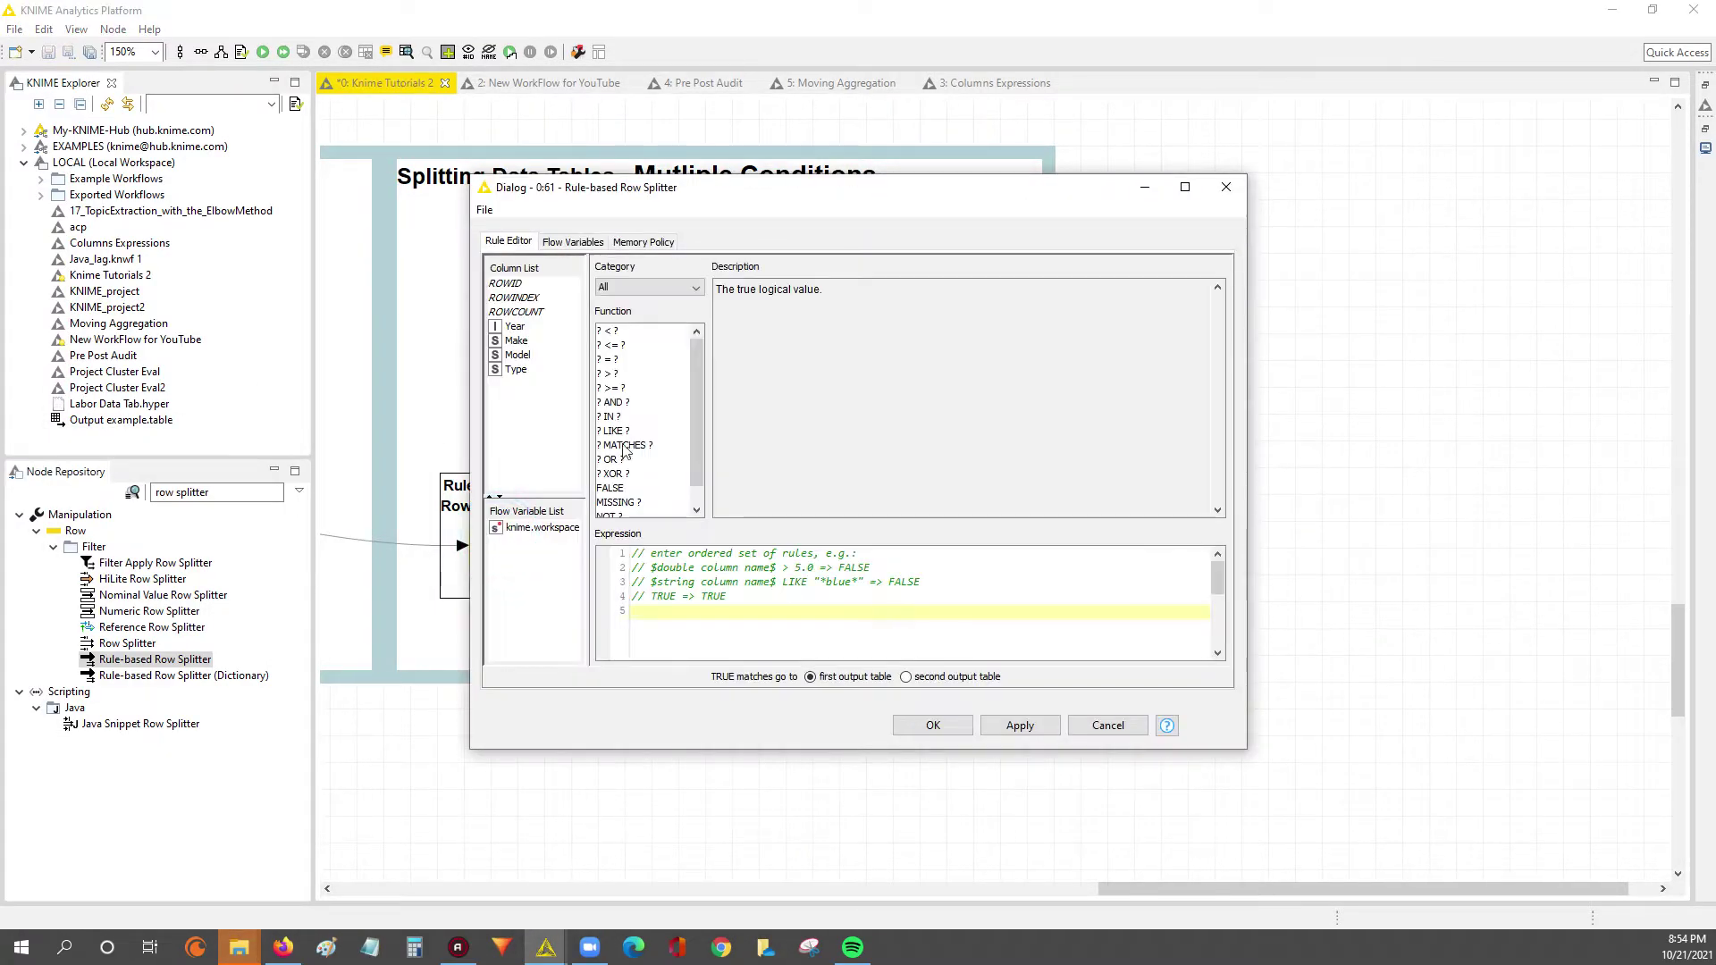
left_click_drag(694, 186, 891, 195)
left_click_drag(1094, 216, 1113, 208)
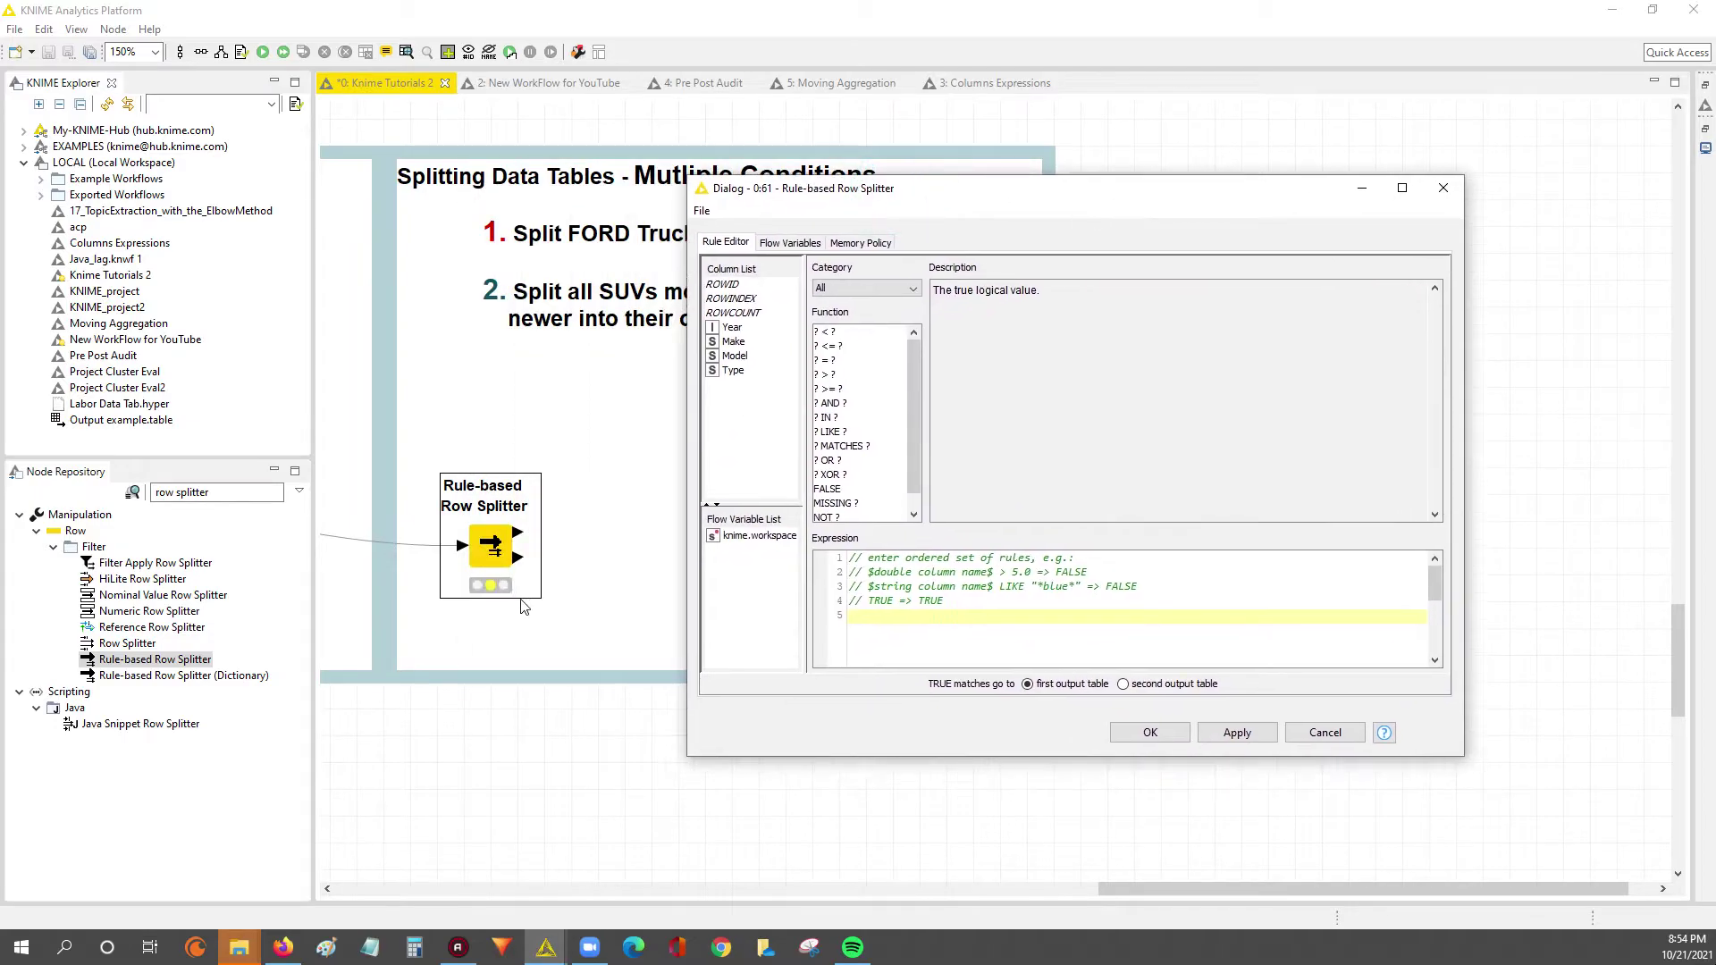
left_click_drag(945, 189, 526, 222)
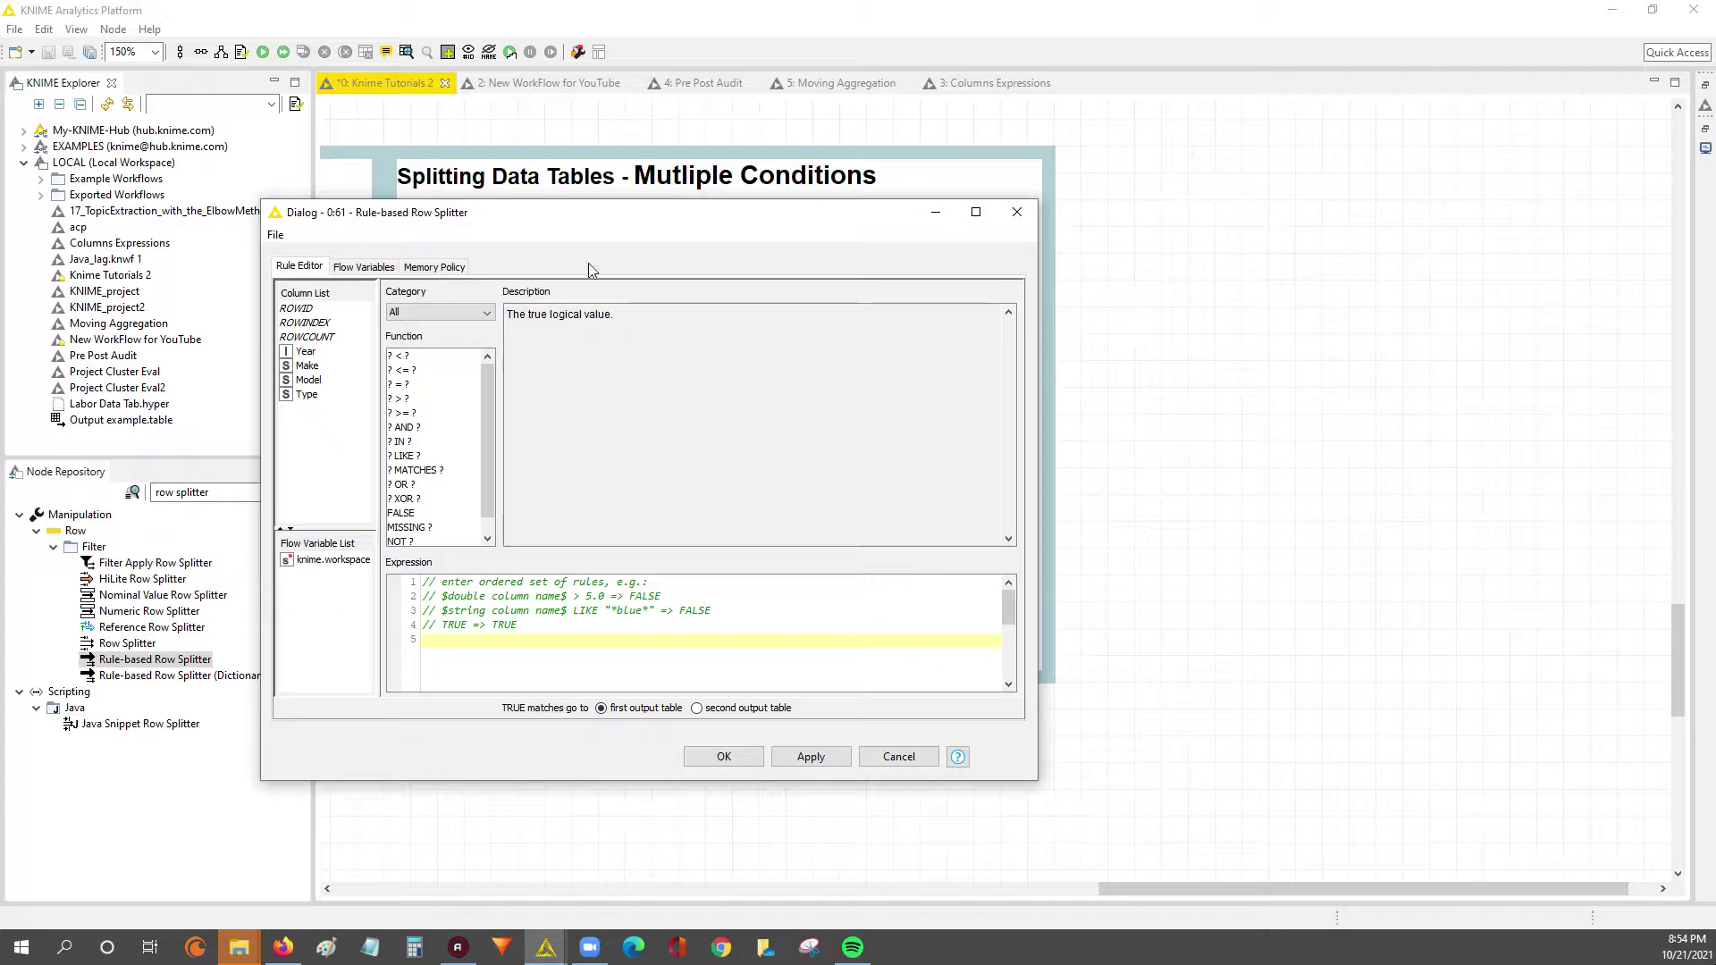
left_click_drag(666, 215, 888, 163)
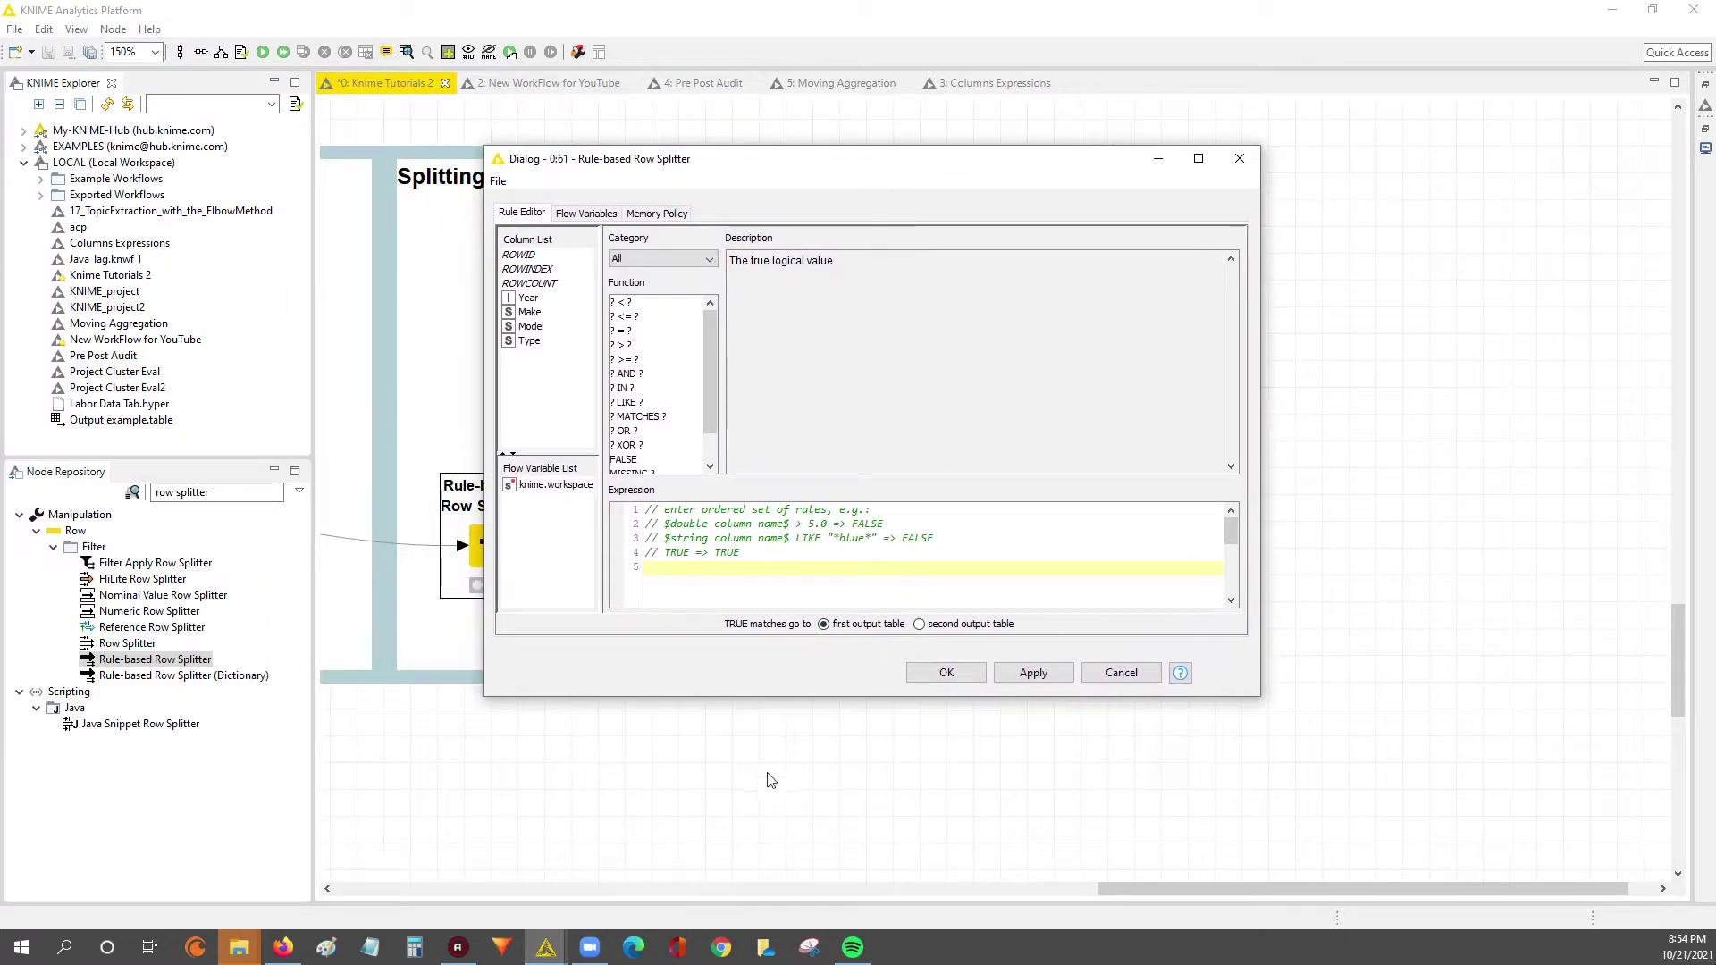
left_click_drag(791, 701, 809, 769)
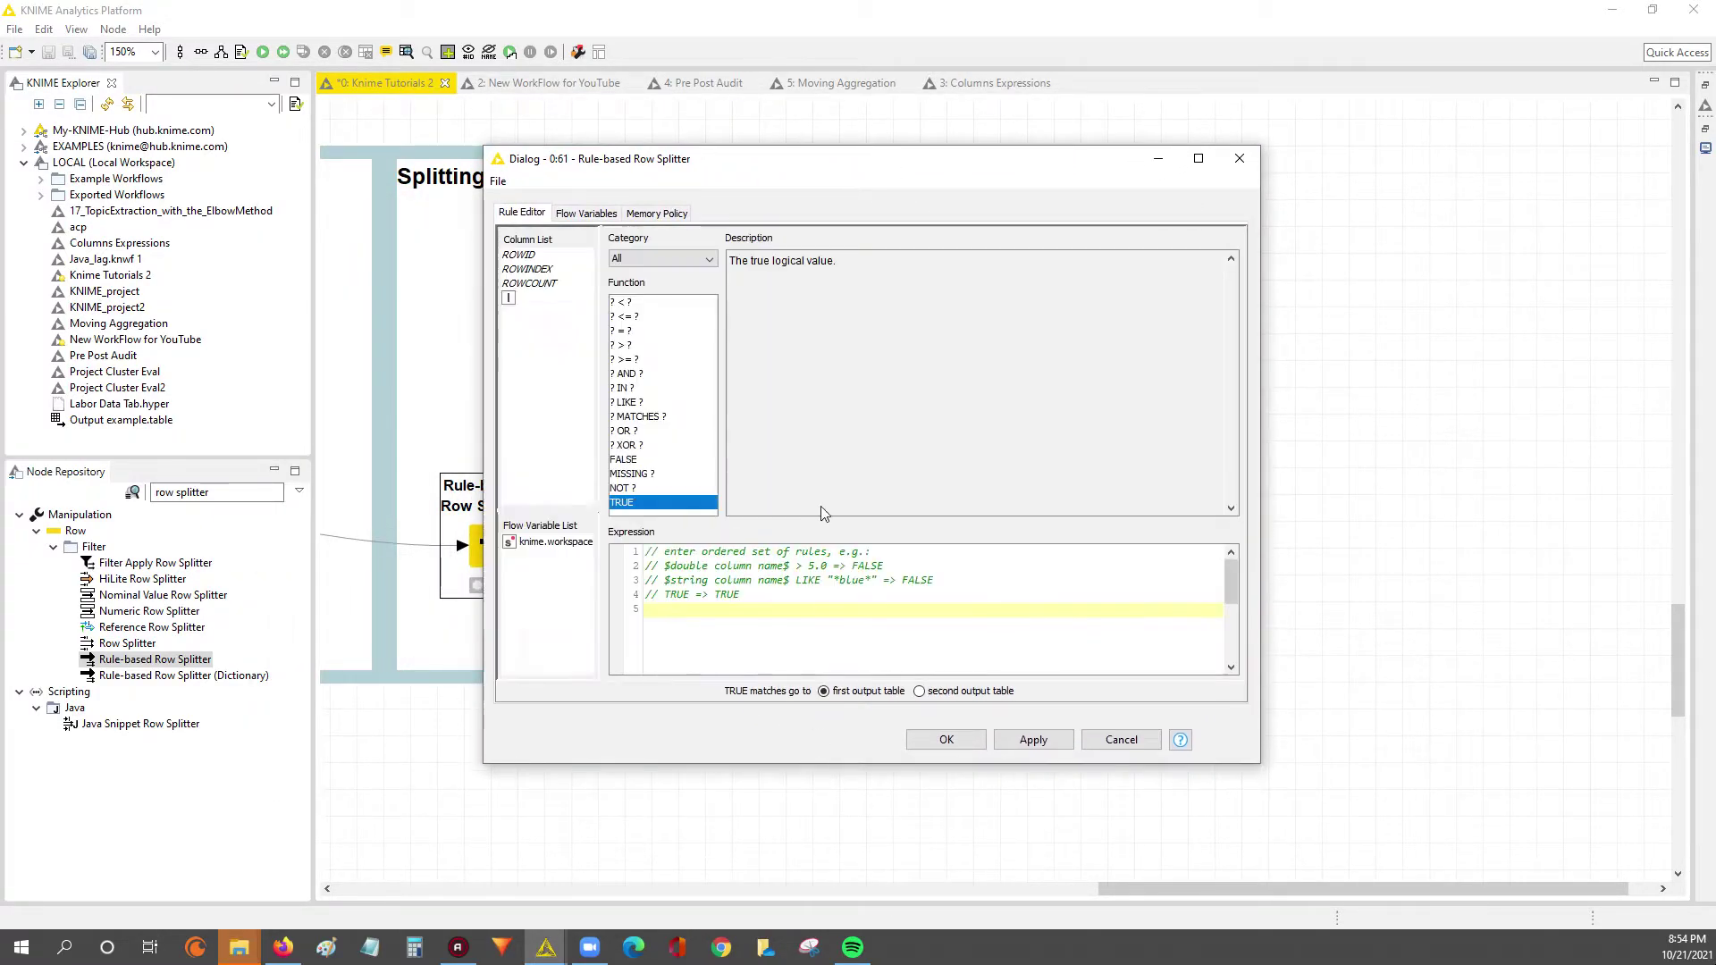
left_click_drag(786, 160, 929, 162)
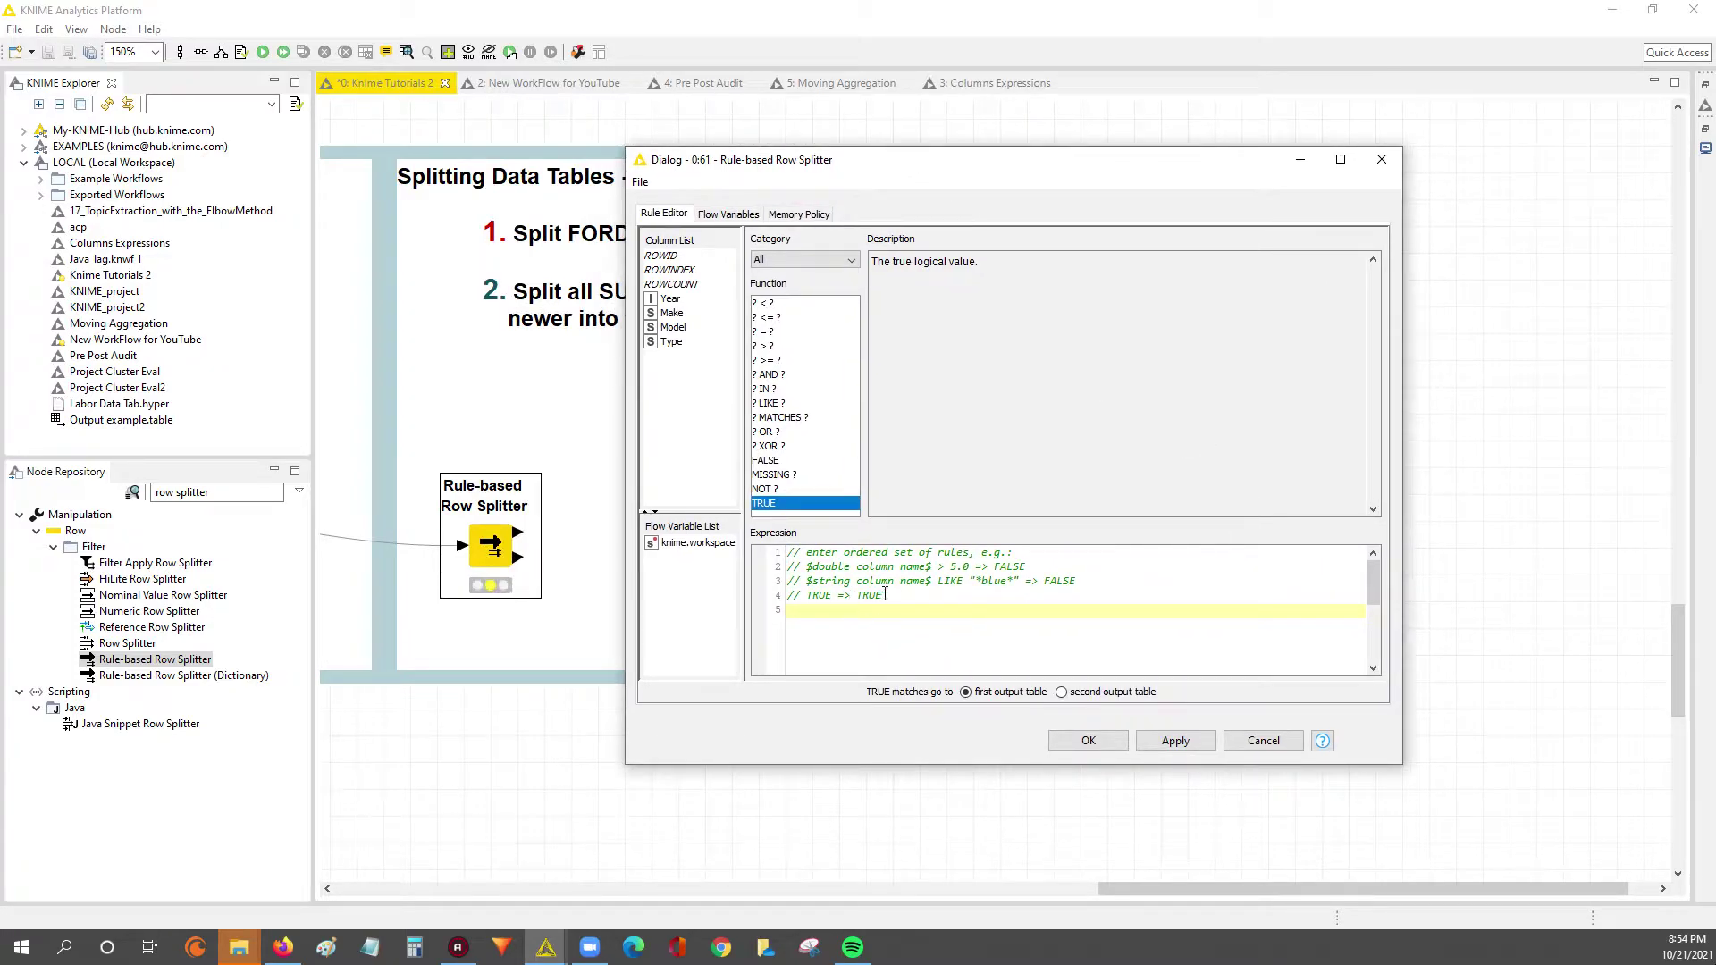
Step: Remove the commented sample rules from the expression editor, keeping only the => TRUE ending of the last line
left_click_drag(885, 595, 516, 536)
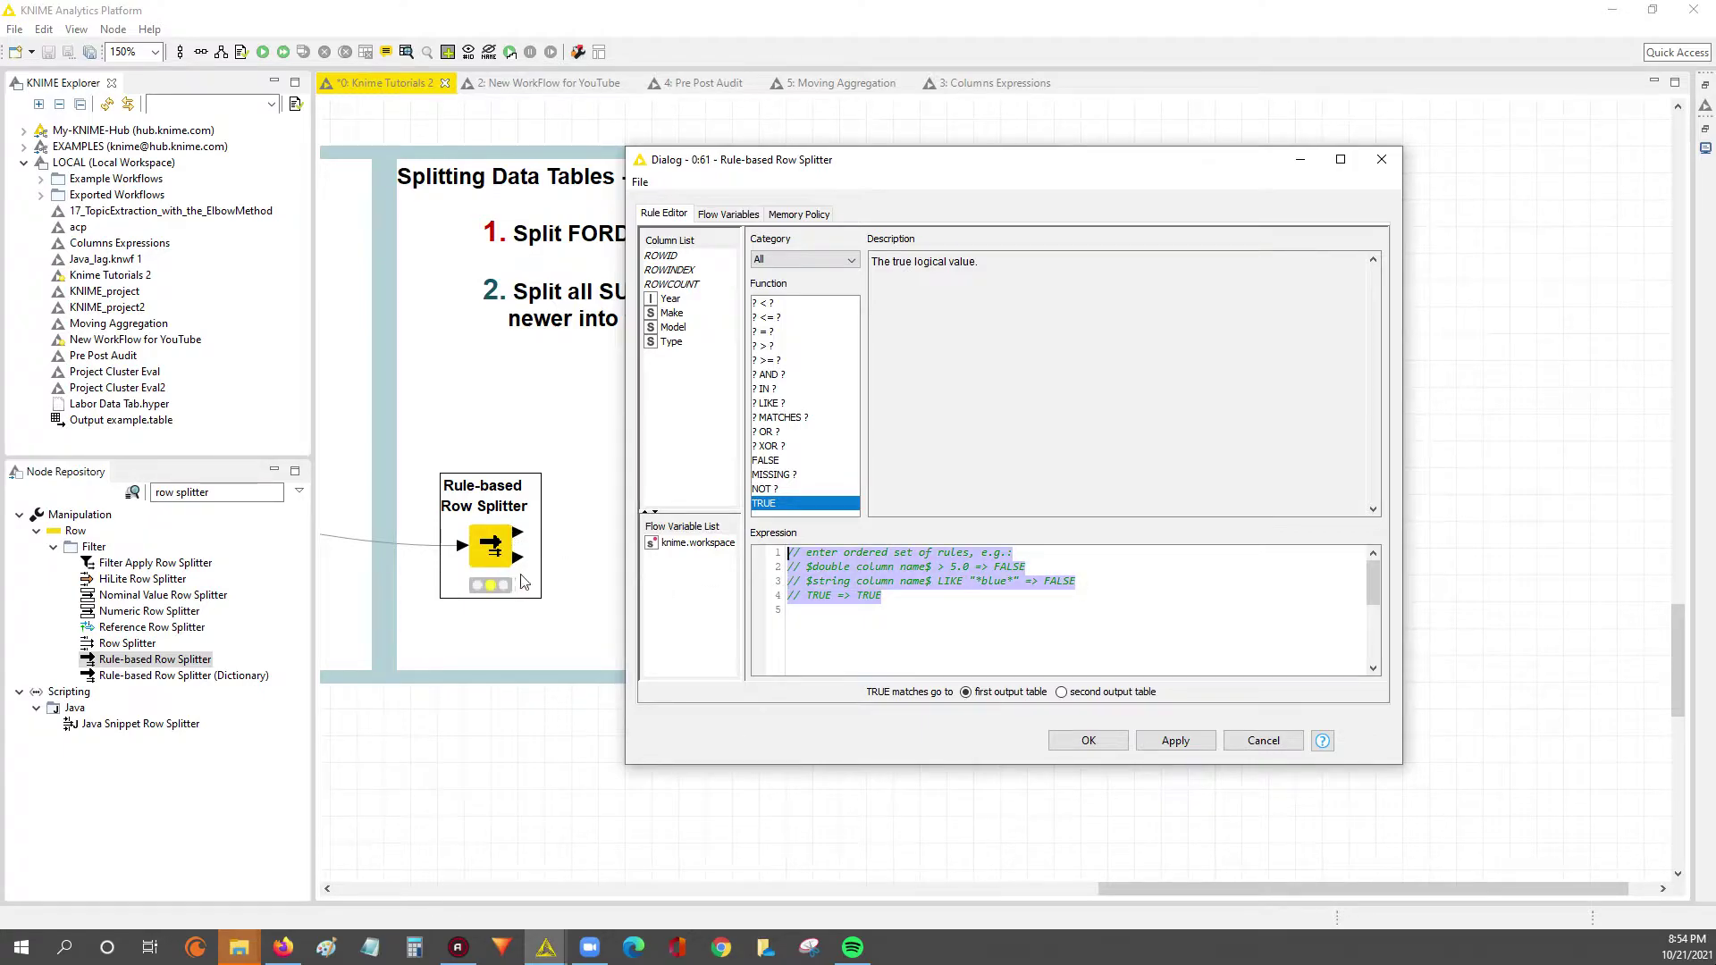
left_click(519, 536)
left_click(815, 611)
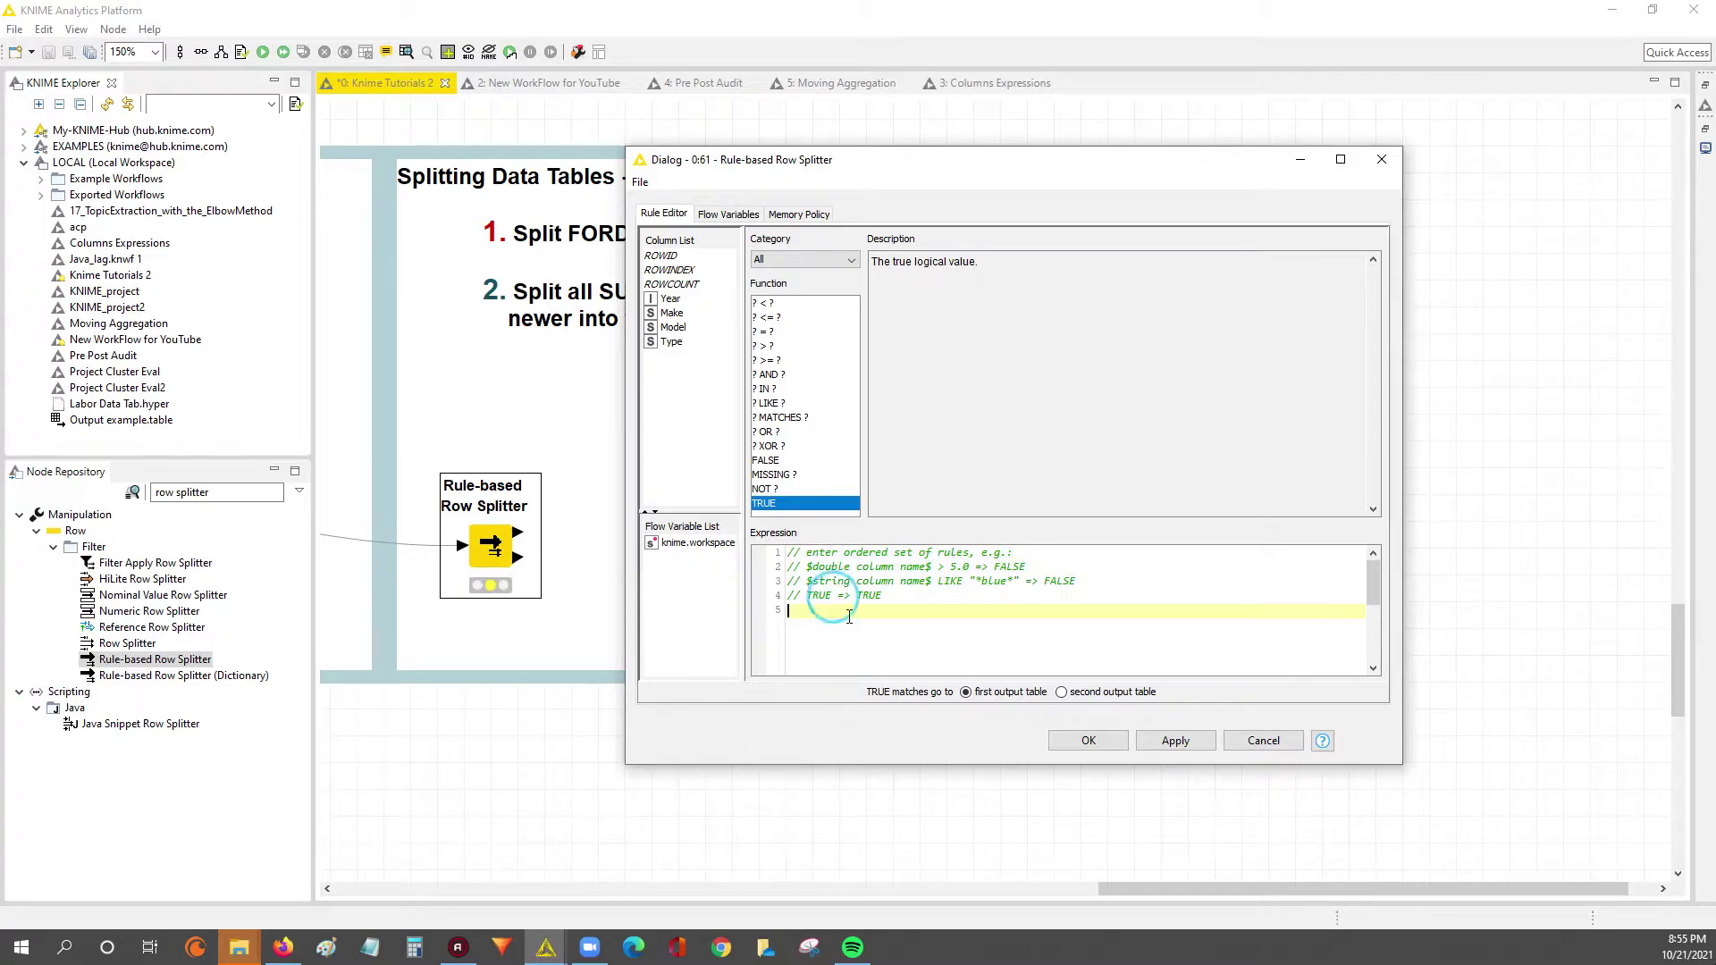
left_click_drag(837, 598, 727, 554)
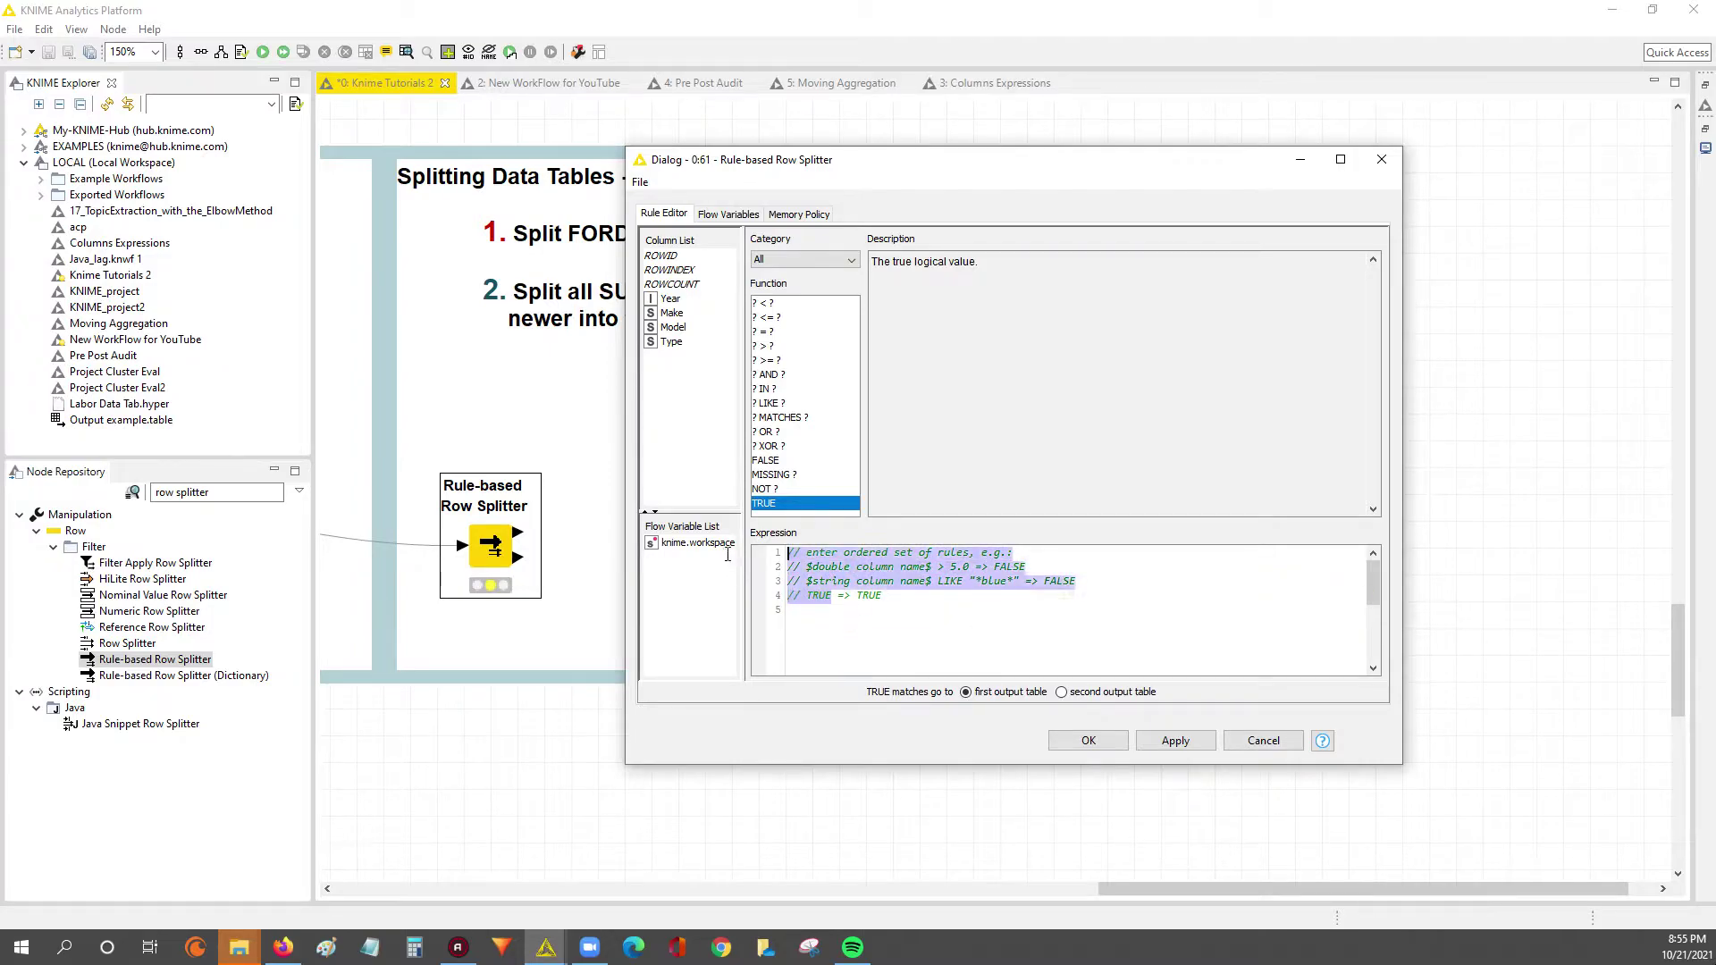
key("BackSpace")
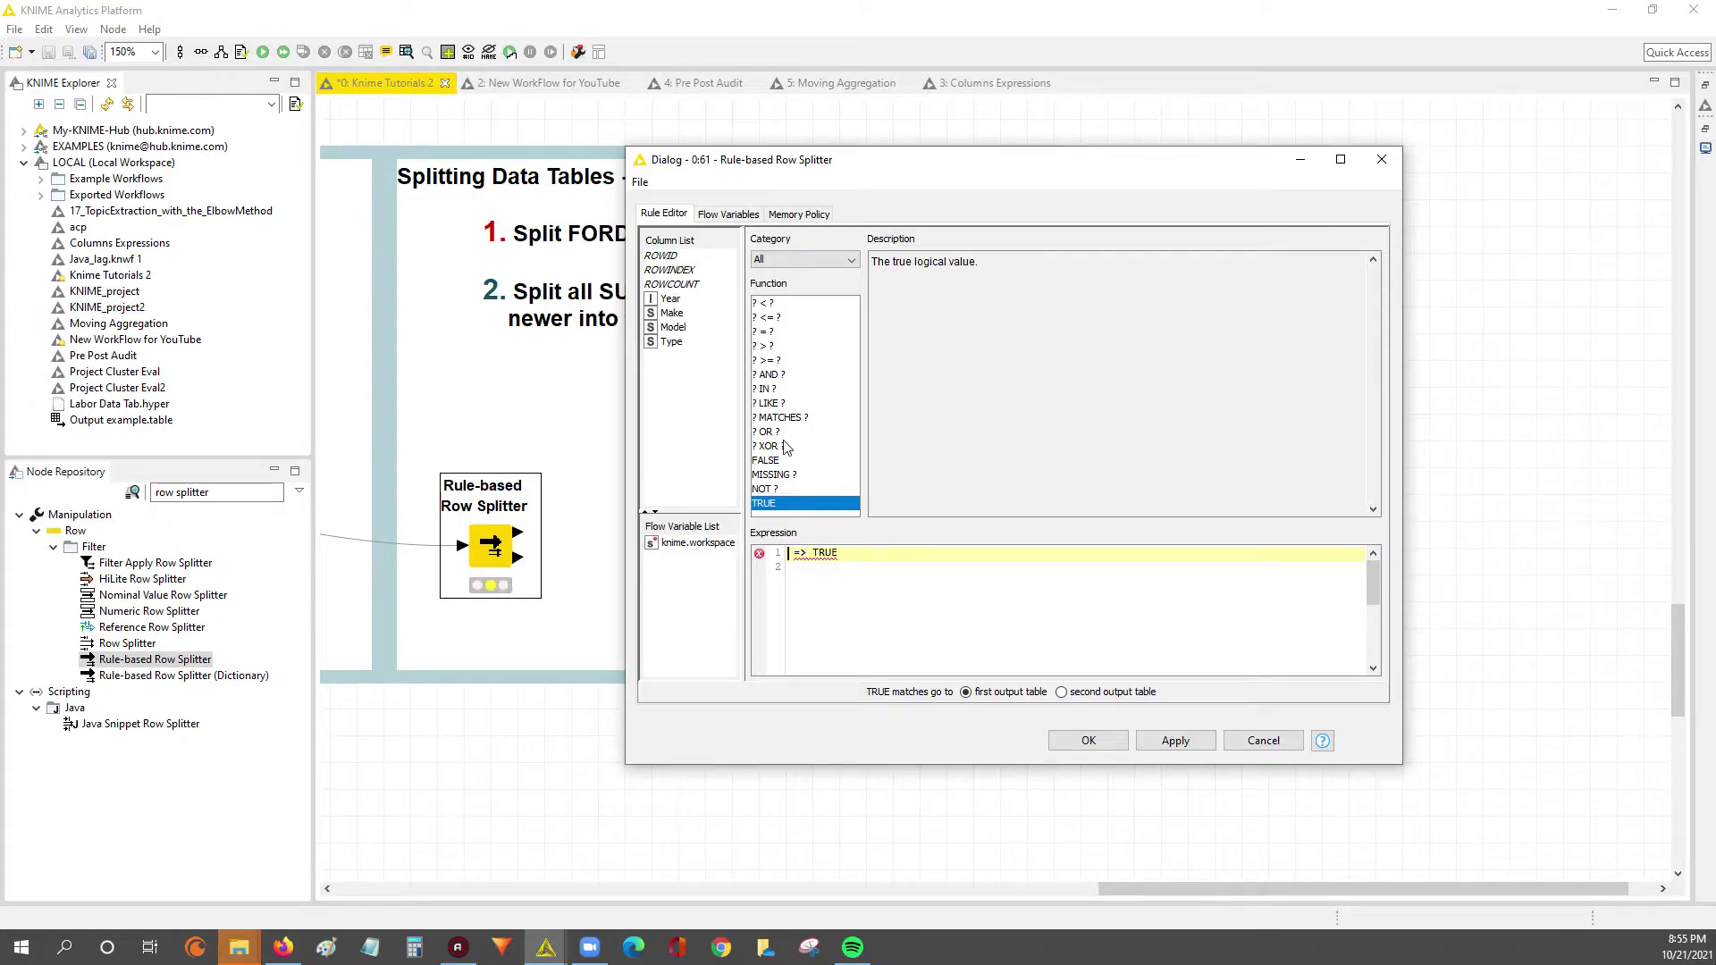
Step: Enlarge the dialog and insert the Type column before => TRUE, forming the condition $Type$ = "Truck"
left_click_drag(851, 764, 851, 825)
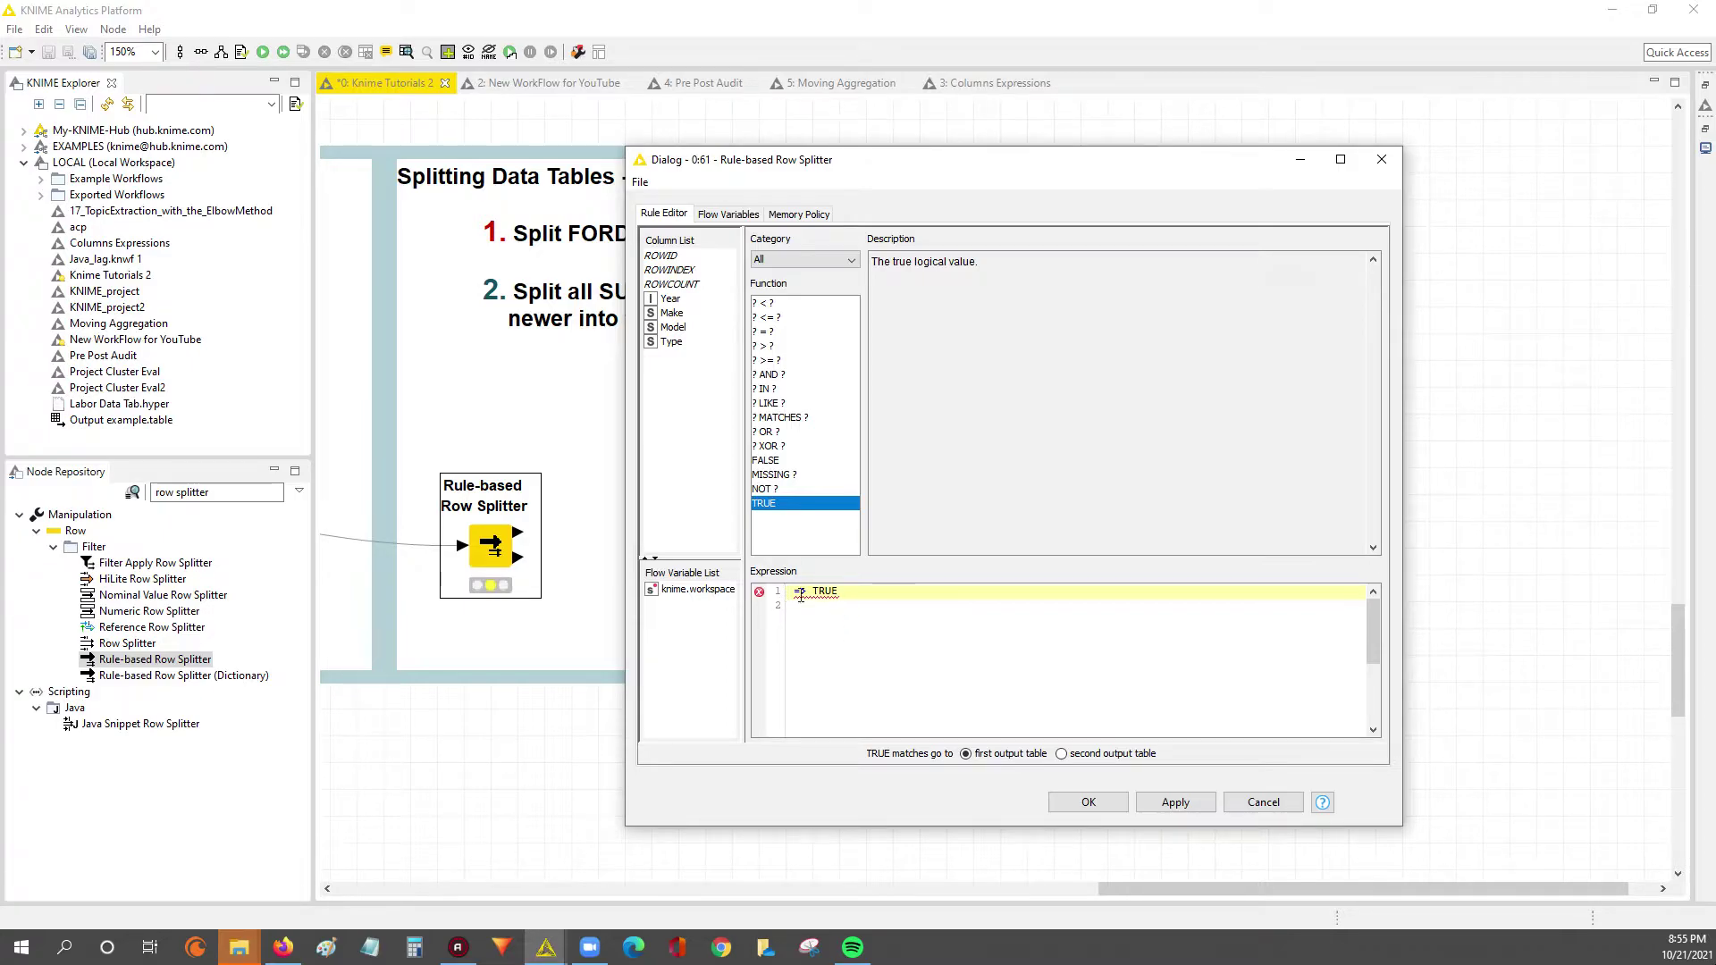
left_click_drag(810, 170, 851, 274)
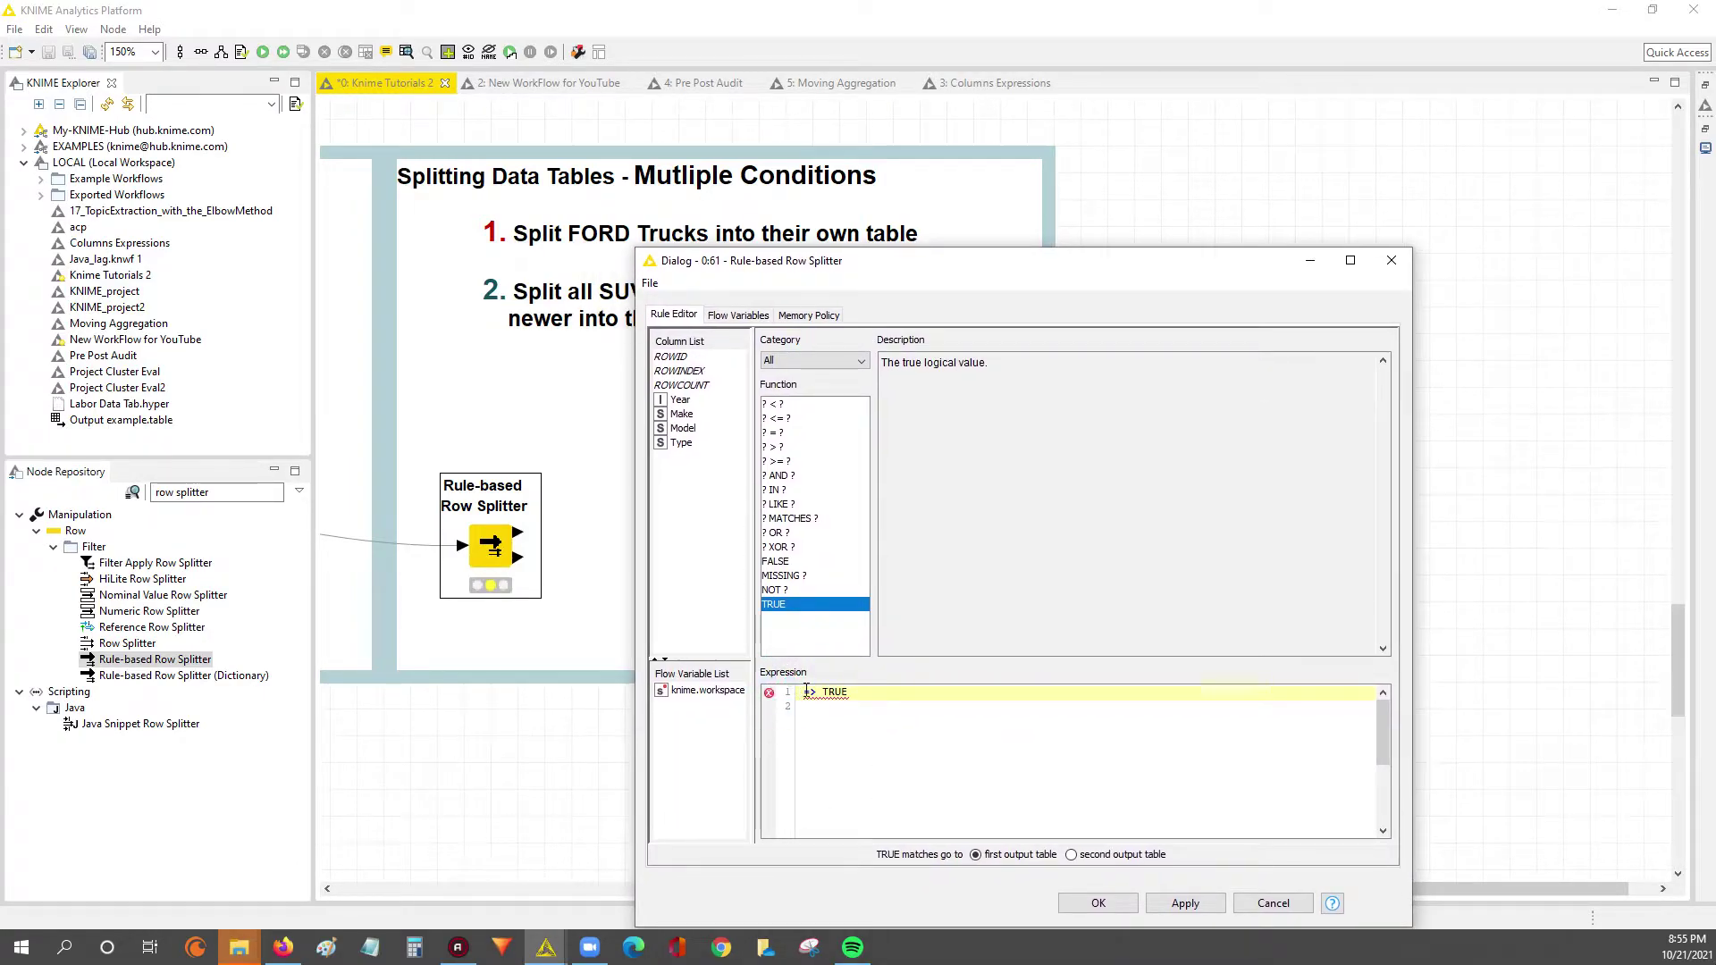
double_click(681, 443)
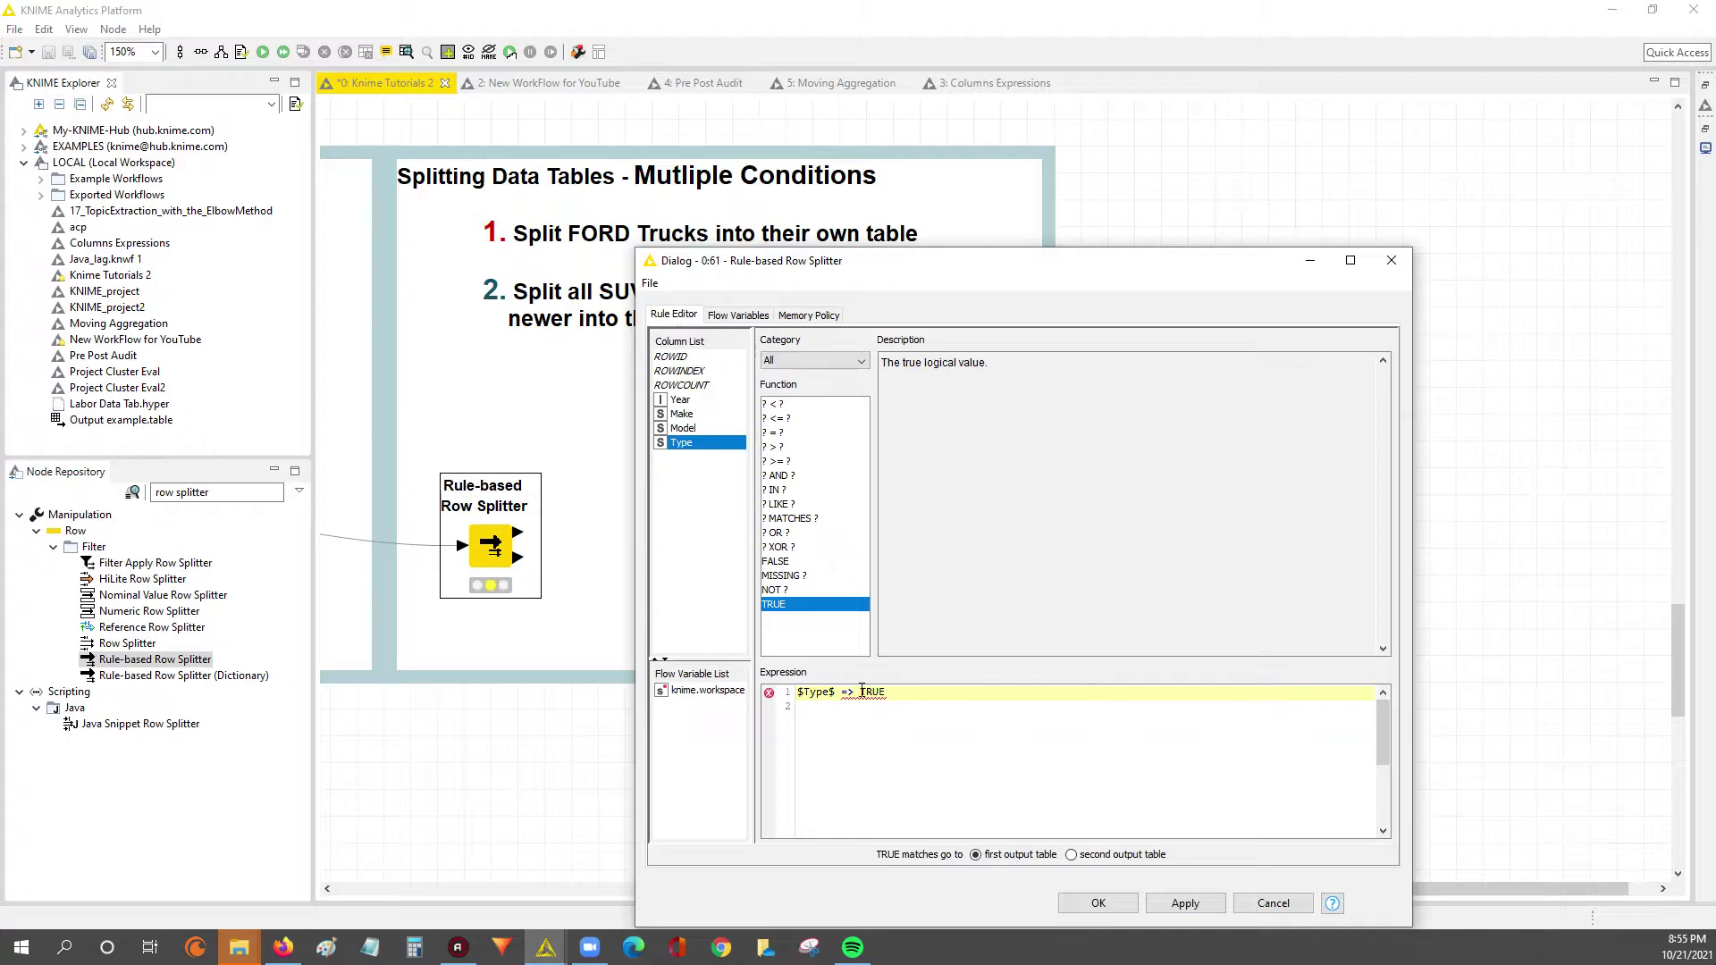
left_click_drag(861, 691, 790, 691)
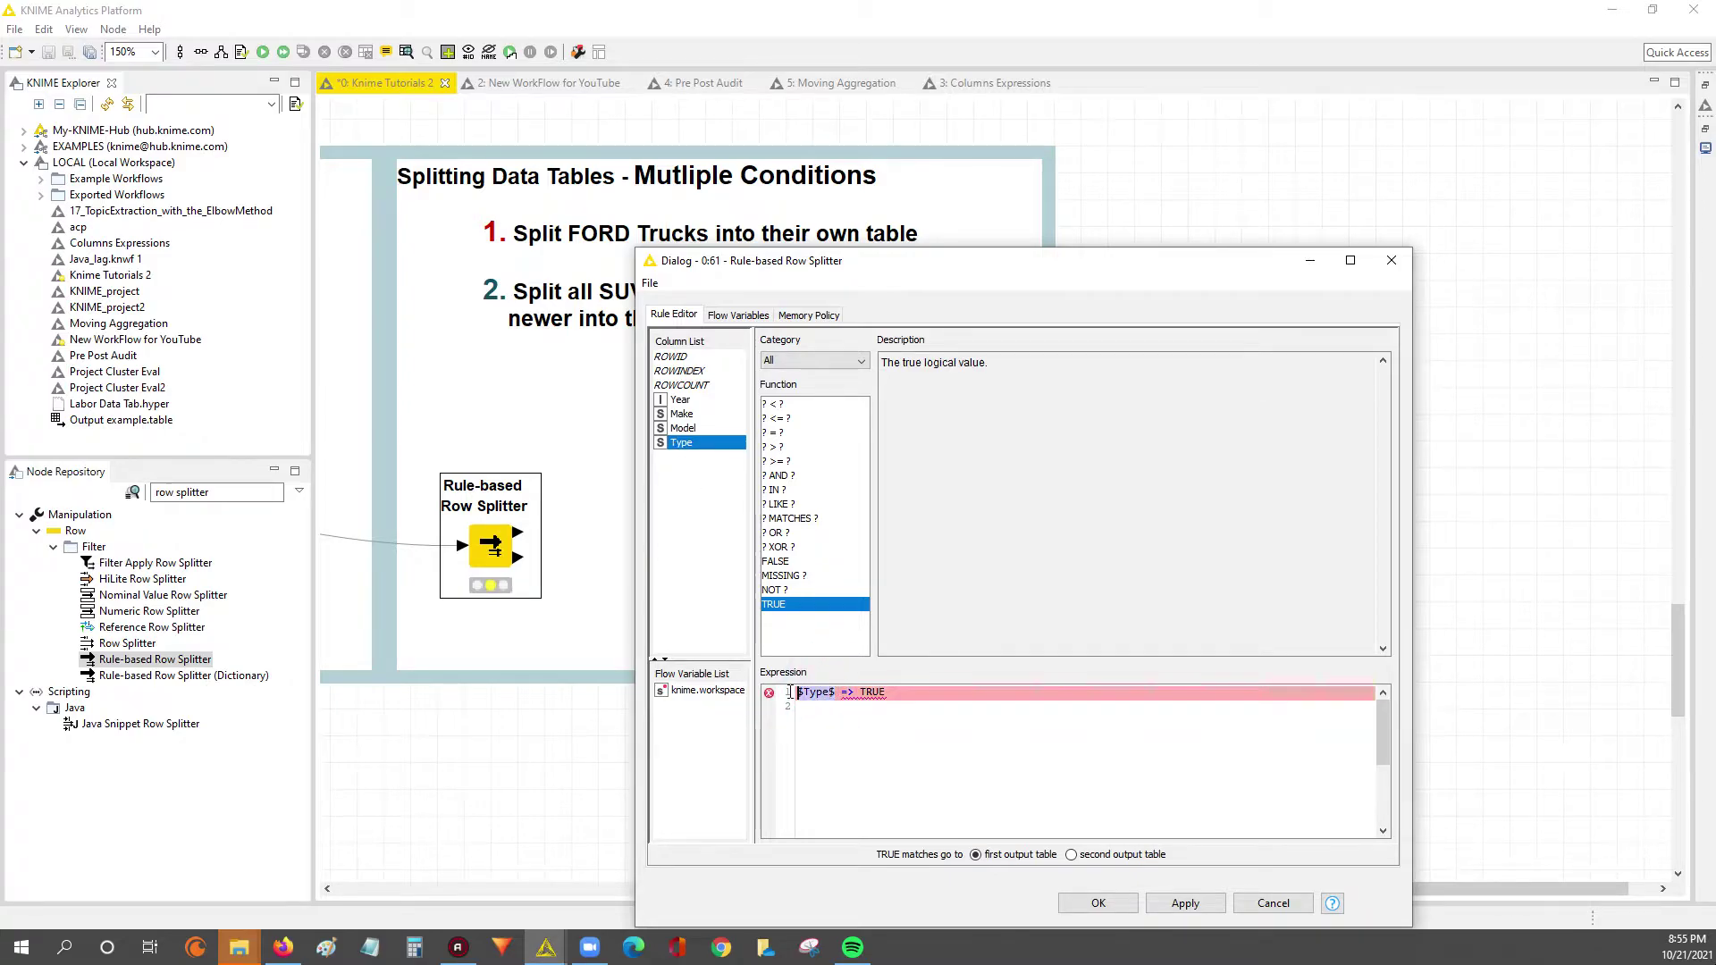
left_click(837, 692)
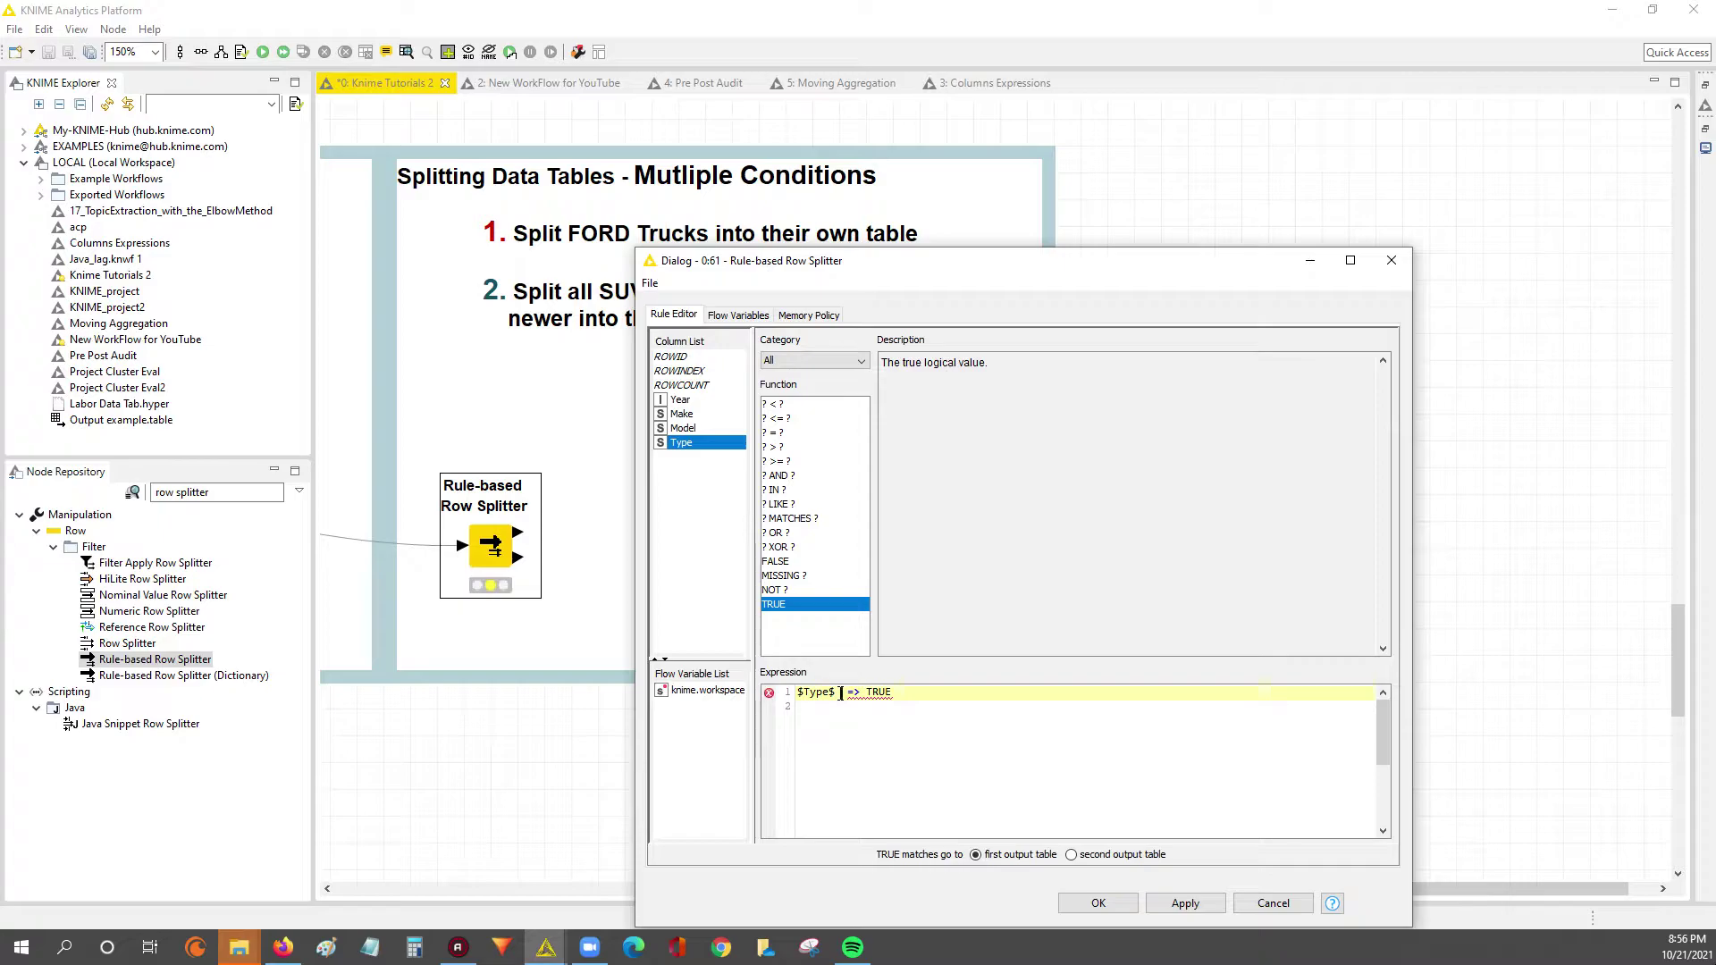
type("= \"\"")
key("Left")
type("Truck")
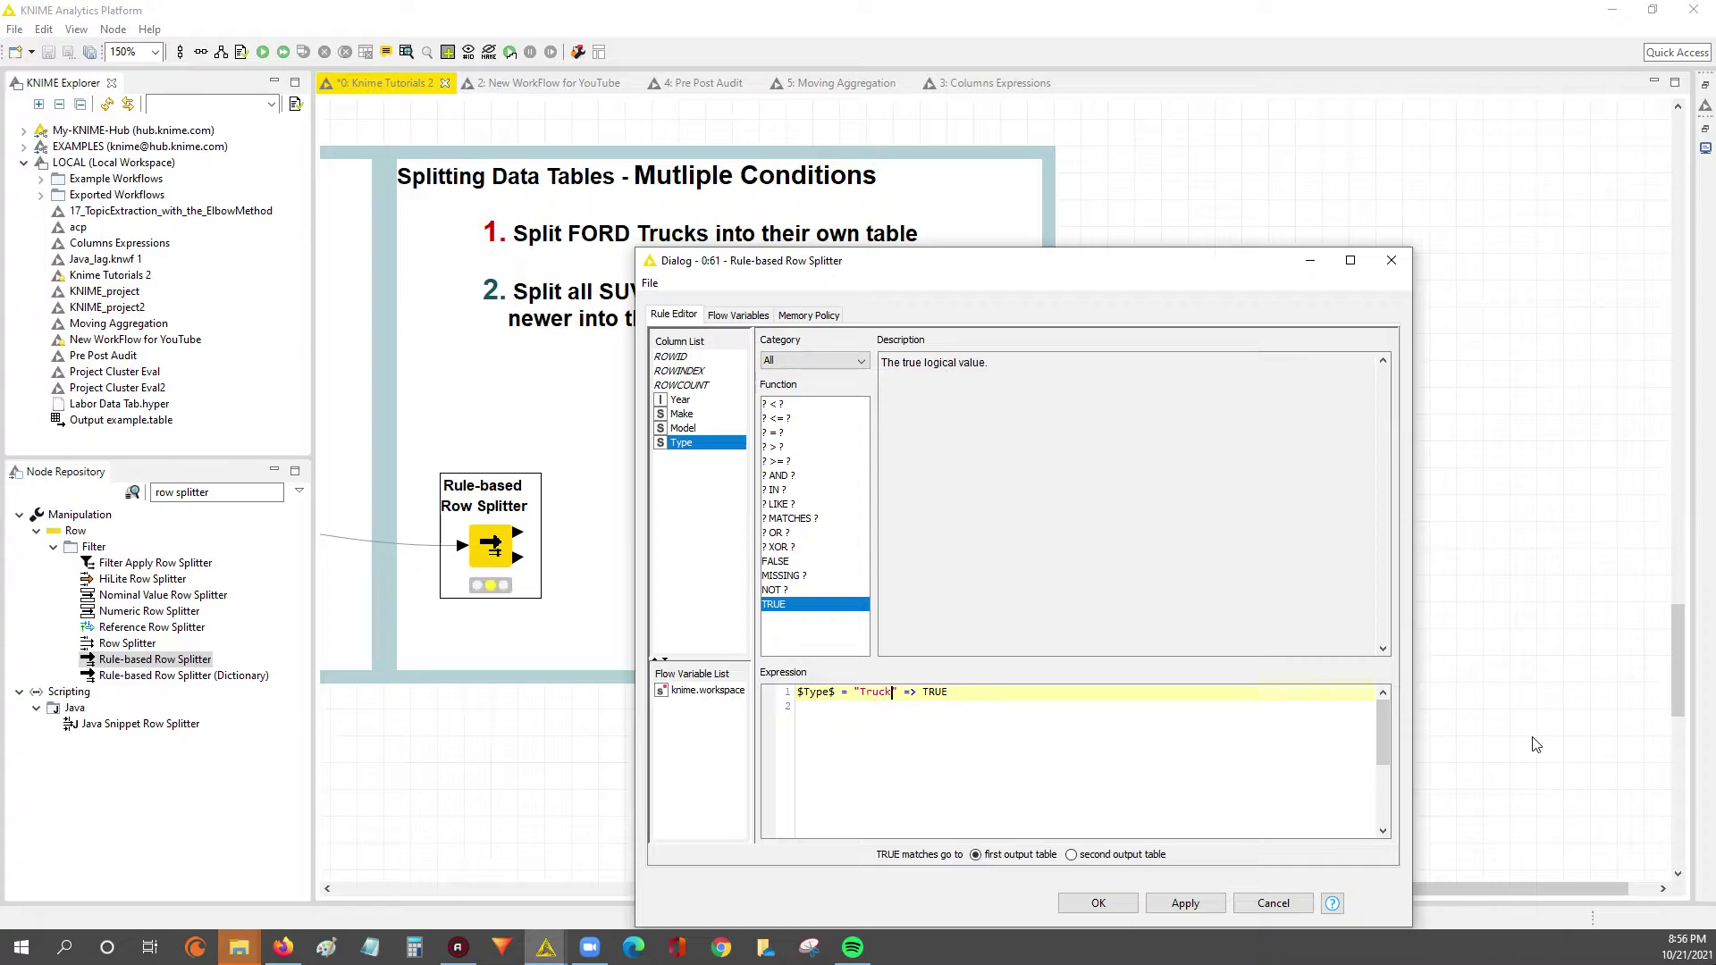
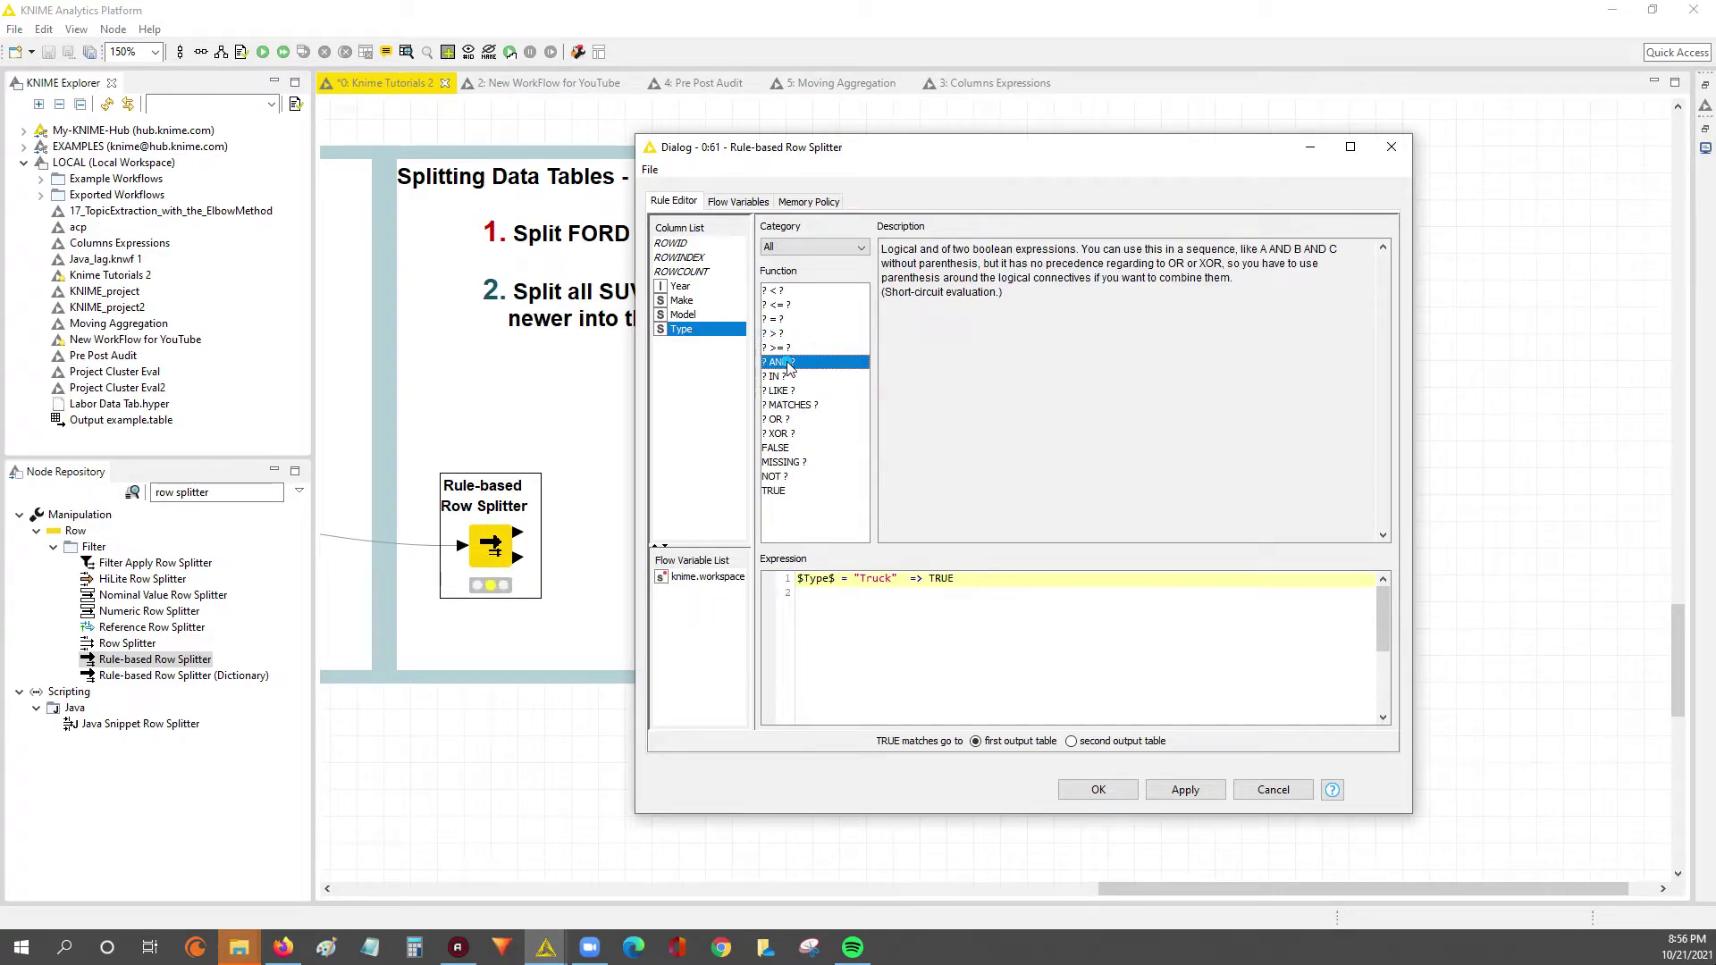
Step: Extend the truck rule with AND $Make$ = "Ford" before => TRUE
left_click(904, 579)
type("AND")
left_click(861, 161)
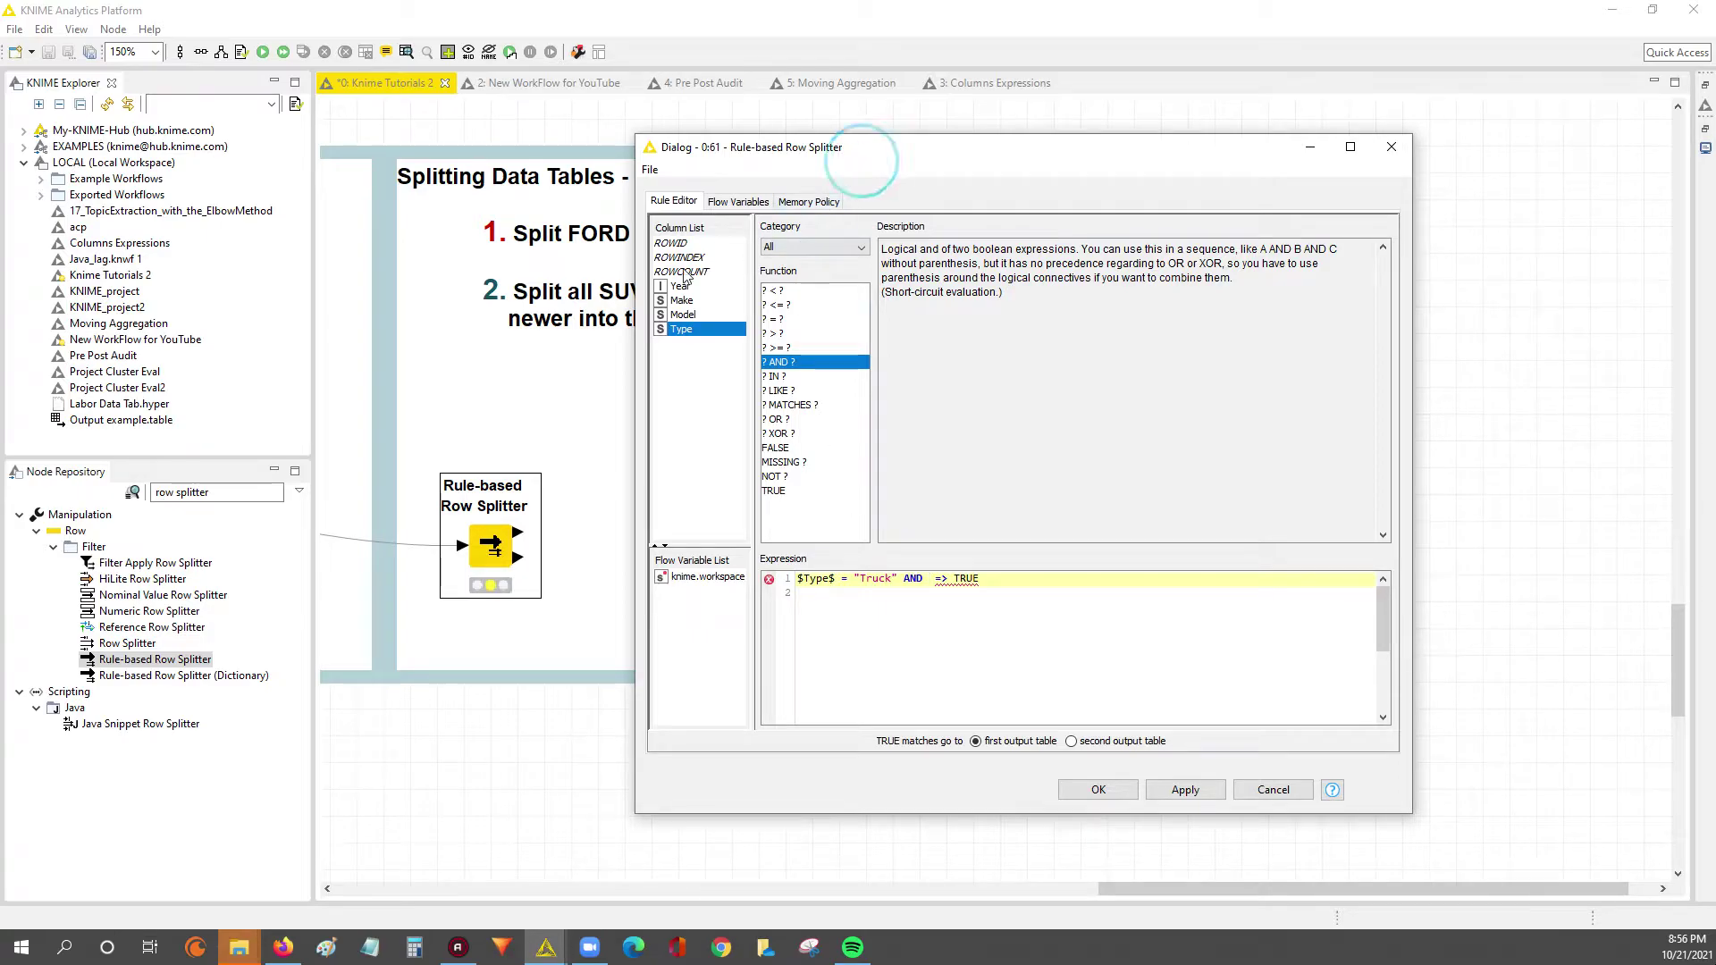
left_click_drag(935, 149, 1015, 101)
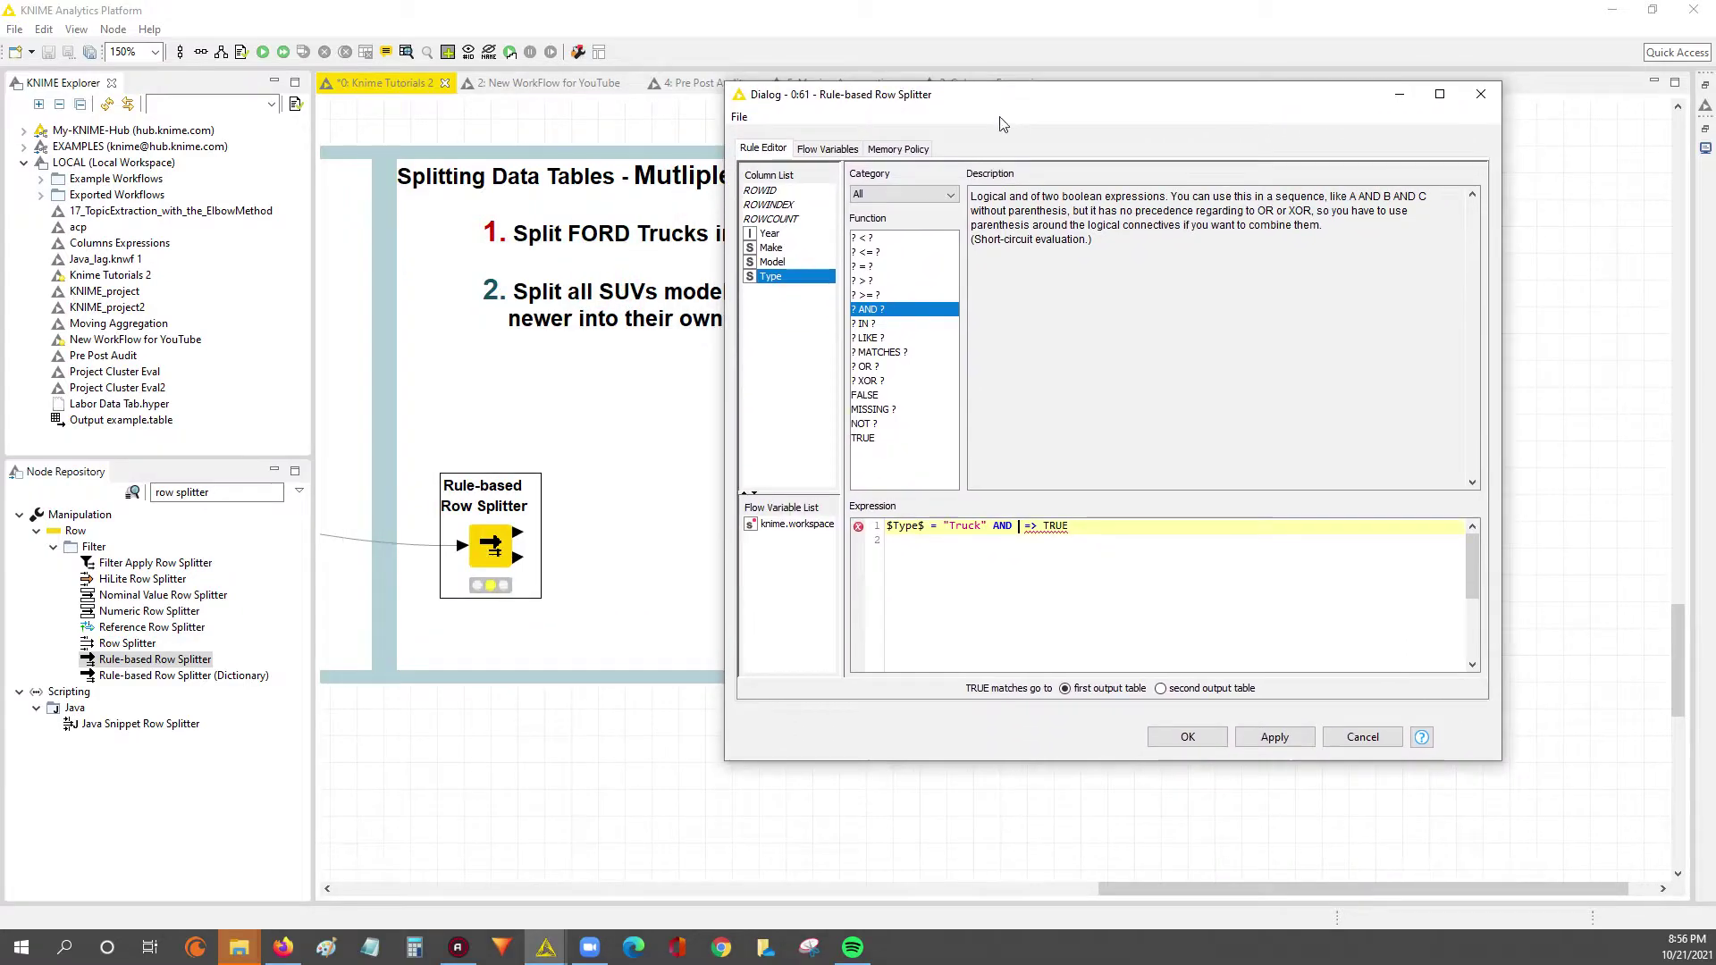
double_click(767, 248)
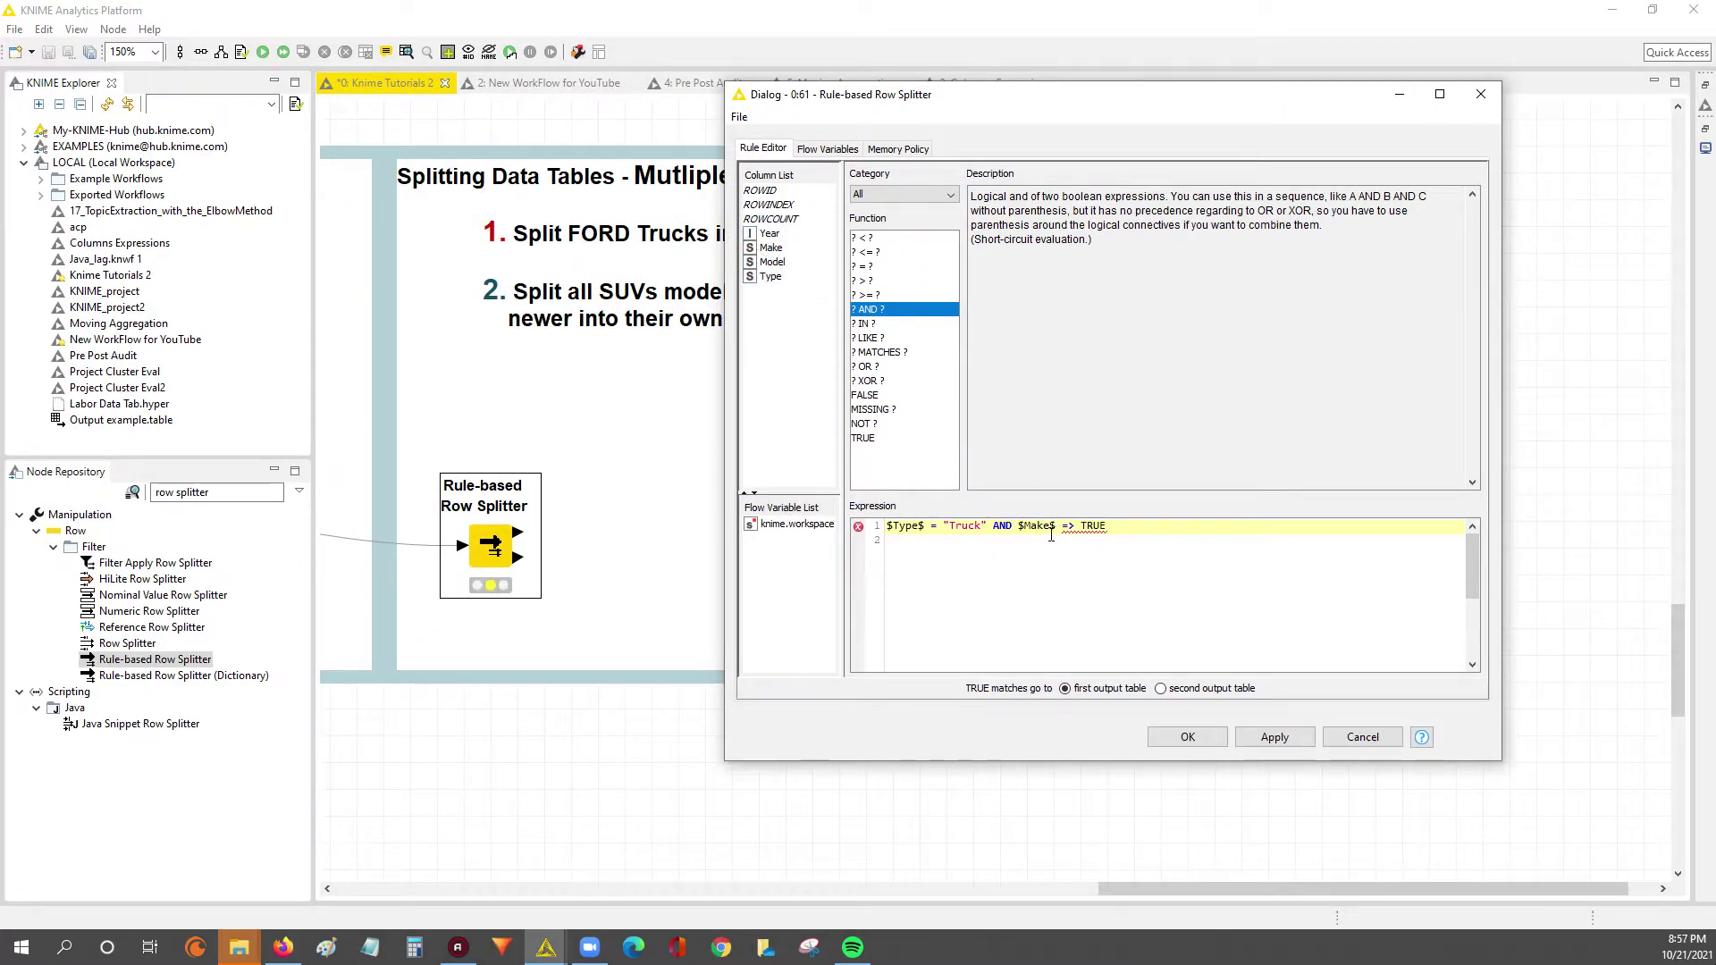
type("= \"\" =")
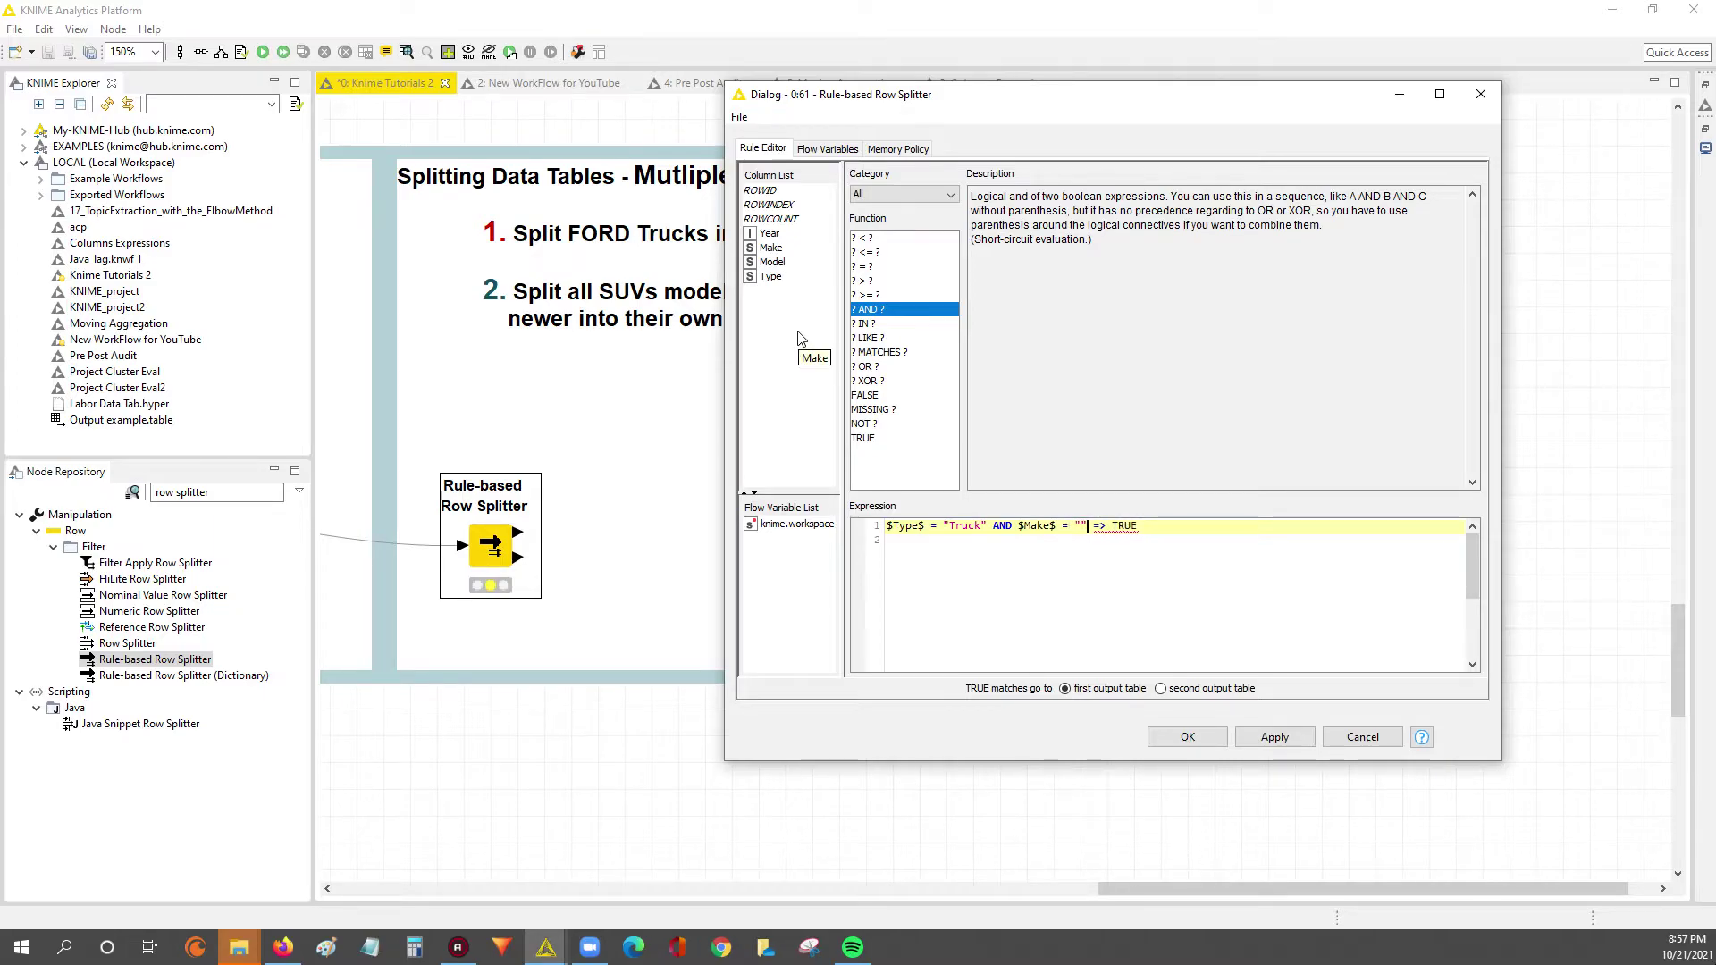
type("Ford")
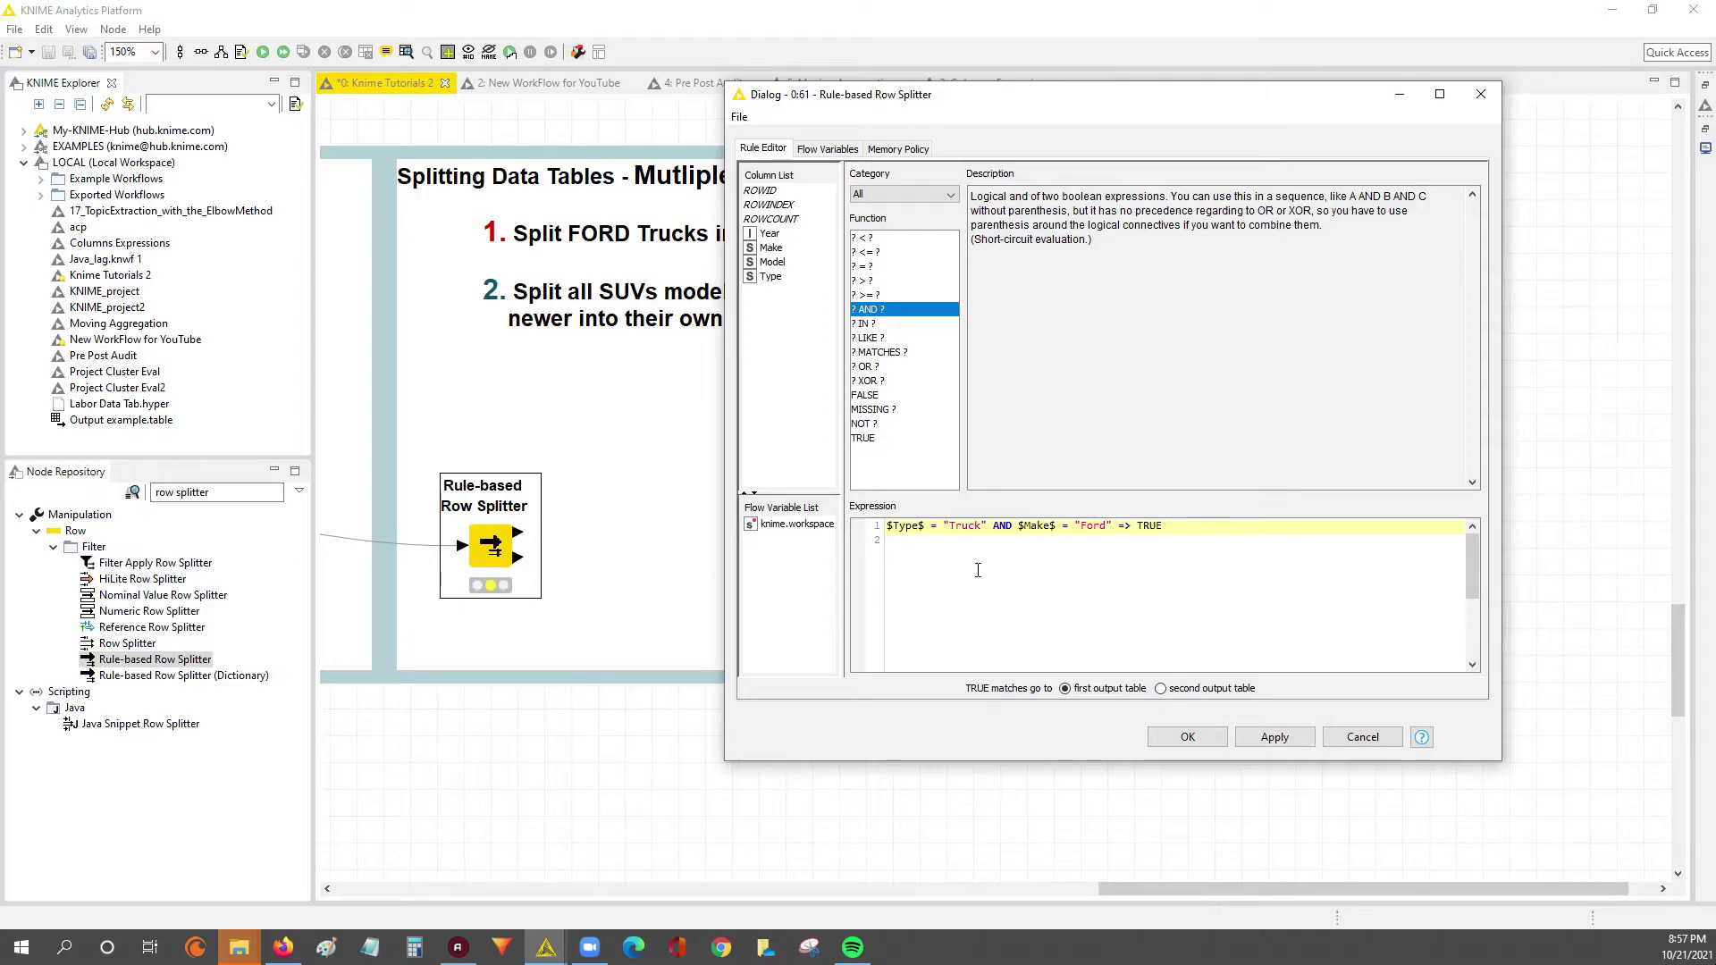
Step: Review the completed rule, keep TRUE matches going to the first output table, and apply and confirm the configuration
left_click_drag(889, 527, 976, 511)
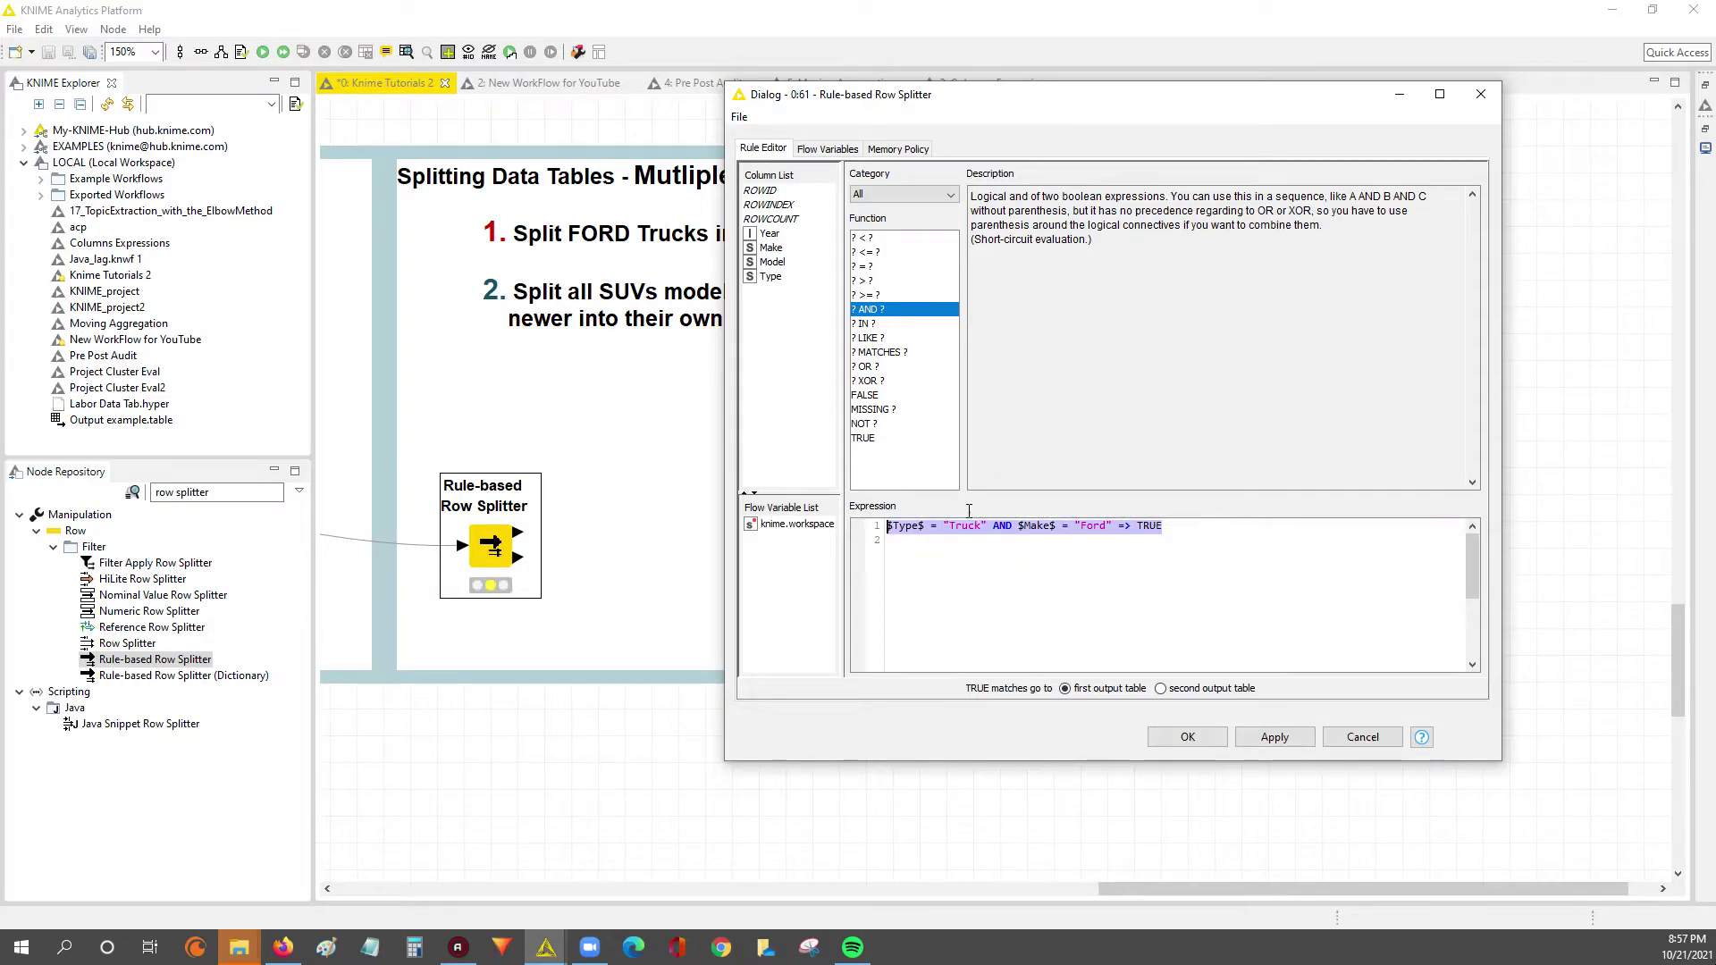
left_click(1153, 527)
left_click_drag(1162, 527, 886, 527)
left_click(1176, 526)
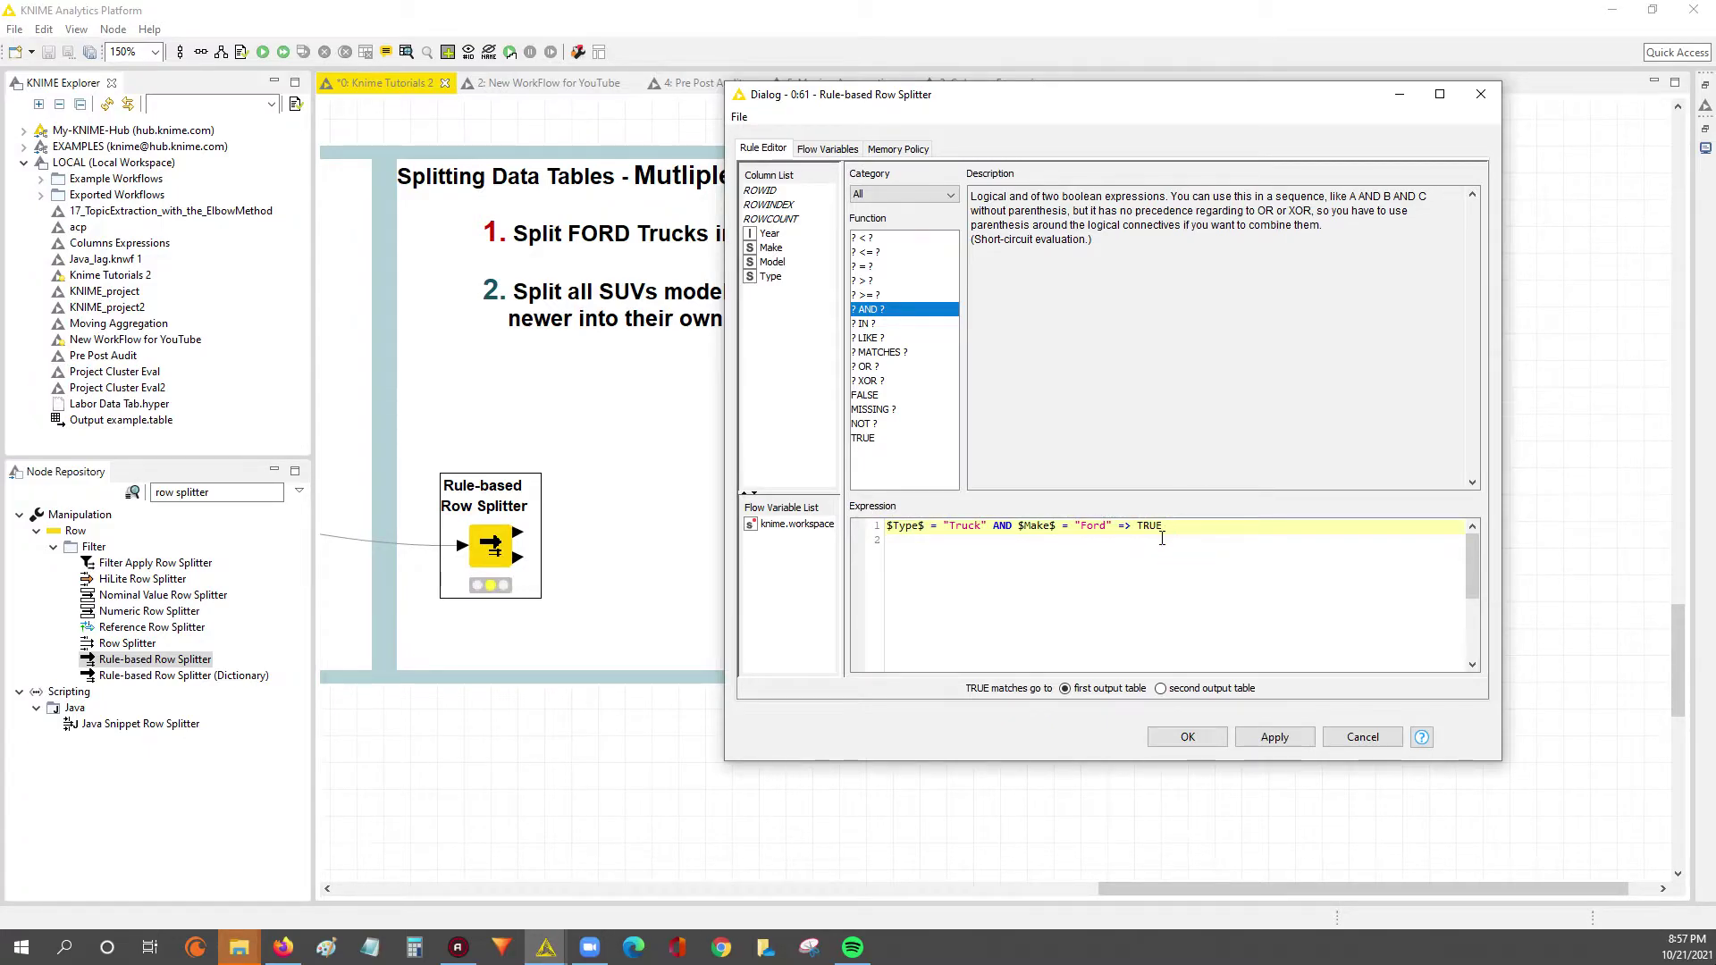
left_click_drag(1149, 101, 847, 199)
left_click(858, 667)
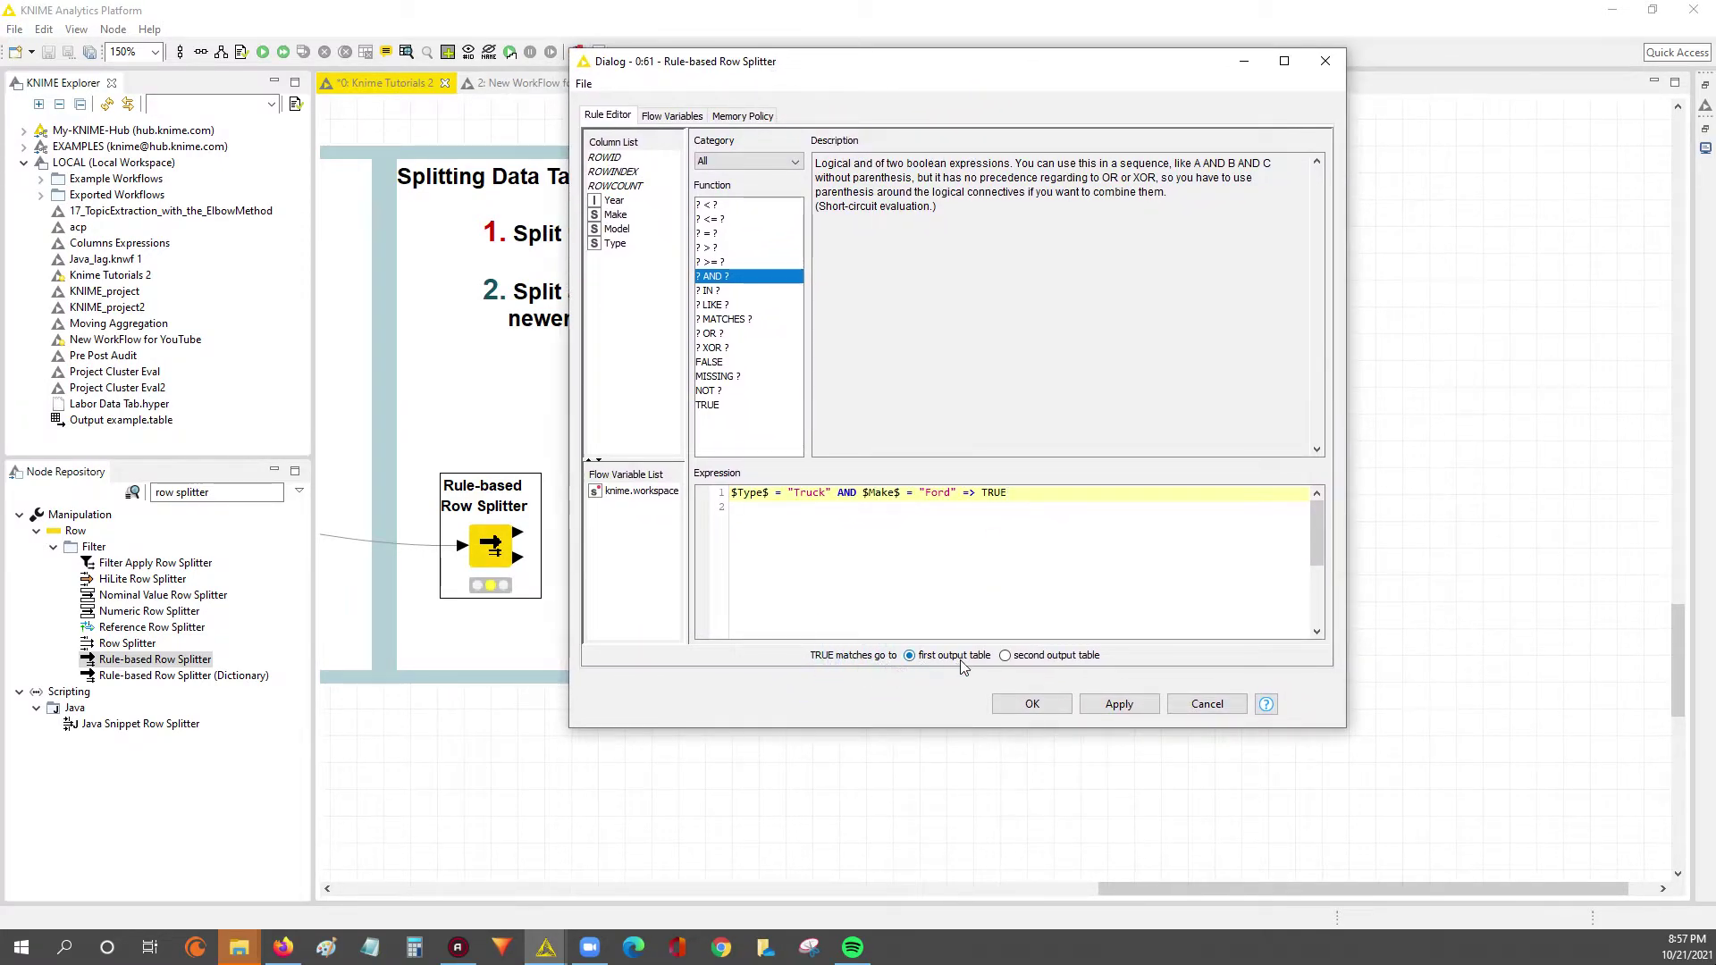
left_click(924, 660)
left_click(932, 658)
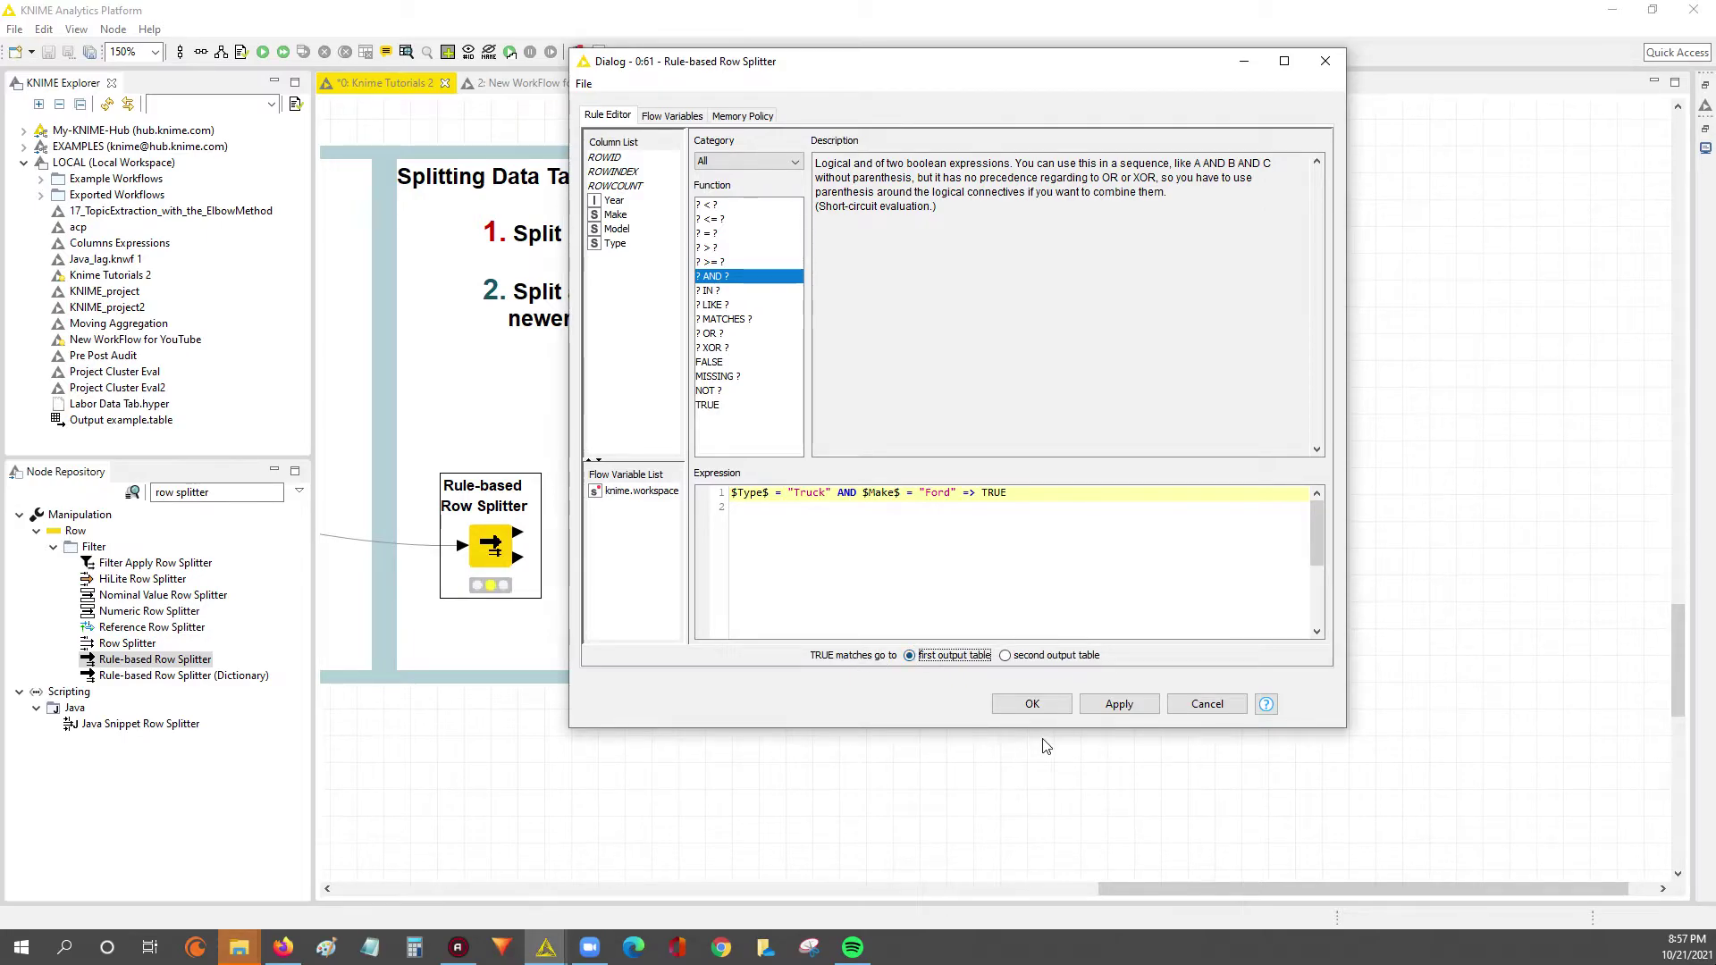
left_click(1118, 704)
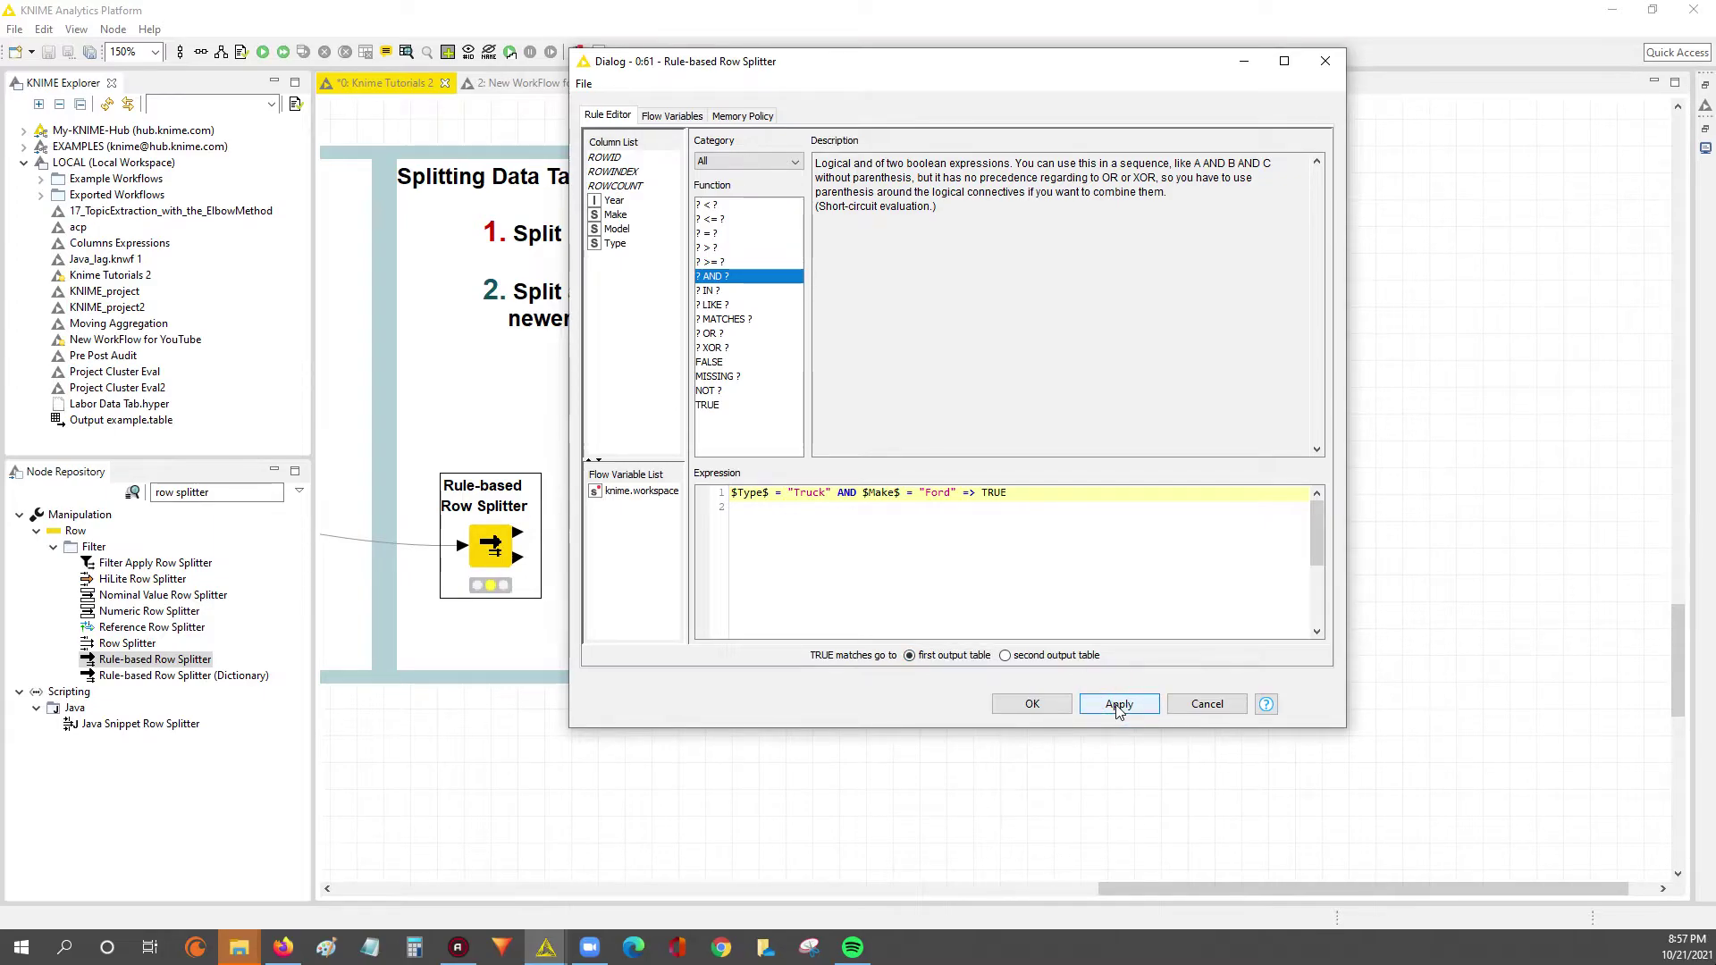
left_click(1032, 704)
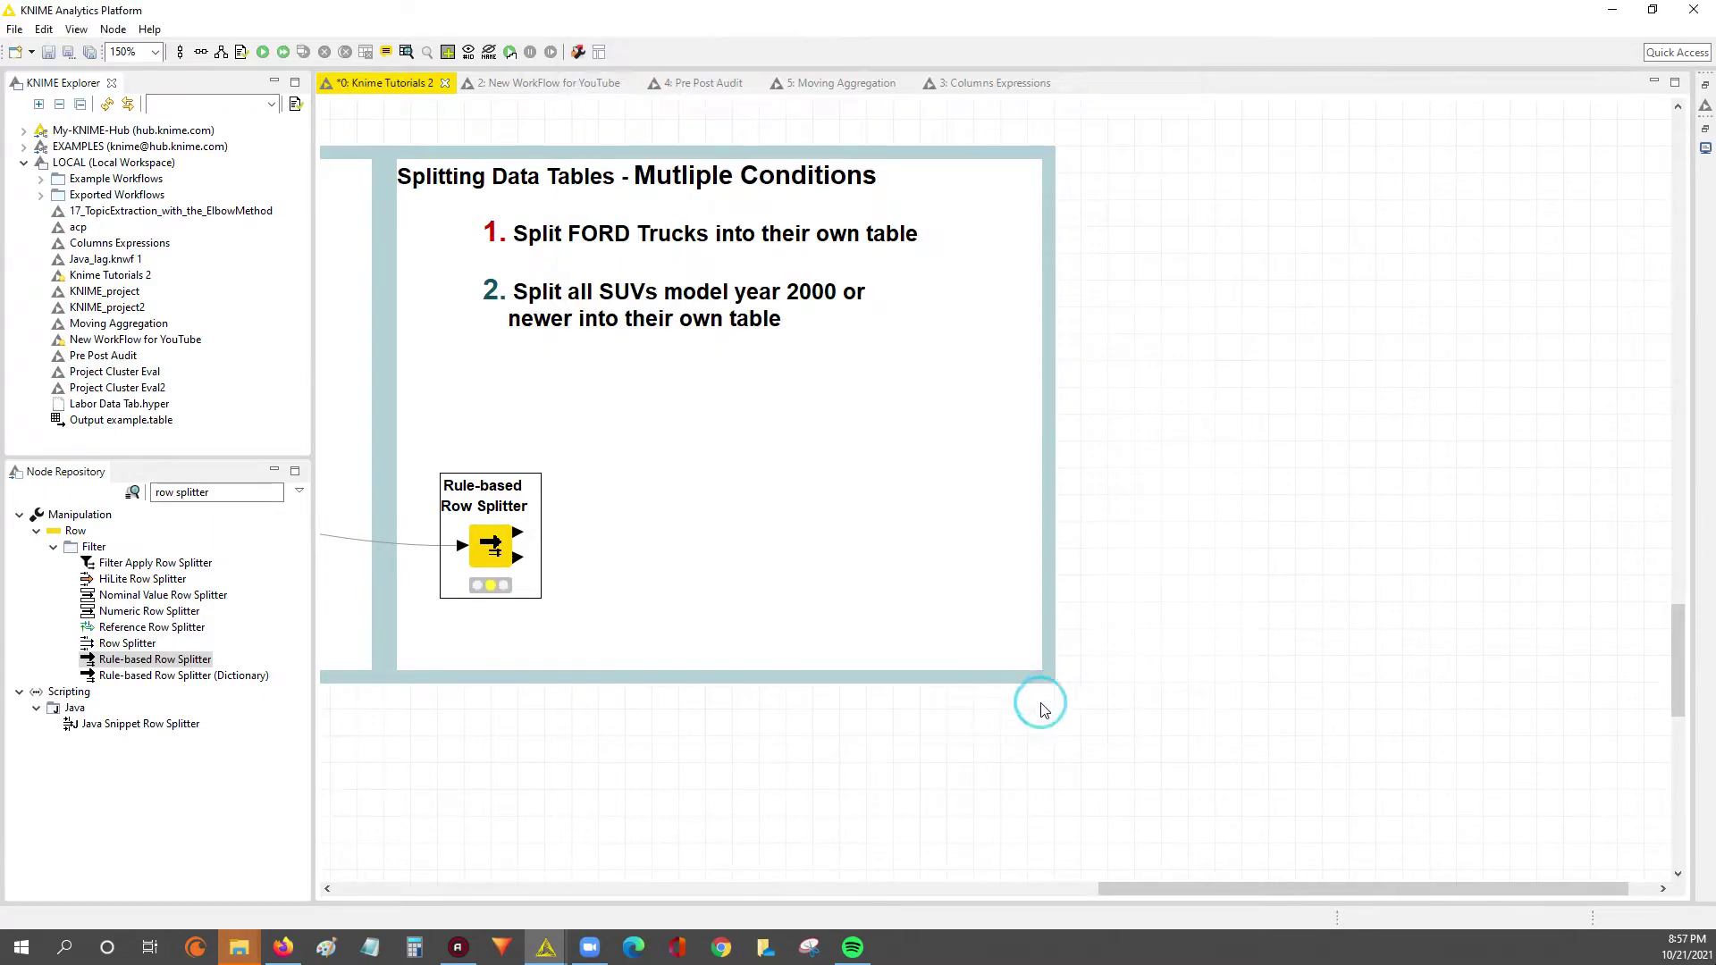
Step: Execute the Rule-based Row Splitter and open its first output table
right_click(489, 546)
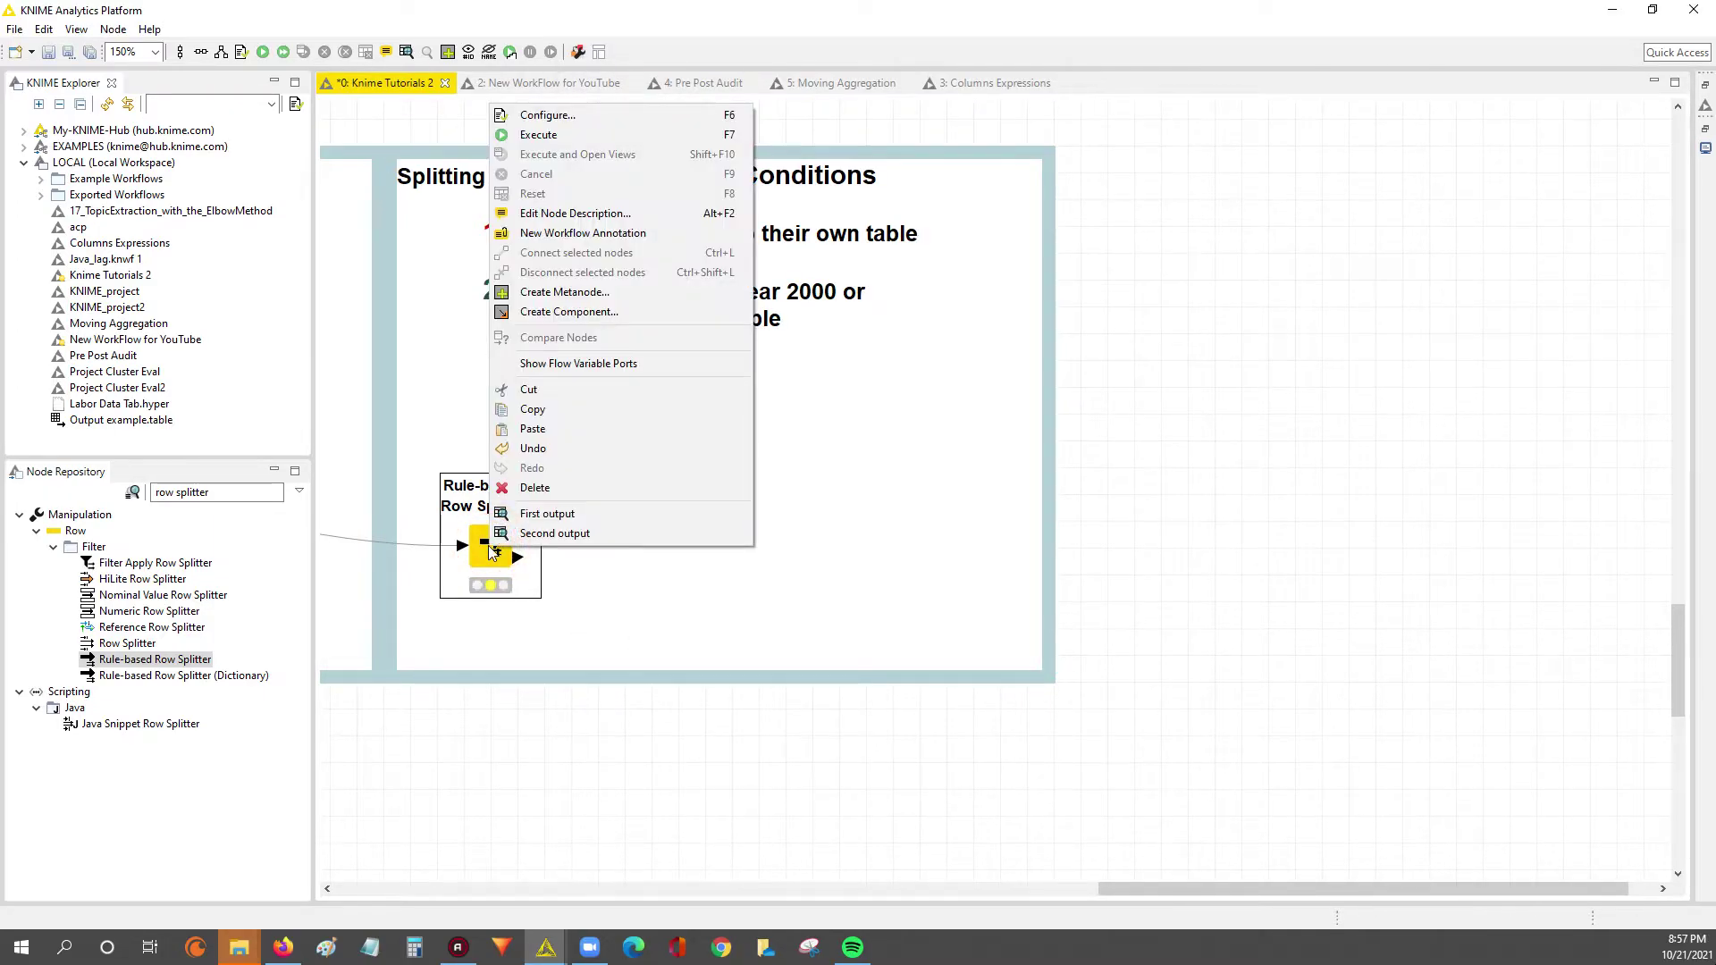
left_click(539, 136)
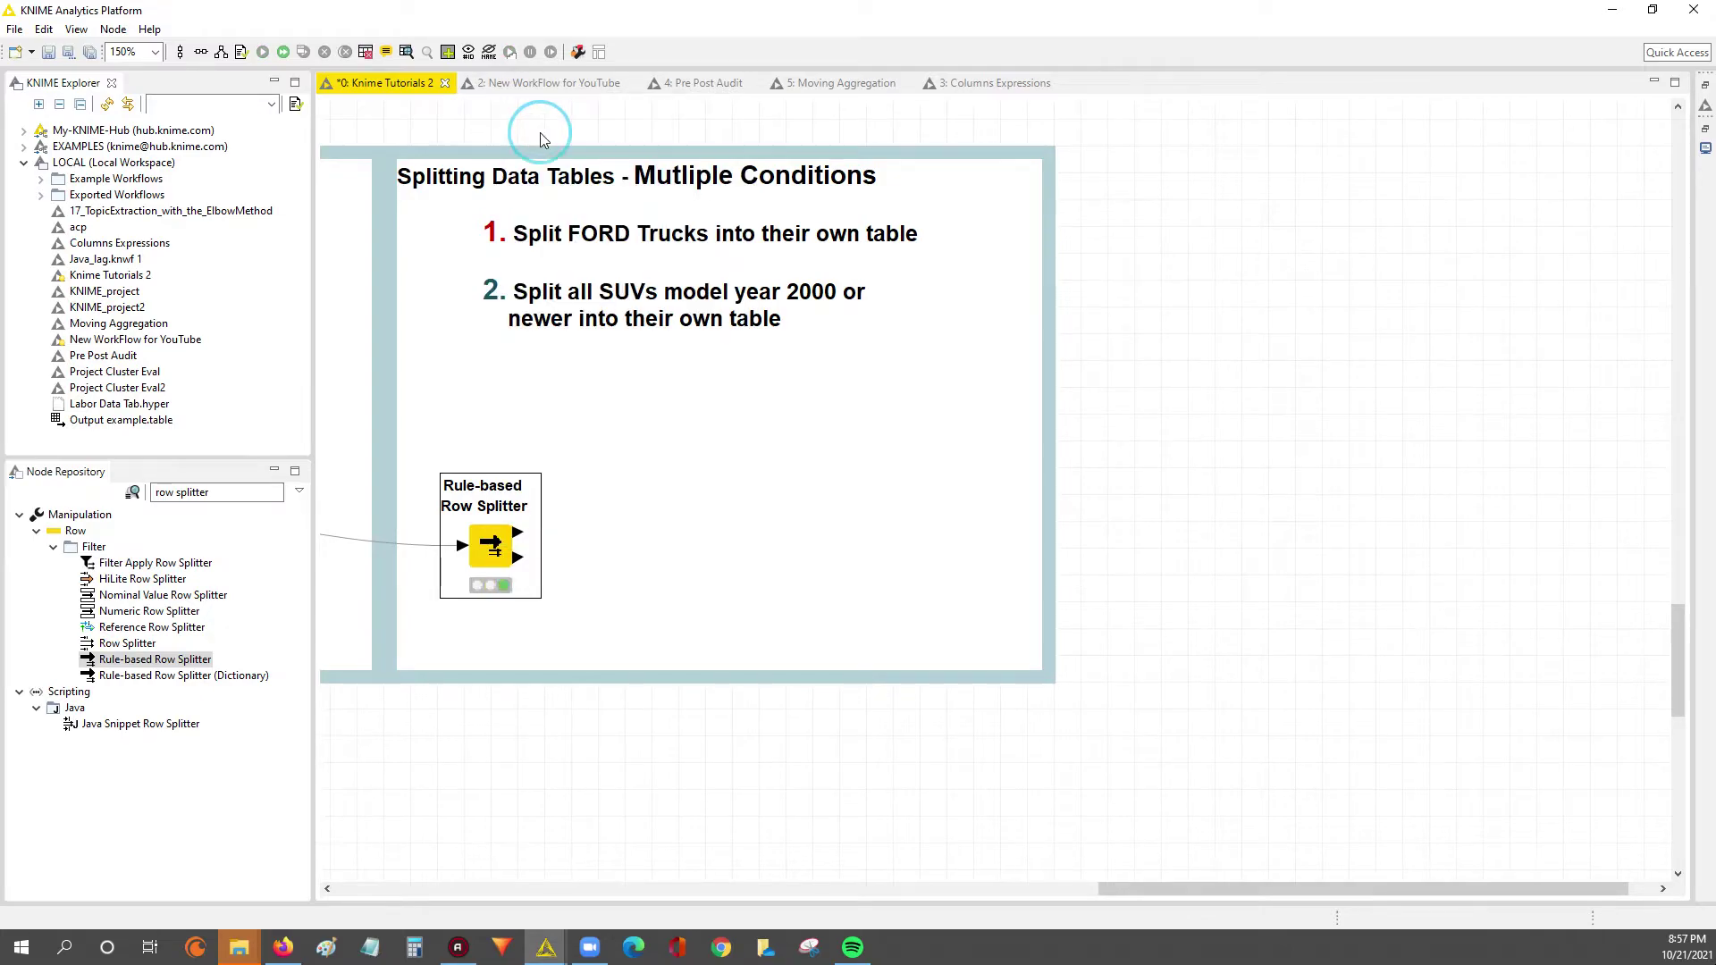
right_click(480, 543)
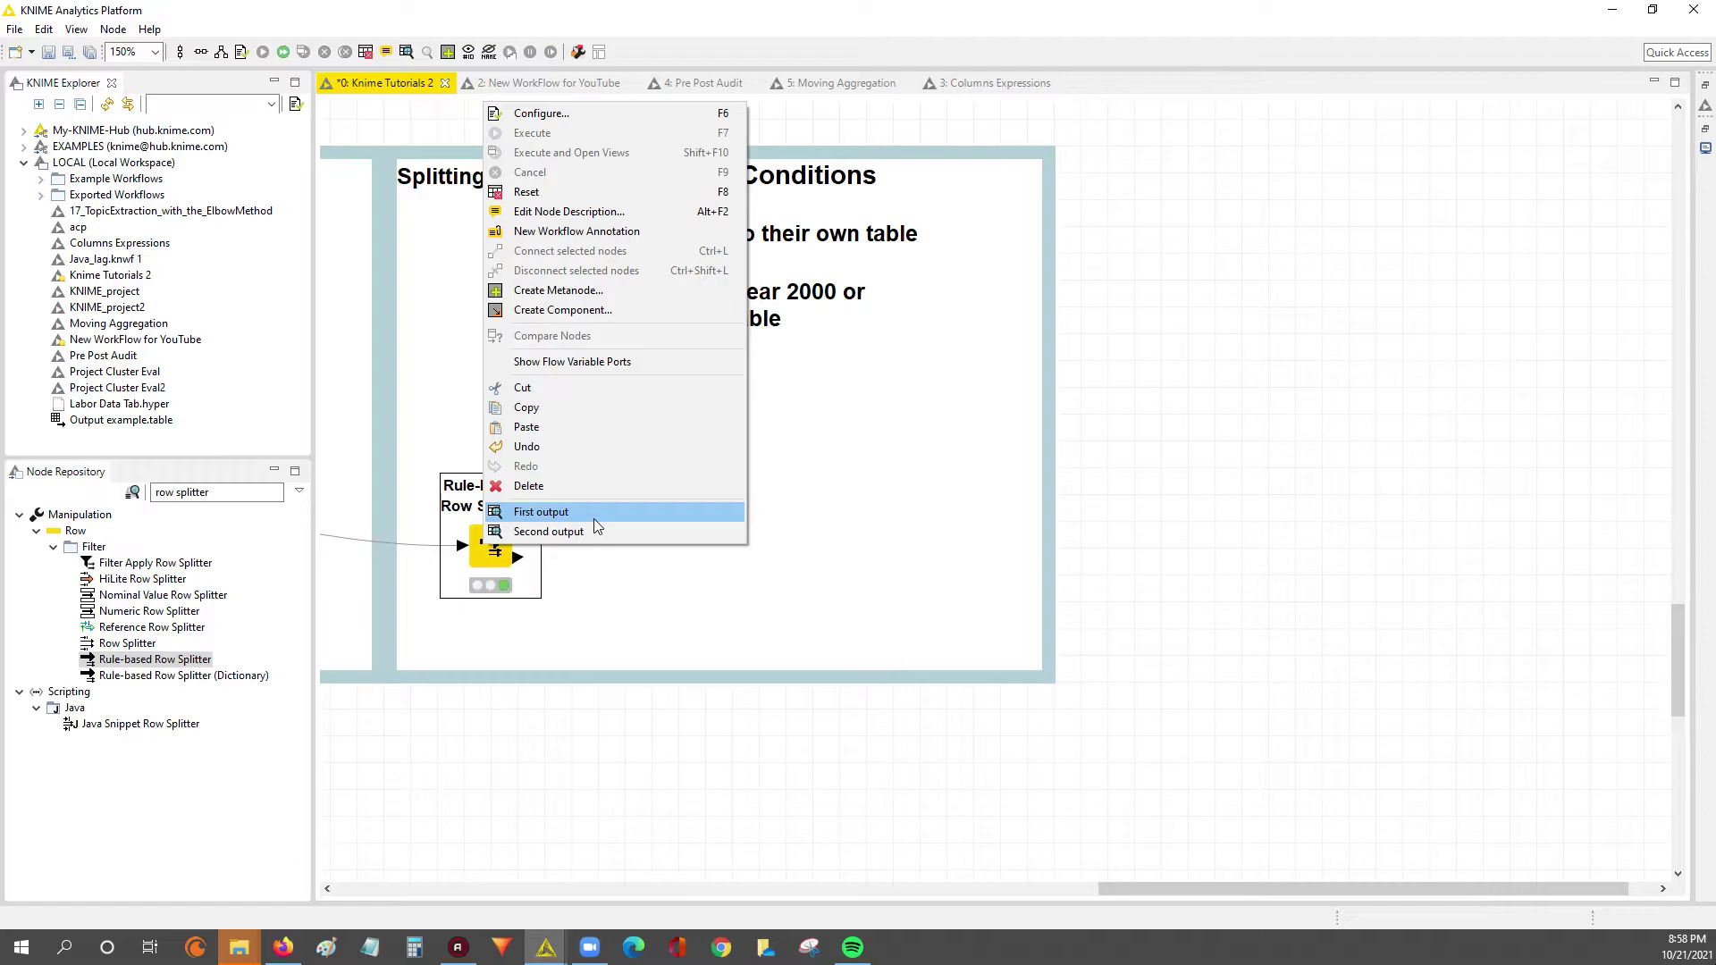
left_click(607, 677)
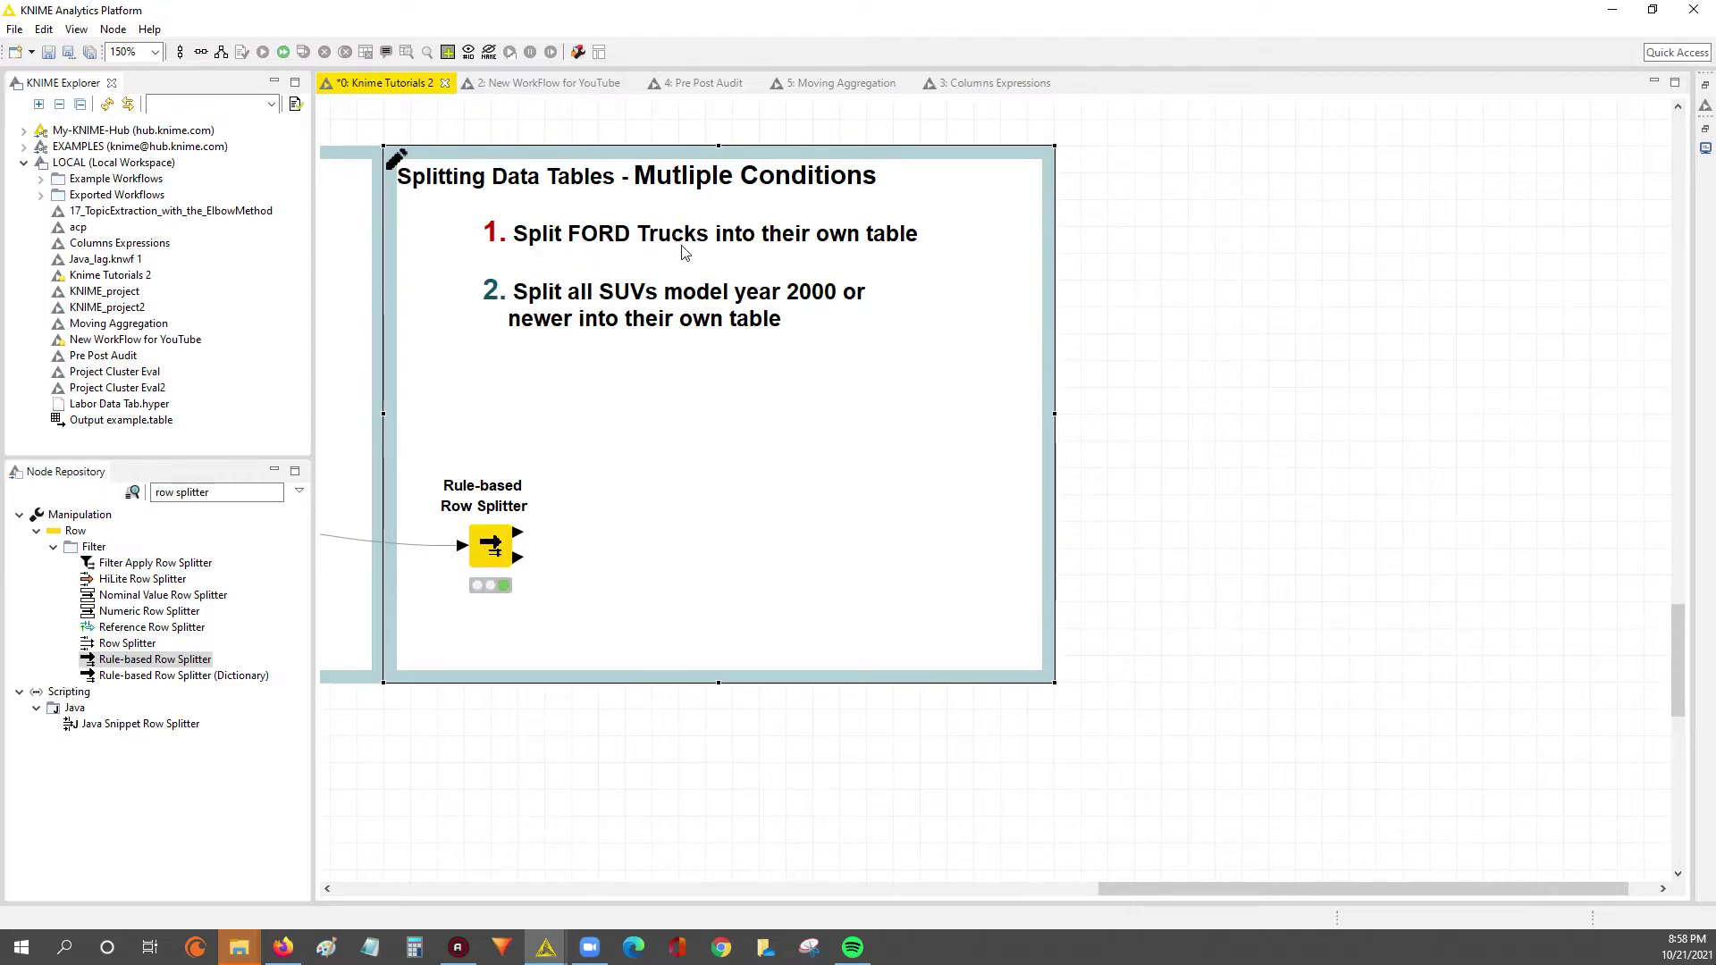
right_click(497, 554)
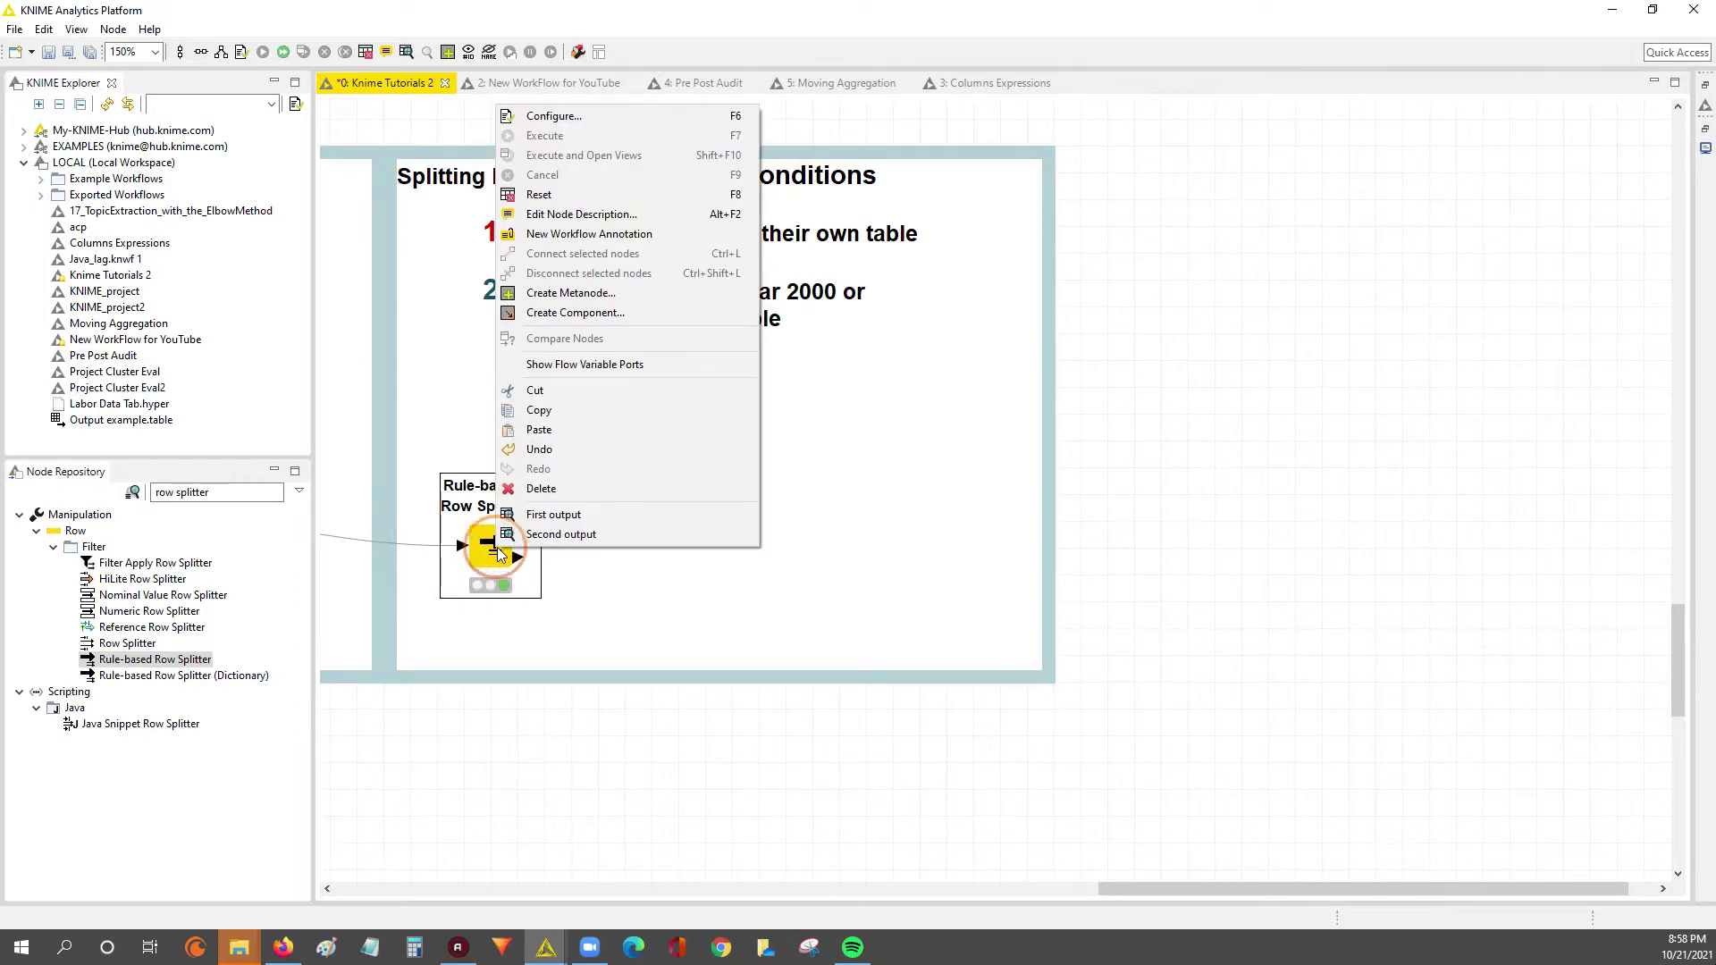
left_click(569, 516)
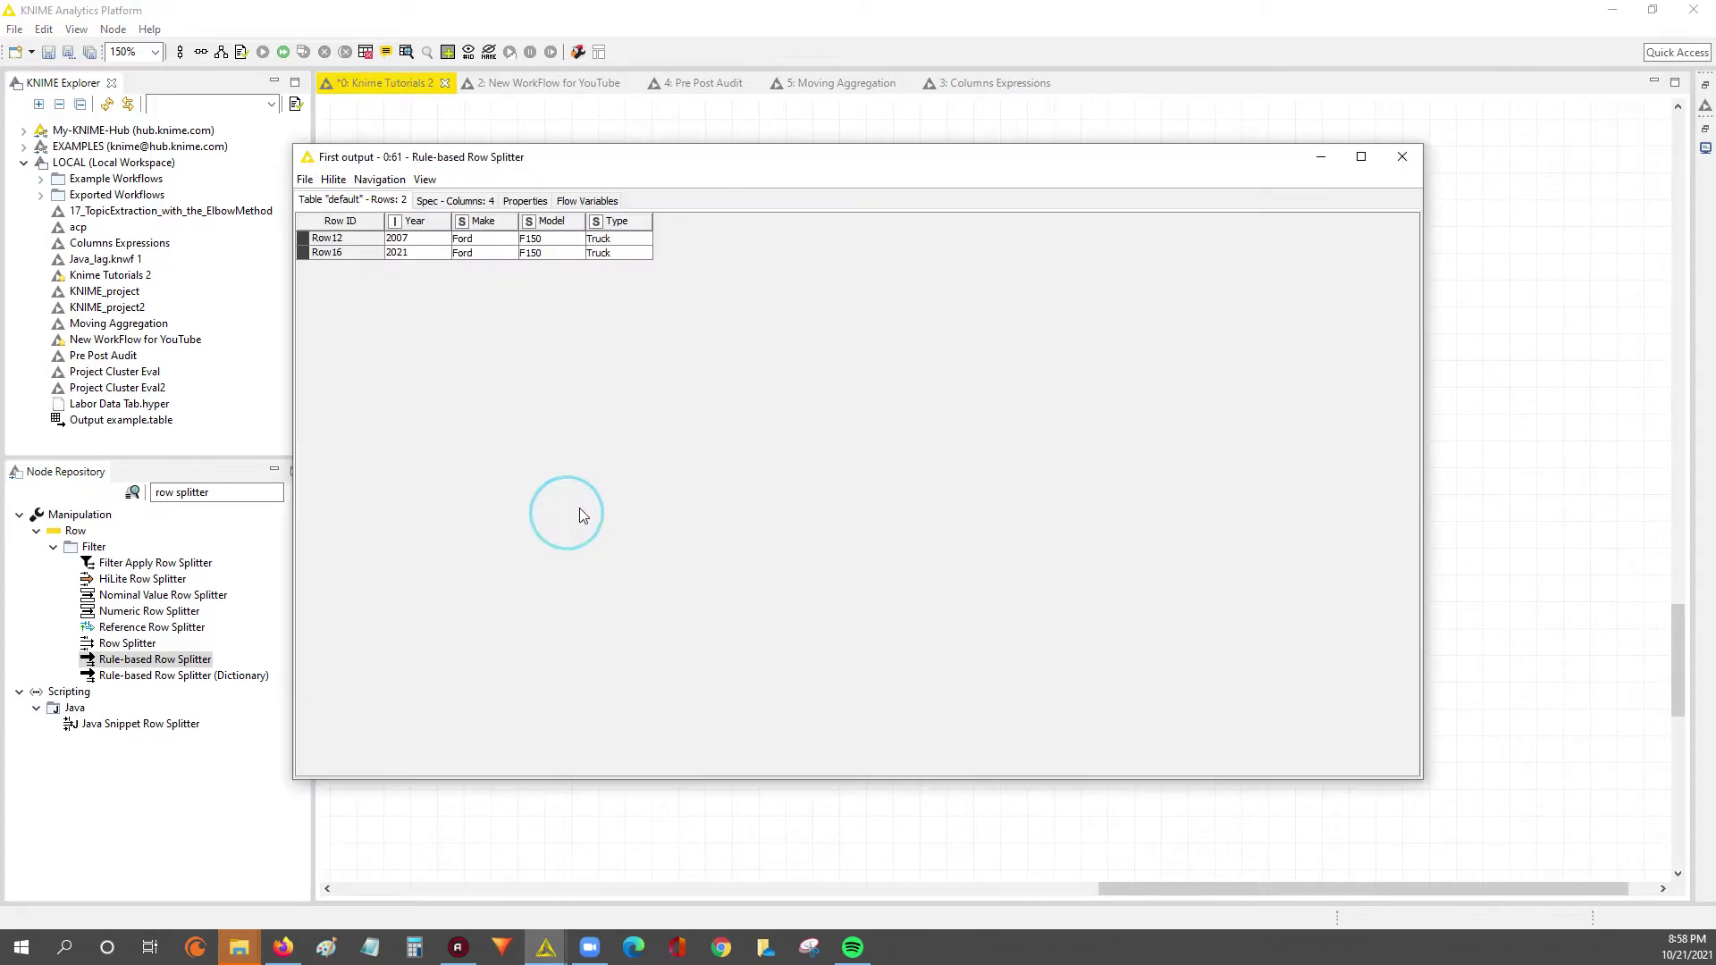
Step: Shrink and move the first output window to uncover the task notes, and examine the Make and Type values of its rows
left_click_drag(845, 785, 725, 318)
left_click(463, 239)
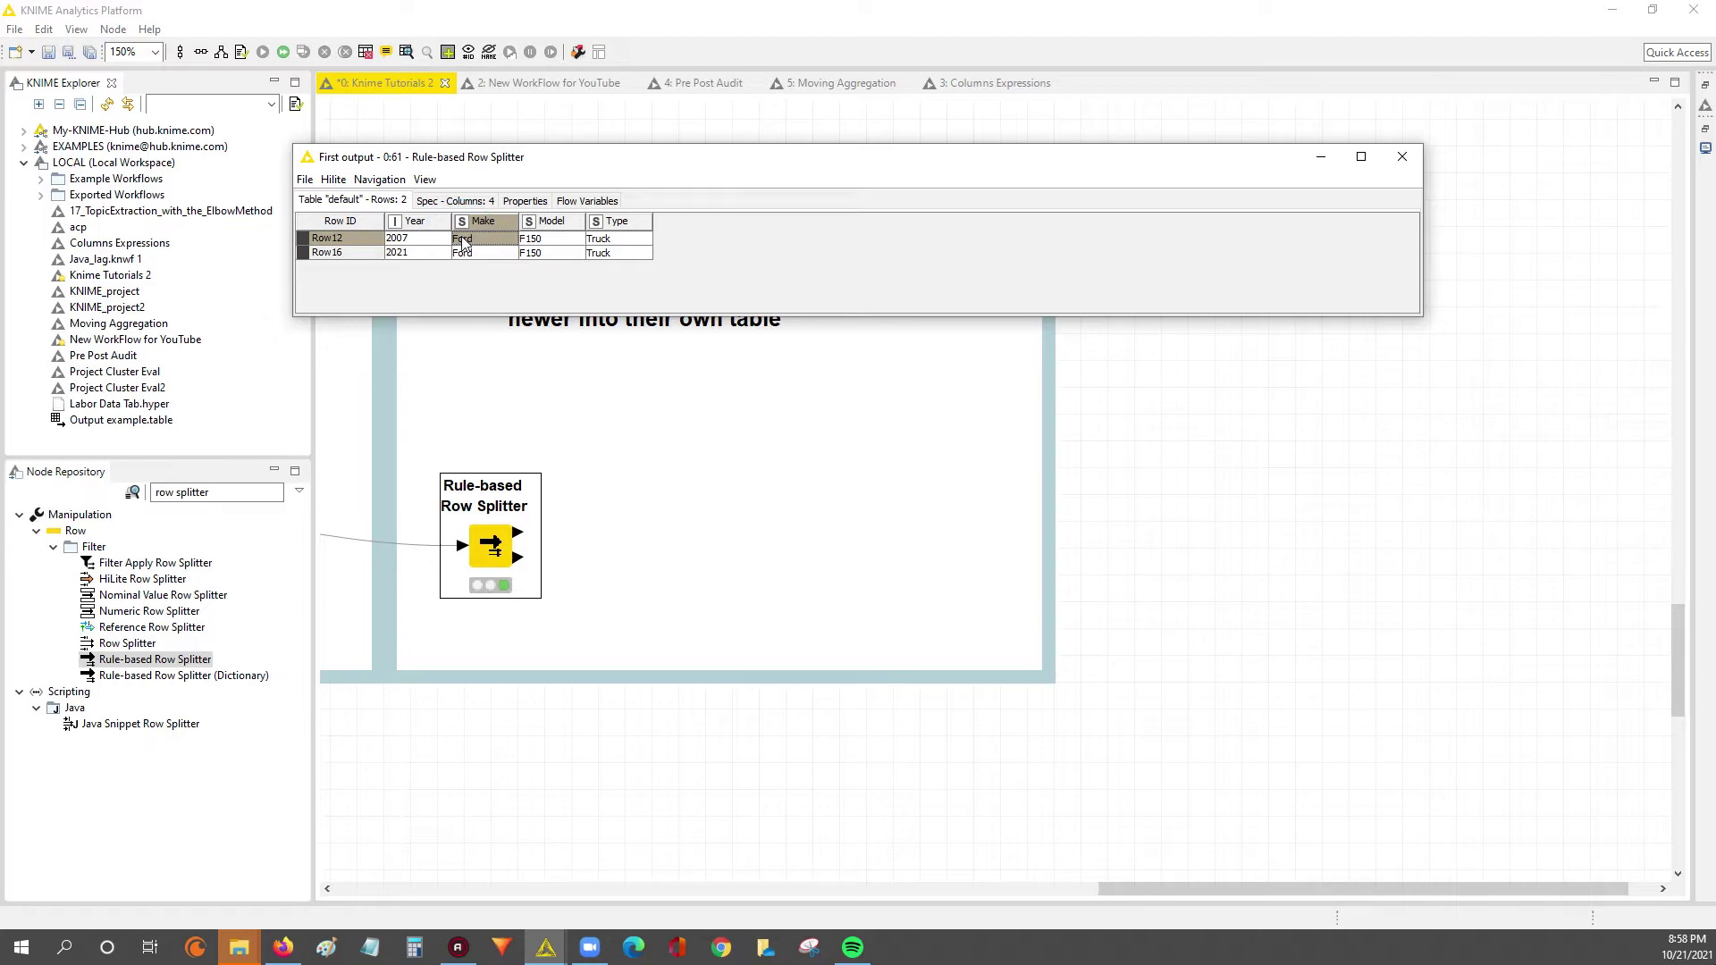
left_click(608, 252)
left_click(490, 255)
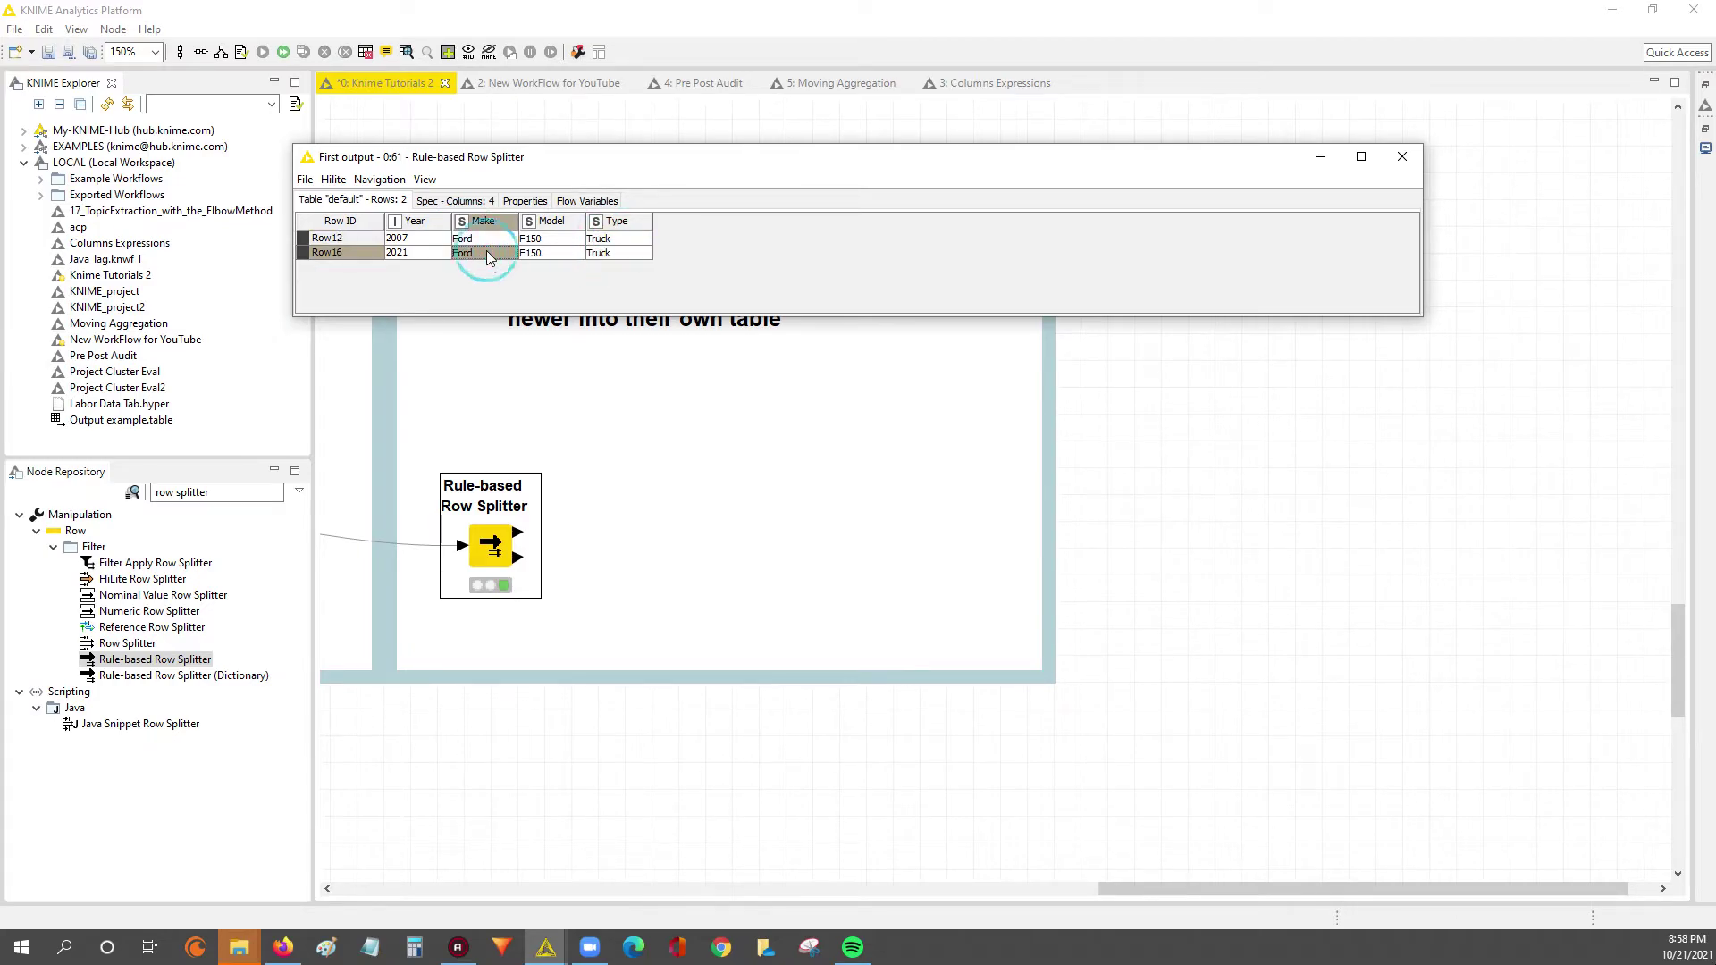
key("Up")
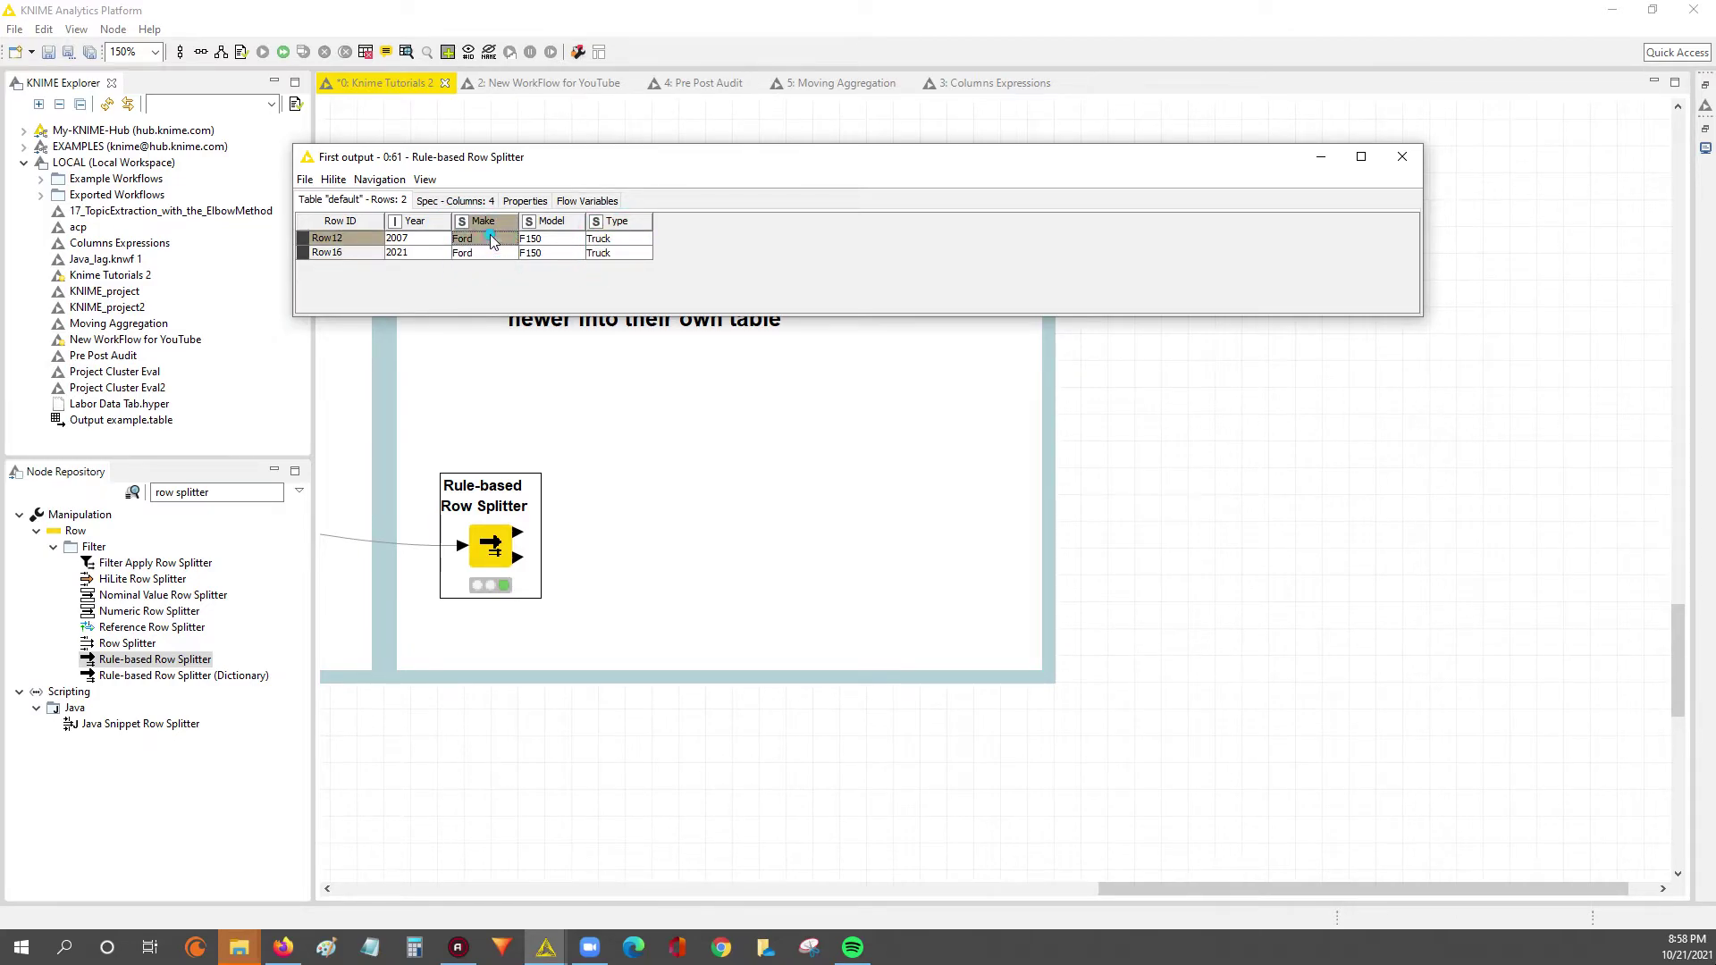
left_click_drag(1419, 317, 748, 302)
left_click_drag(593, 159, 932, 404)
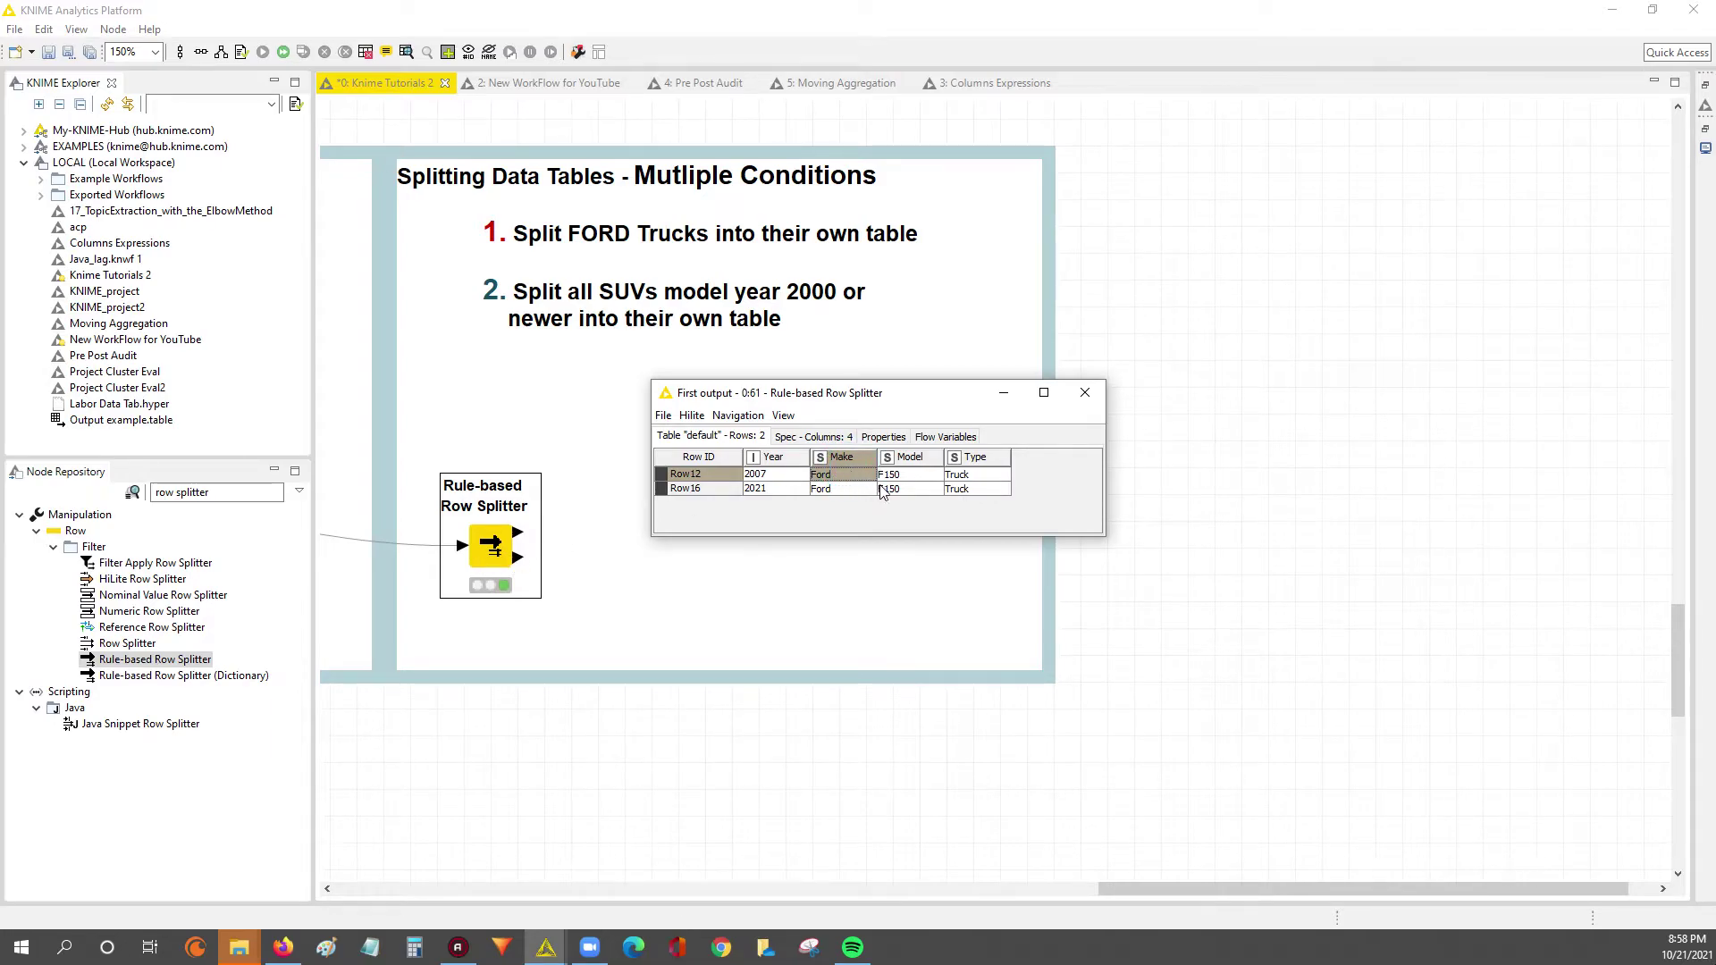
left_click(967, 475)
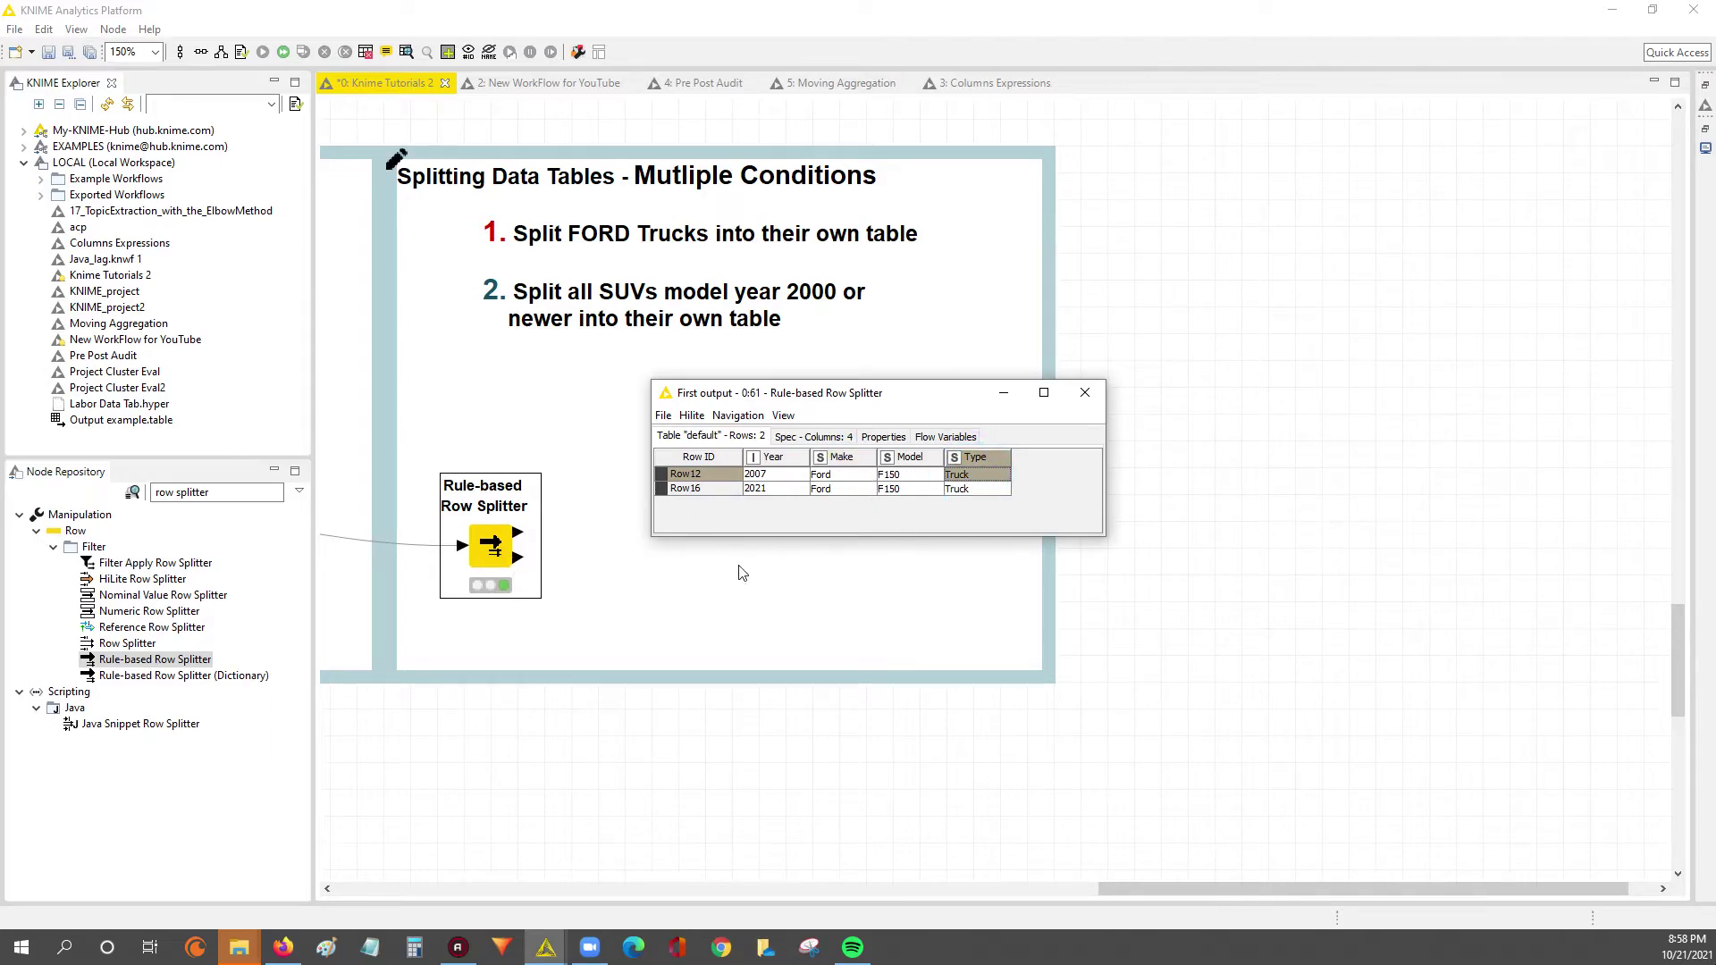
Step: Open the Rule-based Row Splitter's second output table and move the Type column directly after Make
left_click(487, 546)
right_click(497, 542)
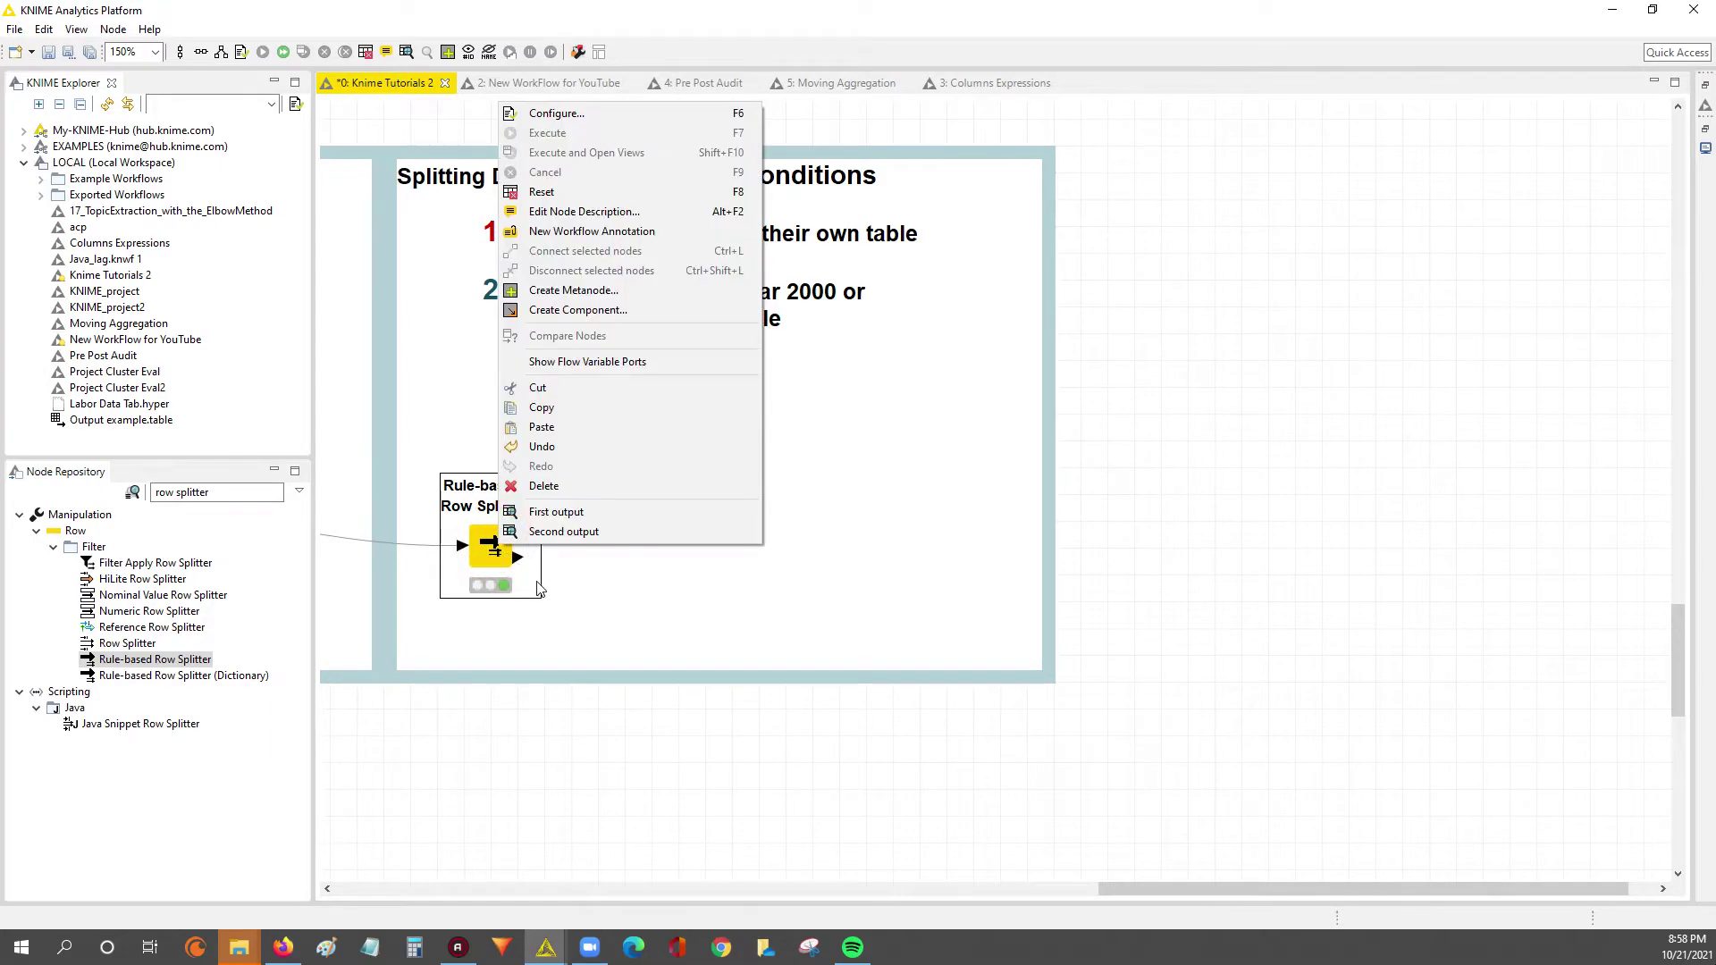
left_click(569, 536)
left_click_drag(519, 230, 601, 230)
left_click_drag(733, 222, 523, 224)
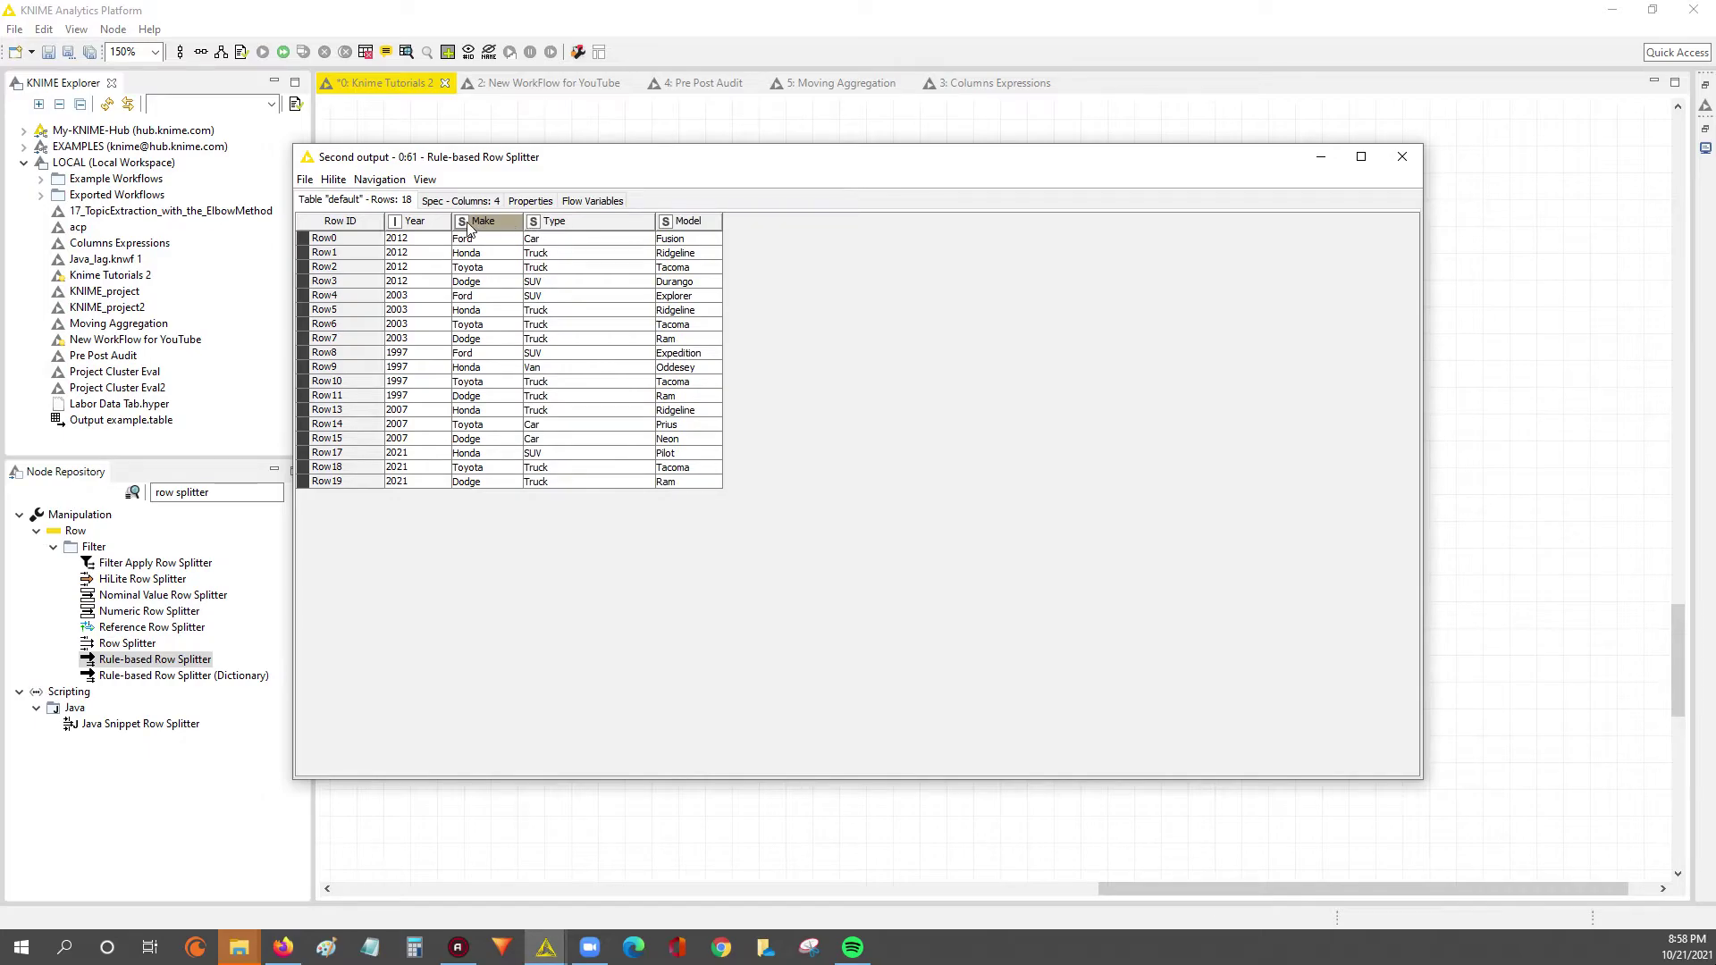
Step: Sort the second output table by Make in descending order and highlight the Ford rows across all columns
left_click(488, 230)
left_click(513, 237)
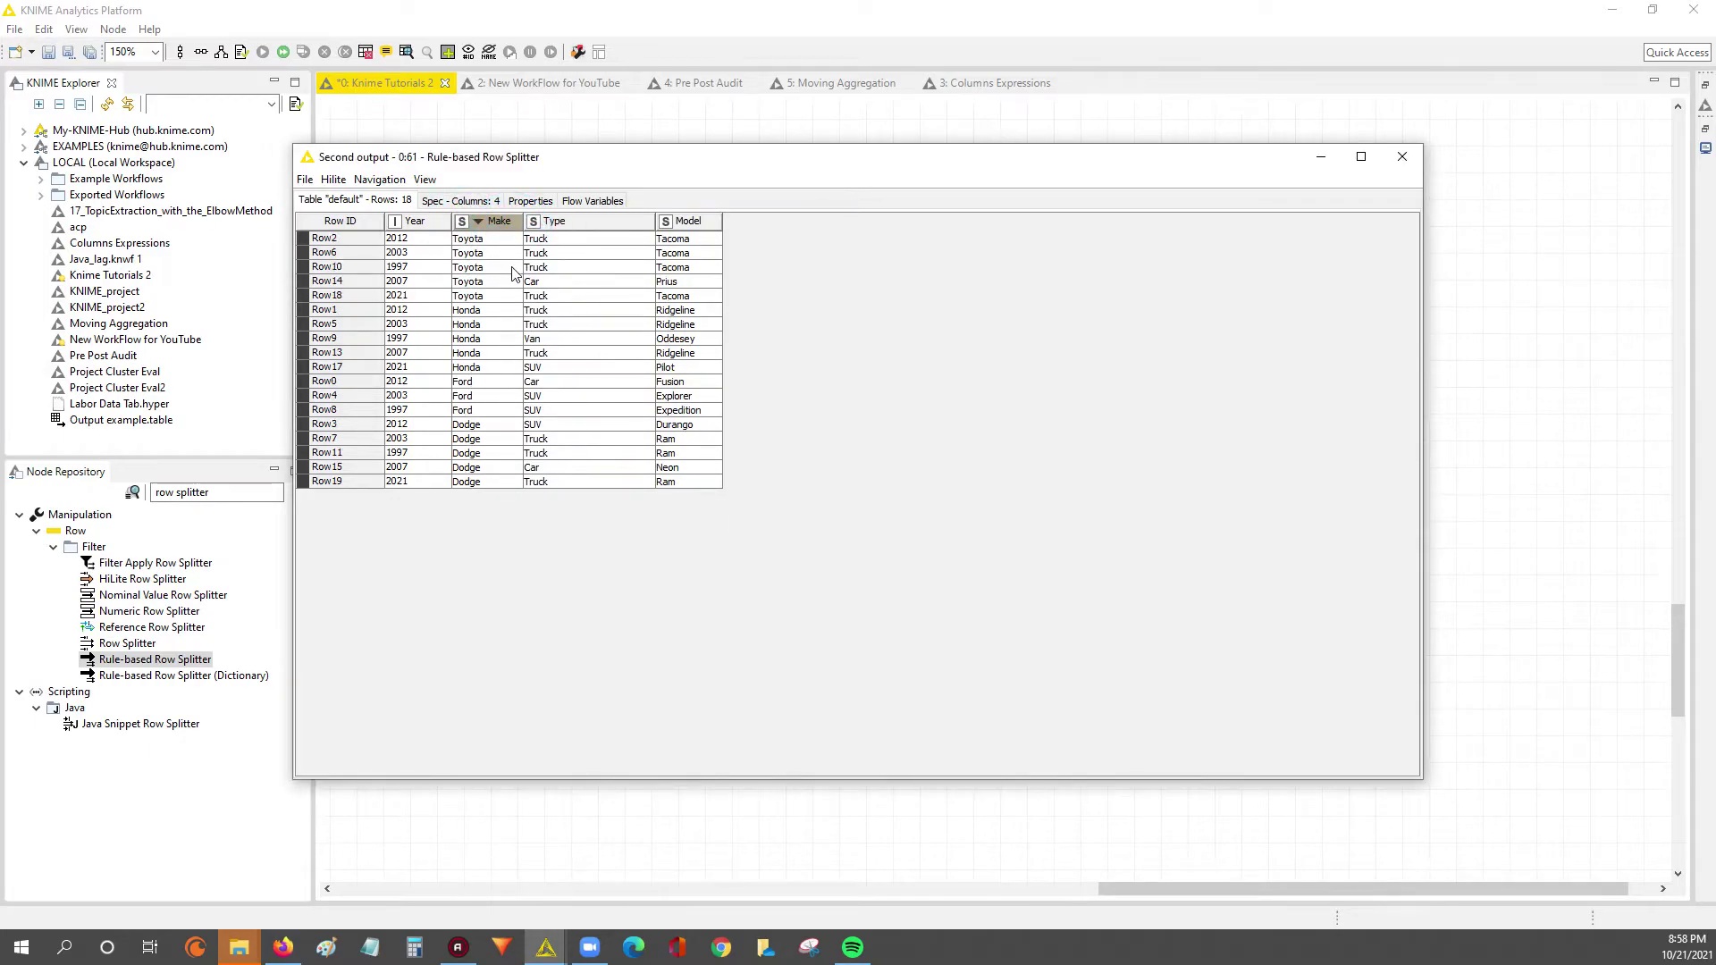
mouse_move(465, 382)
left_mouse_down()
mouse_move(471, 414)
mouse_move(592, 418)
left_mouse_up()
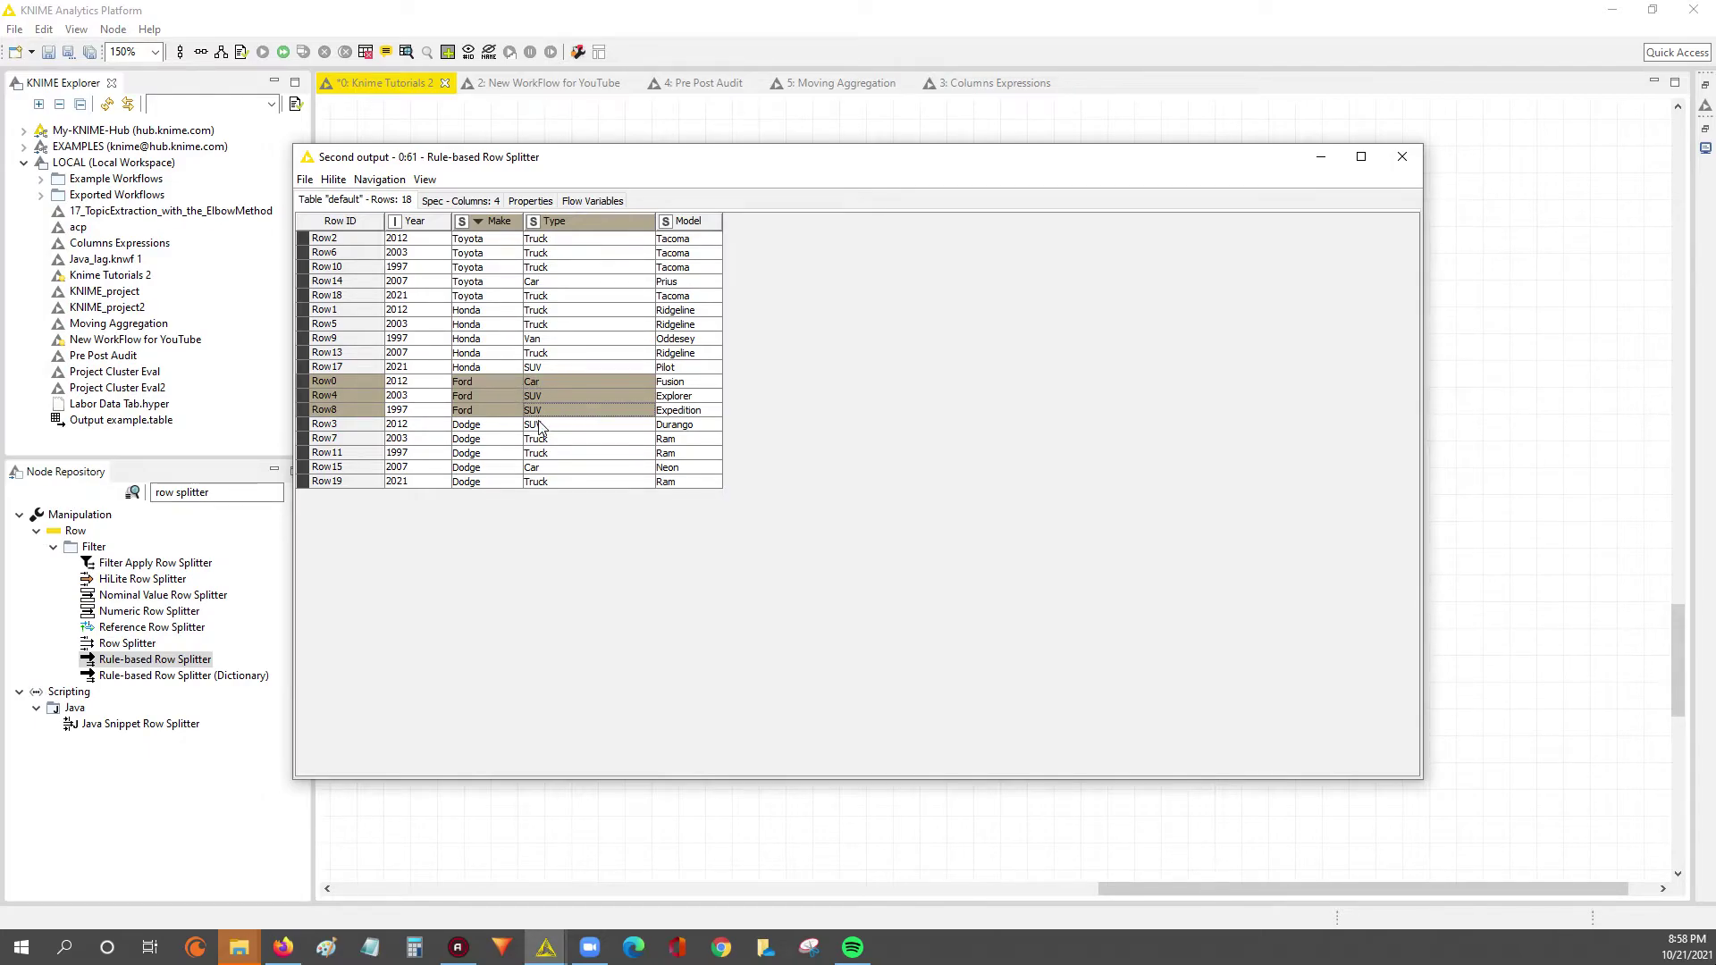
left_click_drag(440, 387, 703, 414)
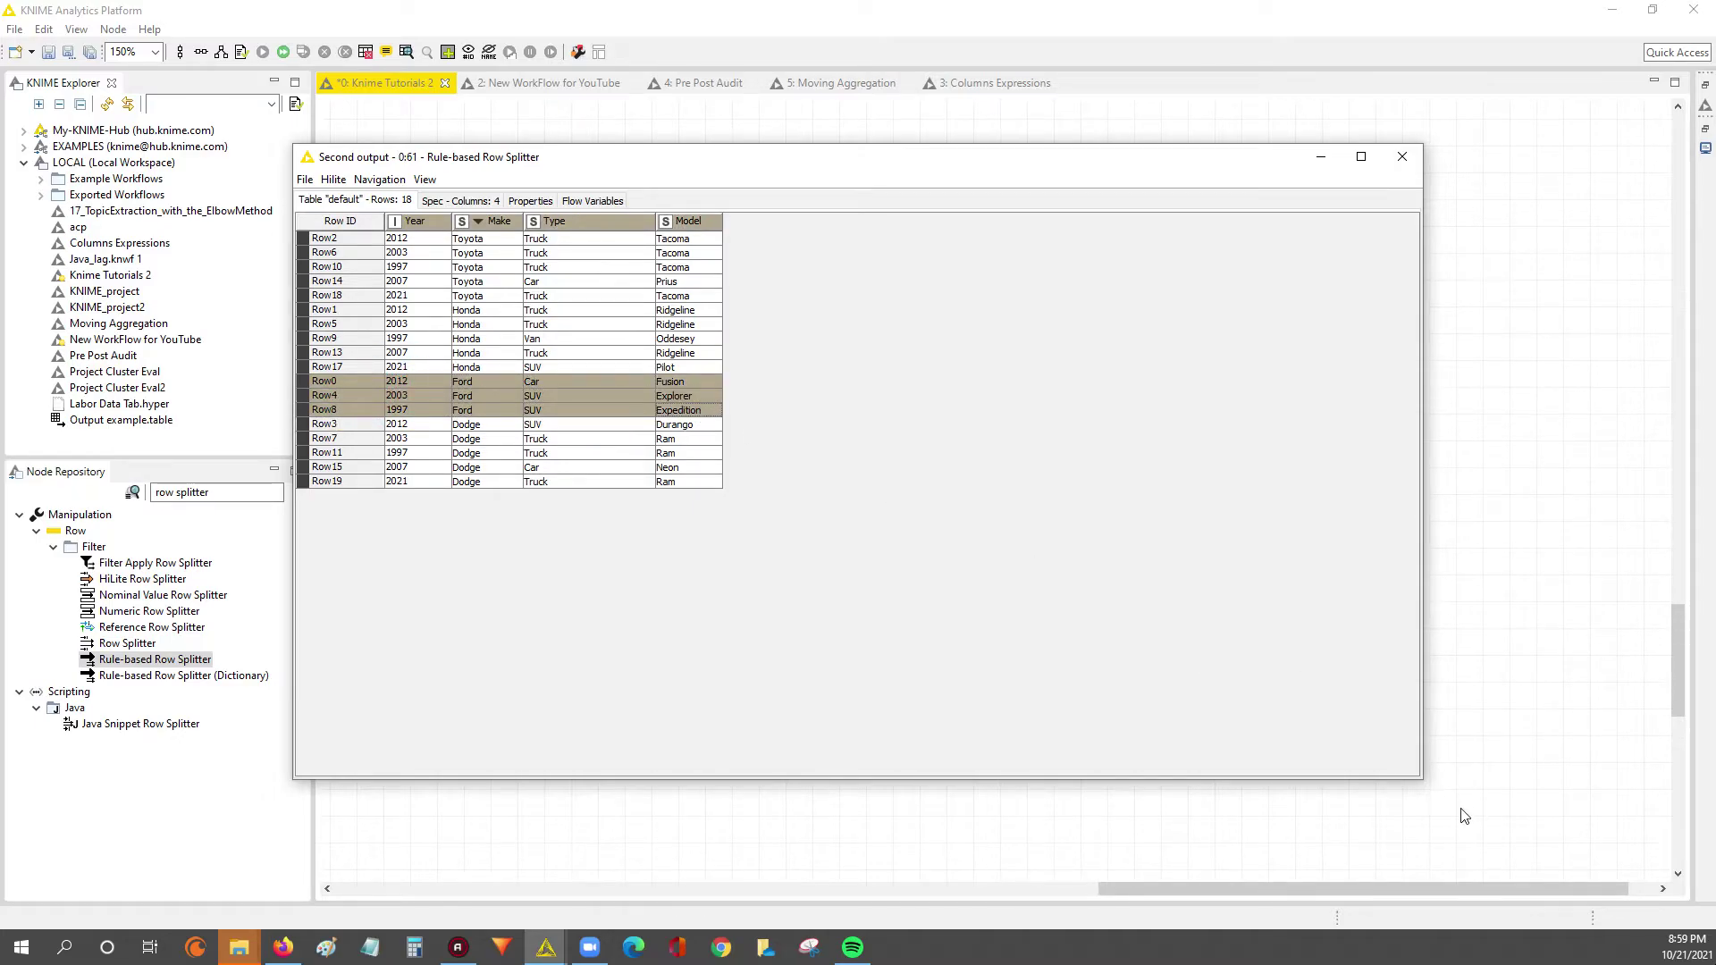
Step: Compare the second output's Ford rows with the task notes by shrinking and moving its window, and close the table
mouse_move(1418, 776)
left_mouse_down()
mouse_move(1298, 741)
mouse_move(873, 532)
mouse_move(801, 539)
left_mouse_up()
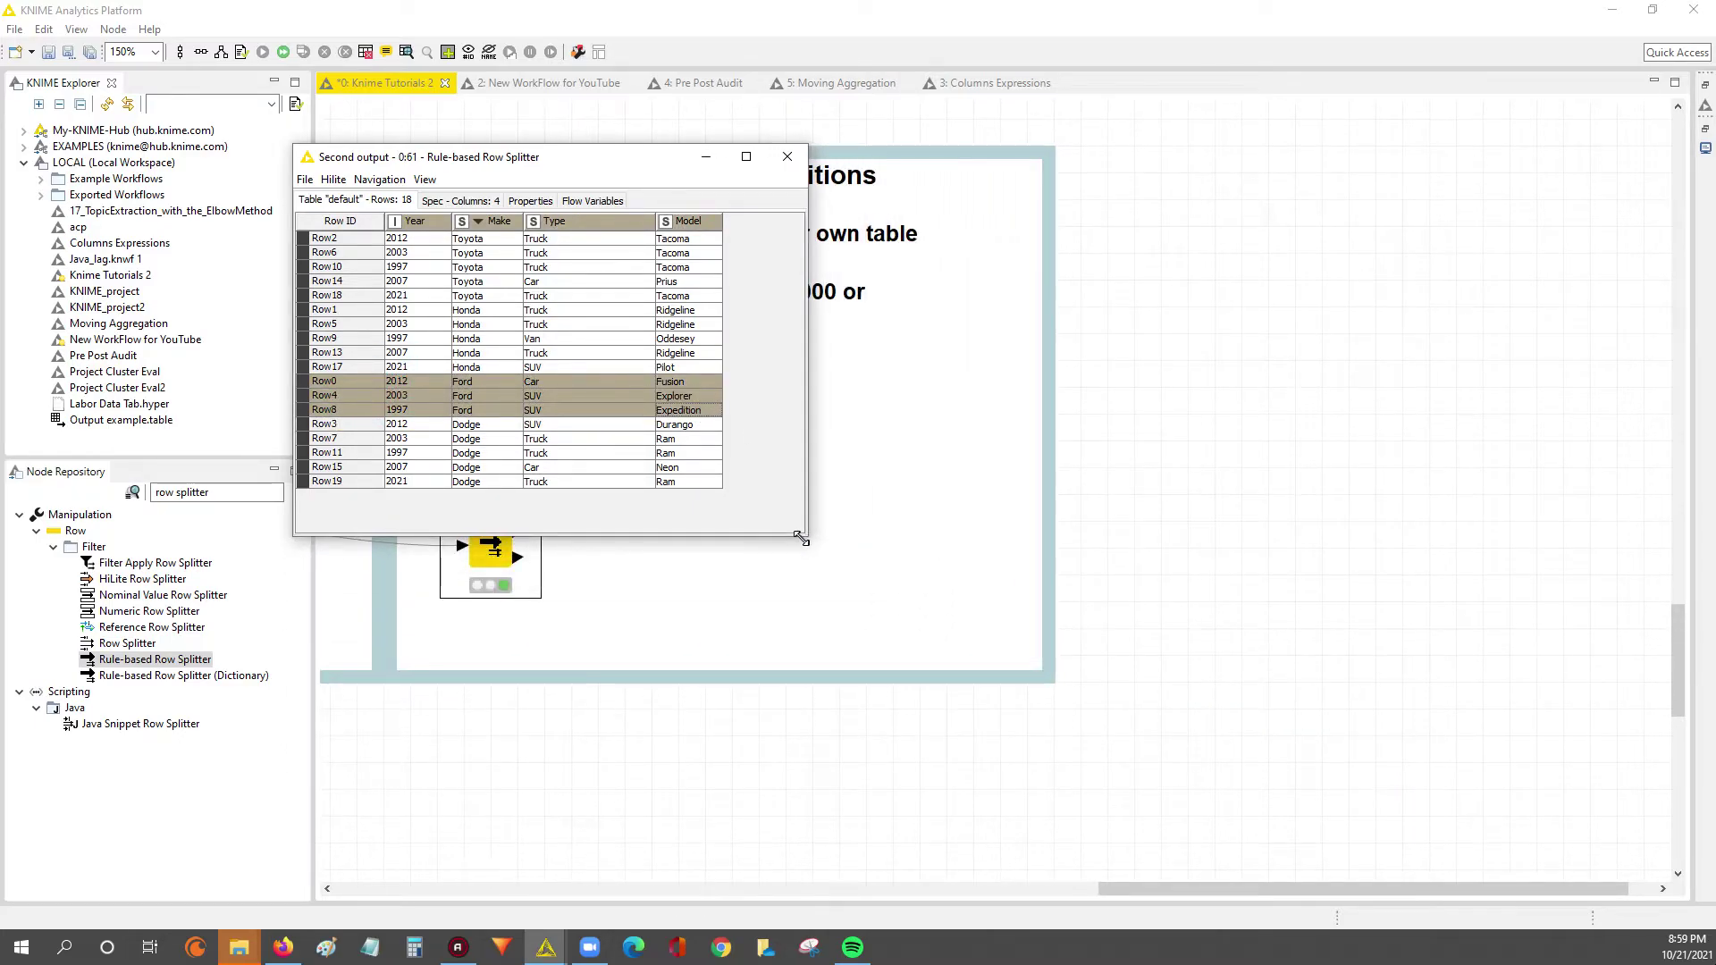
left_click_drag(615, 159, 954, 349)
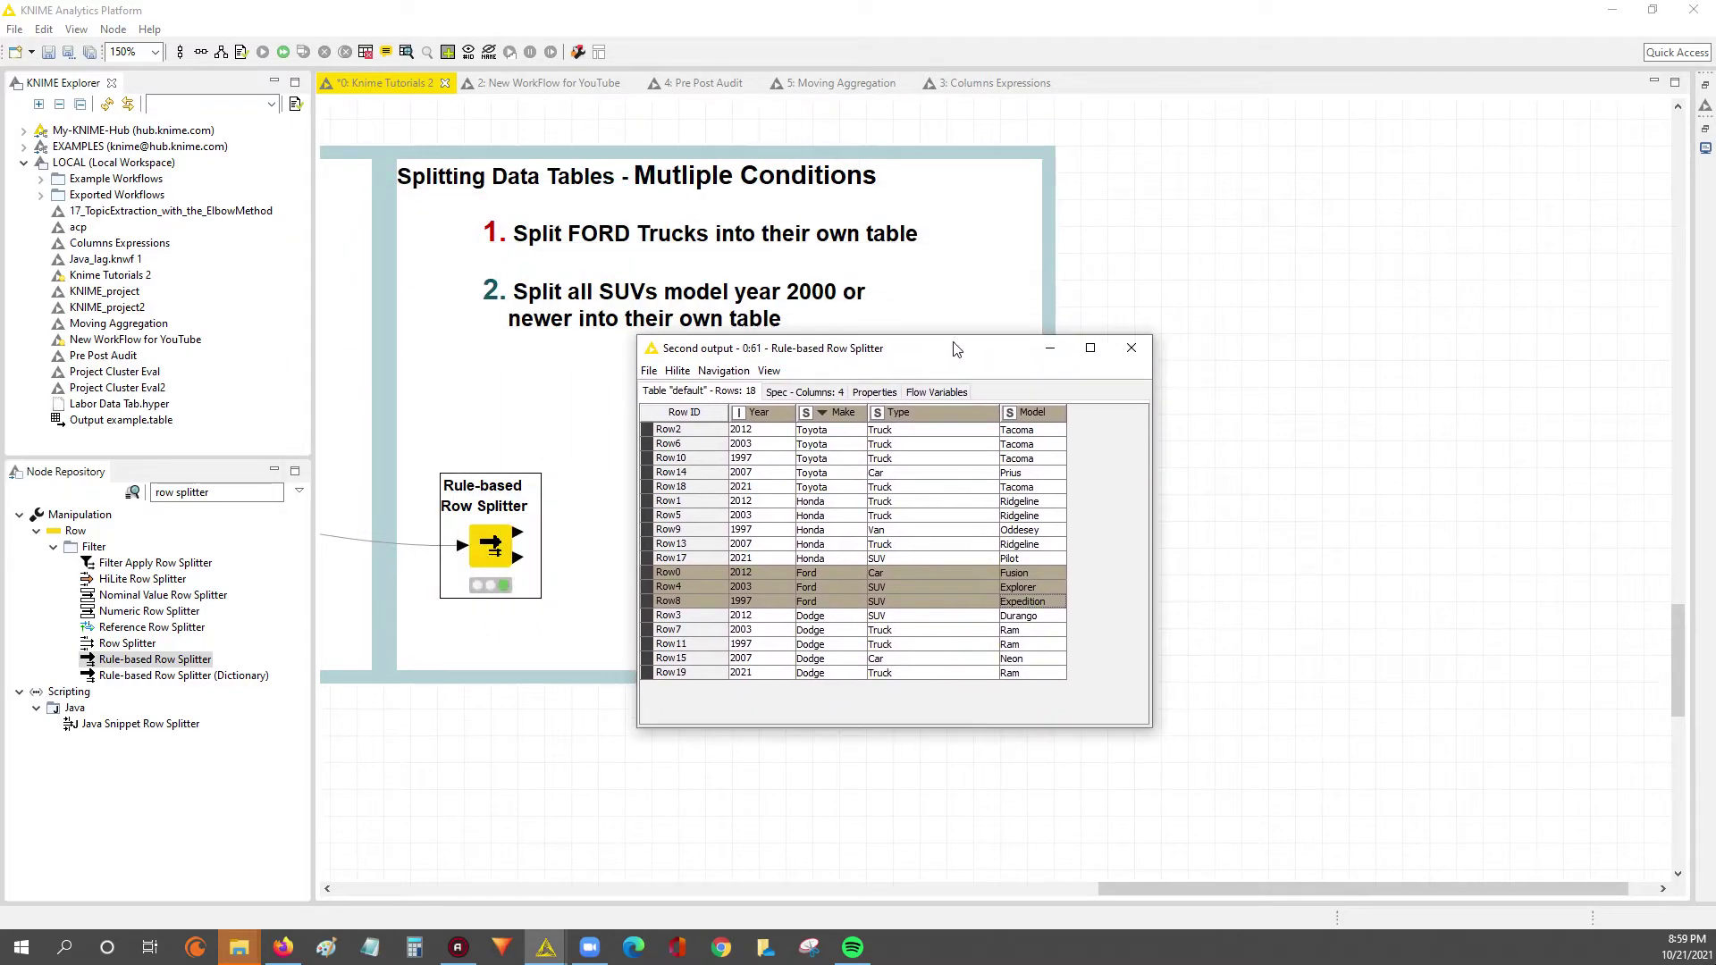
left_click(815, 577)
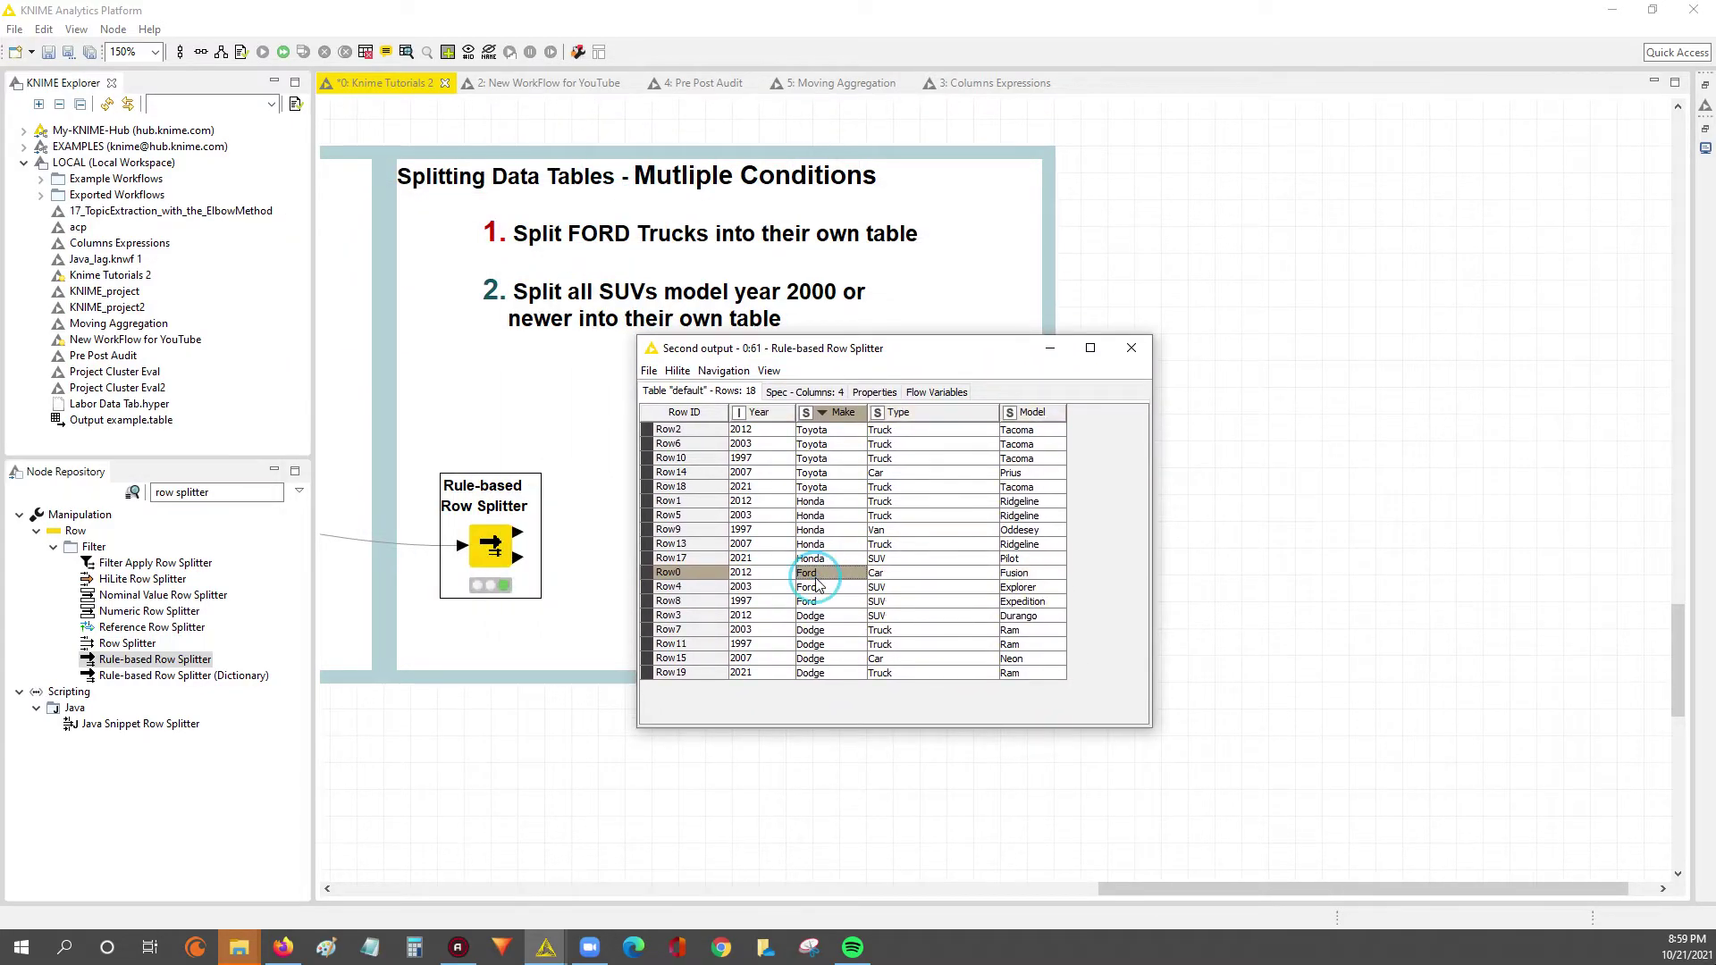
left_click(889, 575, "shift")
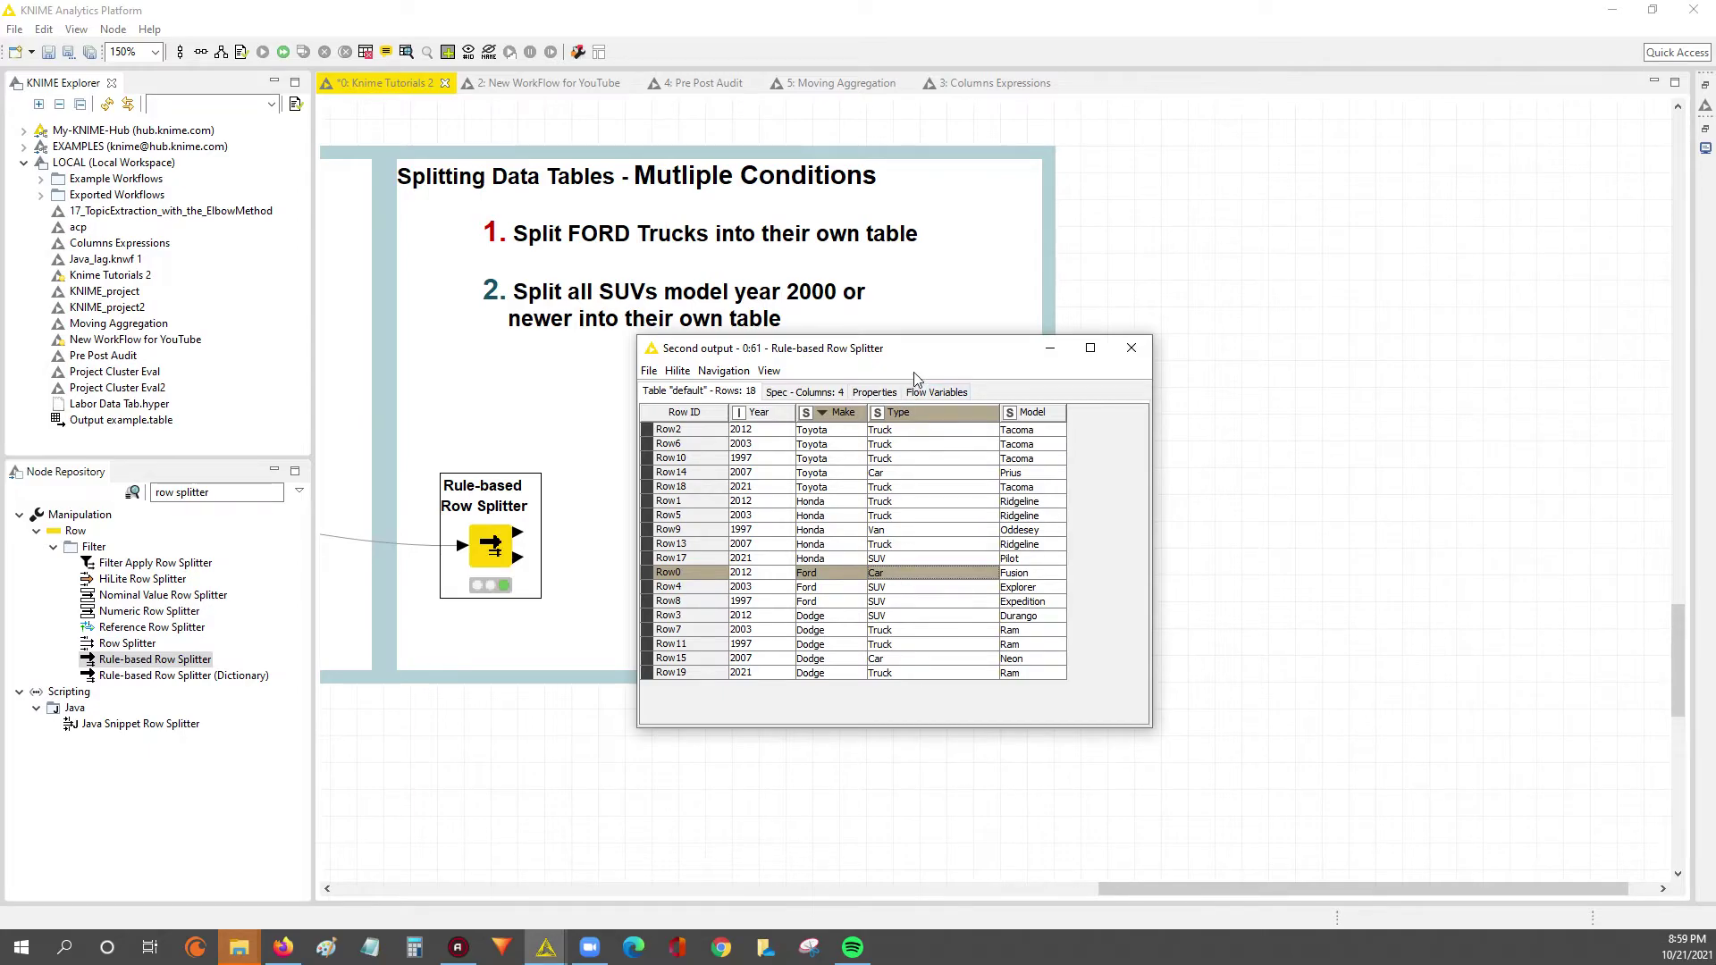
left_click_drag(914, 350, 883, 499)
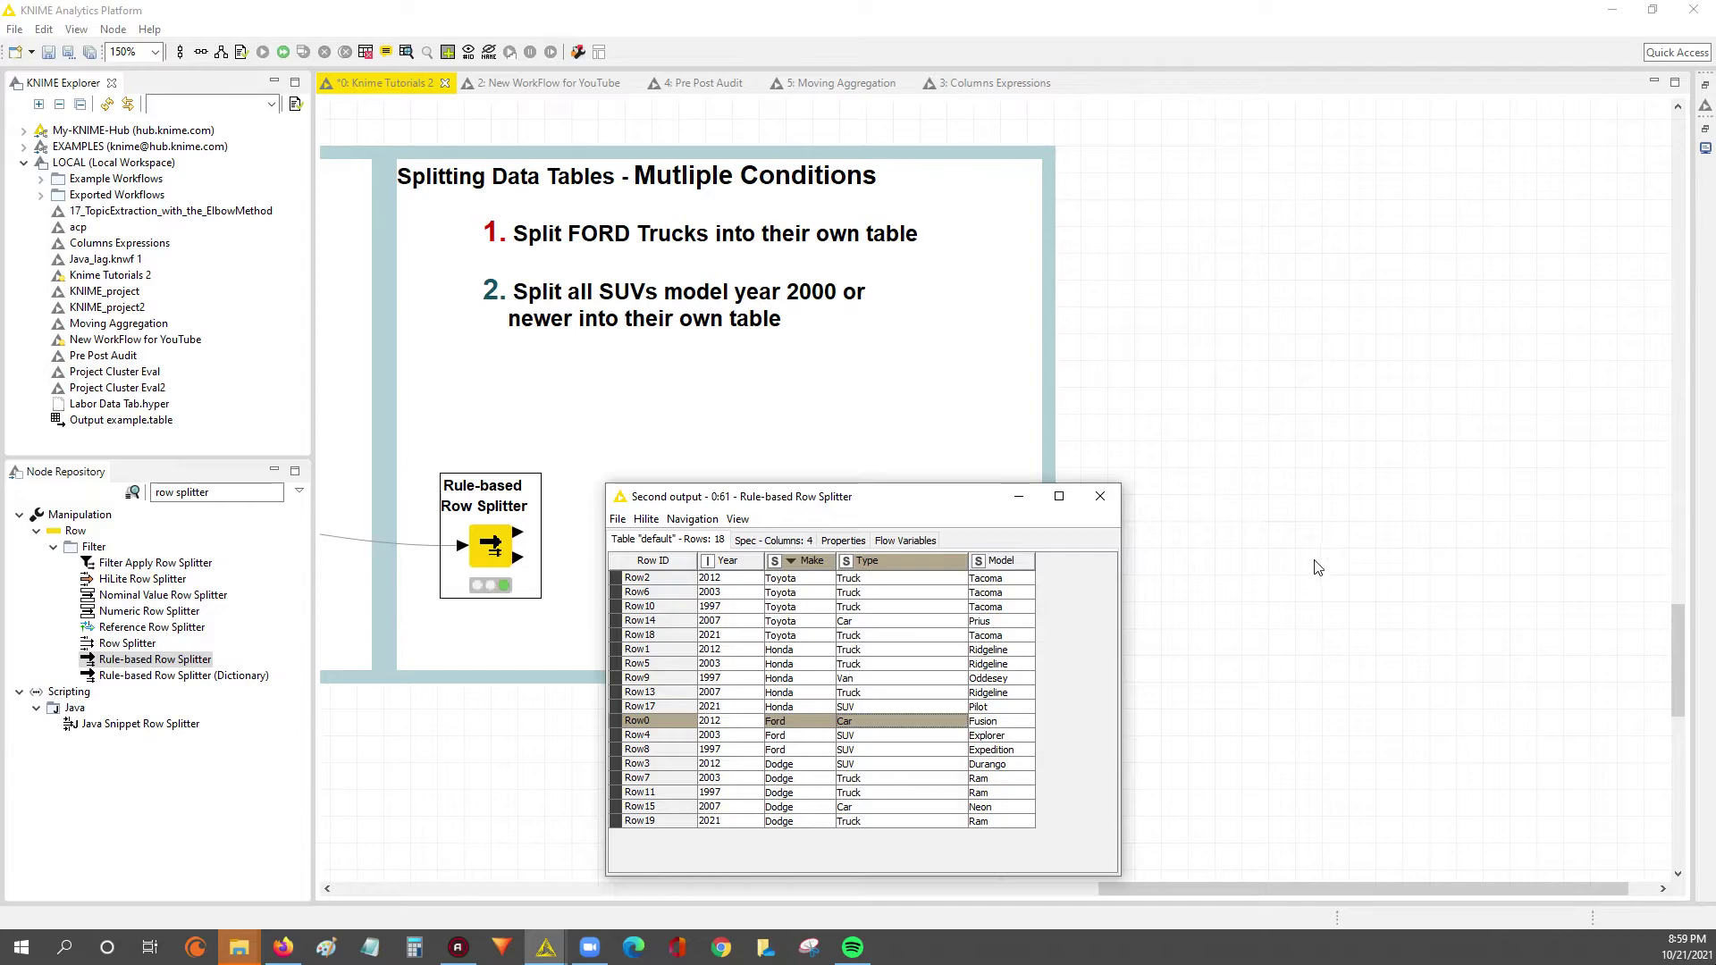
left_click(1099, 505)
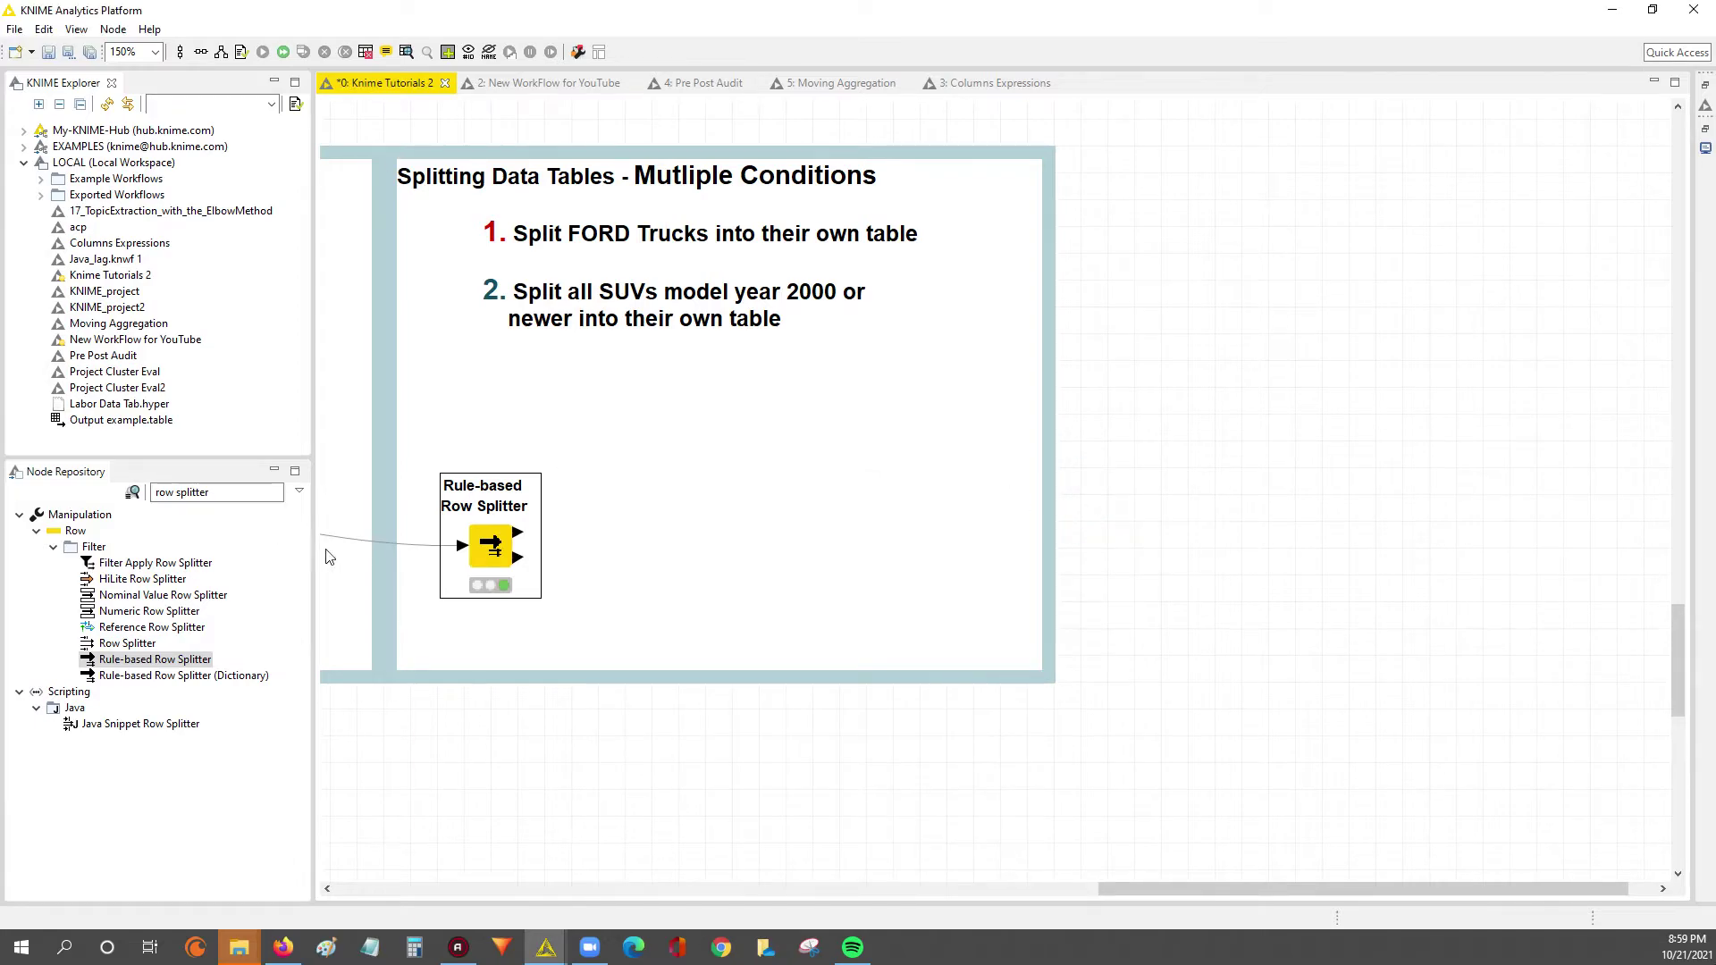
Step: Reopen the Rule-based Row Splitter configuration and change the Type condition's value from "Truck" to "SUV"
double_click(491, 556)
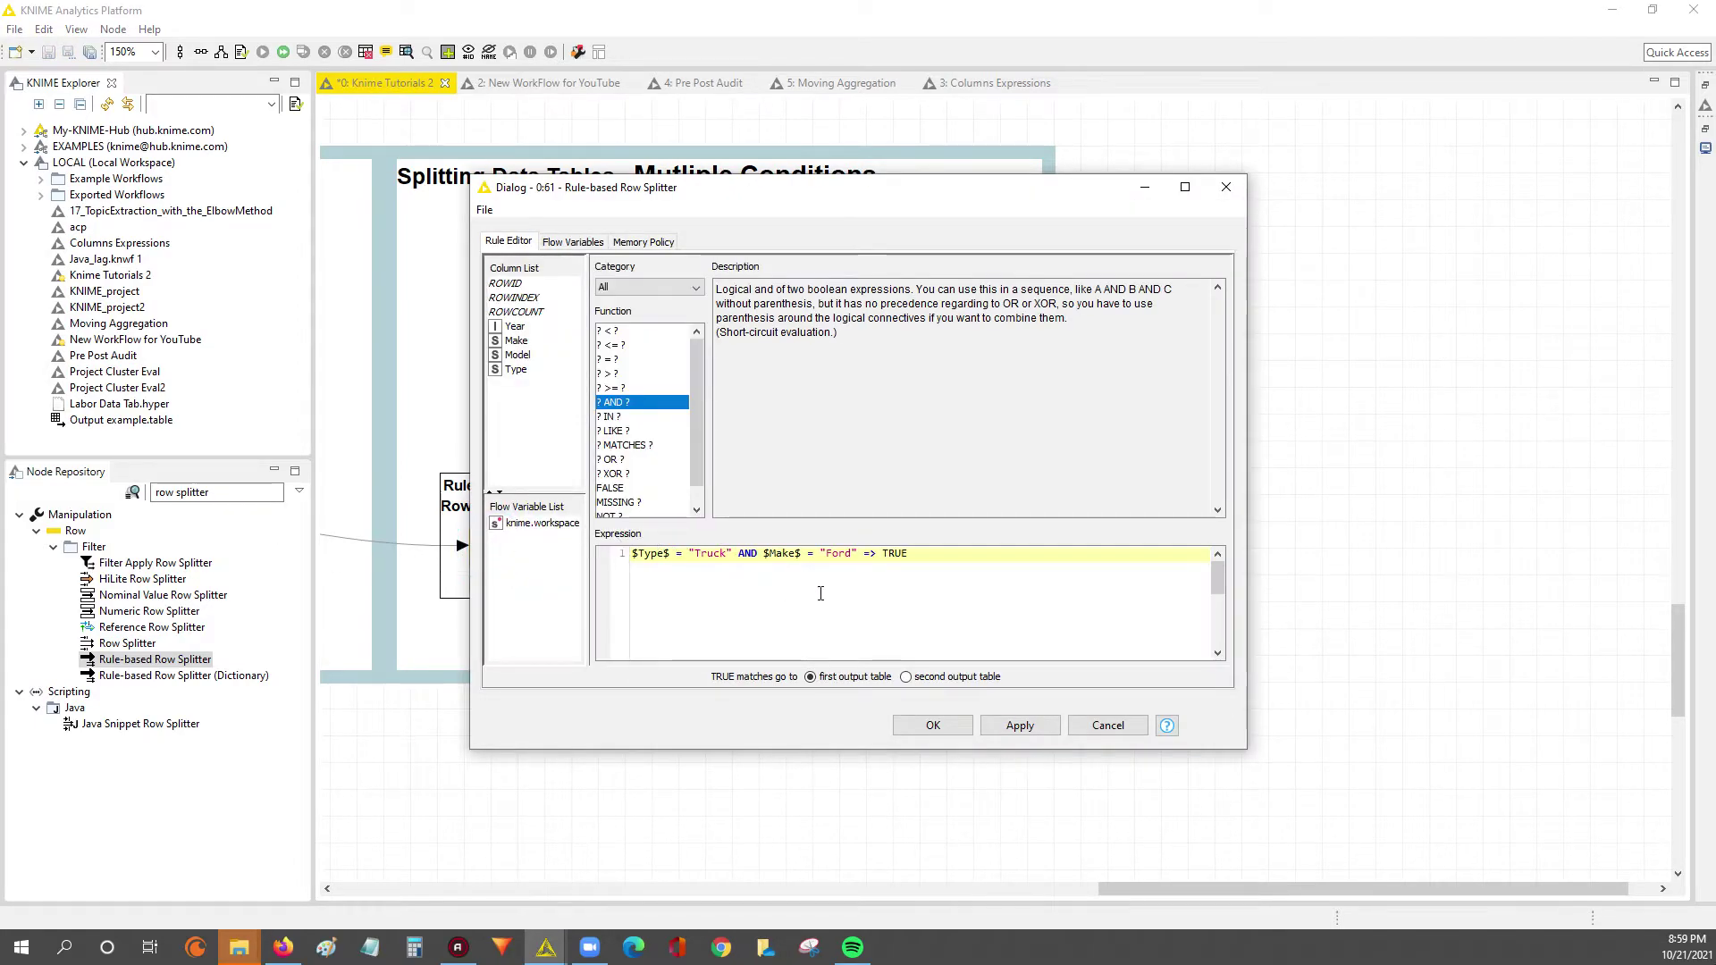
mouse_move(755, 198)
left_mouse_down()
mouse_move(810, 268)
mouse_move(841, 365)
left_mouse_up()
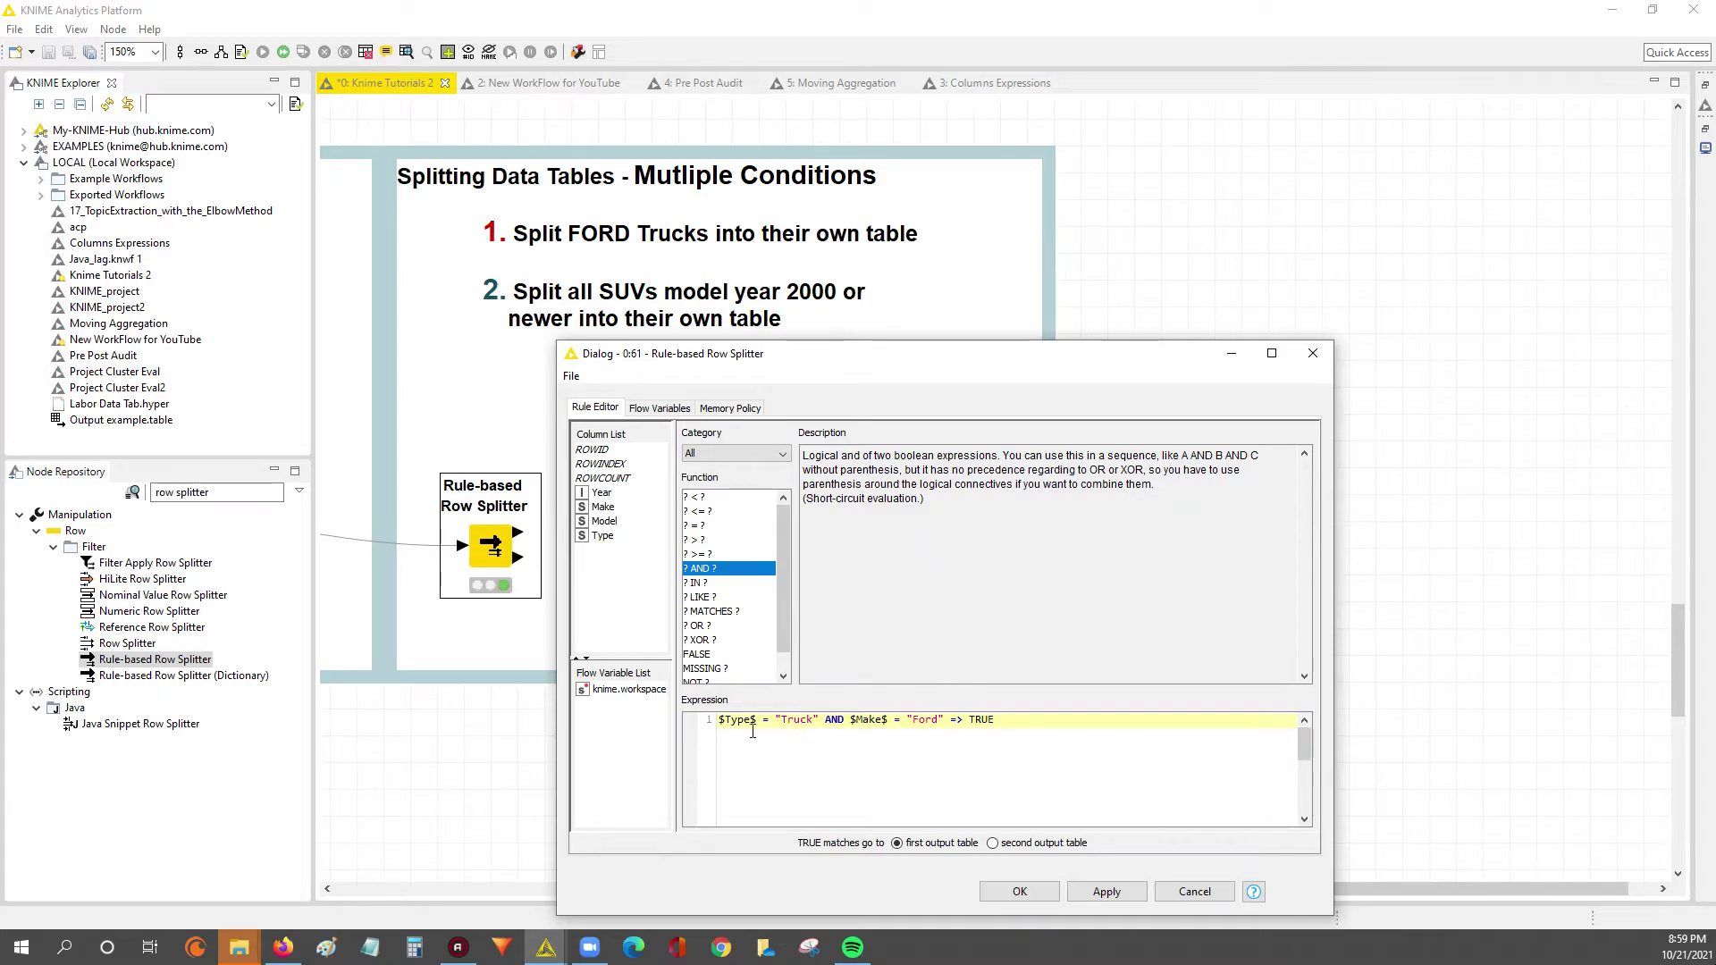
double_click(795, 720)
key("BackSpace")
type("SUV")
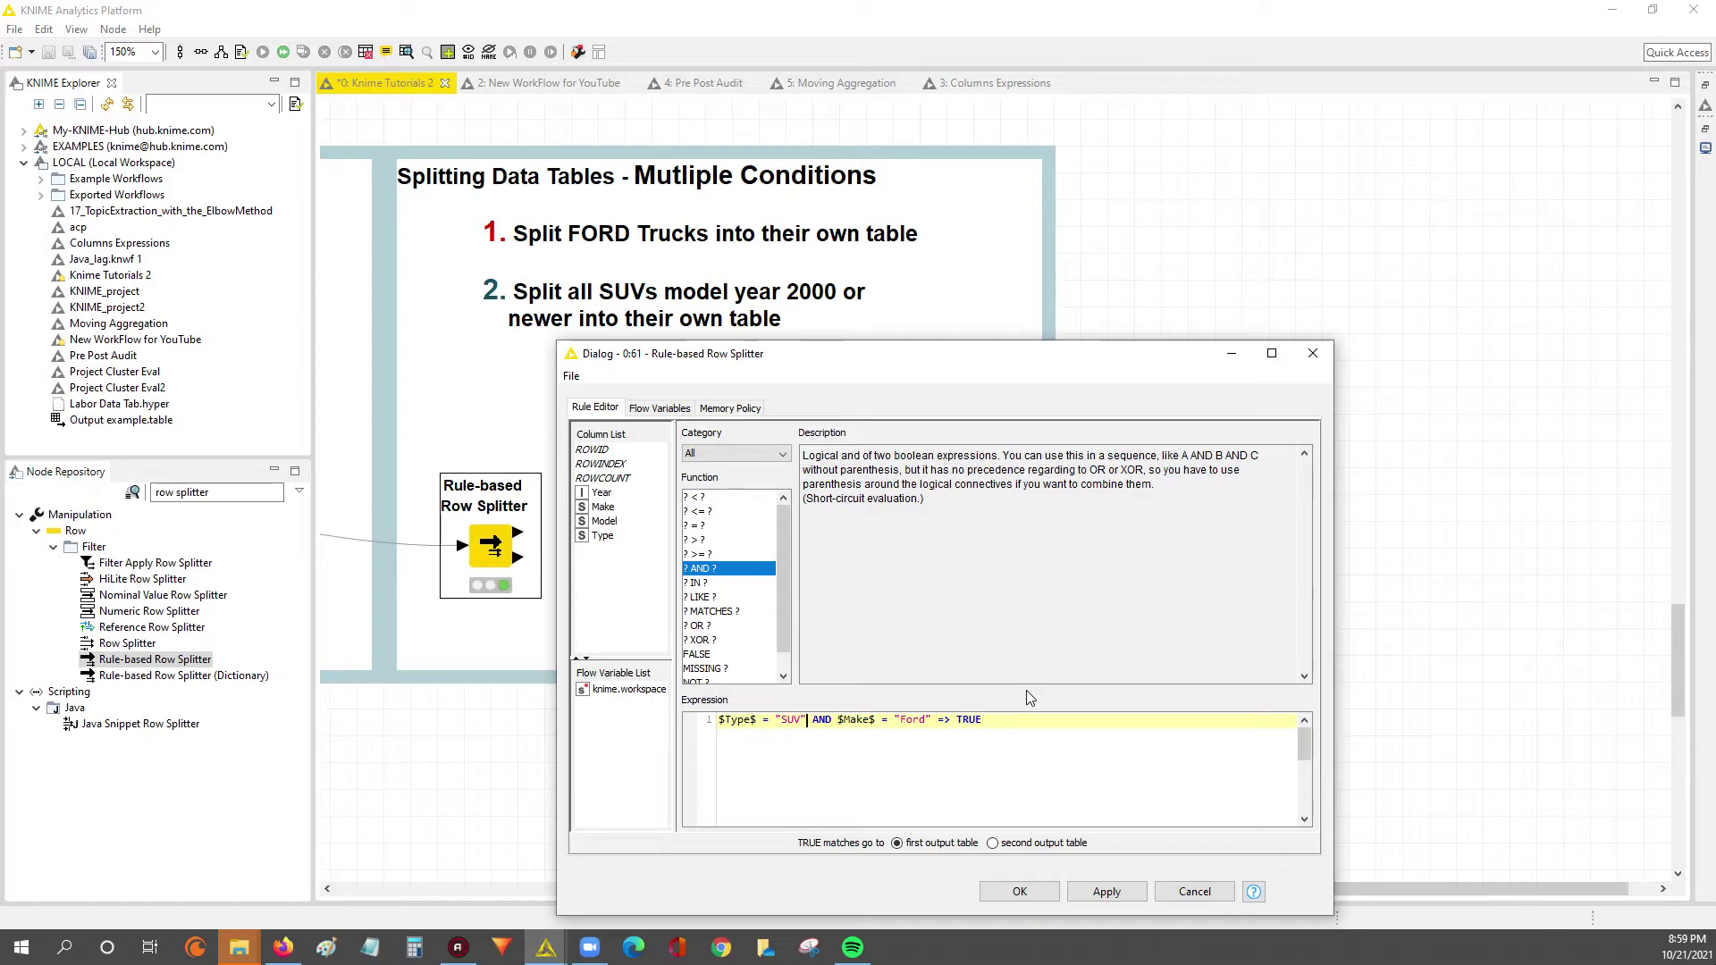
key("shift+Home")
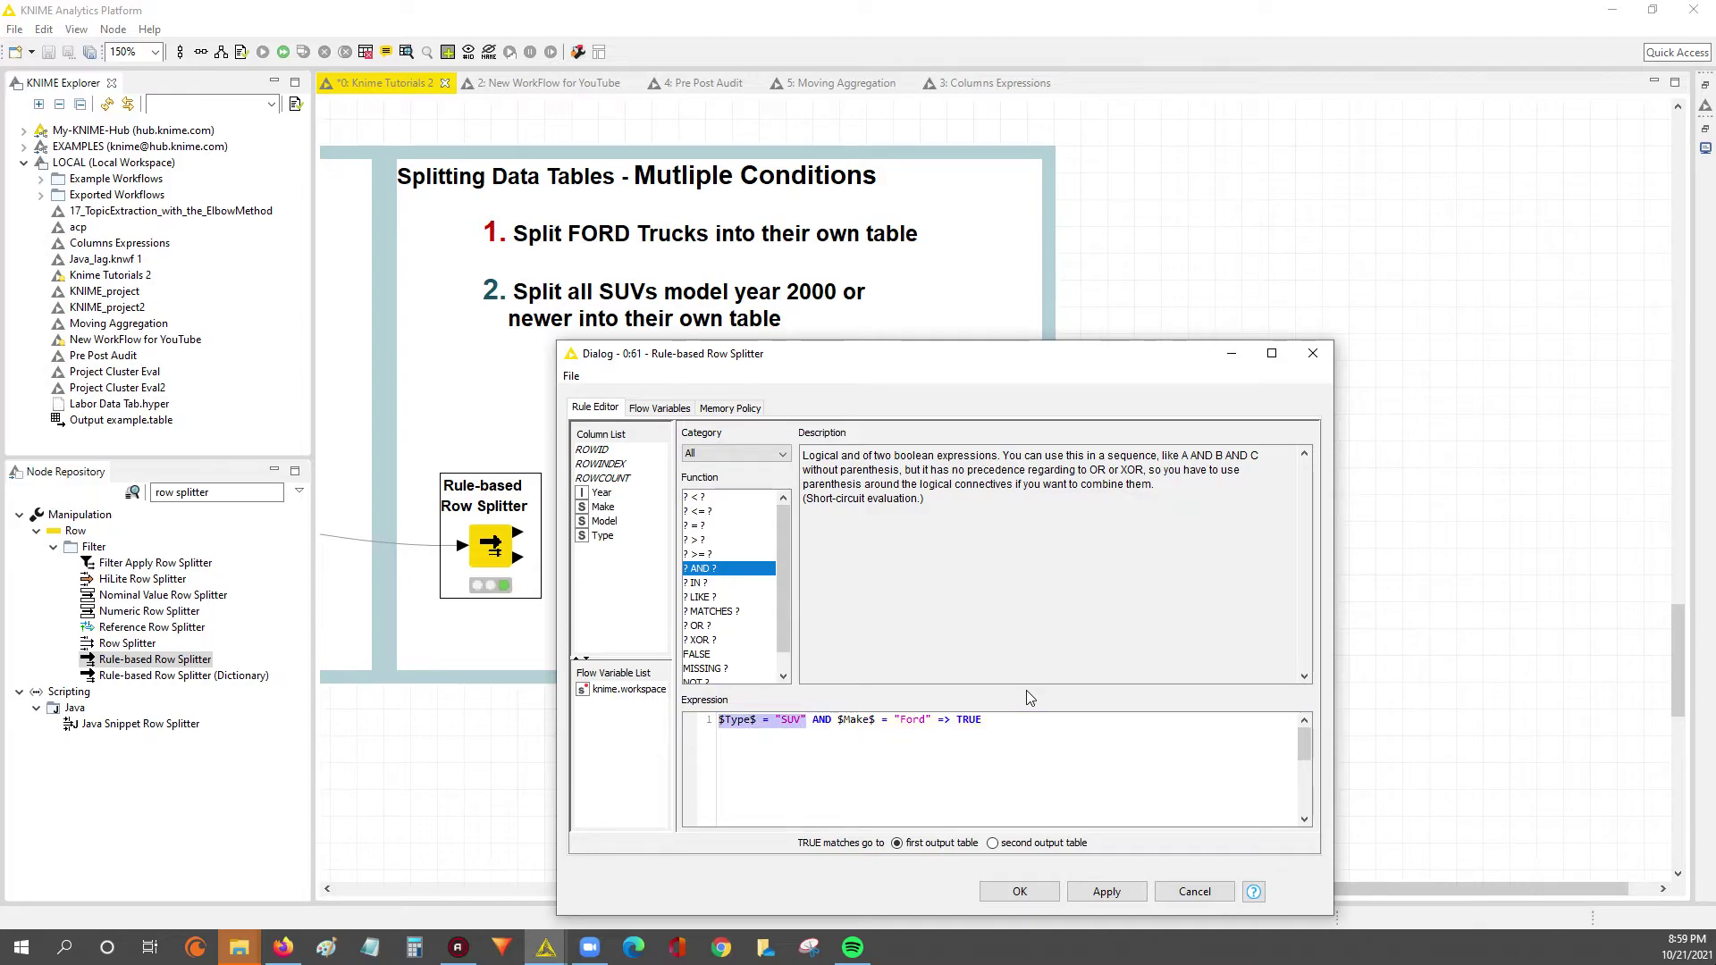
left_click(985, 724)
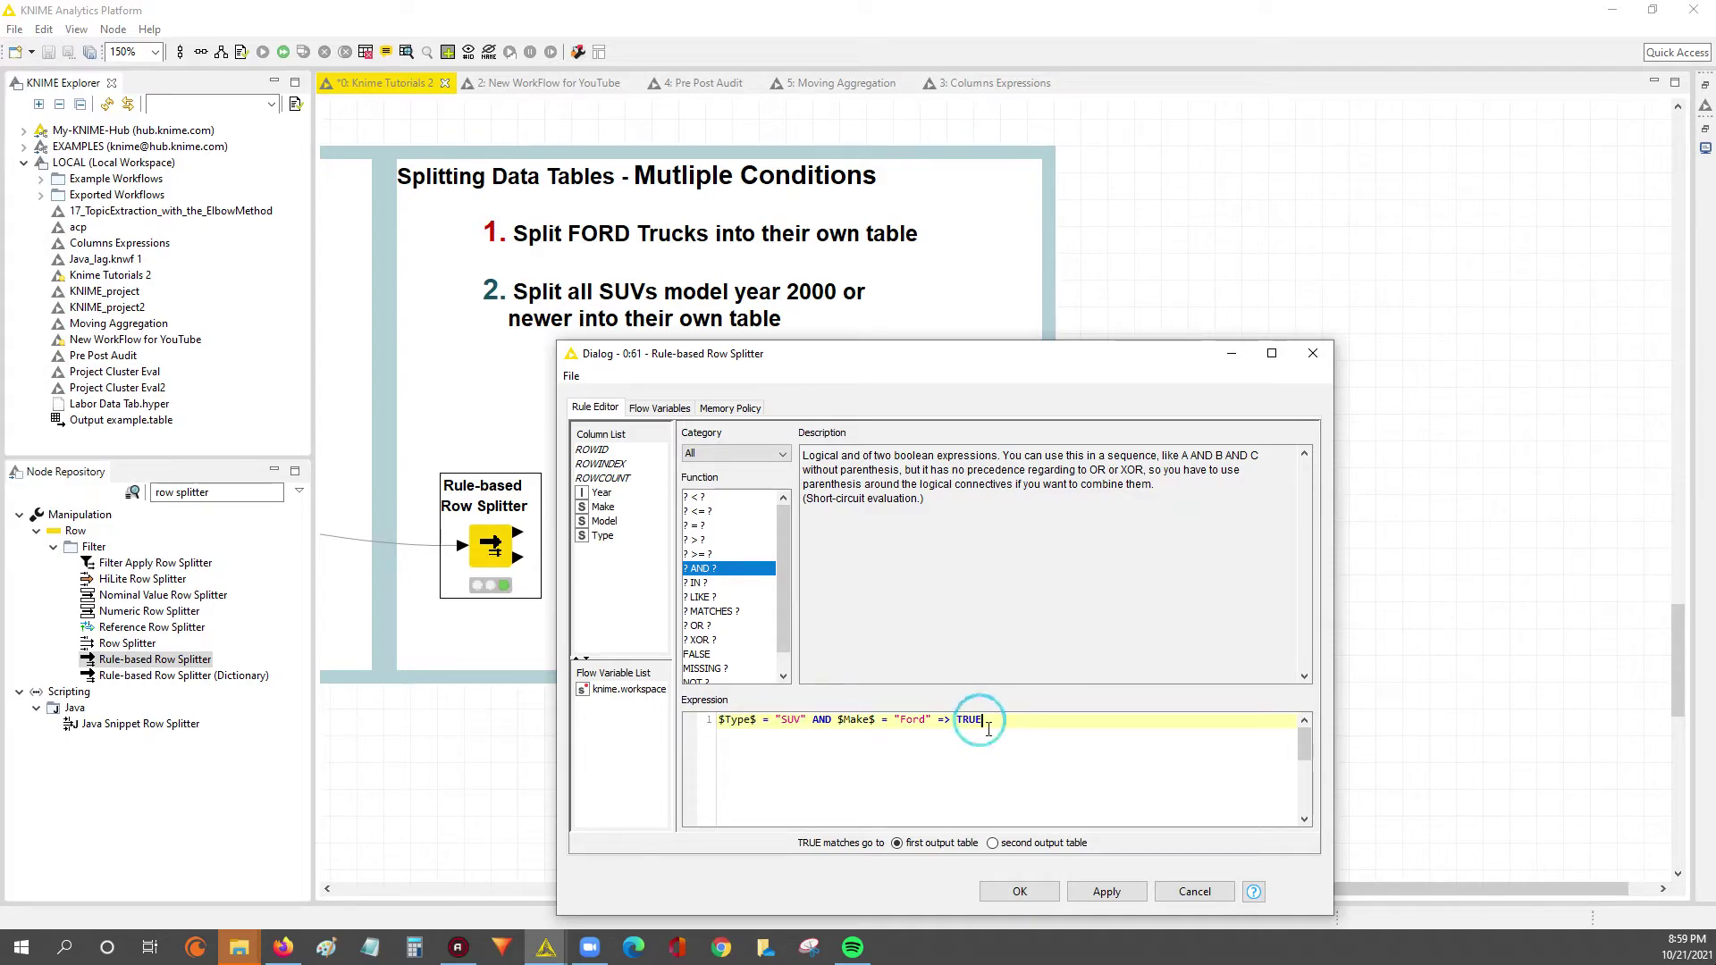
Step: Replace the Make condition with $Year$ >= 2000, keeping AND before it and => TRUE after it
left_click(837, 719)
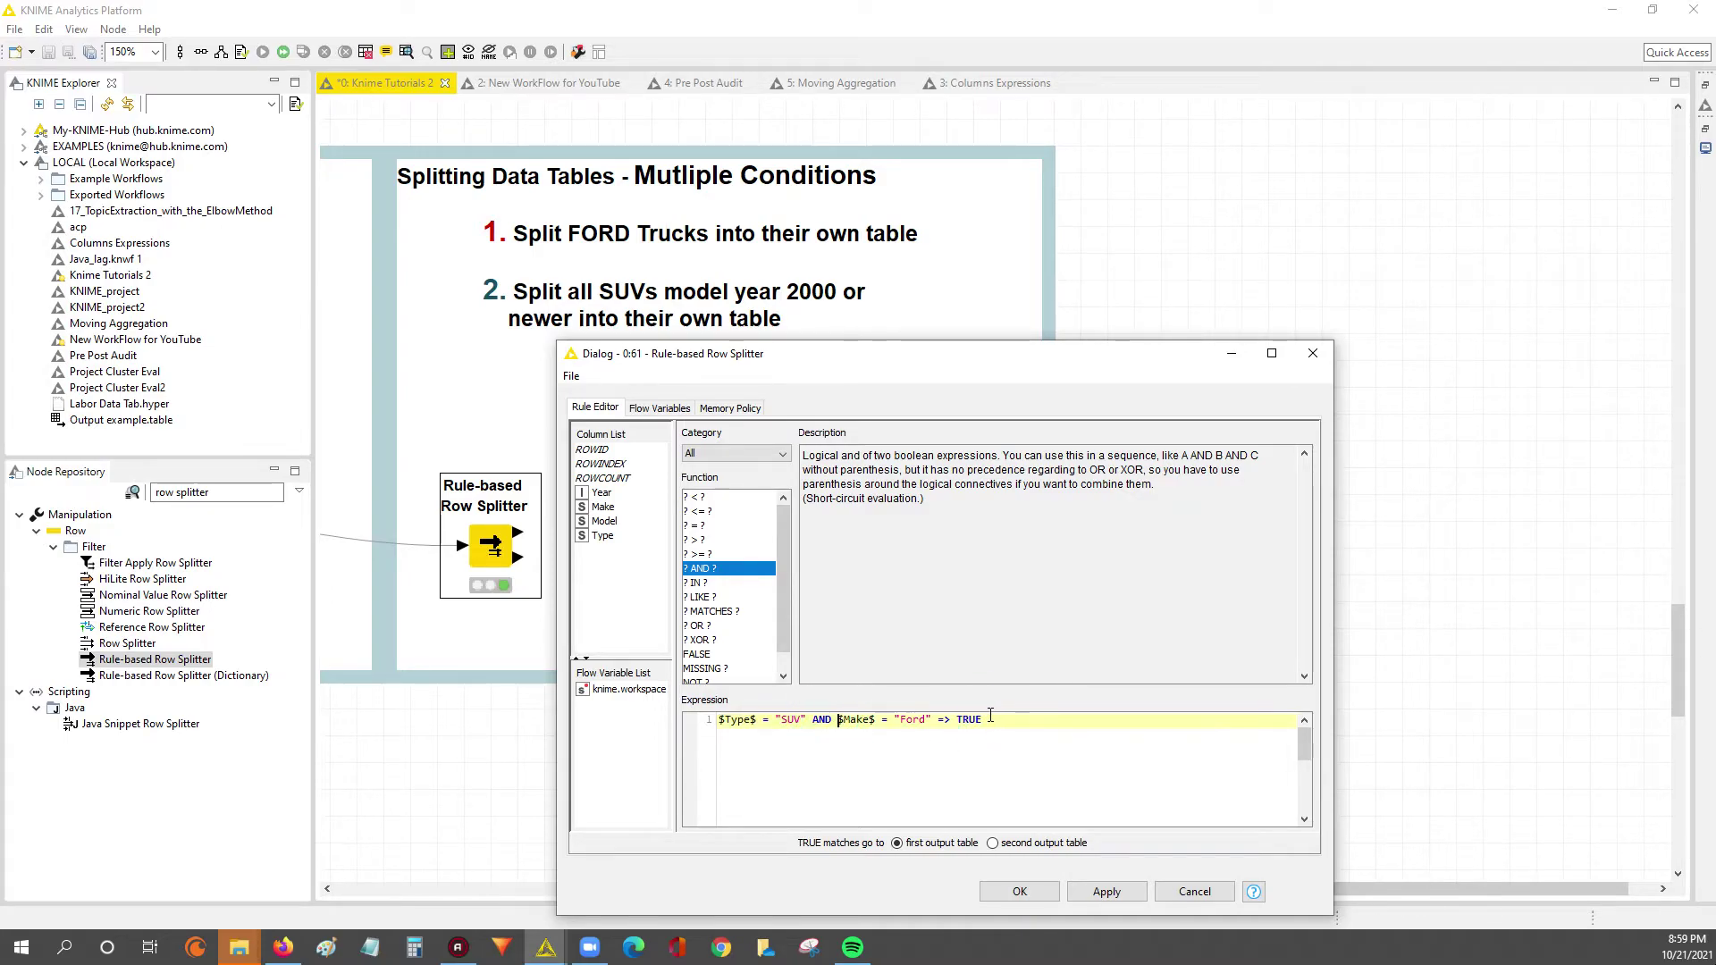
left_click(990, 716, "shift")
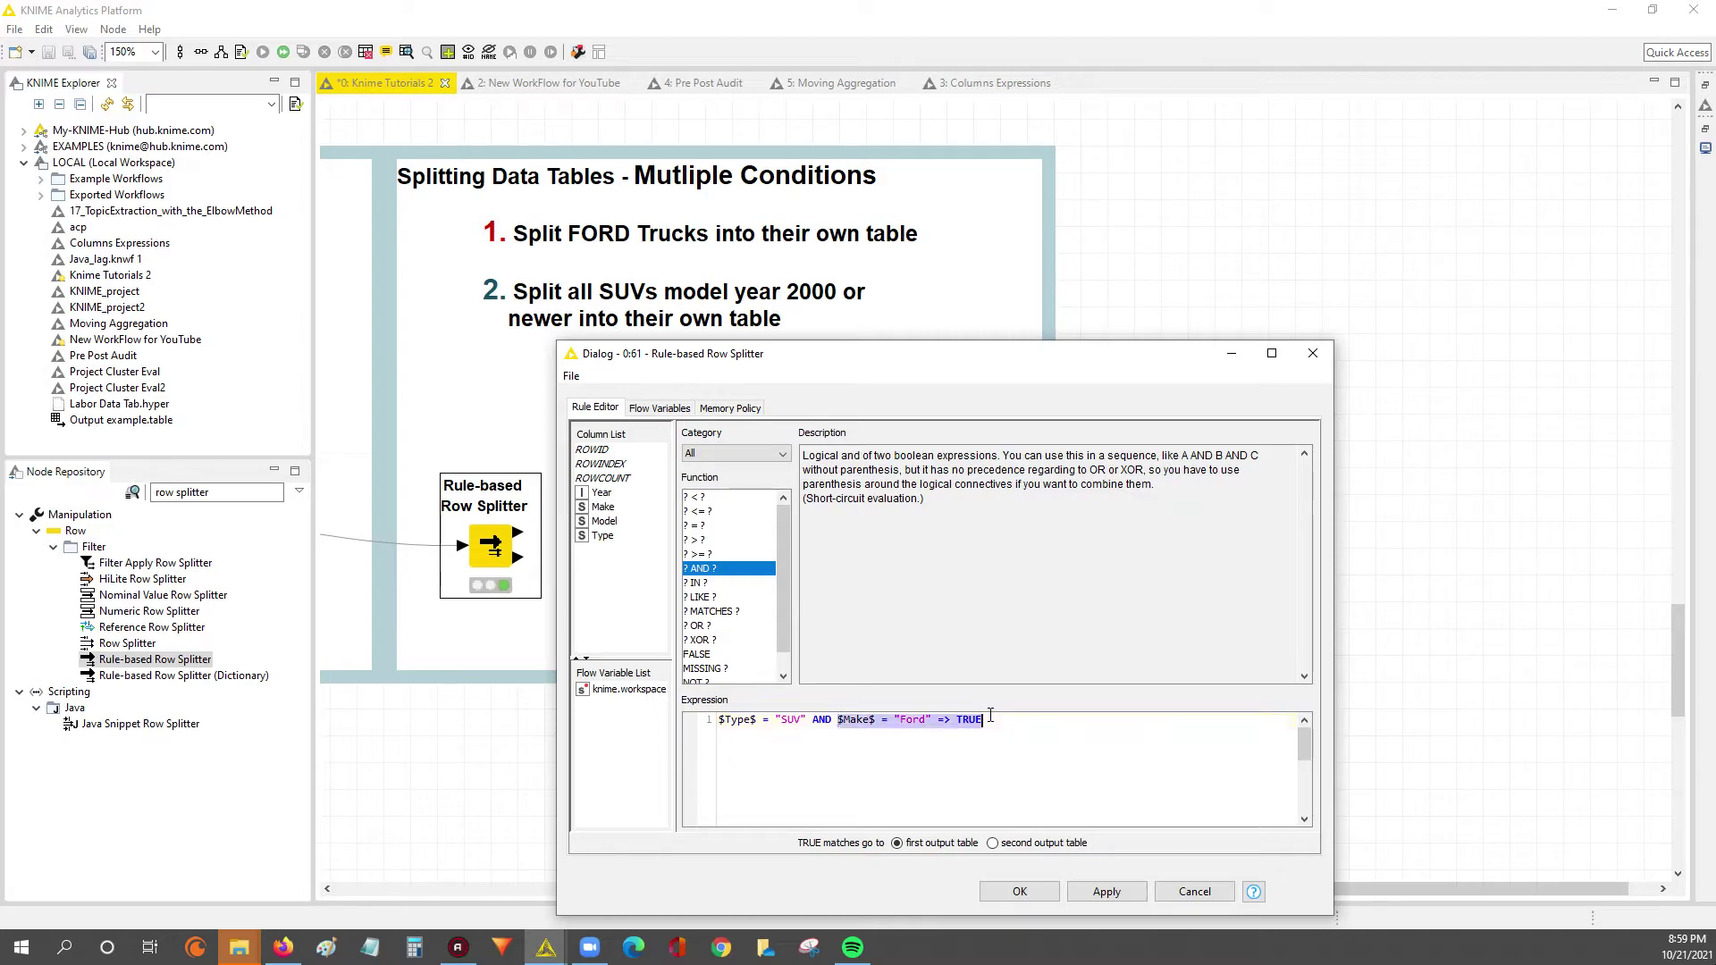
key("ctrl+shift+Left")
key("BackSpace")
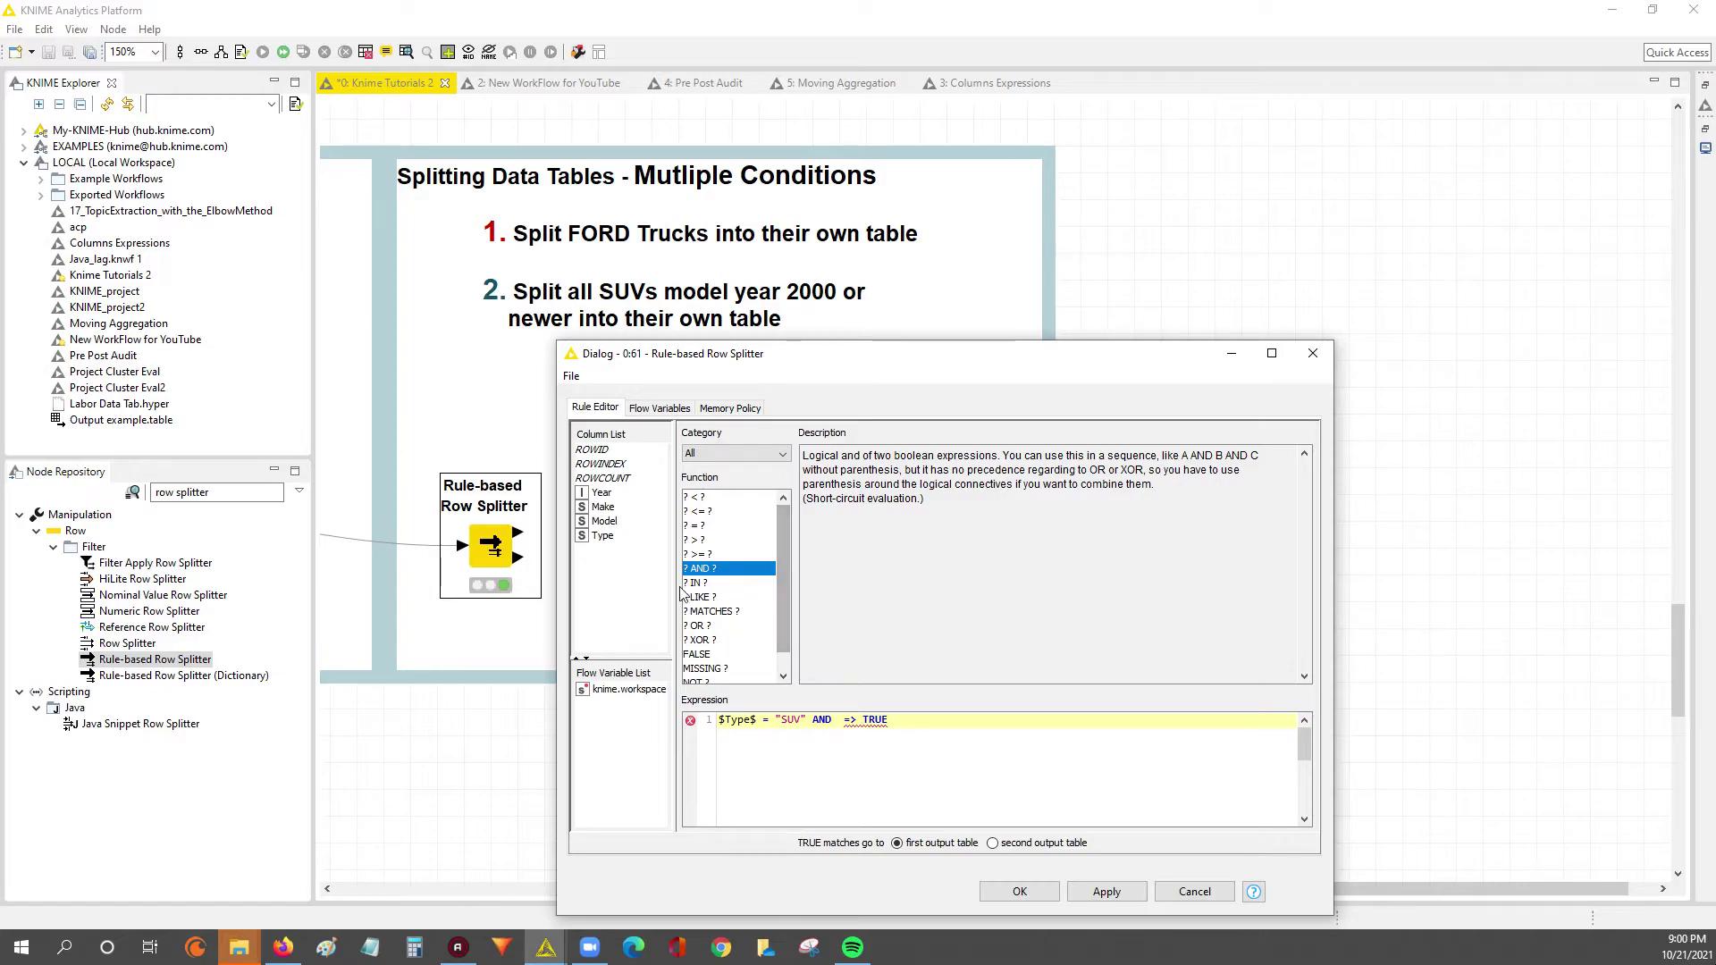
double_click(600, 494)
type("=")
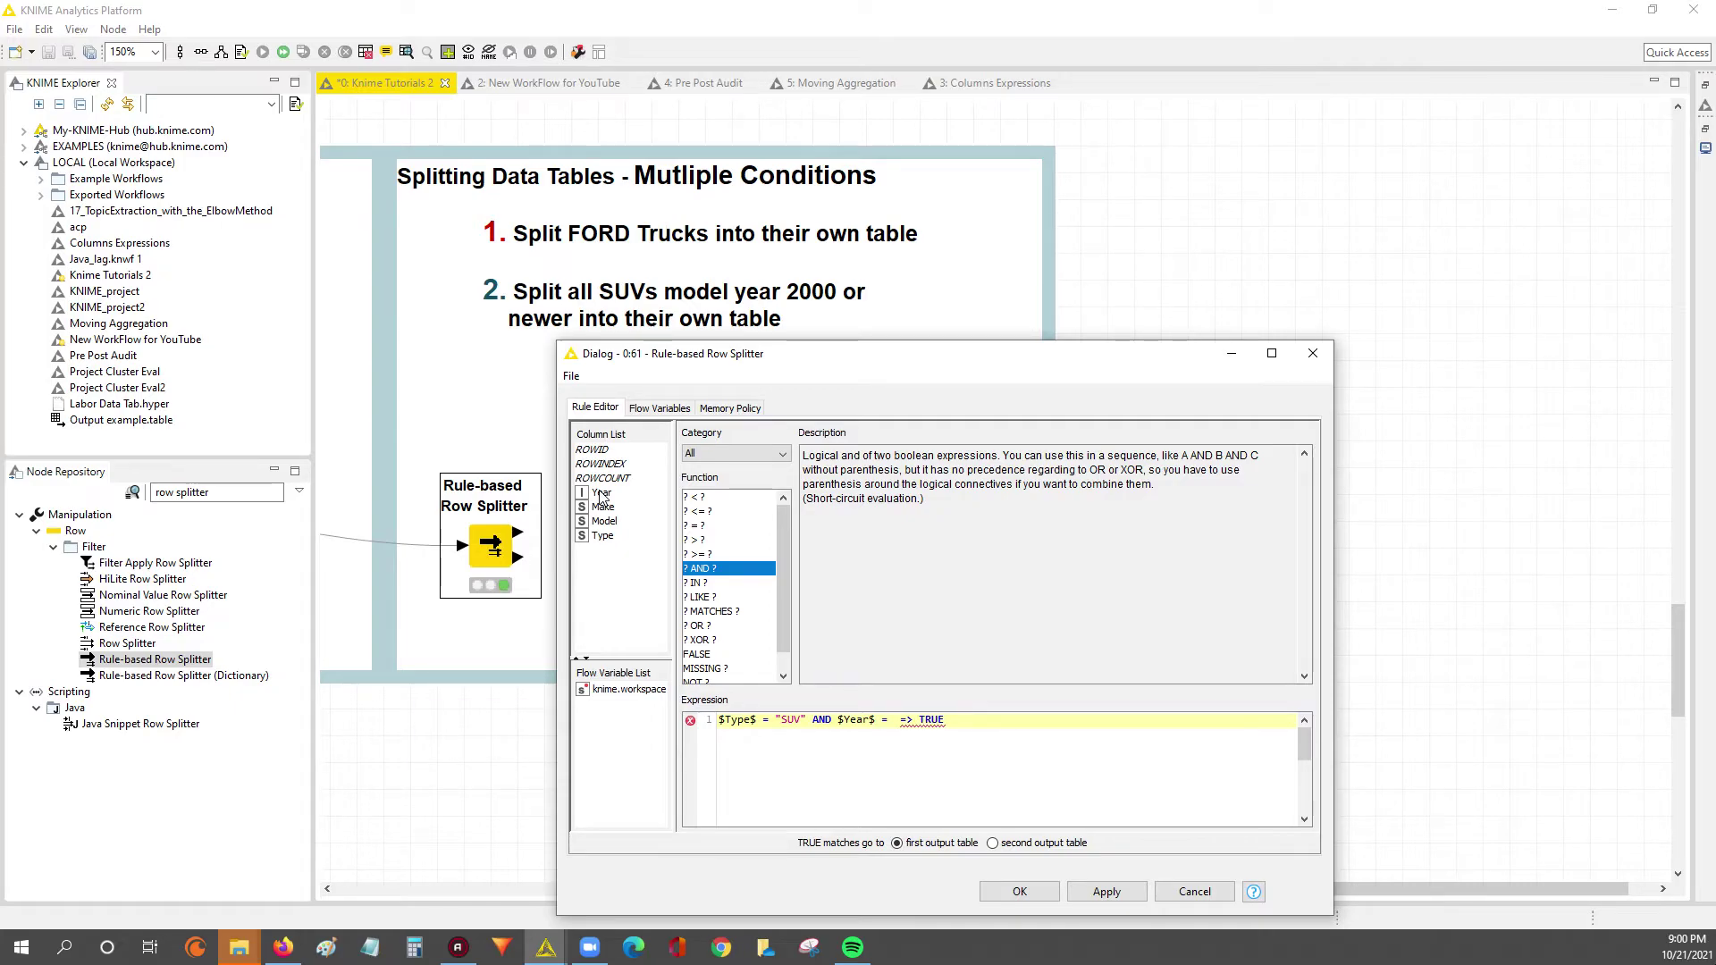
key("BackSpace")
key("BackSpace")
type(">= 2000")
Step: Review both conditions of the SUV rule and keep TRUE matches going to the first output table
left_click_drag(720, 720, 892, 723)
left_click(836, 724)
left_click(894, 722)
left_click(984, 722)
left_click_drag(984, 723, 714, 704)
left_click(718, 723)
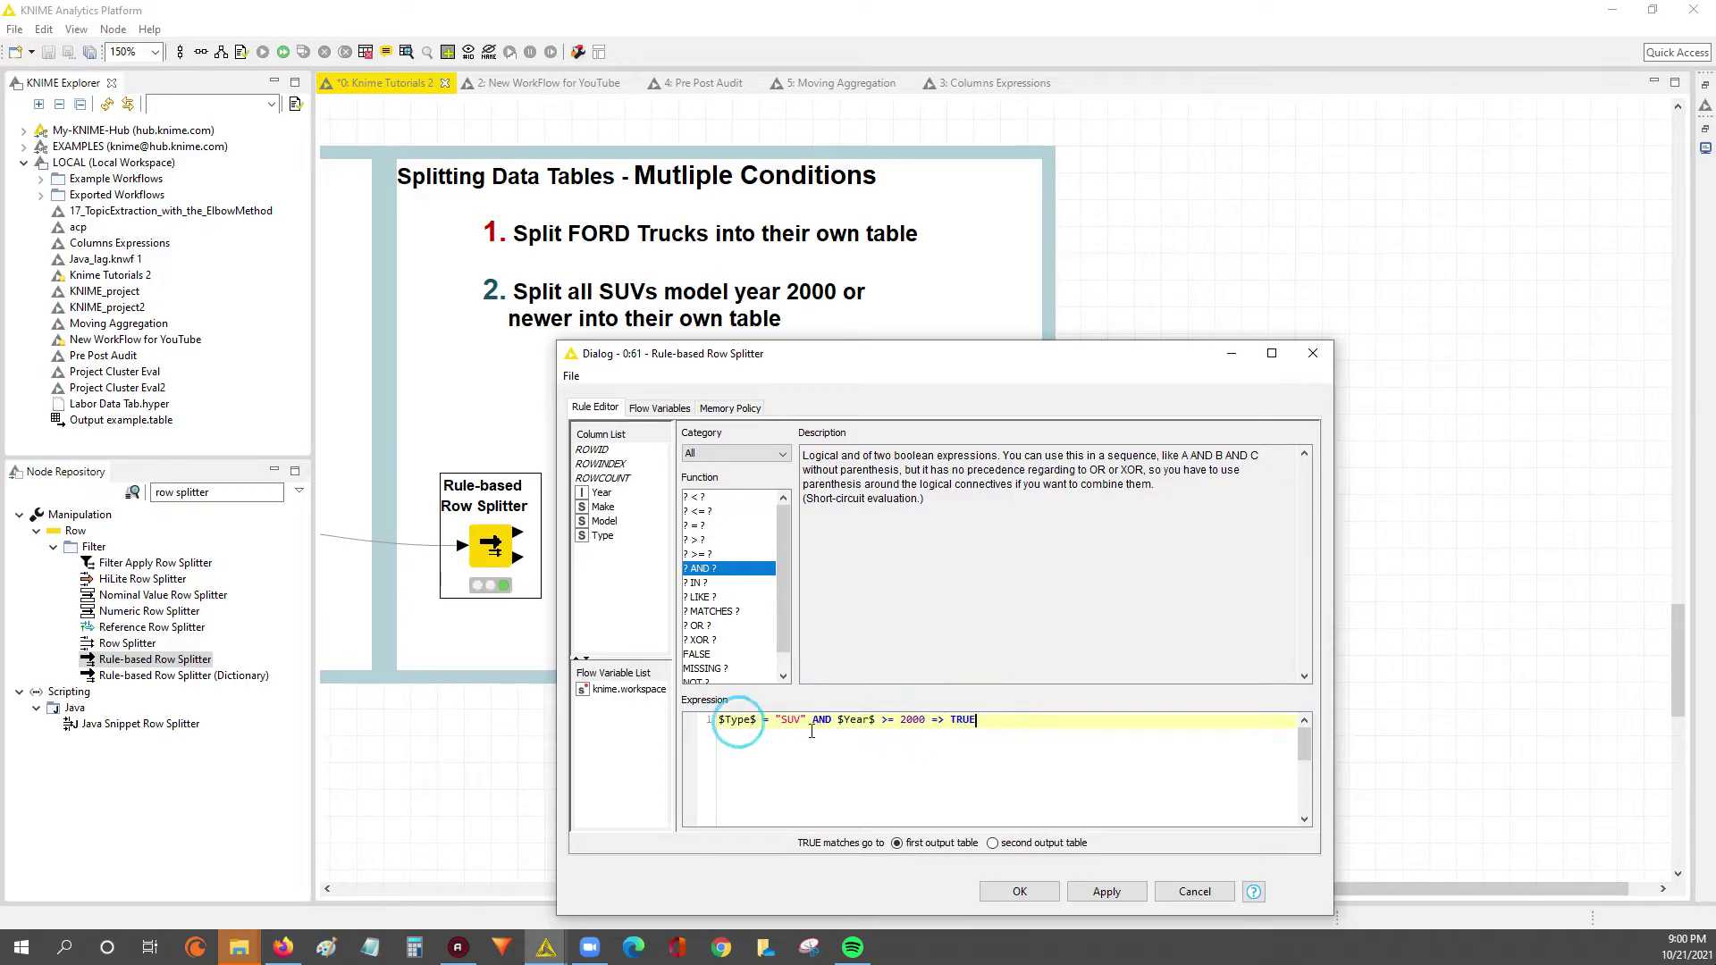
left_click(930, 849)
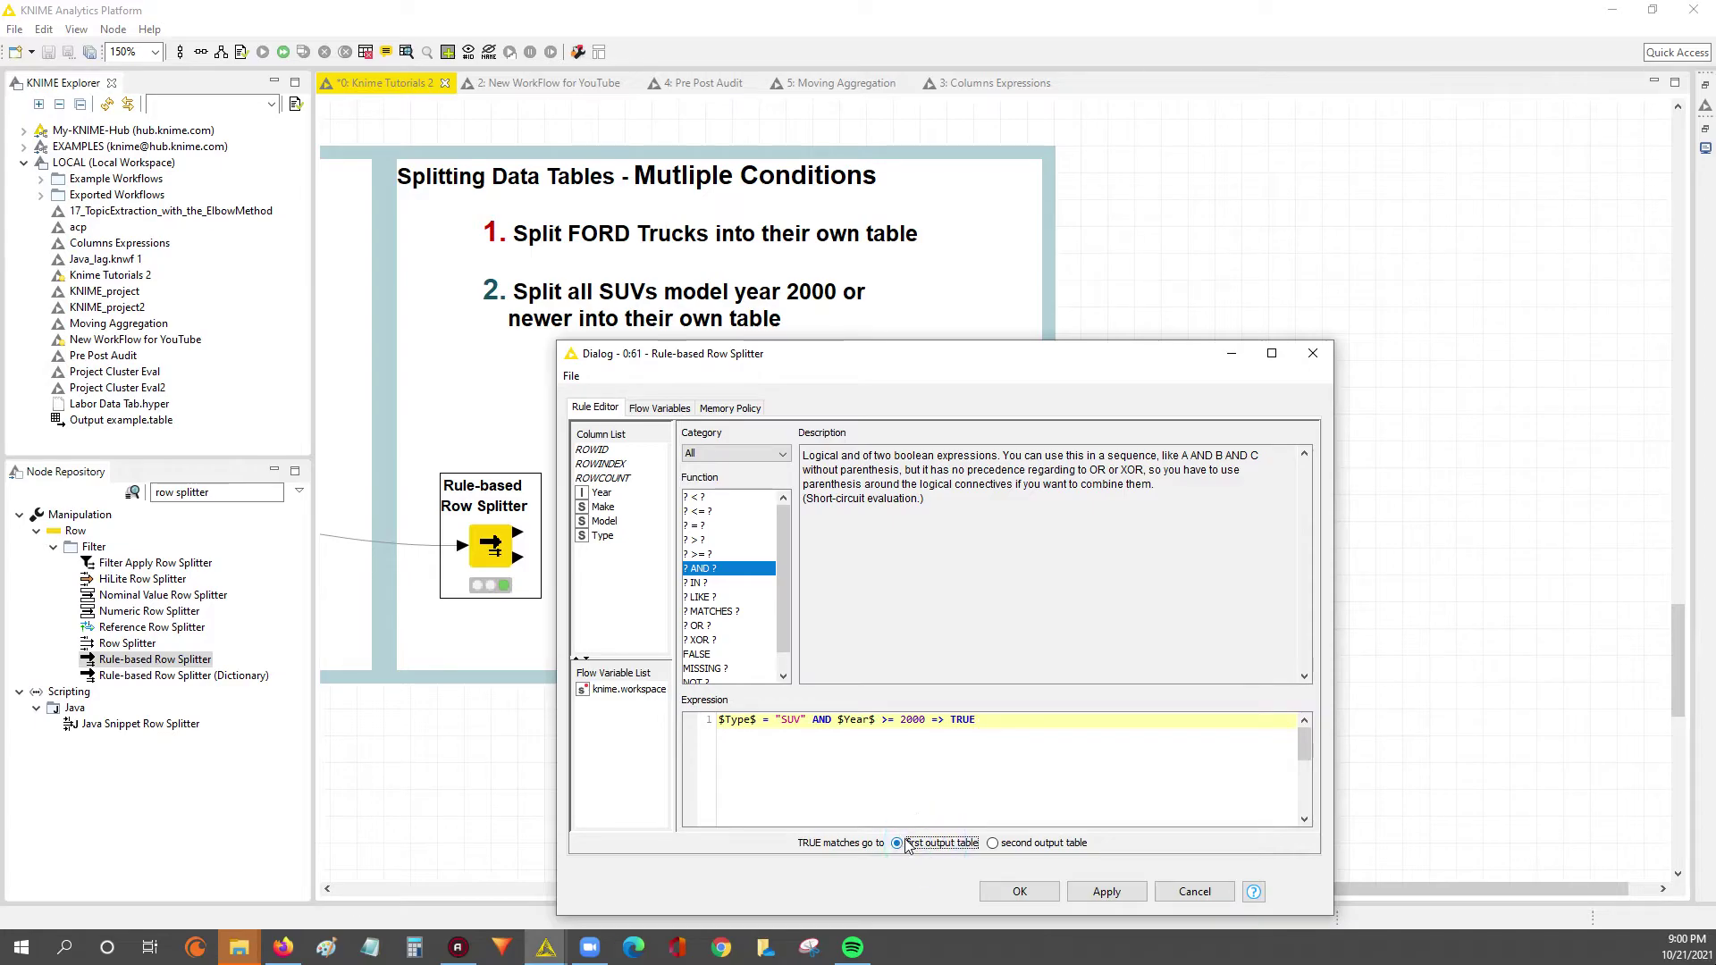
Step: Delete the >= operator after $Year$, reinsert it as the >= function, and remove the extra space before 2000
double_click(883, 722)
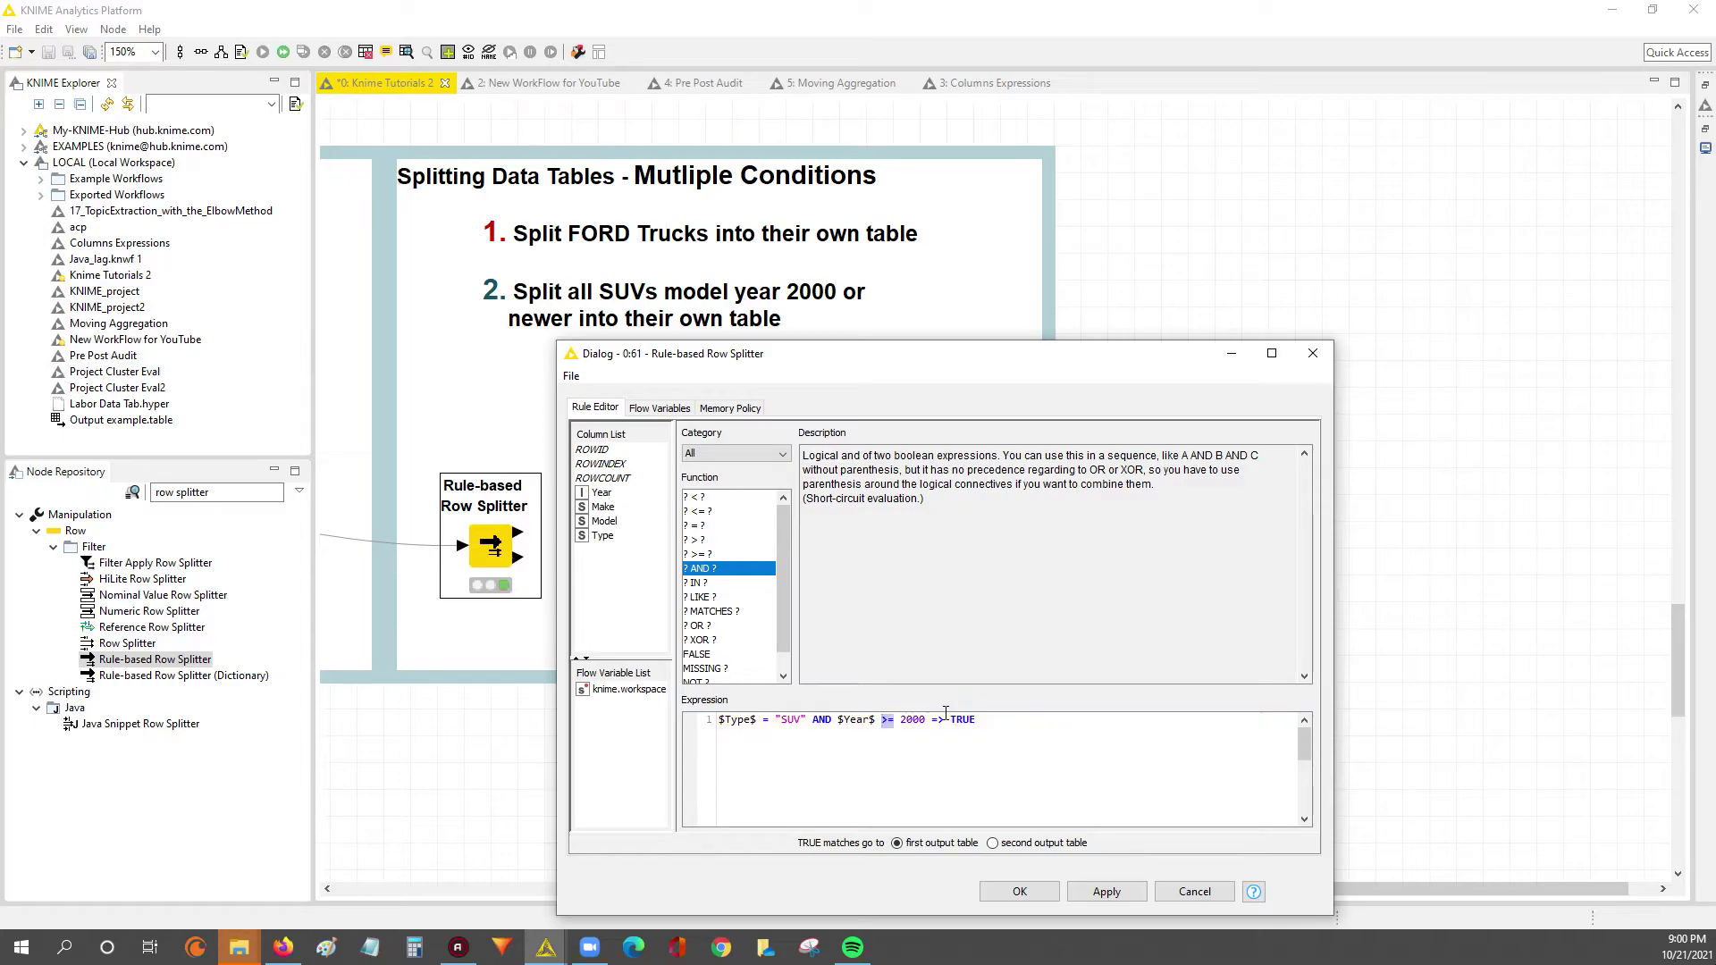
key("BackSpace")
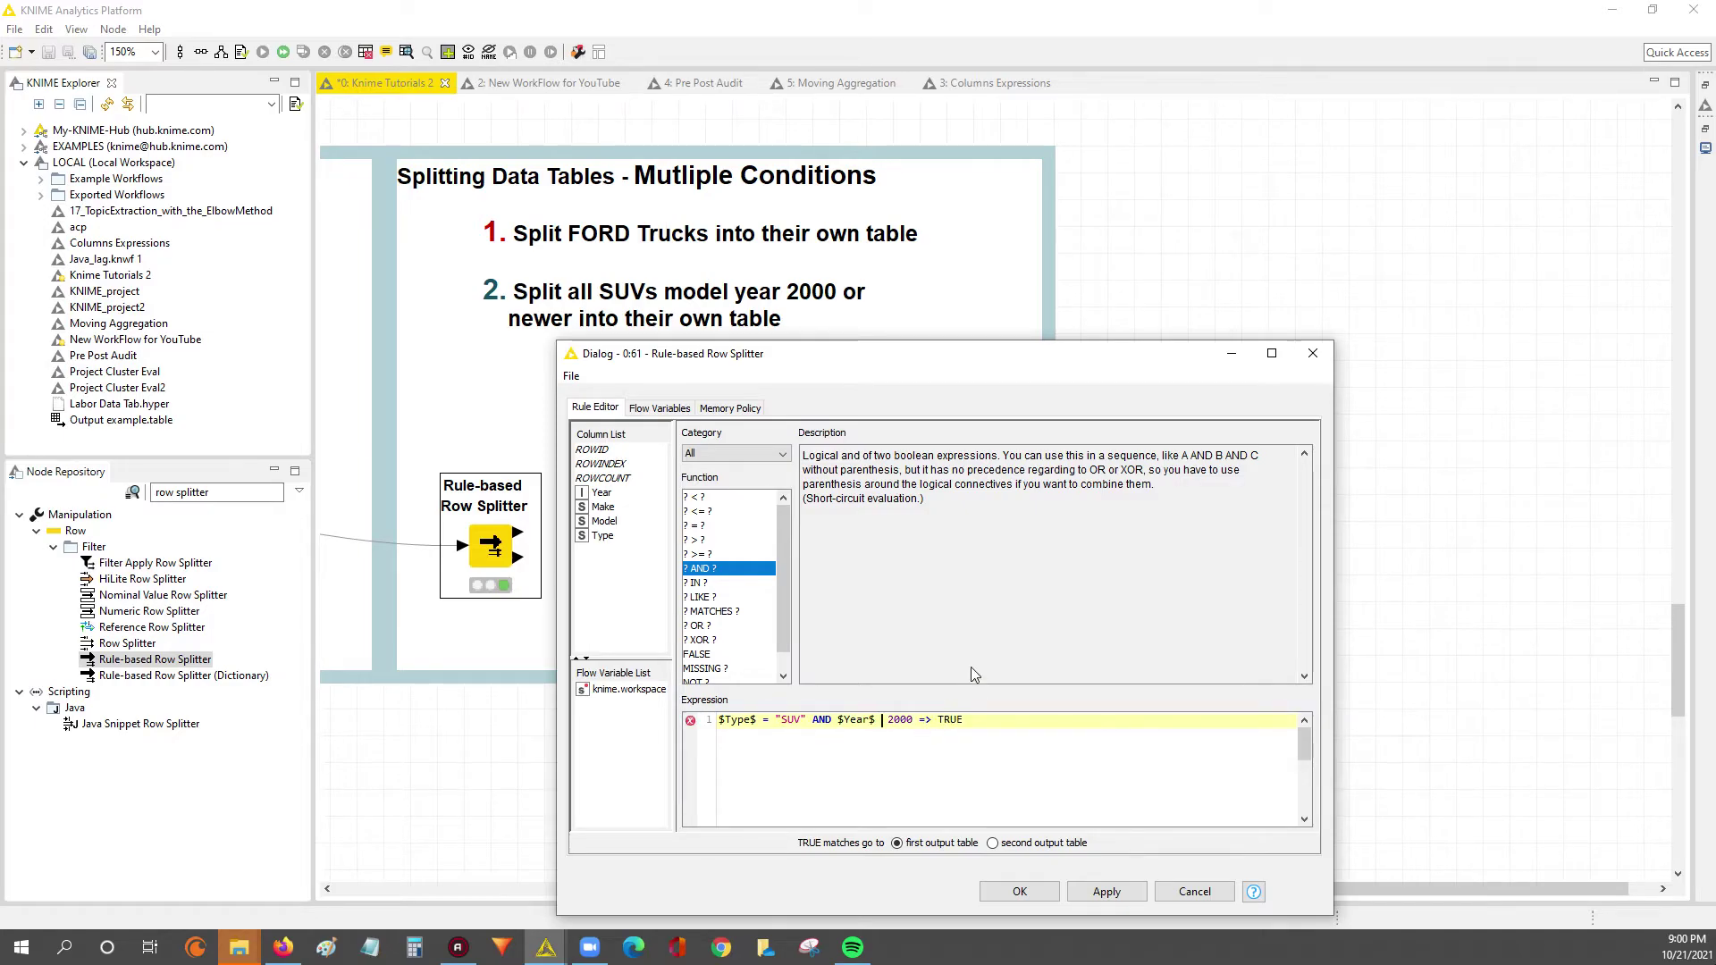
left_click(712, 556)
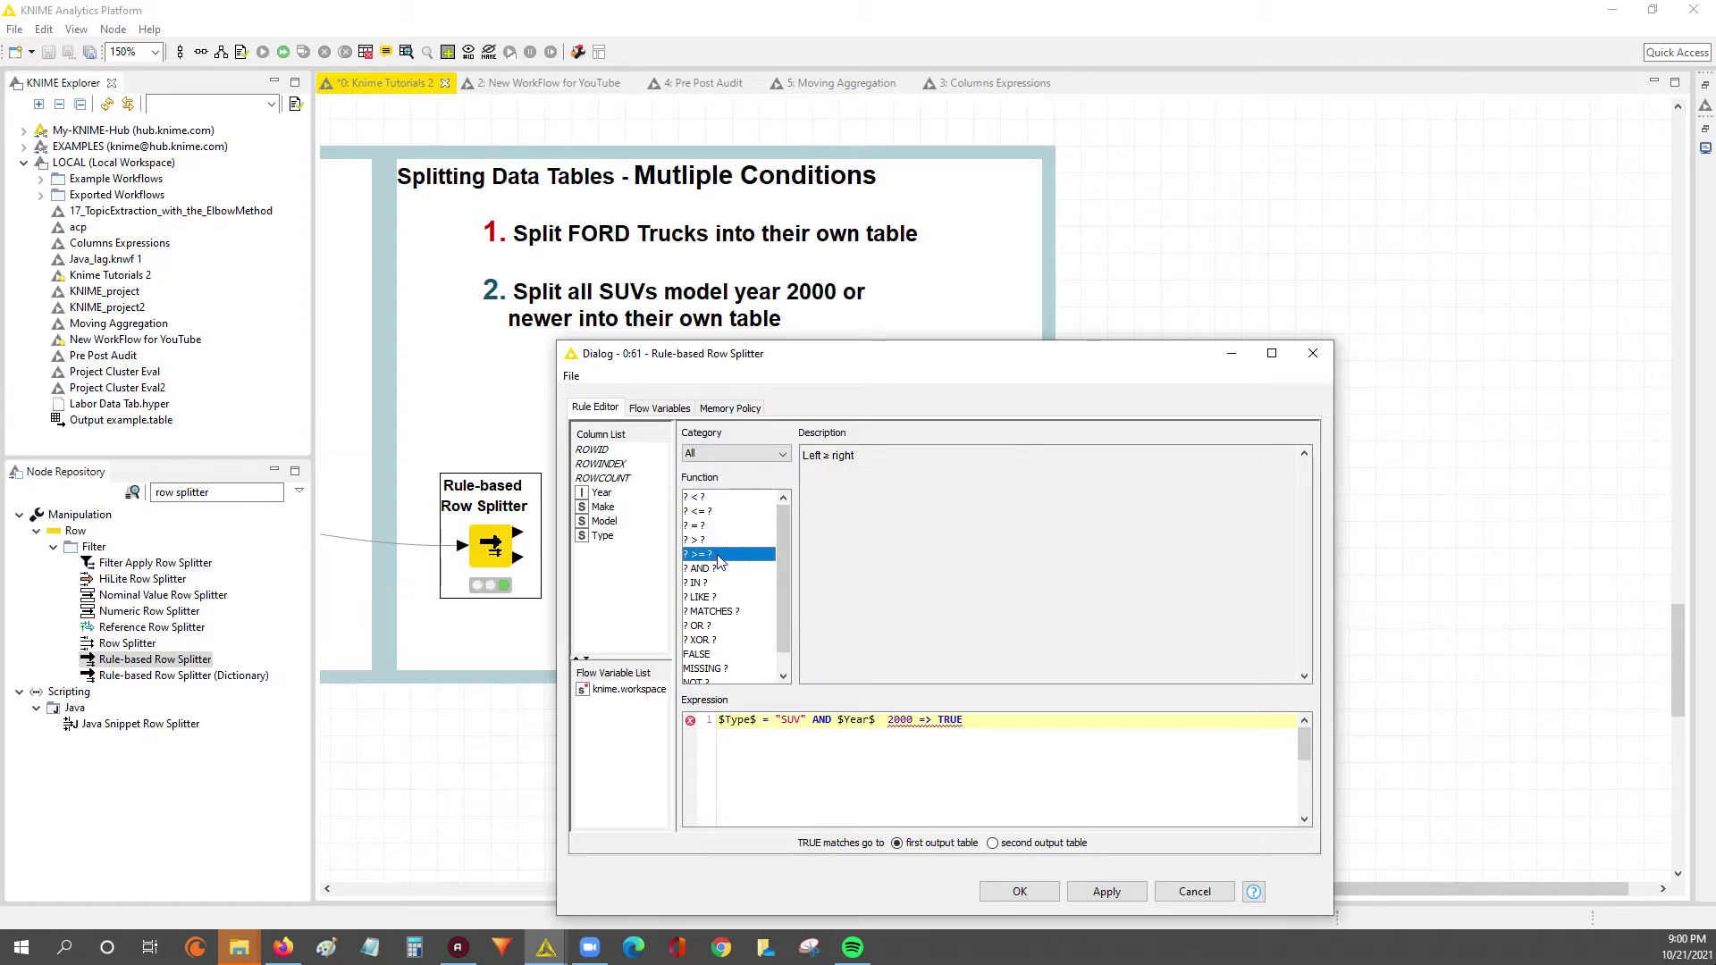
double_click(717, 556)
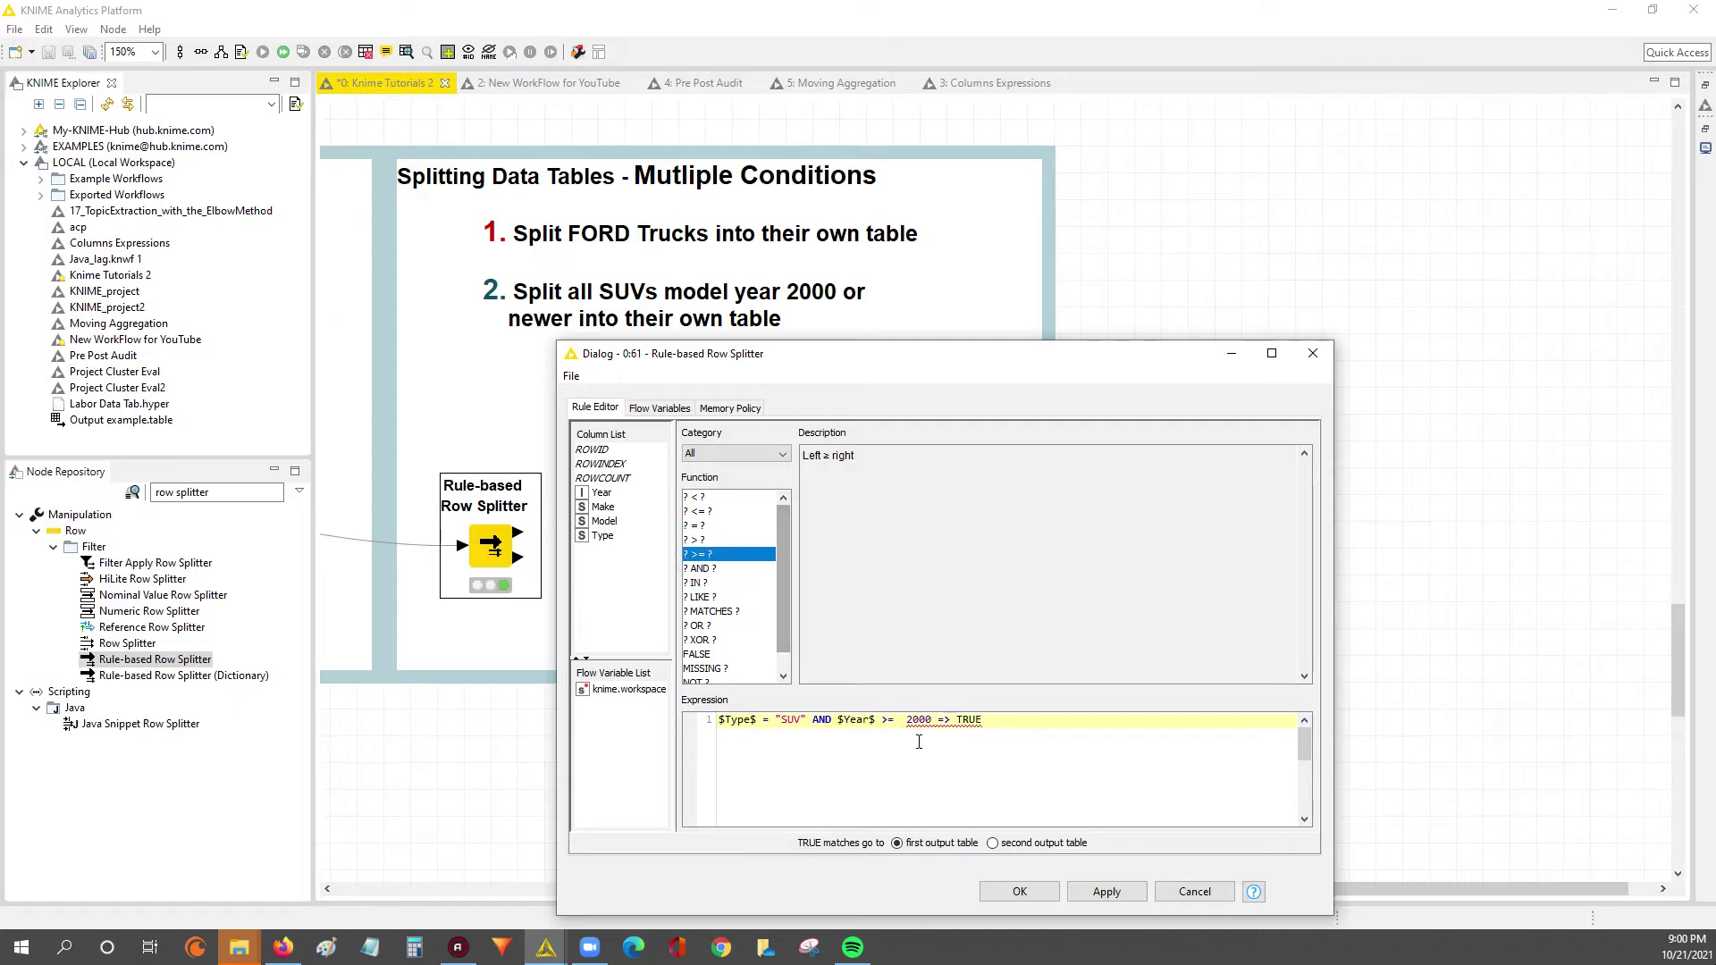
key("BackSpace")
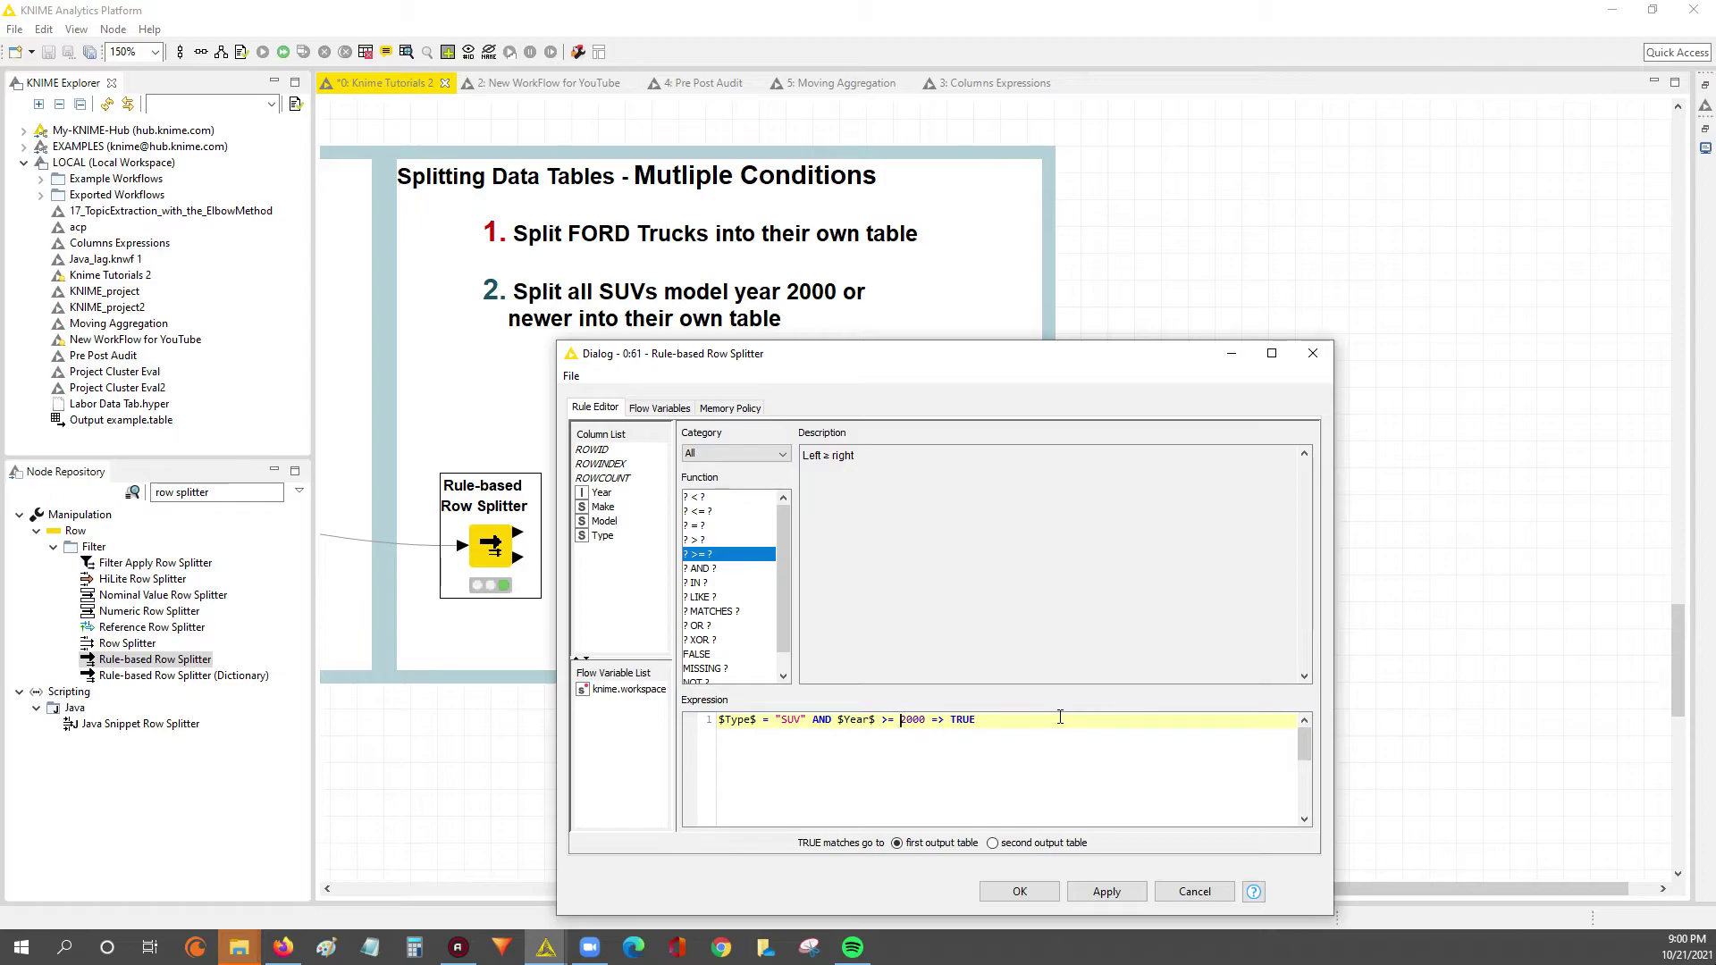
Step: Examine the >= operator's characters and the Type and Year conditions in the completed SUV rule
key("Right")
key("Left")
key("Left")
key("Left")
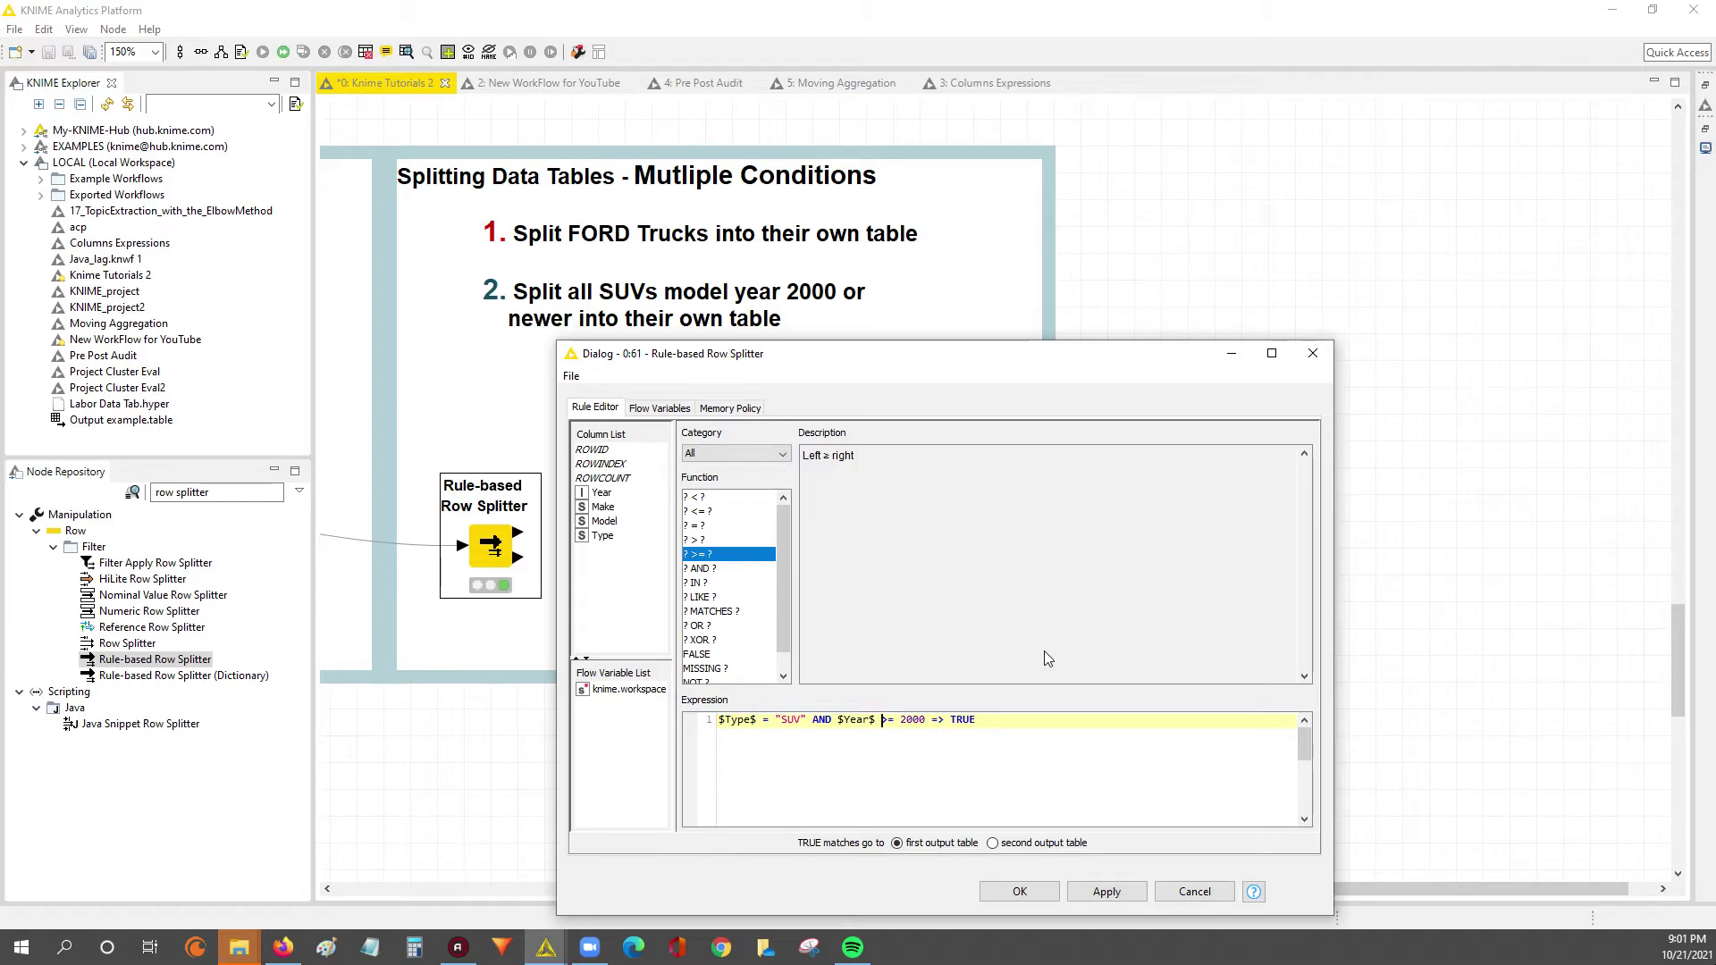
key("Right")
key("Right")
left_click_drag(996, 726, 789, 720)
left_click(719, 726)
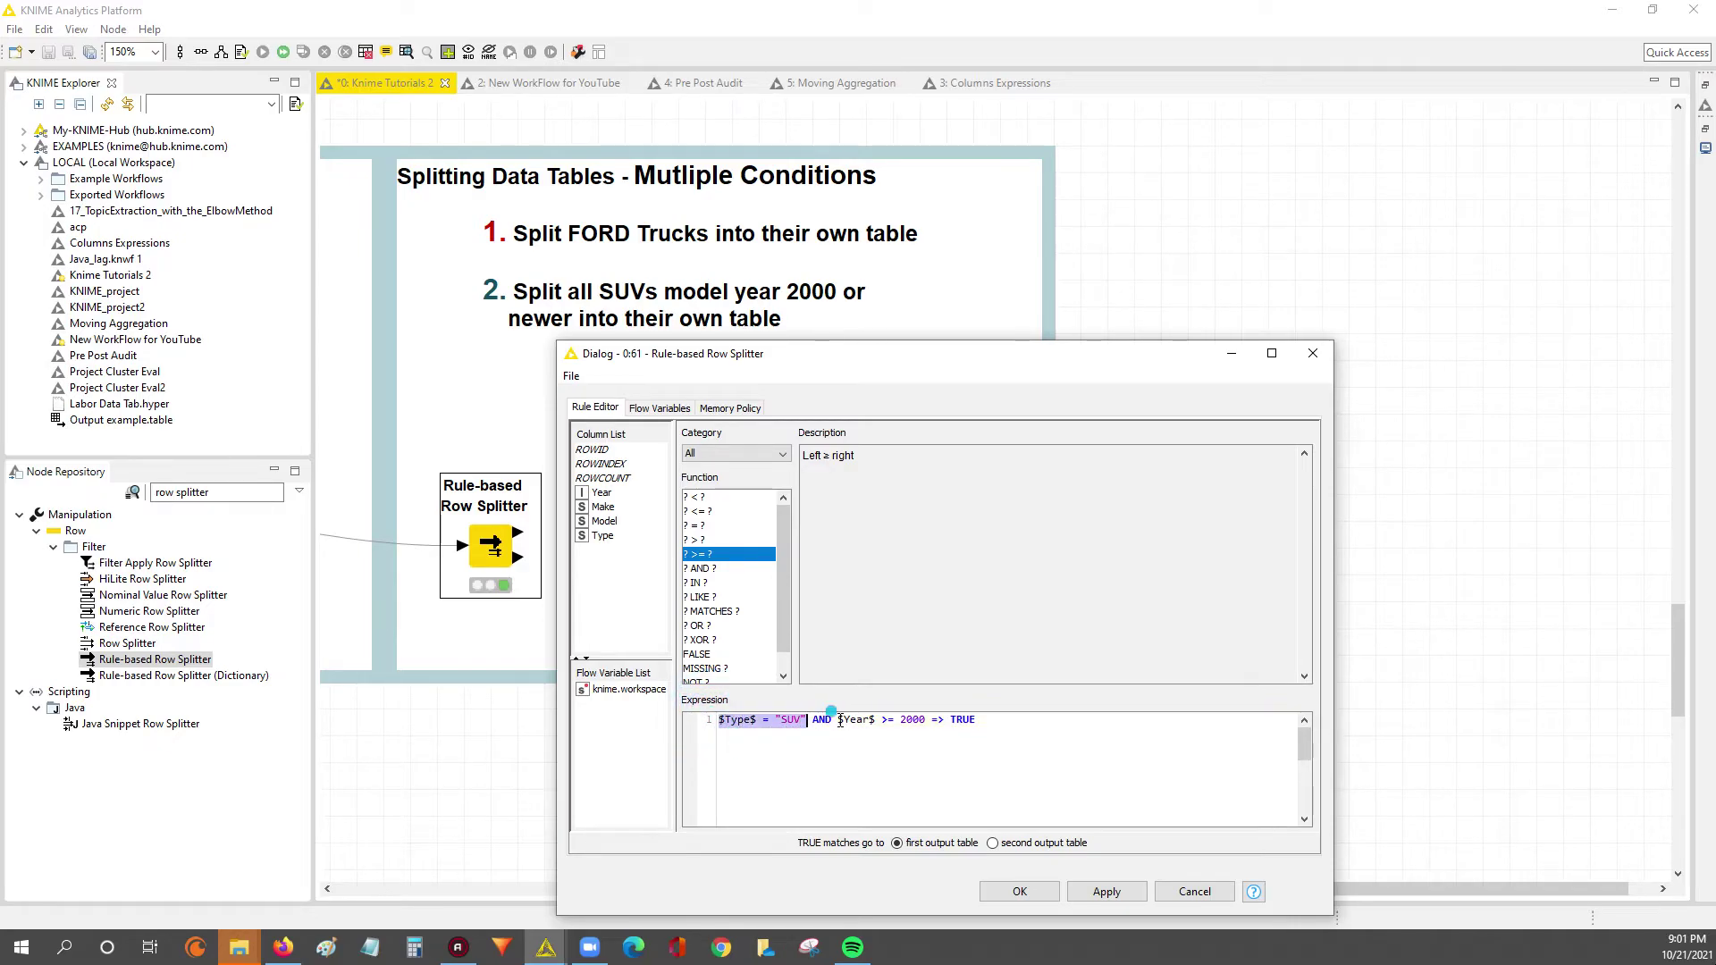
left_click_drag(841, 720, 929, 721)
left_click(983, 721)
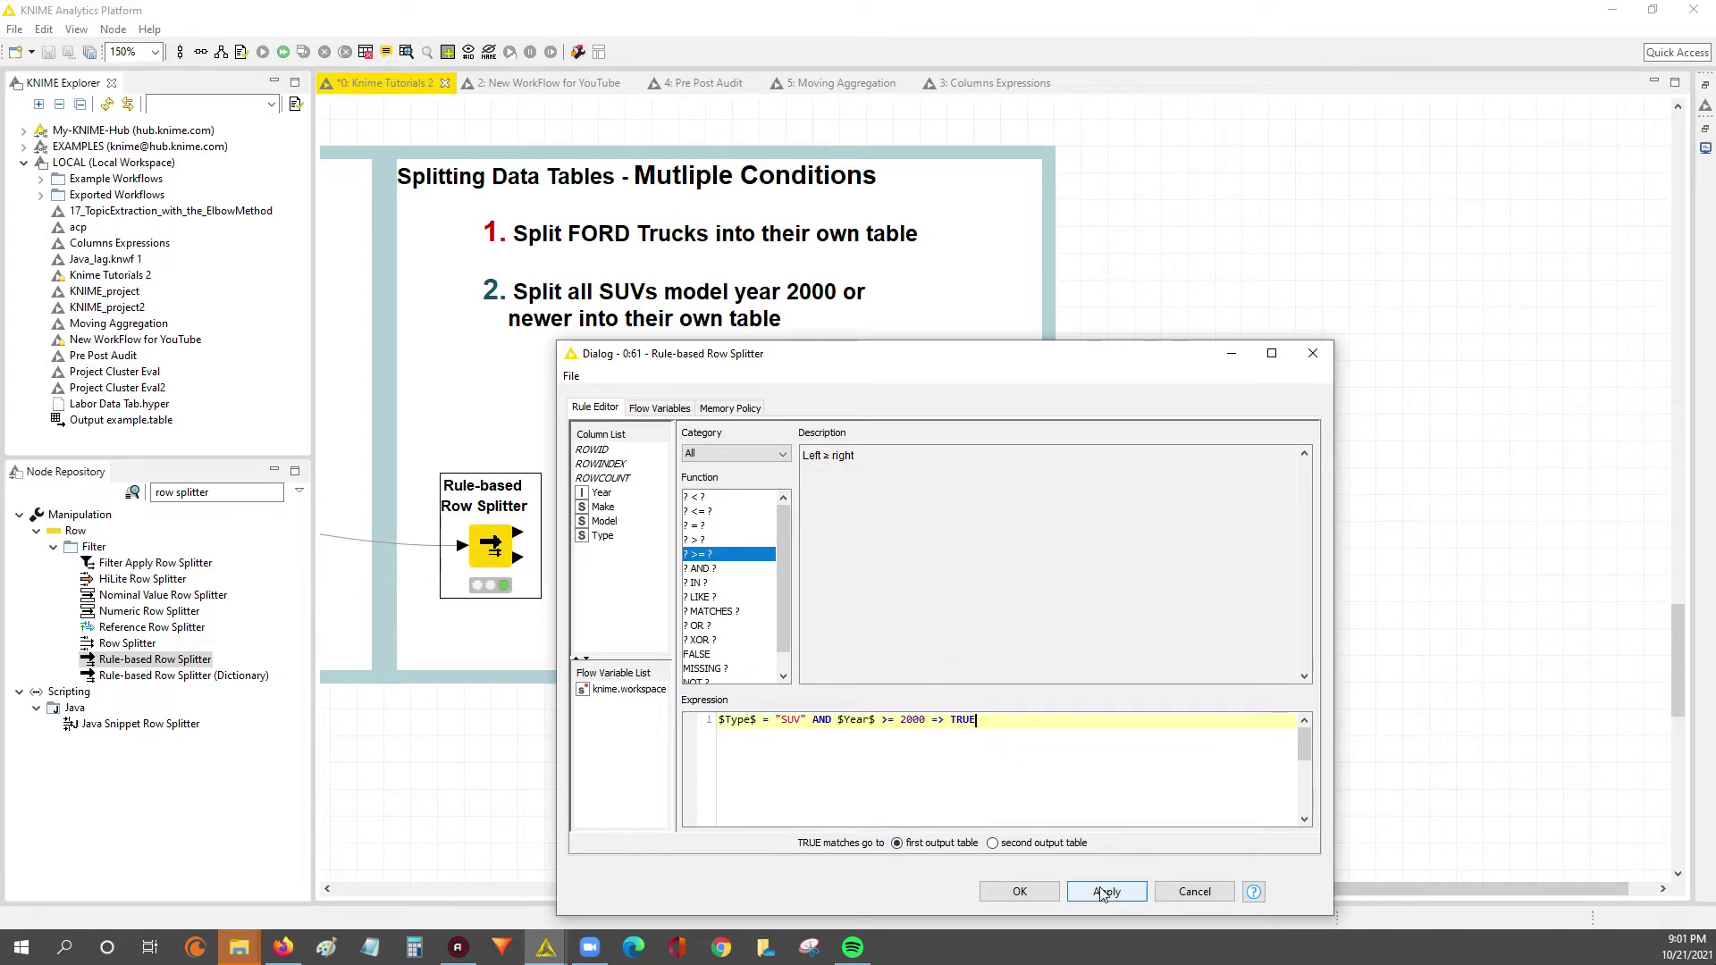
Step: Apply the SUV rule to the Rule-based Row Splitter, accept the node reset, and execute the node
left_click(1105, 892)
left_click_drag(1084, 437, 1116, 417)
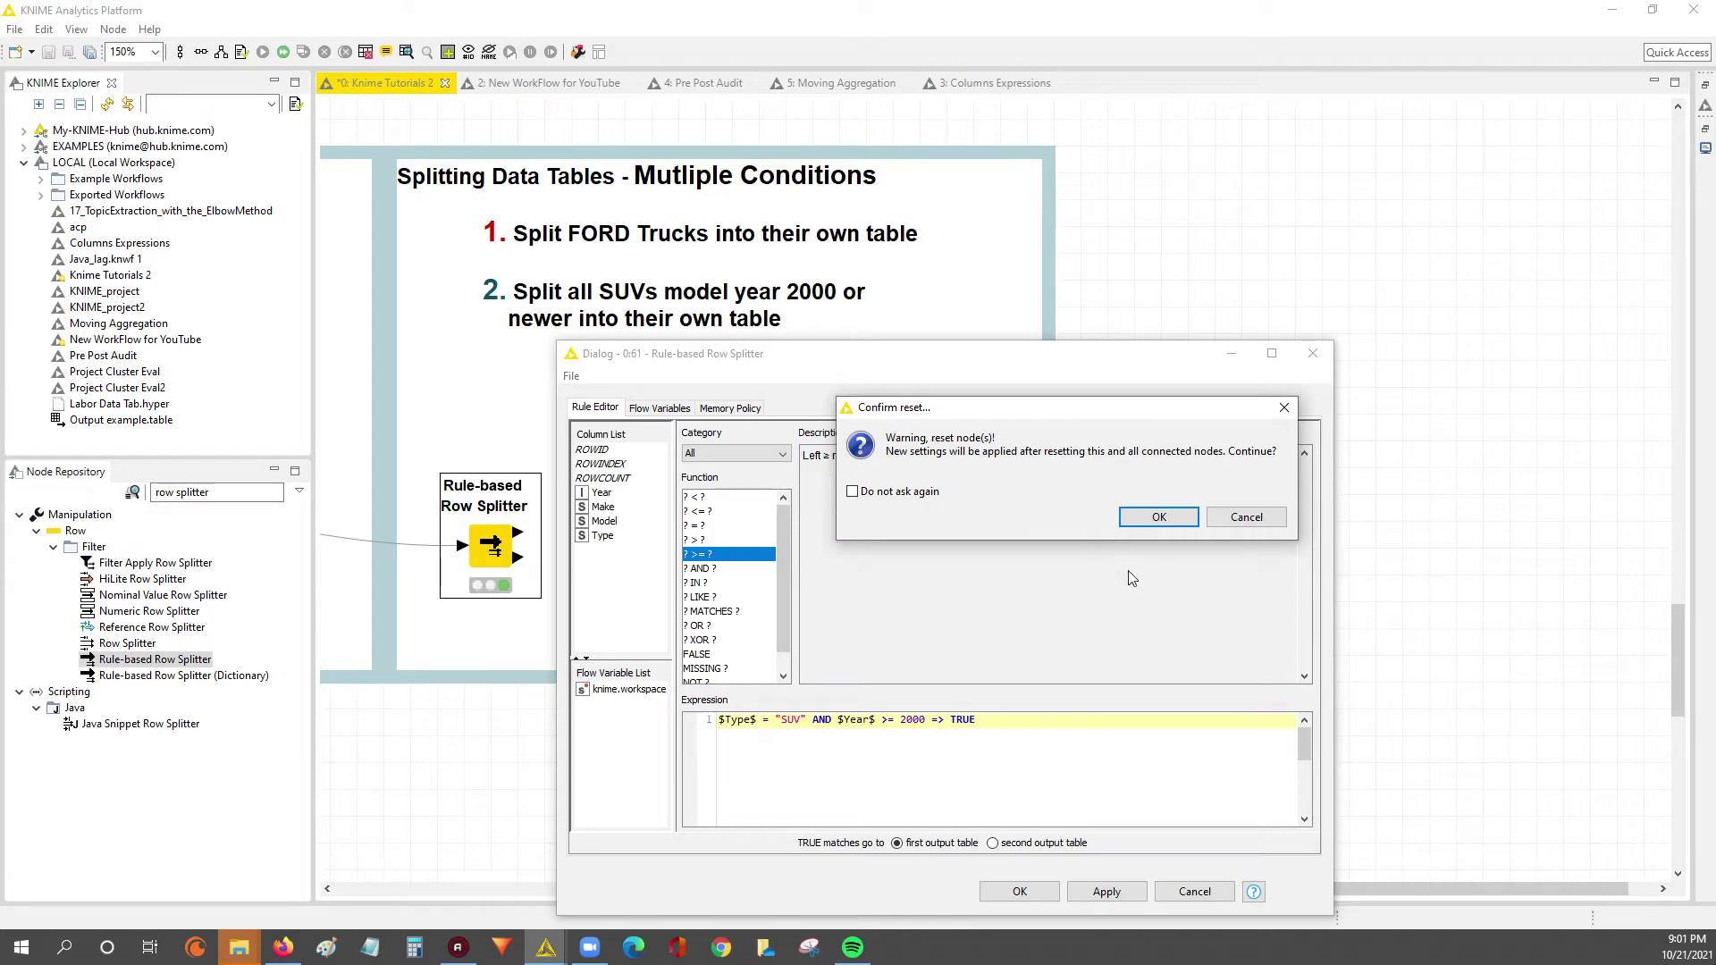
left_click(1157, 519)
left_click(1022, 889)
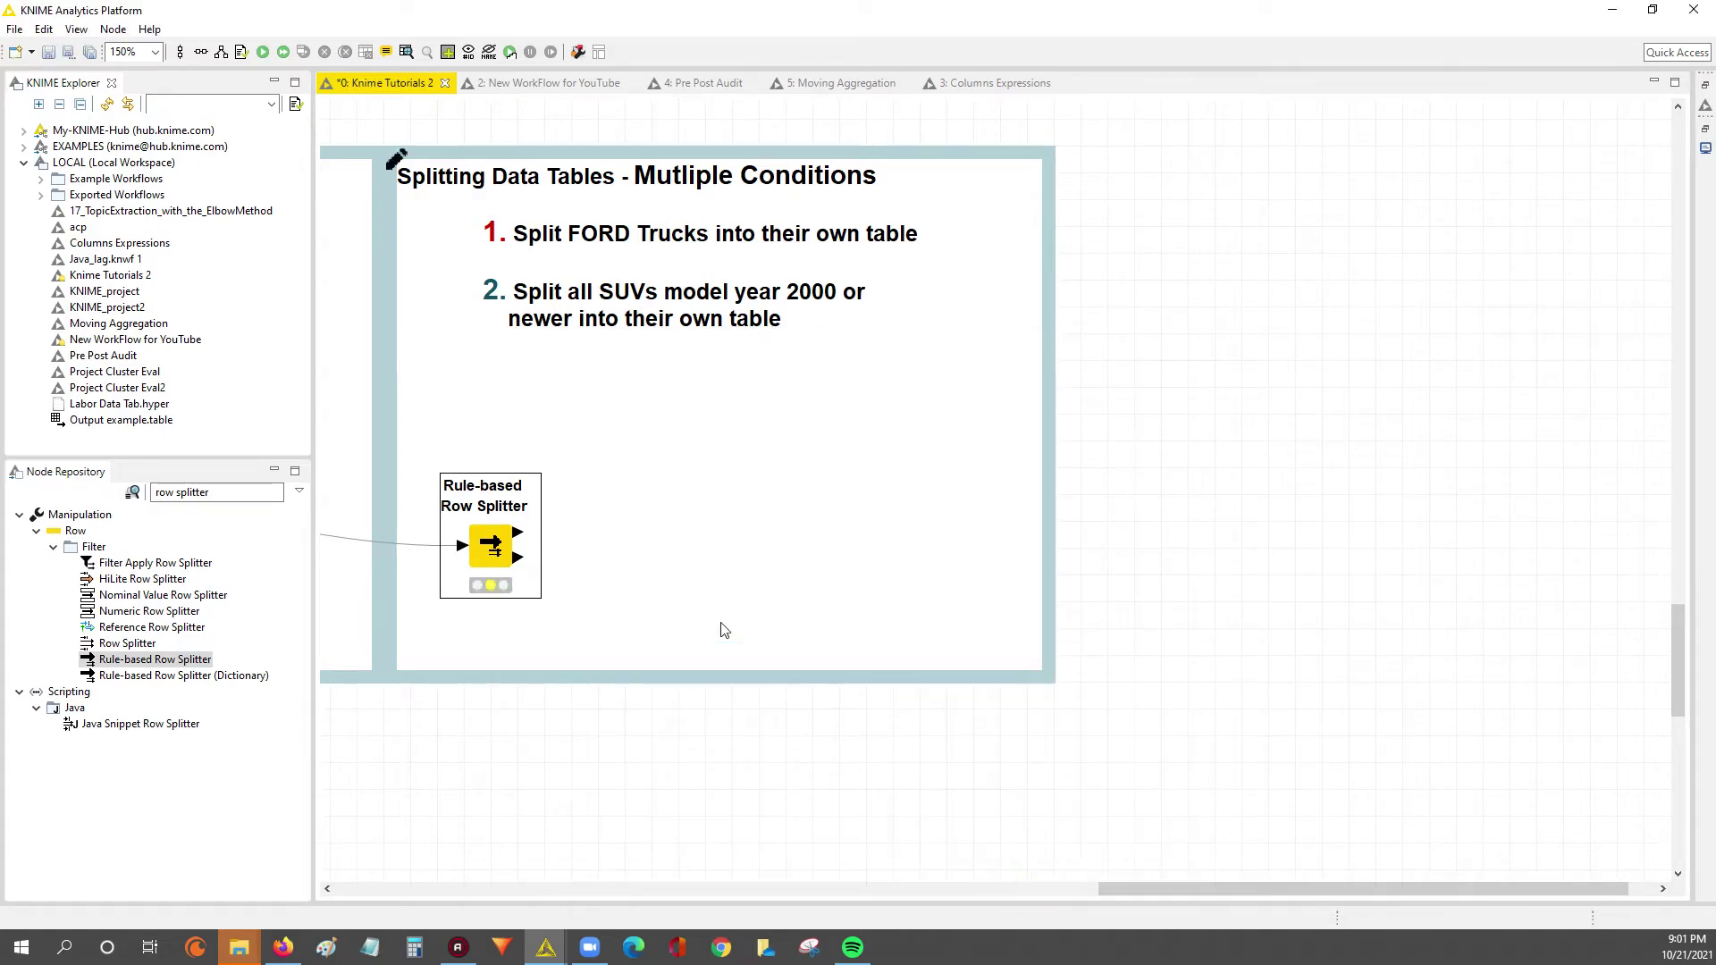
right_click(516, 543)
left_click(560, 134)
Step: Open the splitter's first output table, place the Type column beside Year, and sort by Year ascending
right_click(492, 558)
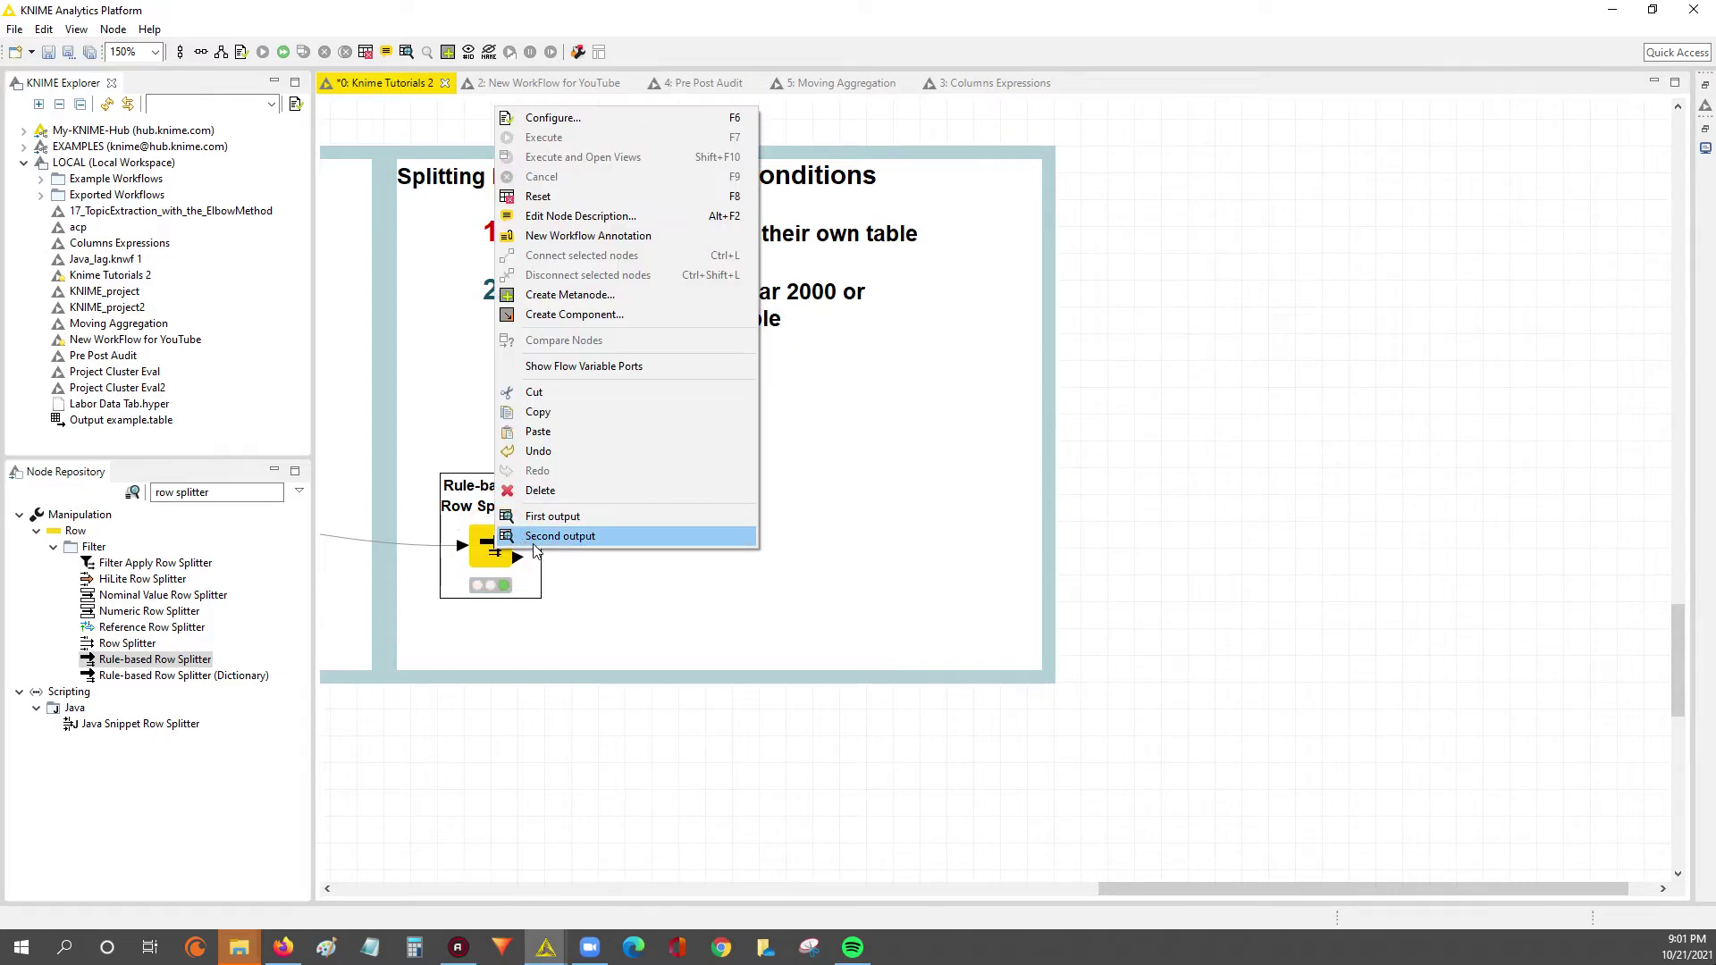
left_click(564, 515)
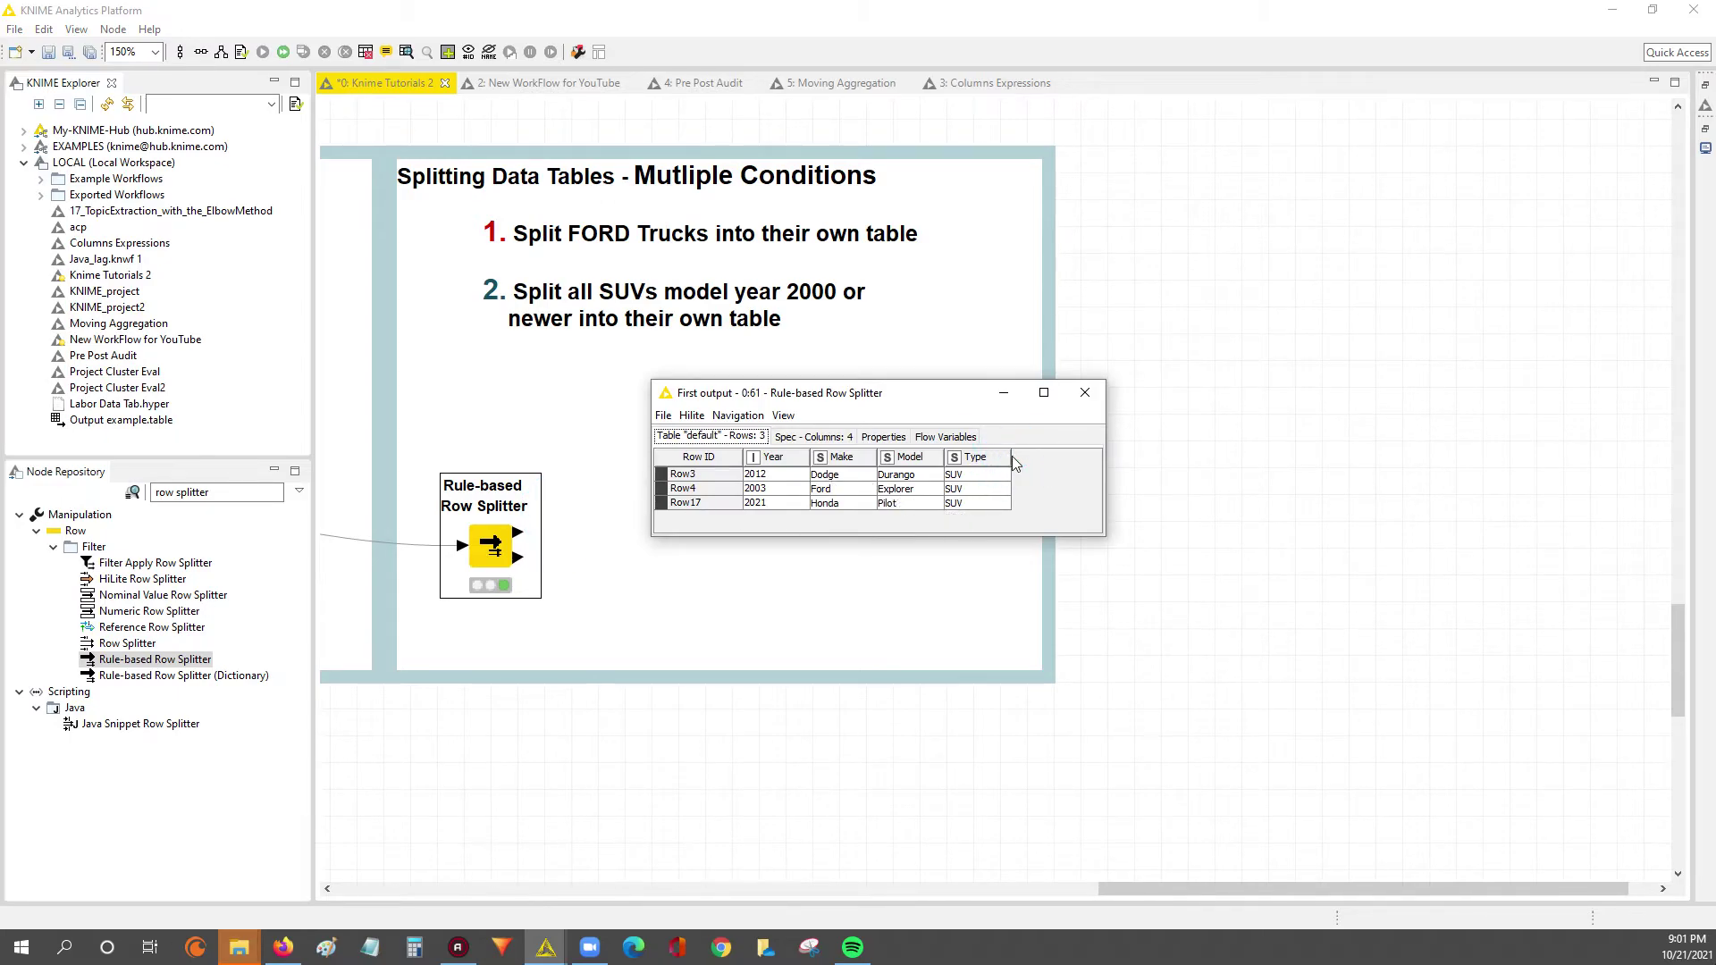
left_click_drag(991, 457, 875, 468)
right_click(779, 457)
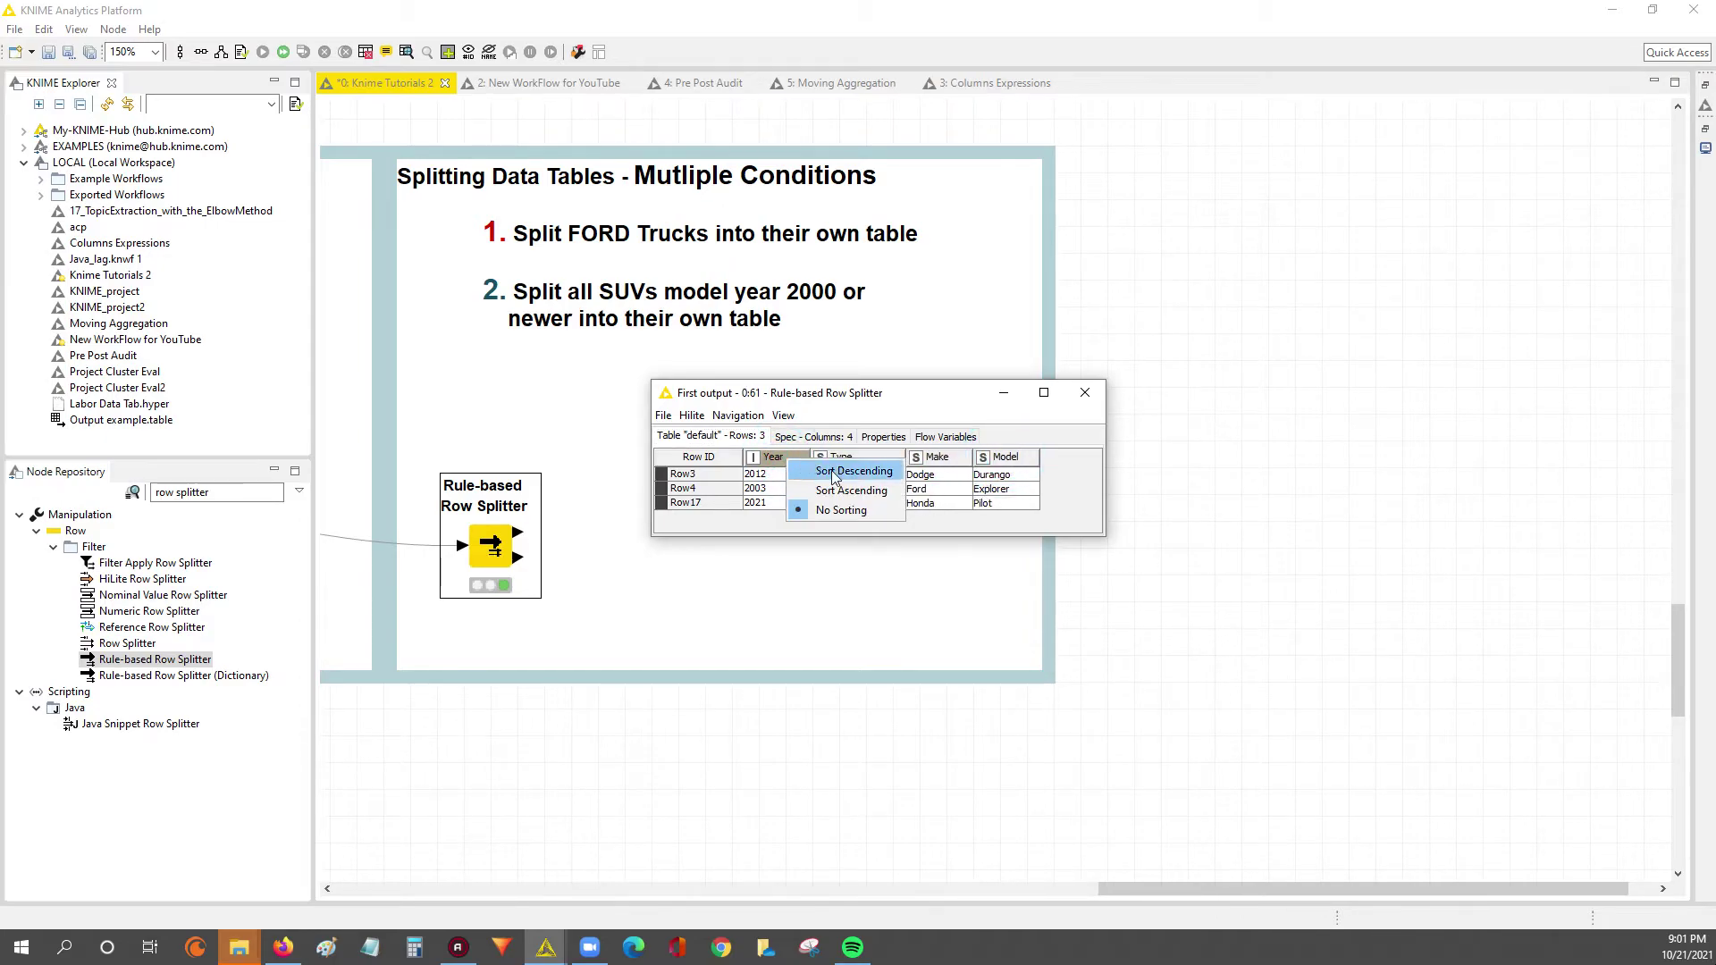
left_click(827, 469)
Step: Check the Year and Type values of the first output against the SUV requirement and close the table
left_click(774, 477)
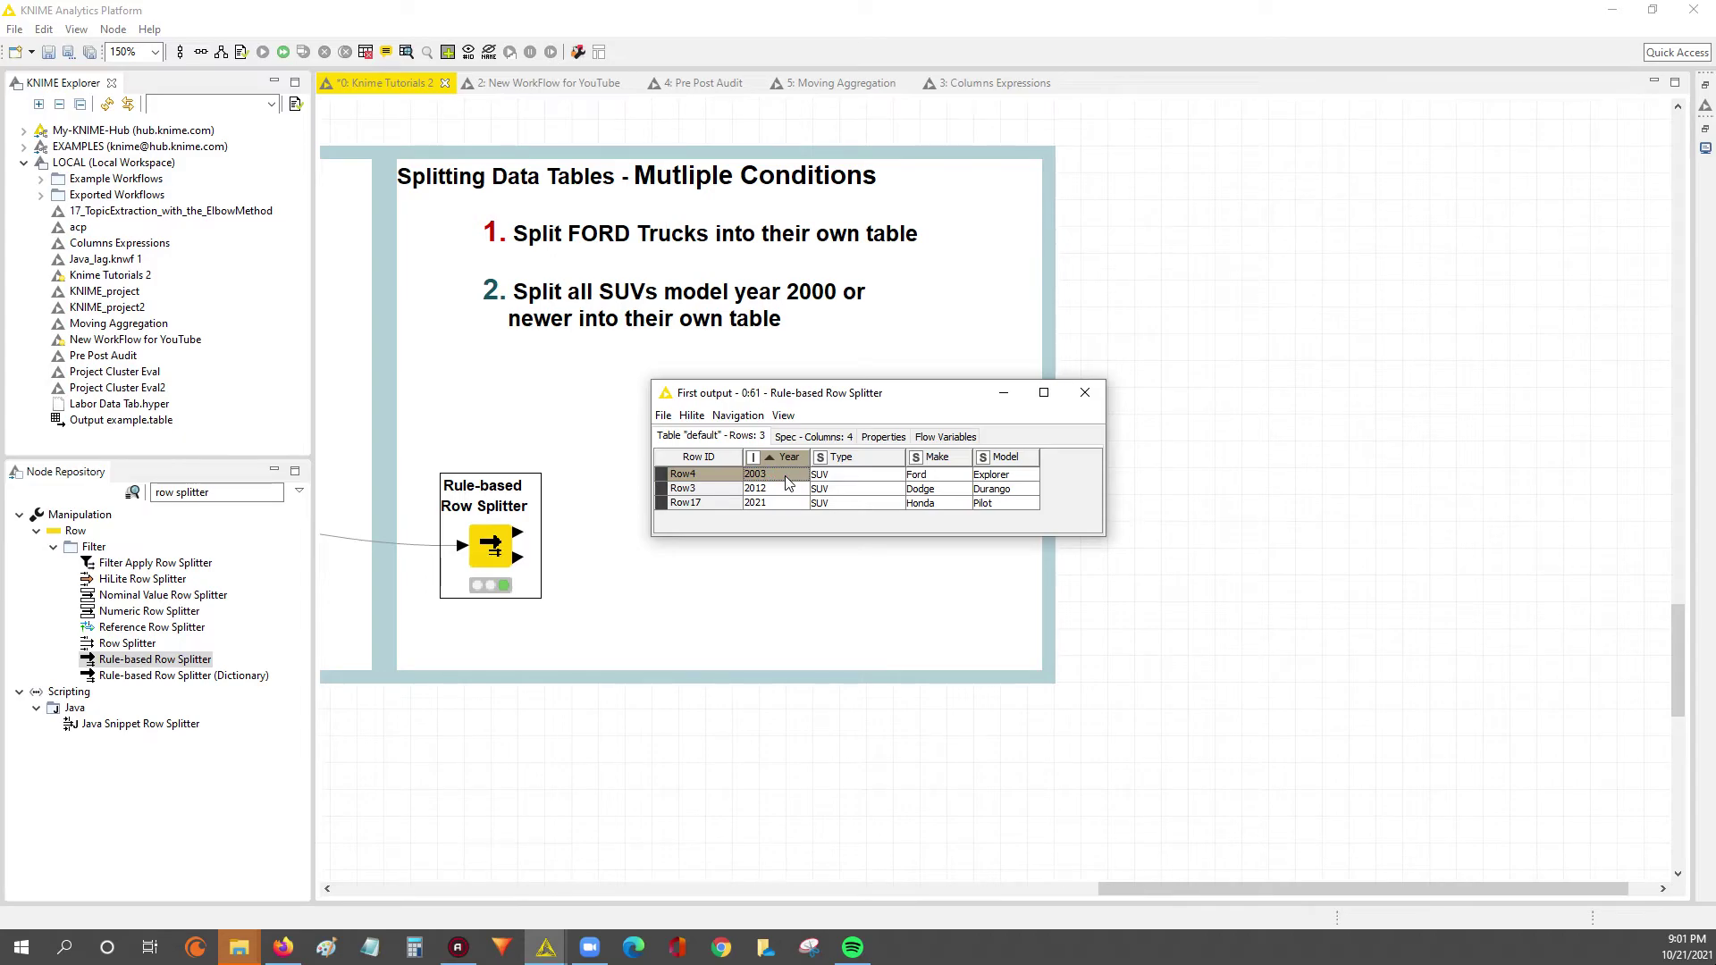
left_click_drag(789, 482, 838, 482)
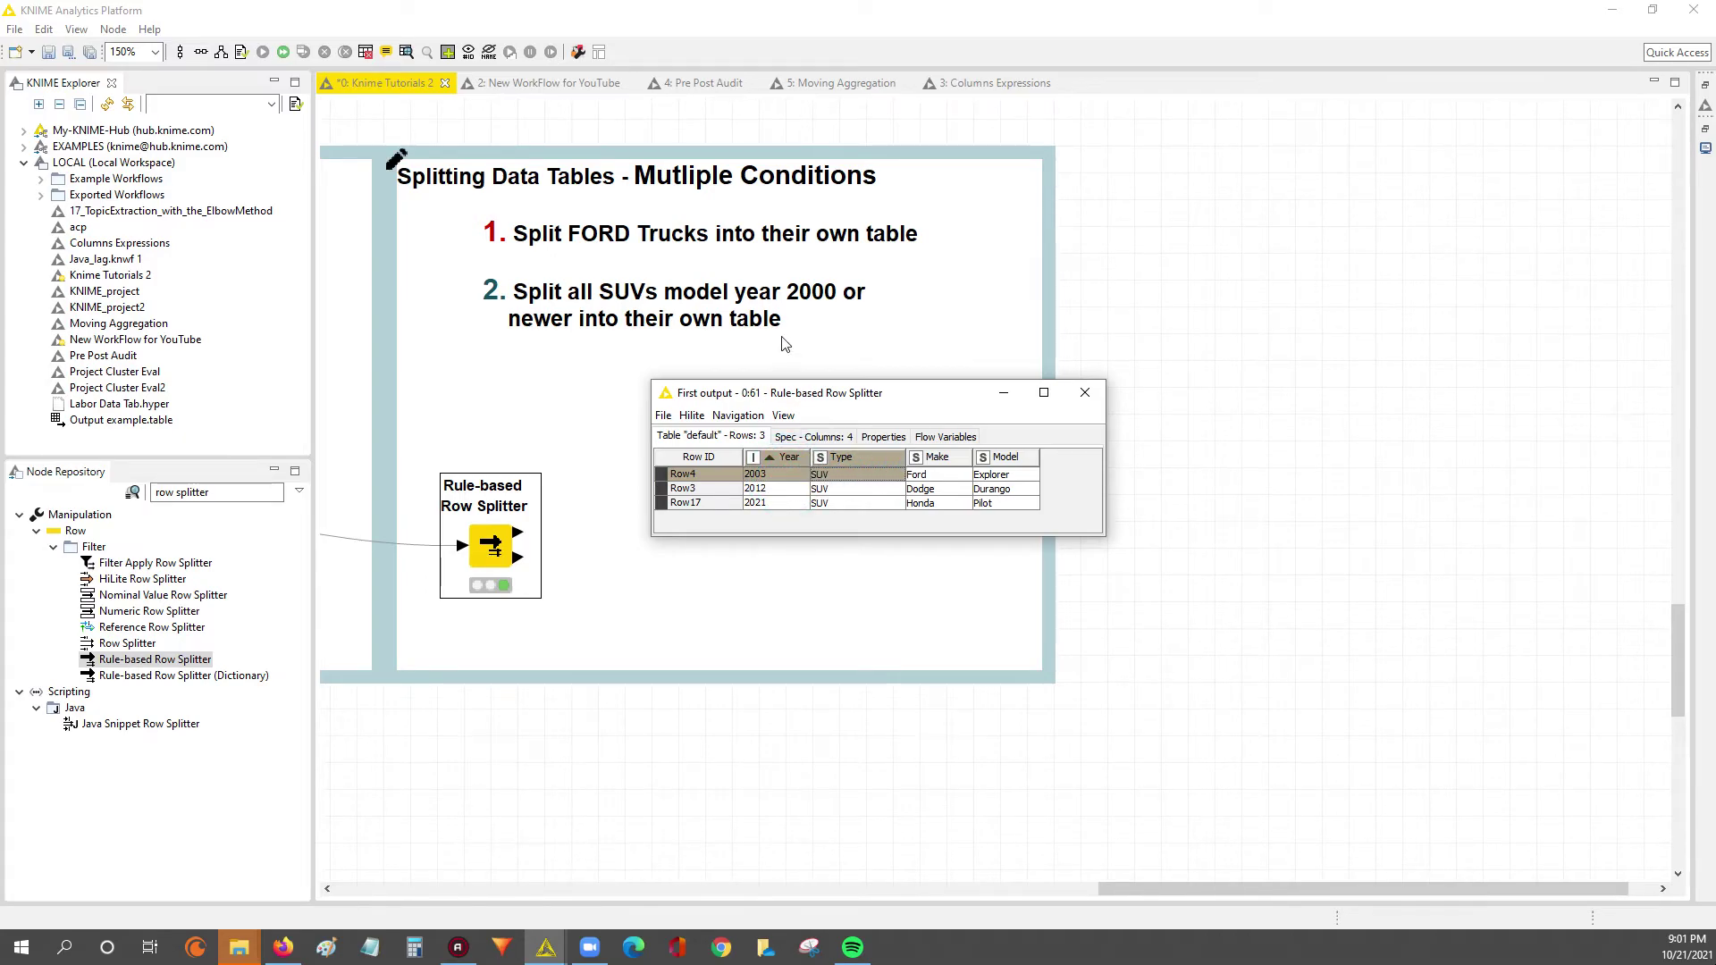
left_click_drag(813, 393, 855, 416)
left_click_drag(872, 494, 878, 523)
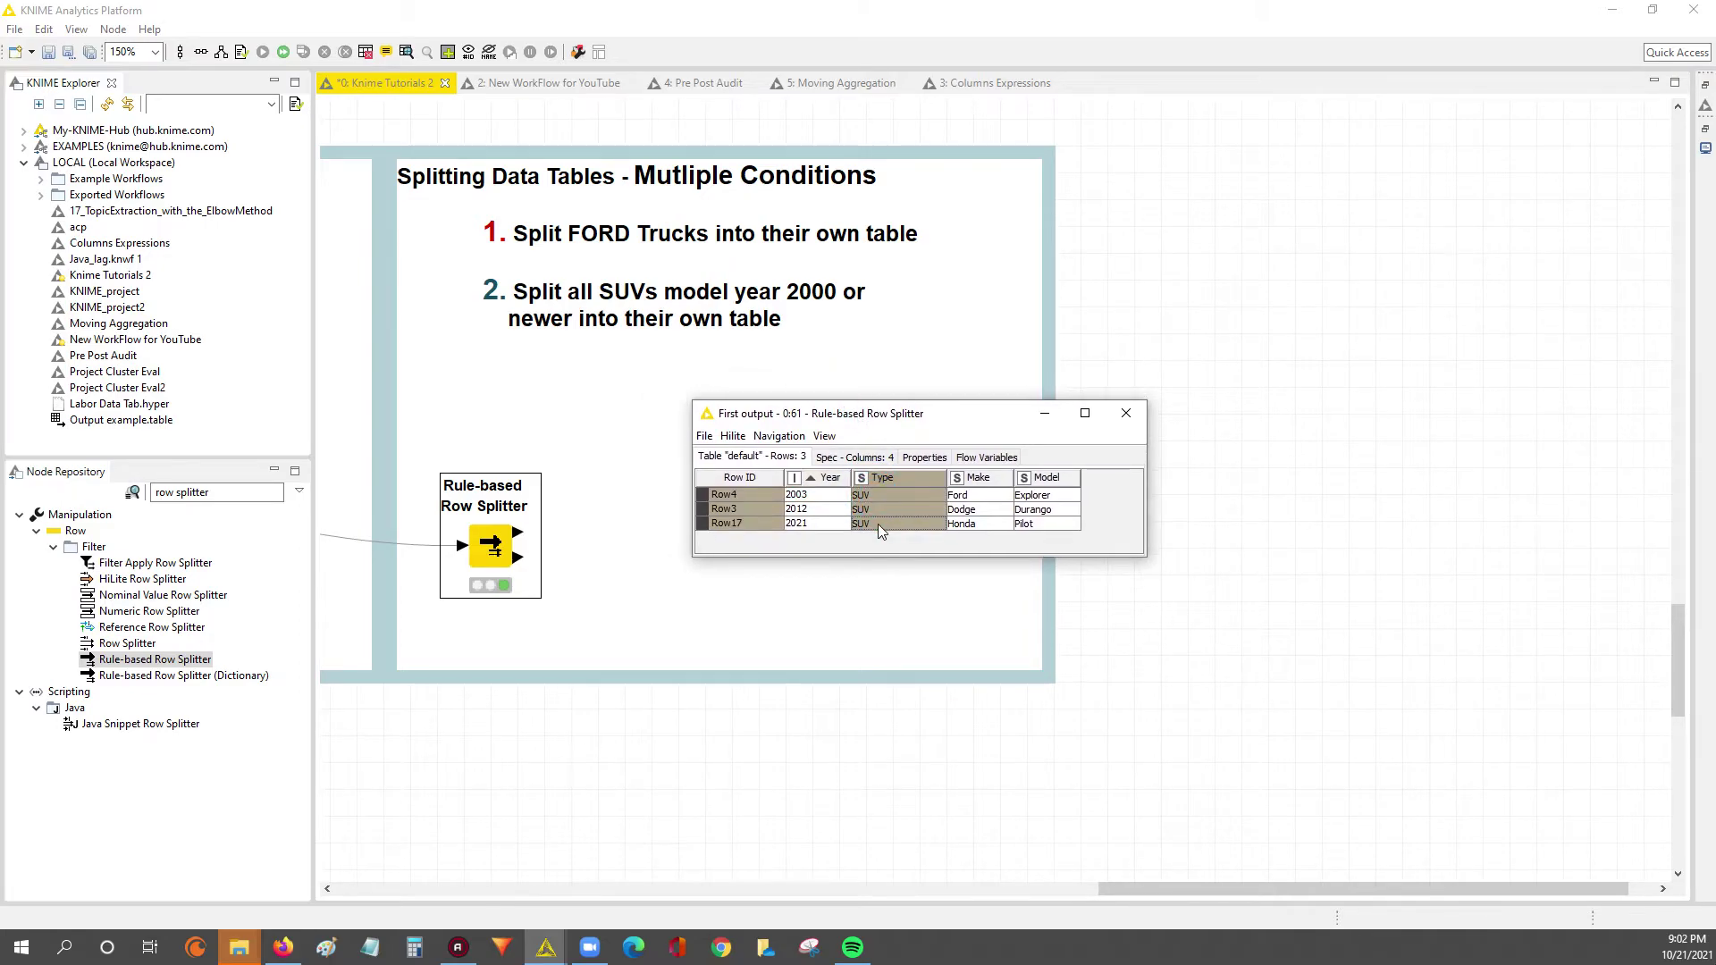
left_click(1126, 413)
Step: Open the splitter's second output table, enlarge its window, and increase the font size four times
right_click(516, 559)
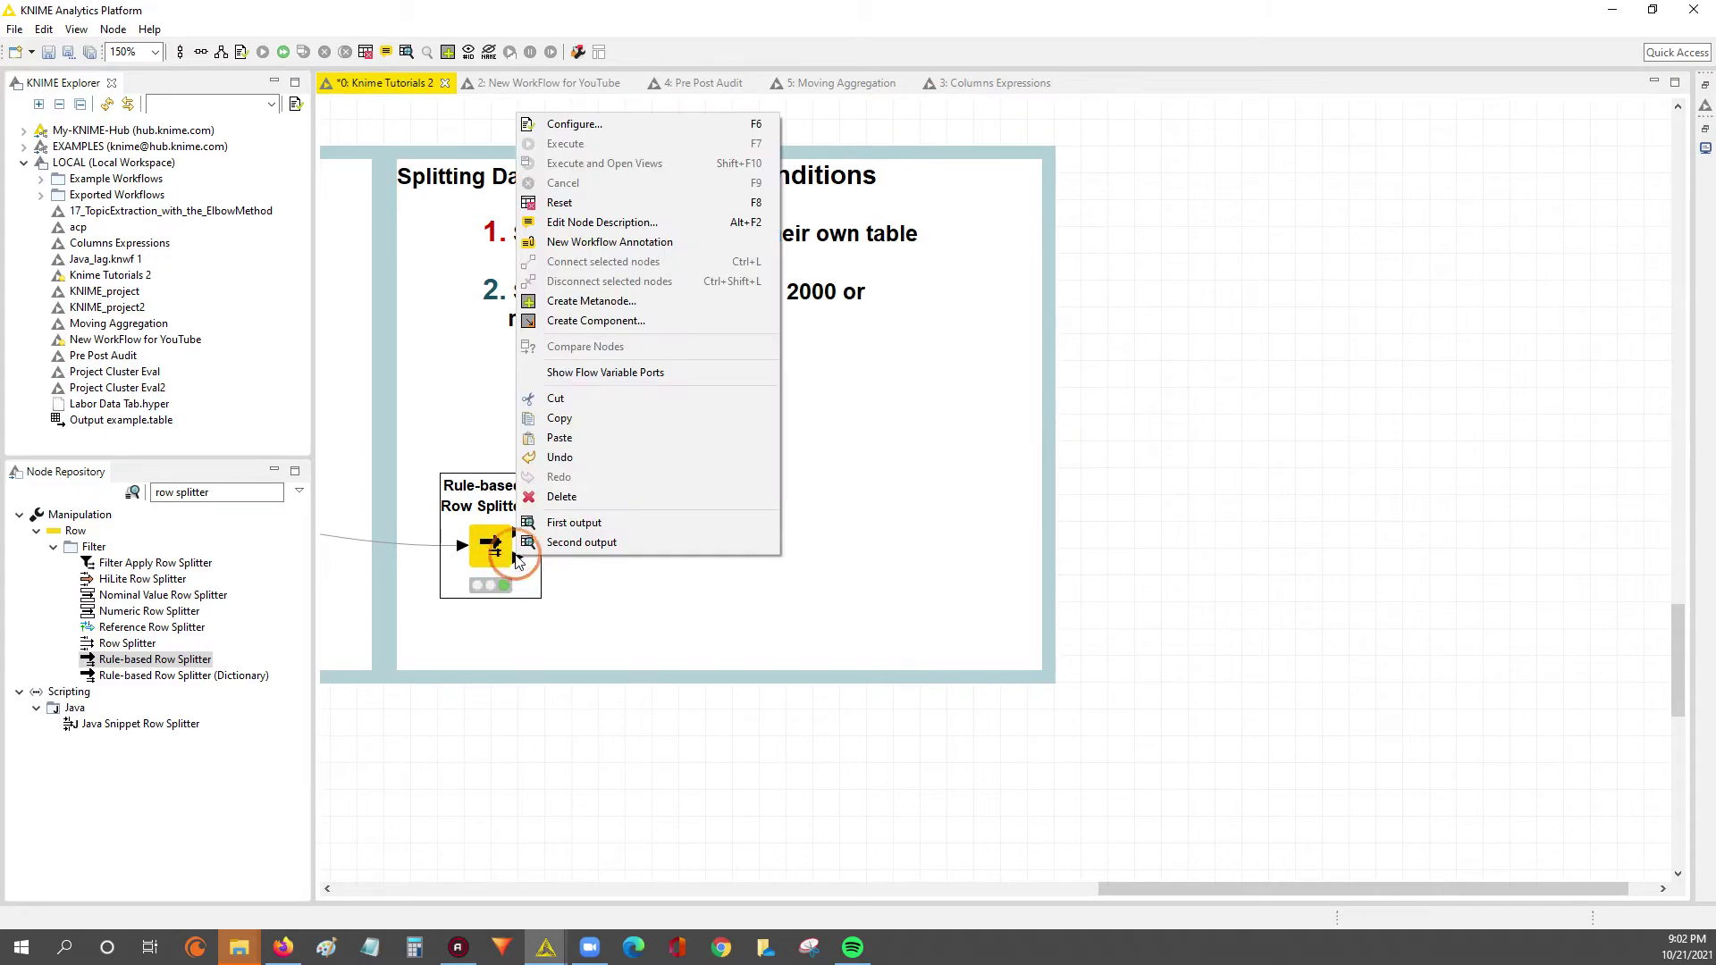
left_click(588, 543)
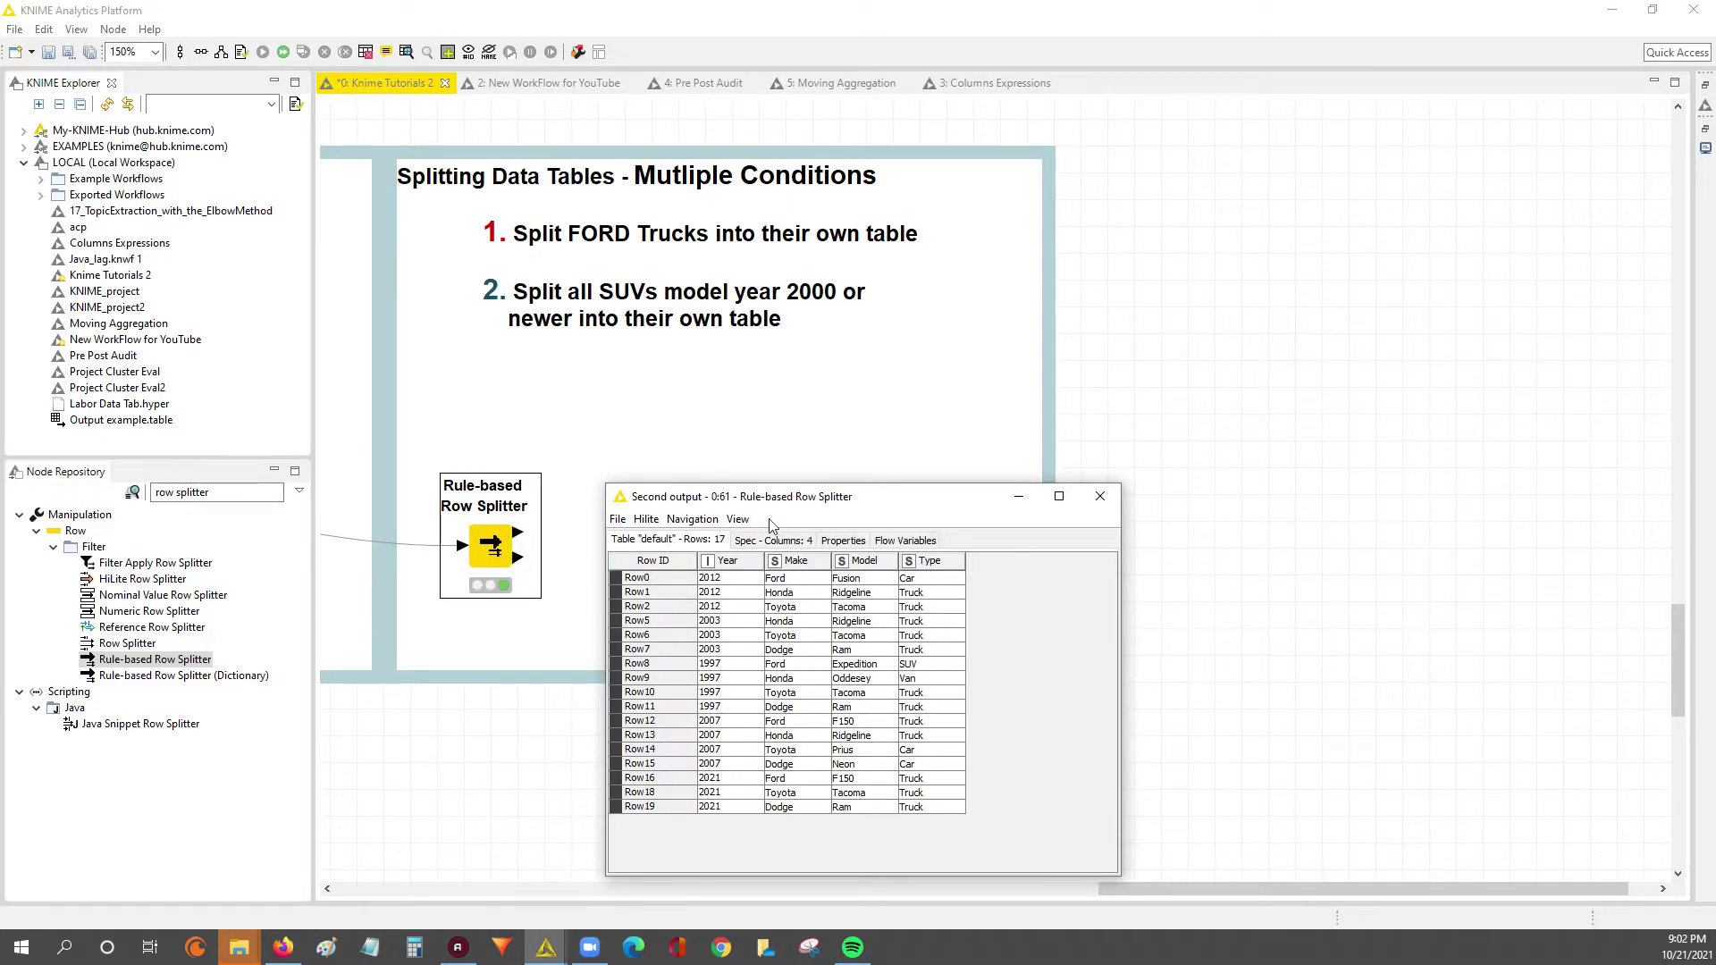
left_click(731, 370)
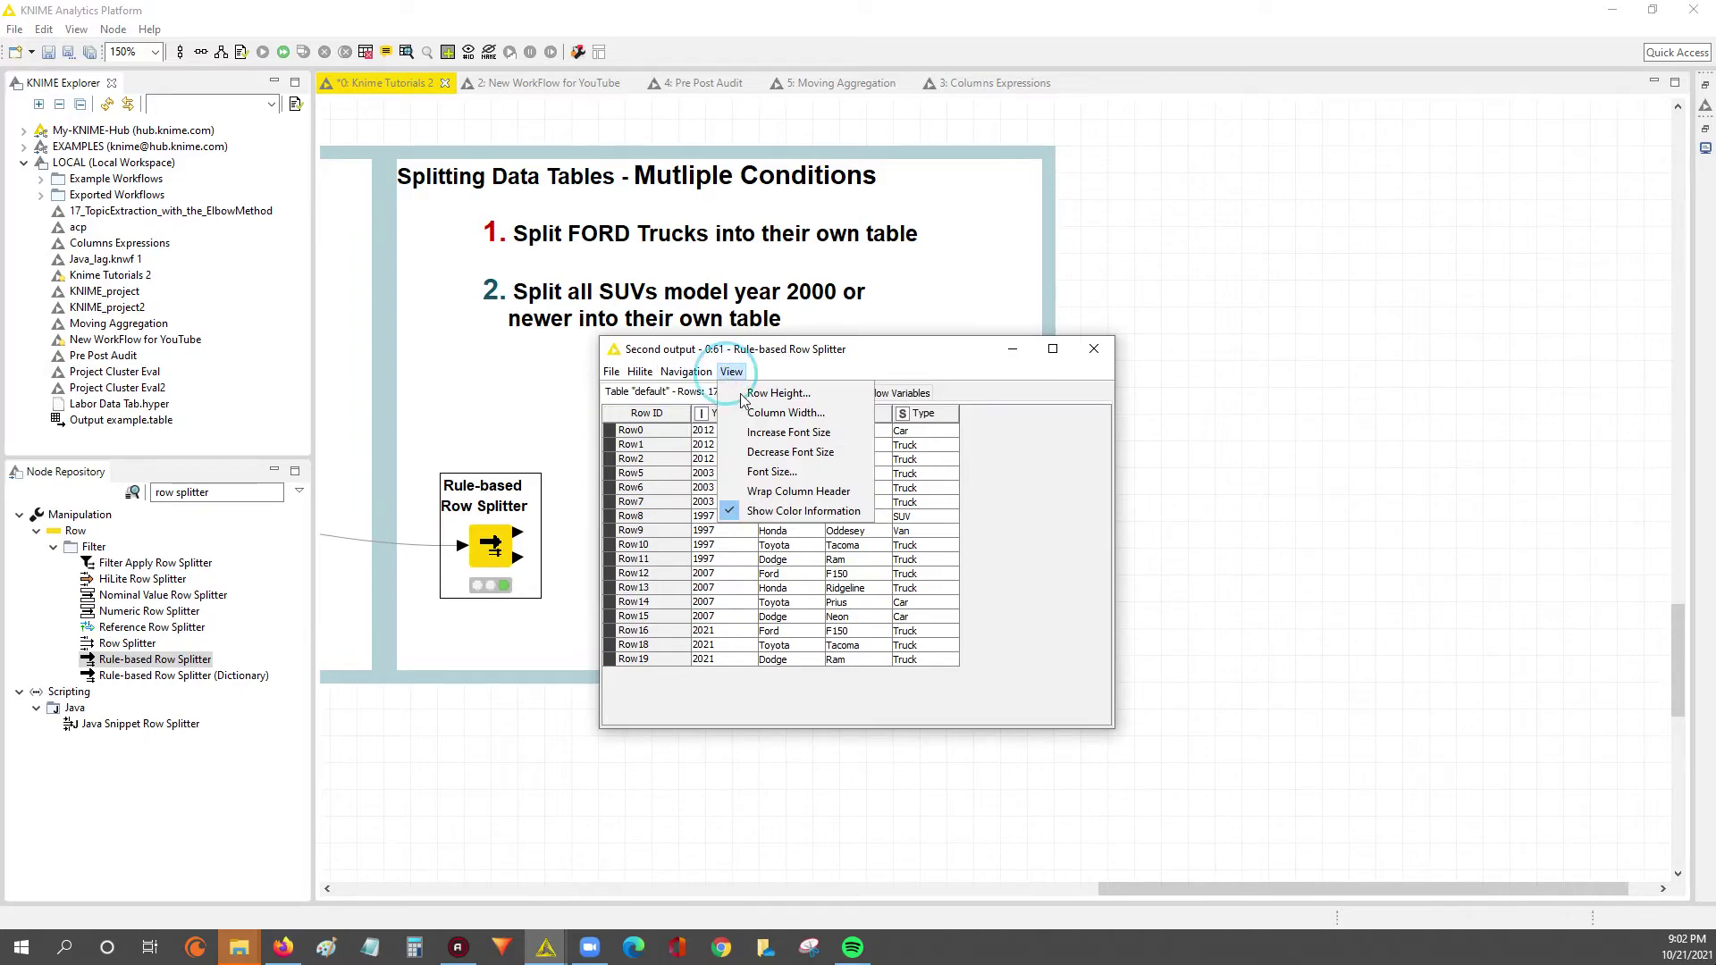
left_click(796, 447)
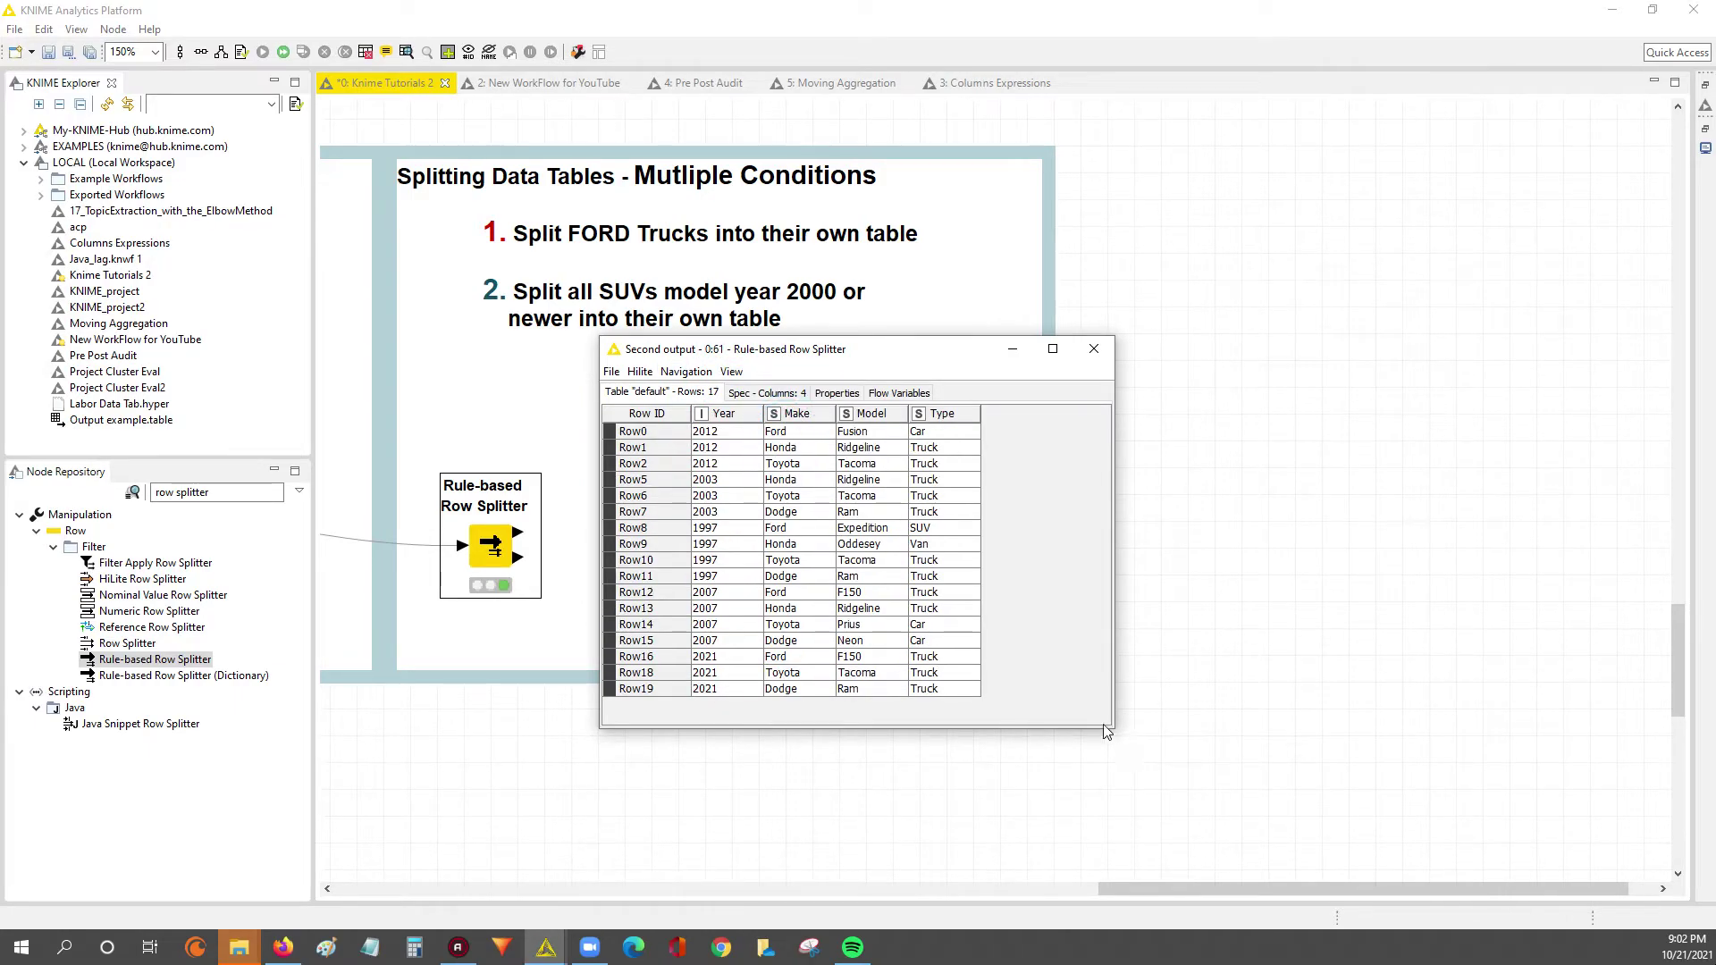
left_click_drag(1113, 728, 1142, 819)
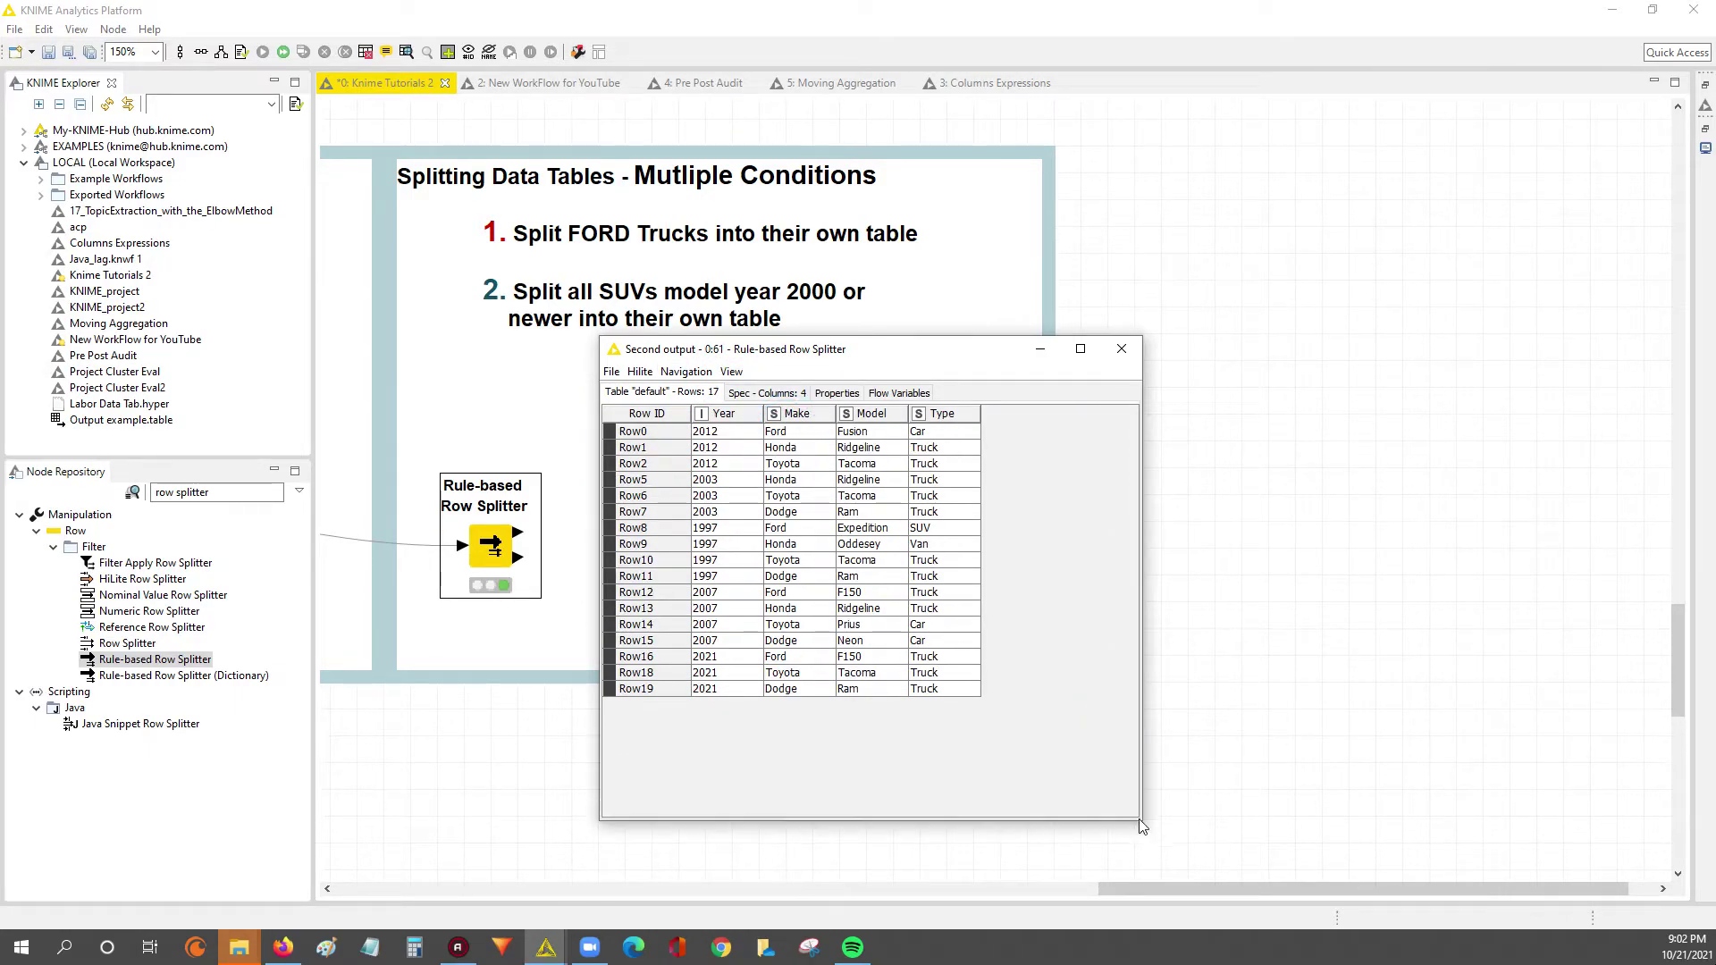
left_click(731, 371)
left_click(800, 436)
left_click(731, 371)
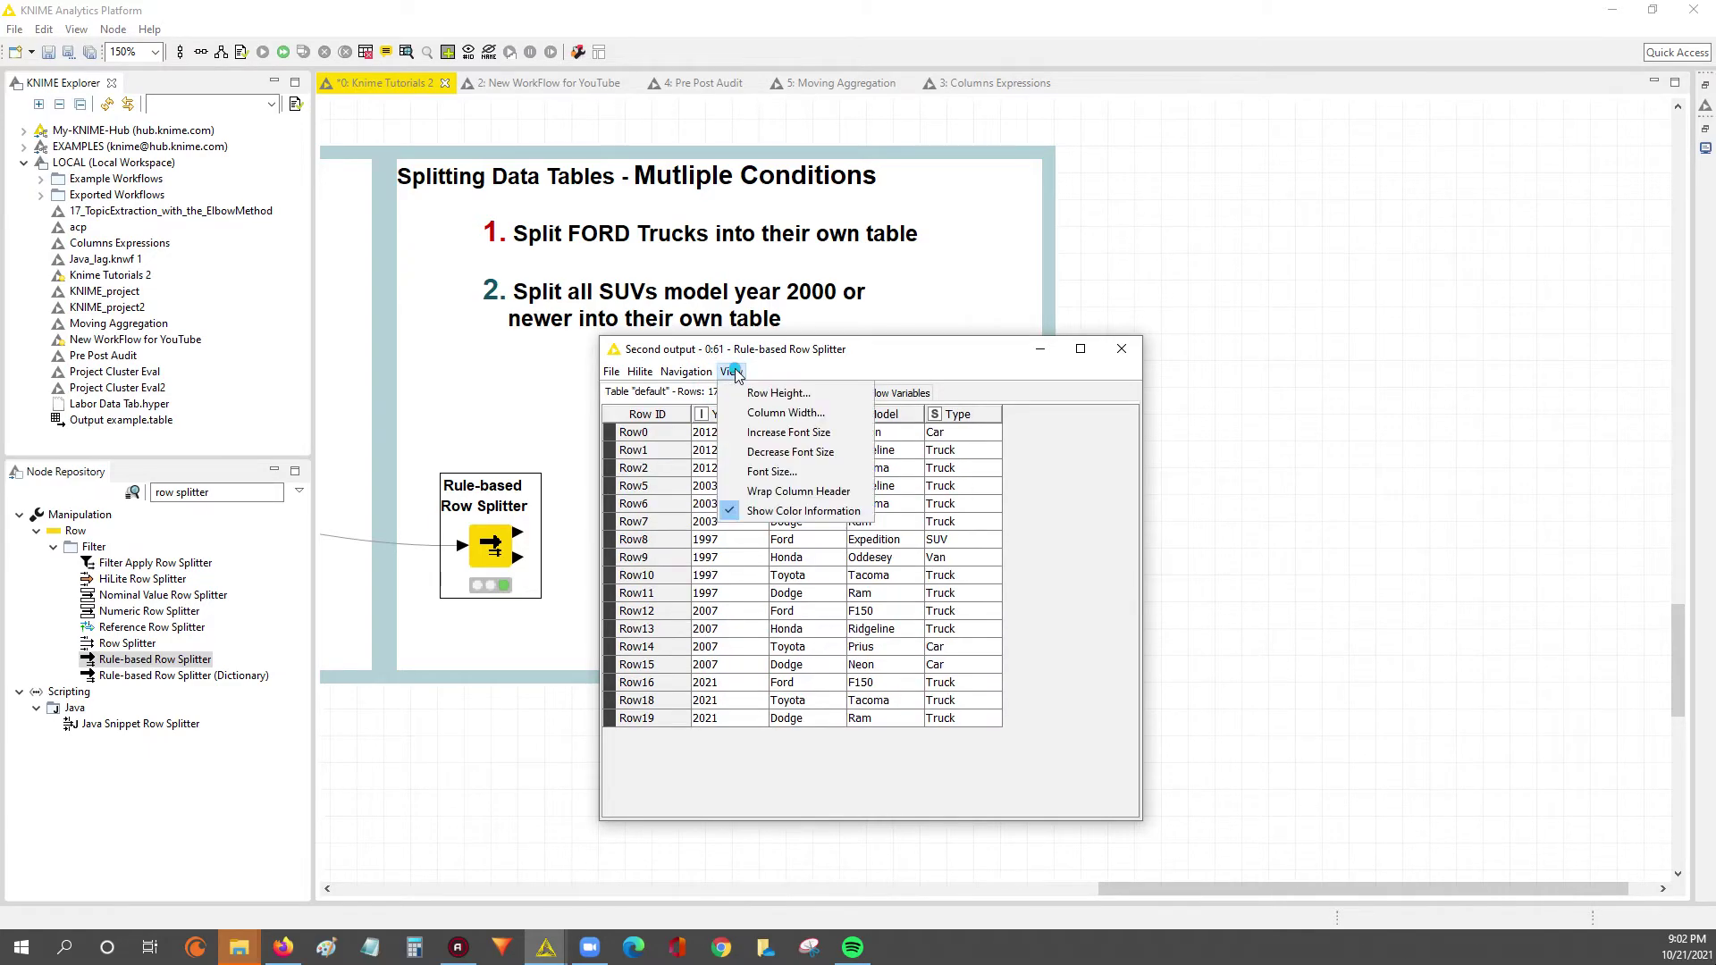
left_click(811, 436)
left_click(731, 371)
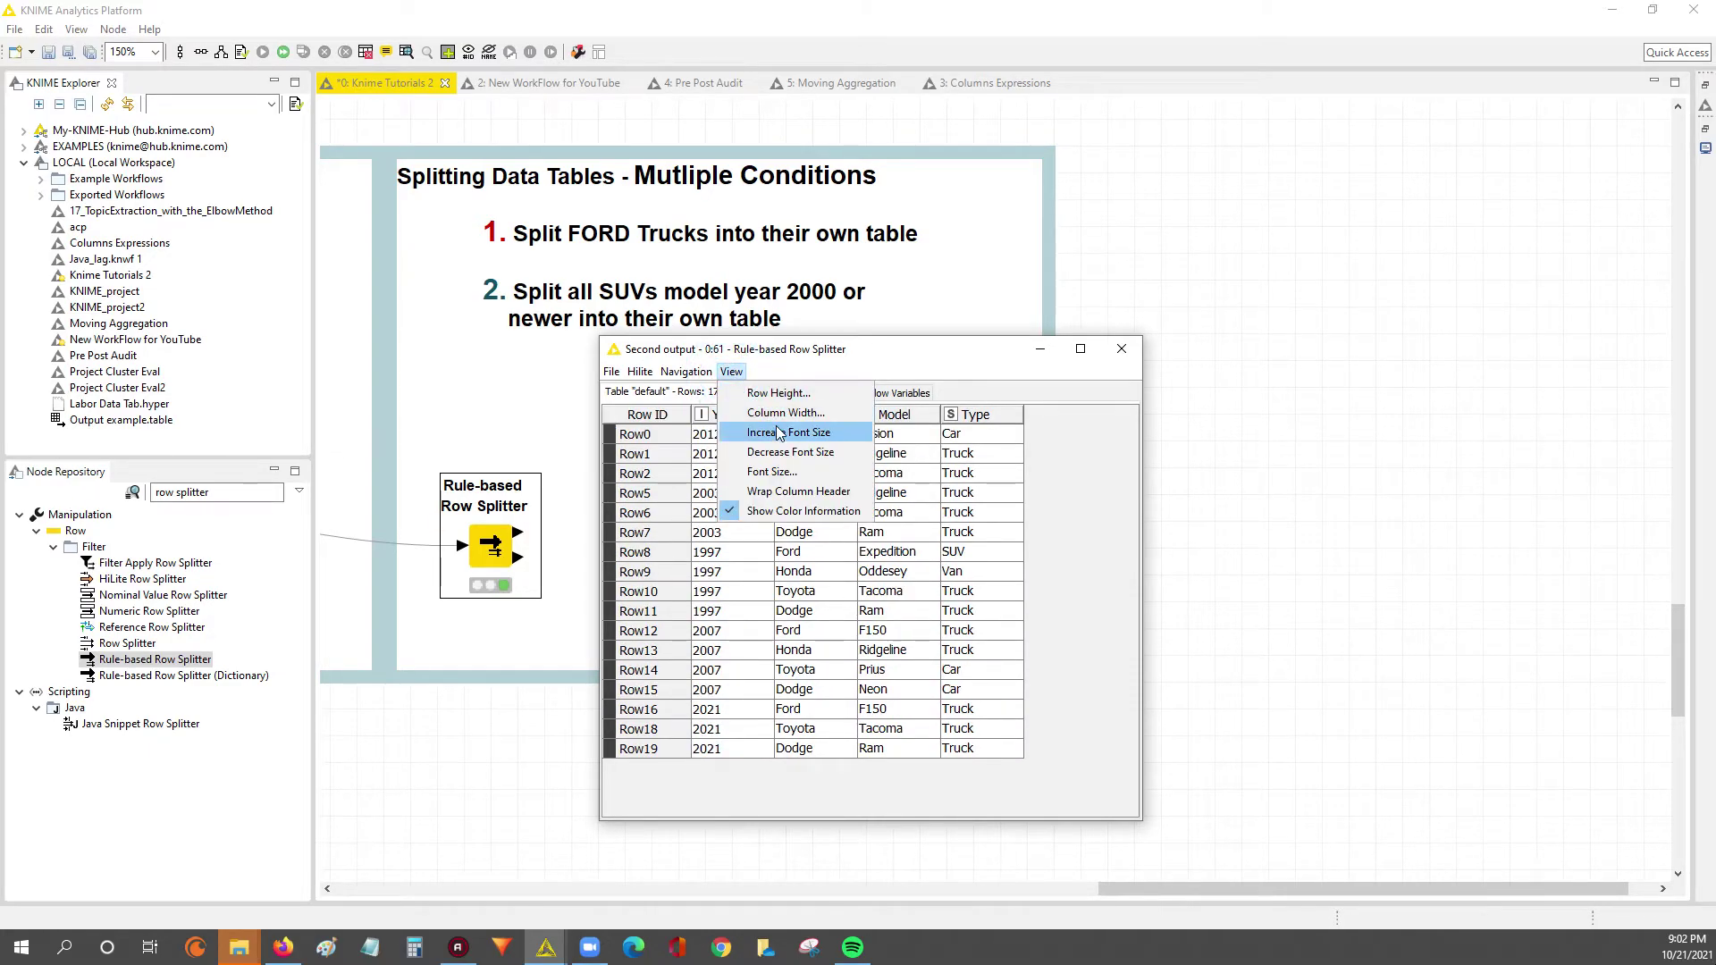
left_click(804, 435)
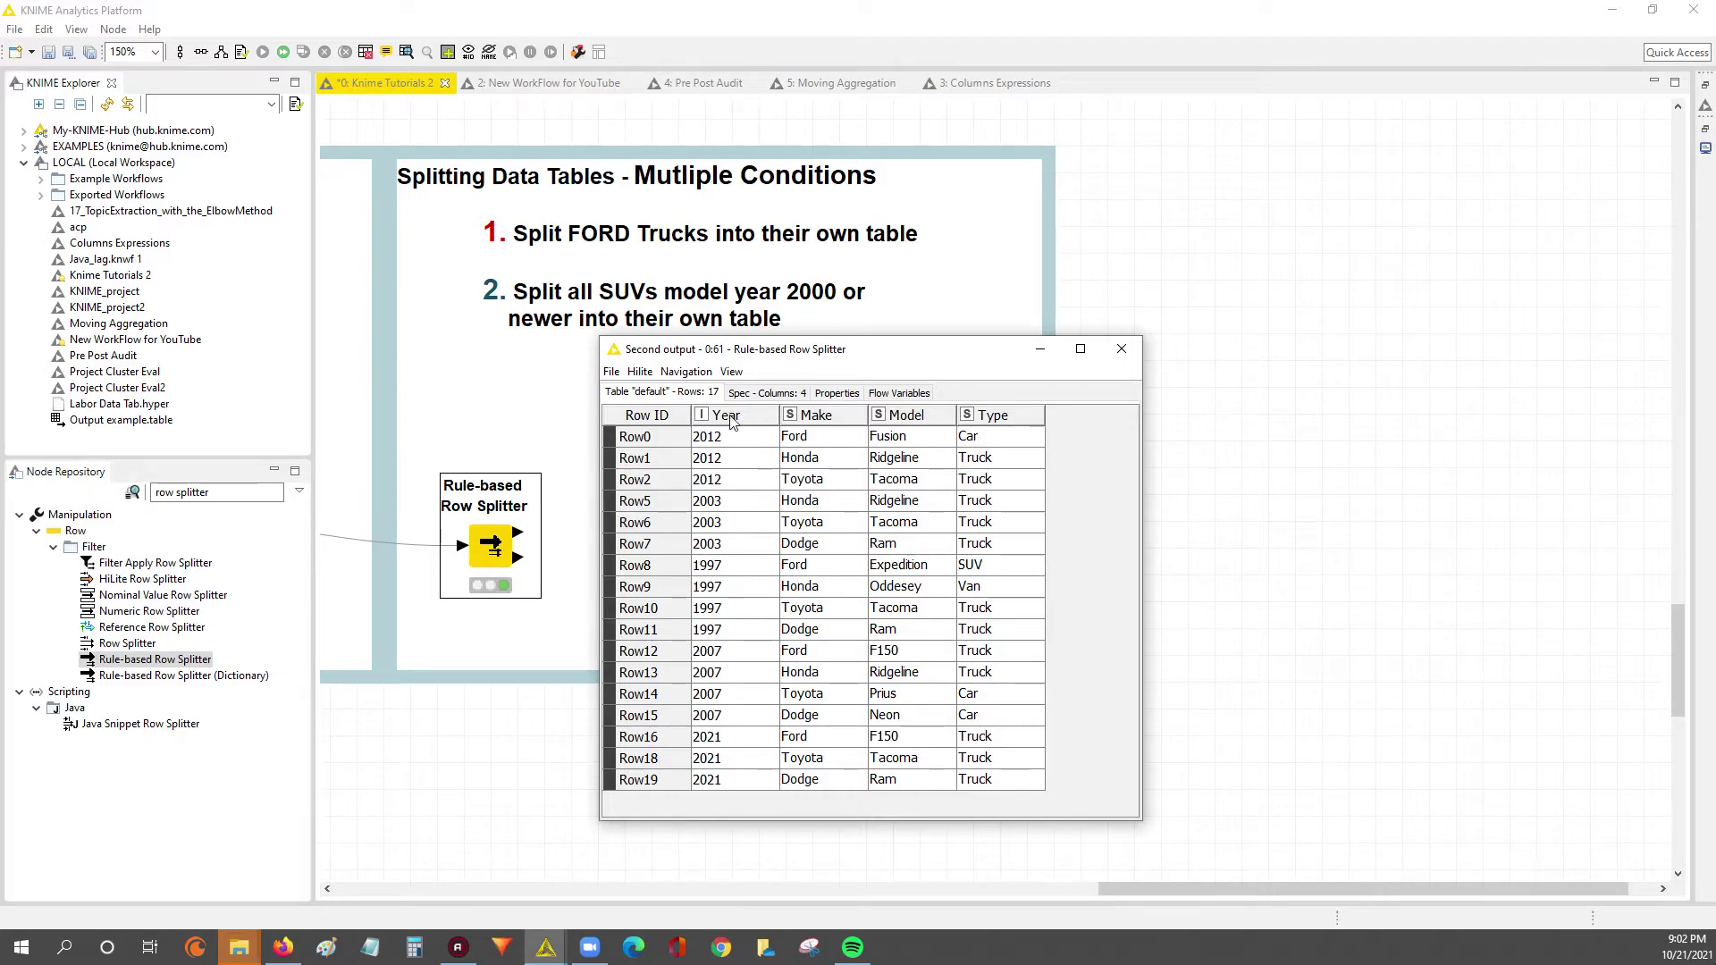
Step: Sort the second output by Year descending and examine the Type values of rows from 2000 or newer
left_click(758, 420)
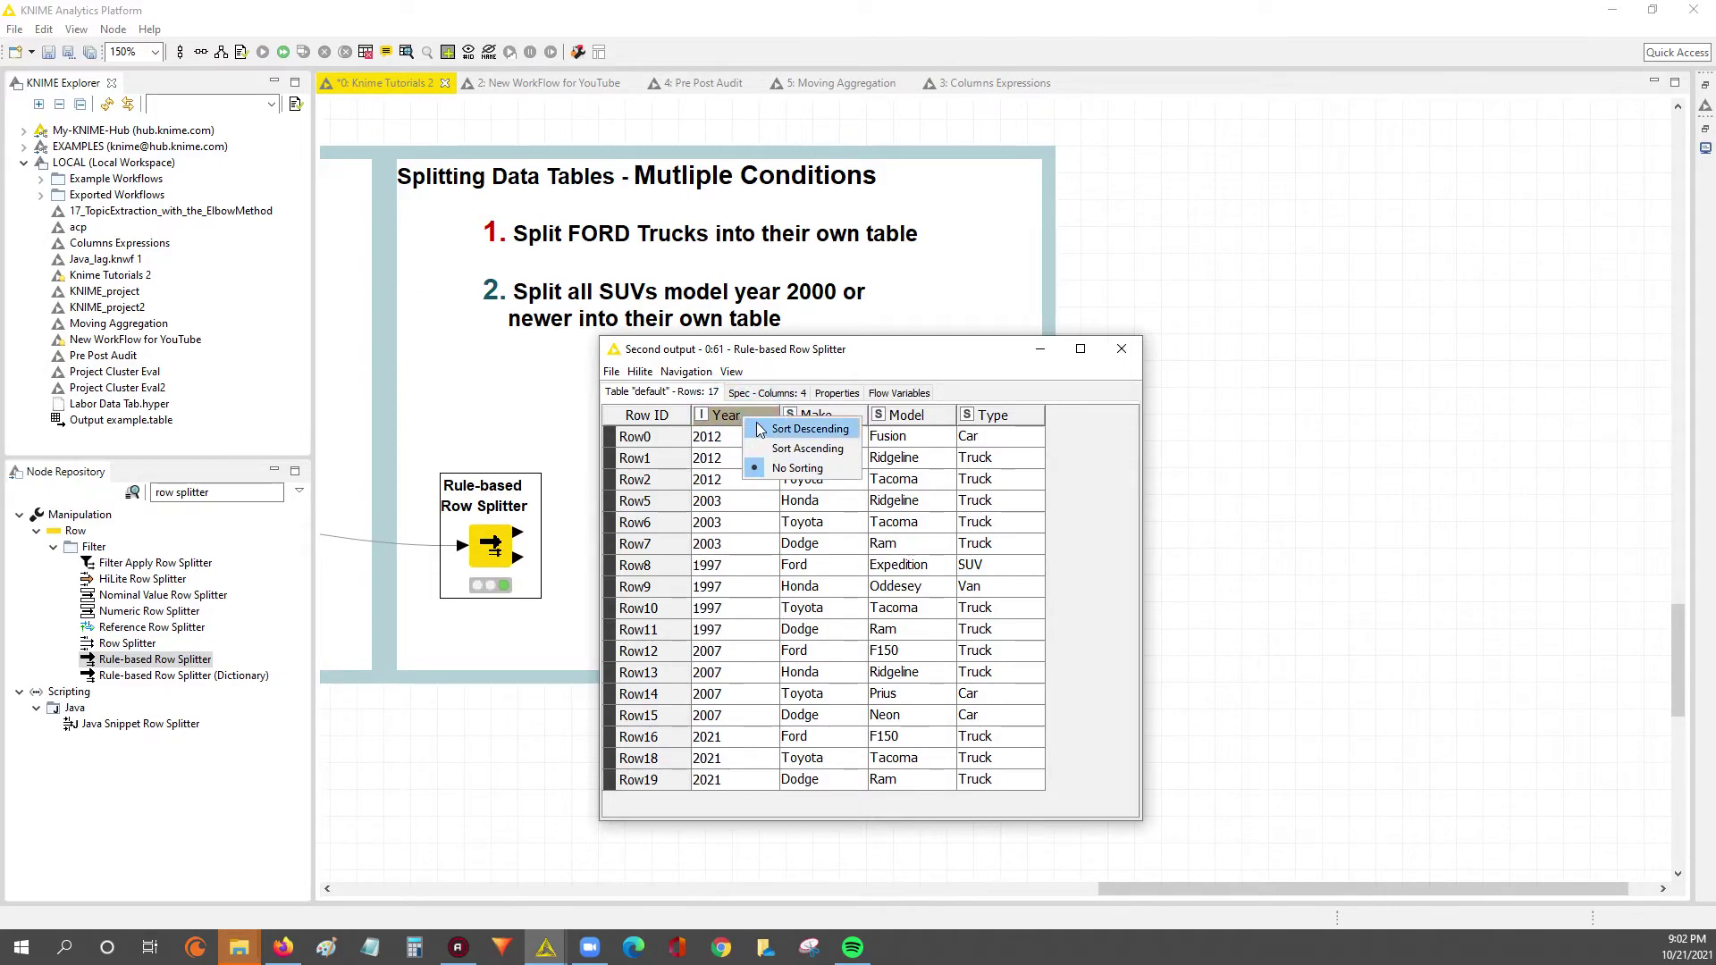
left_click(804, 430)
left_click_drag(720, 696, 738, 436)
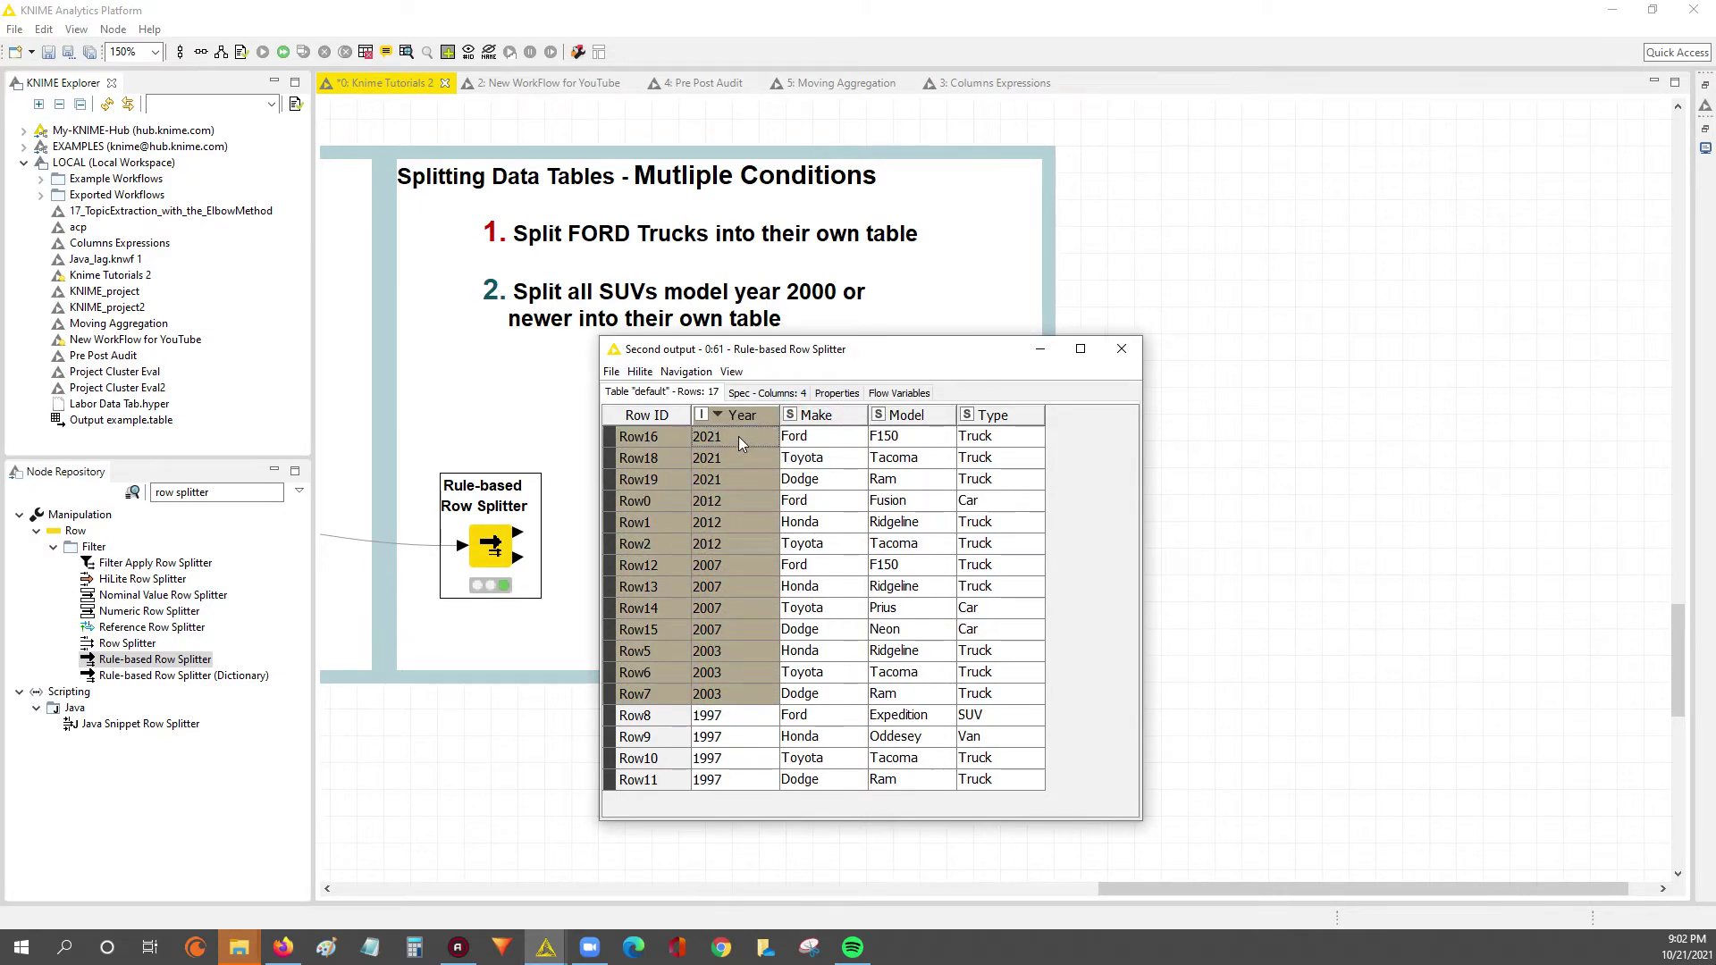
left_click_drag(978, 697, 1021, 433)
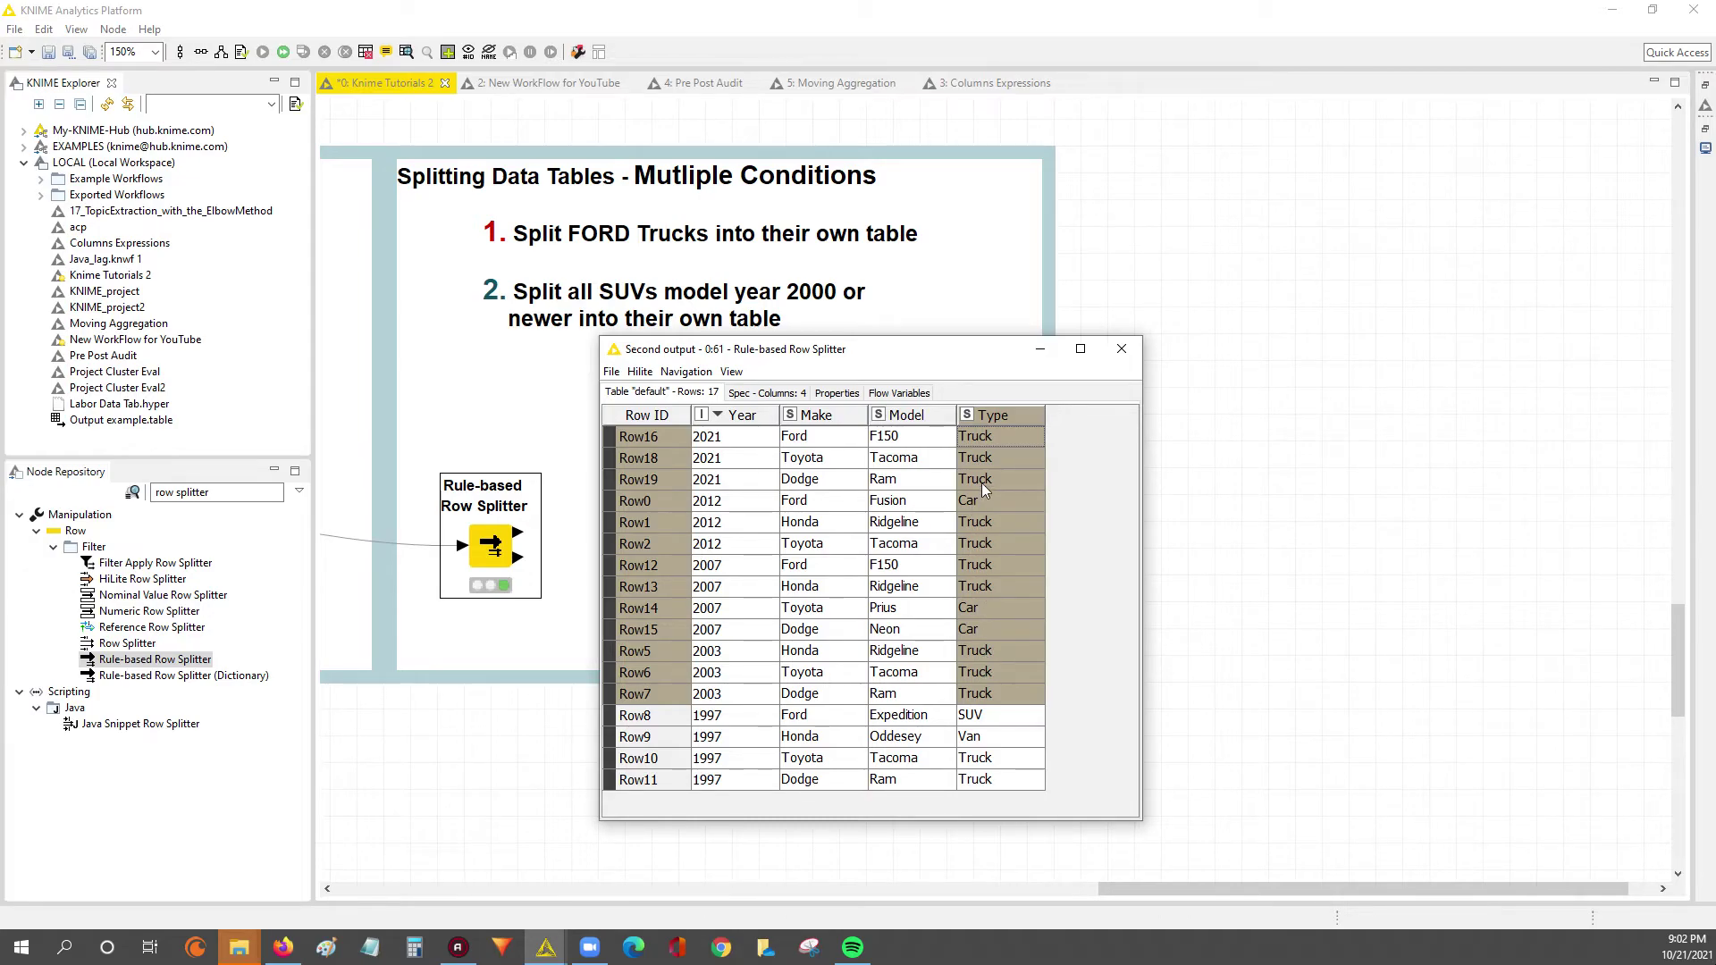
left_click_drag(712, 696, 1031, 696)
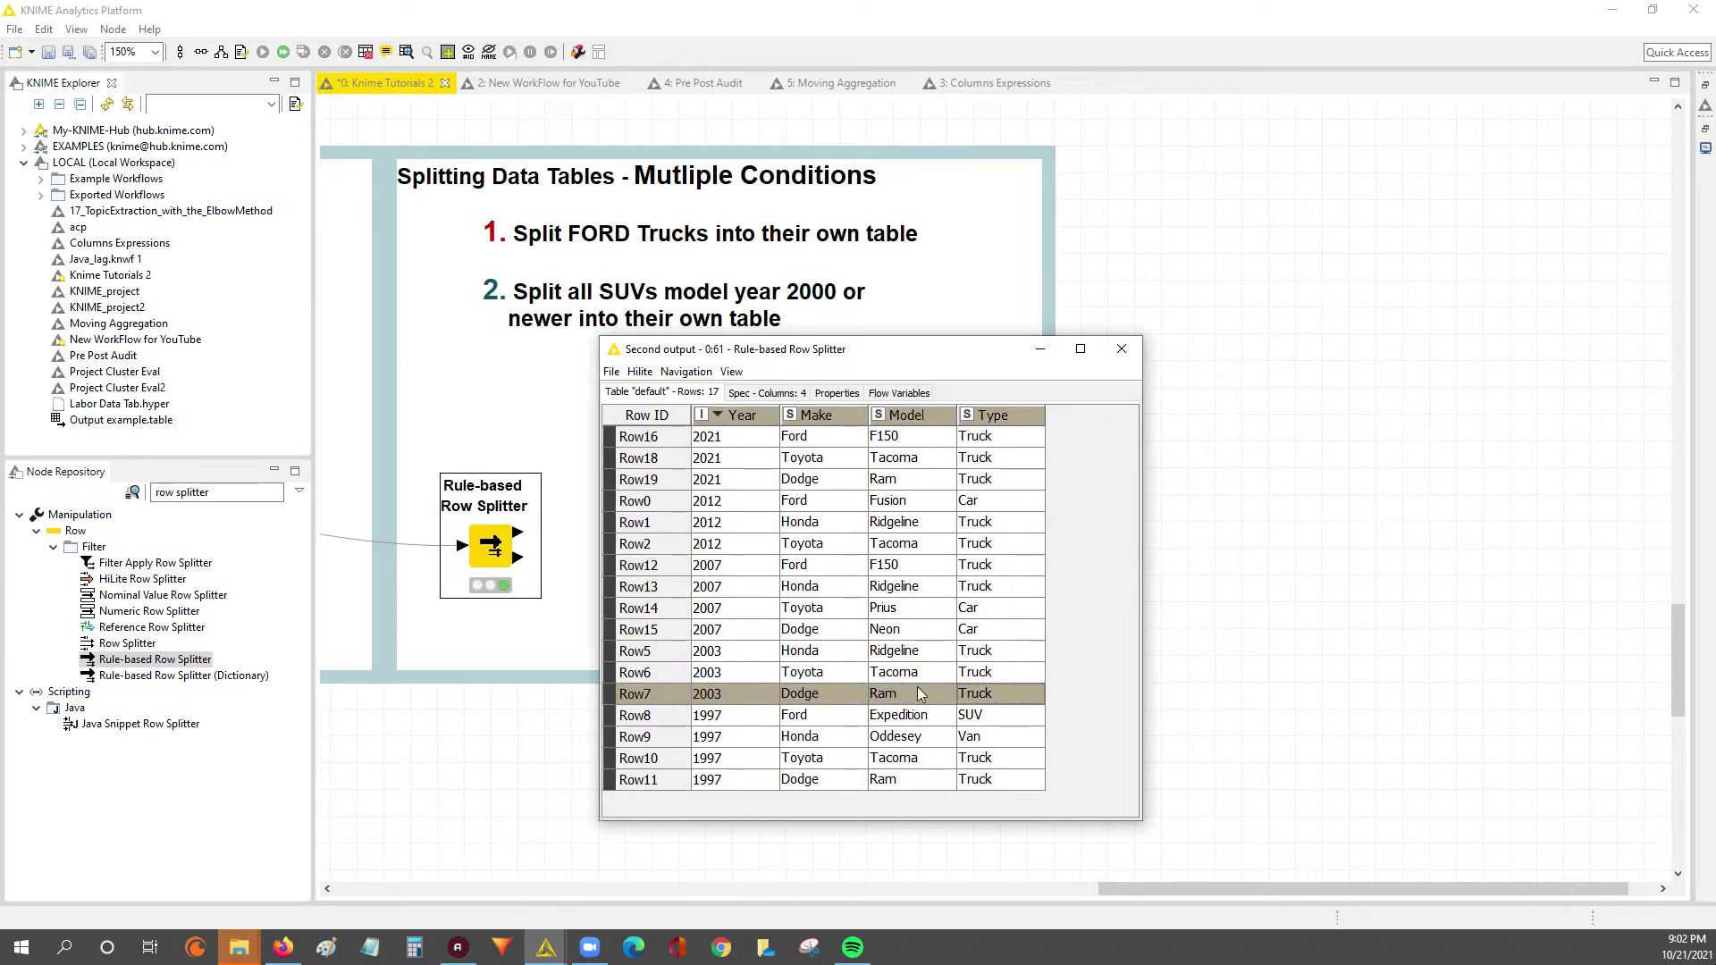
left_click_drag(725, 692, 735, 421)
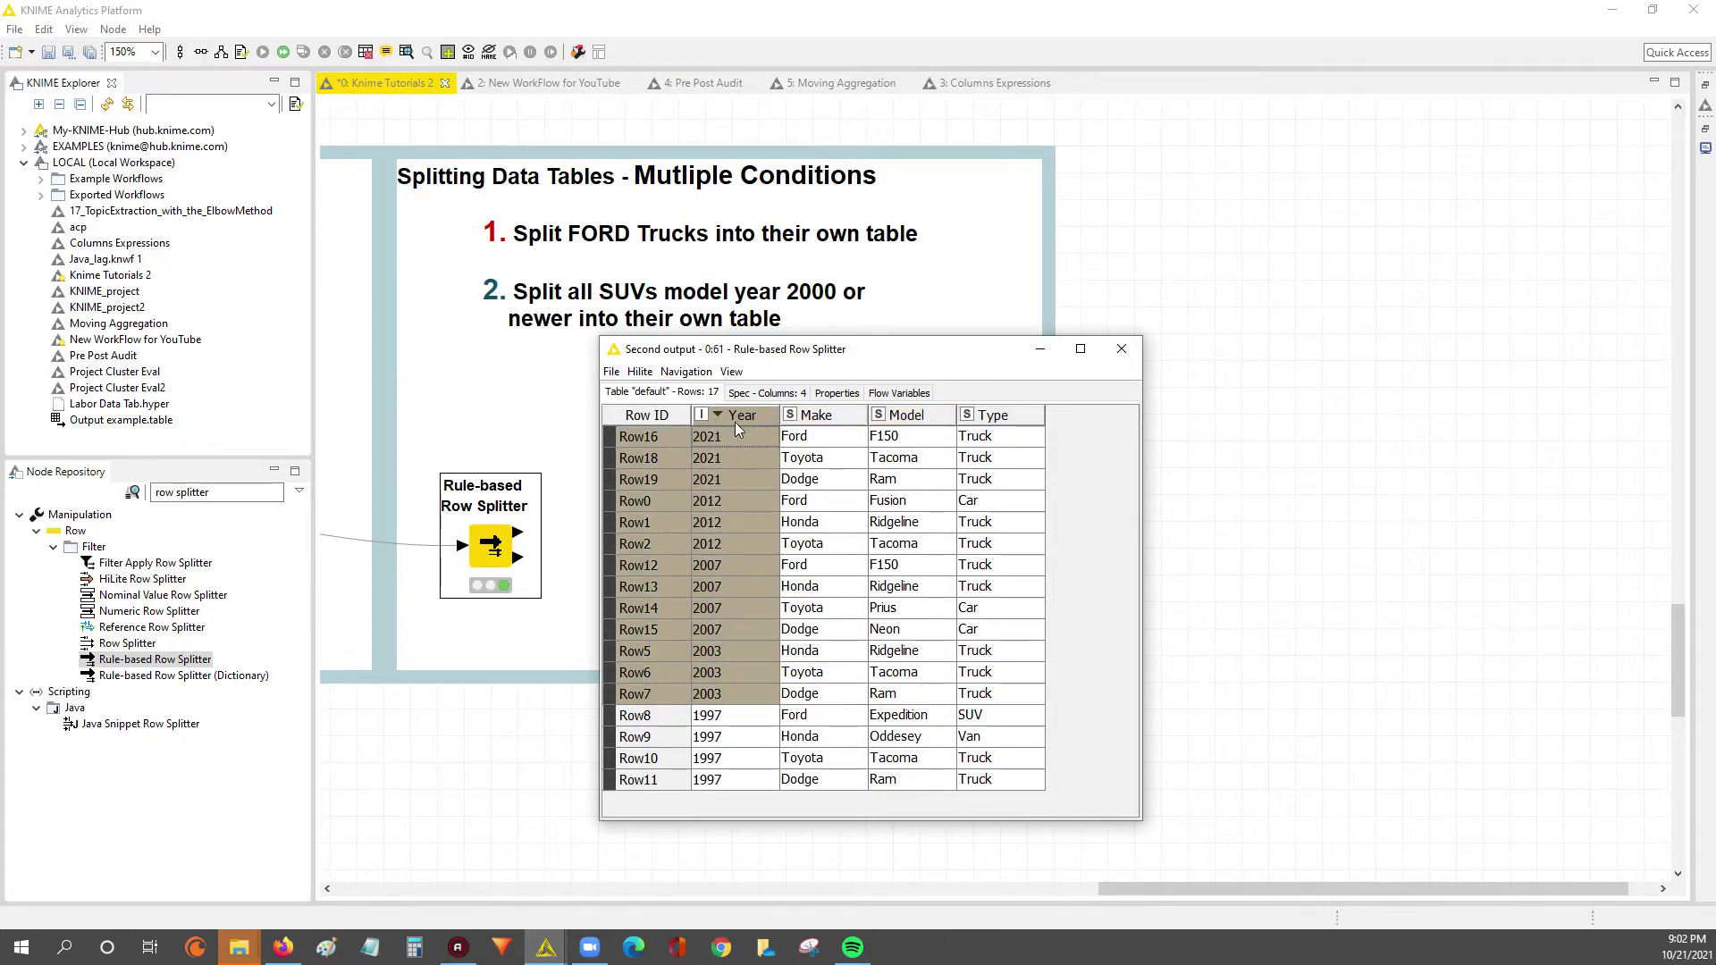
Step: Select the Year cells from 2003 through 2021 in the second output and hilite those rows
left_click(753, 695)
left_click_drag(752, 695, 747, 429)
left_click(738, 690)
left_click_drag(738, 690, 747, 442)
right_click(740, 608)
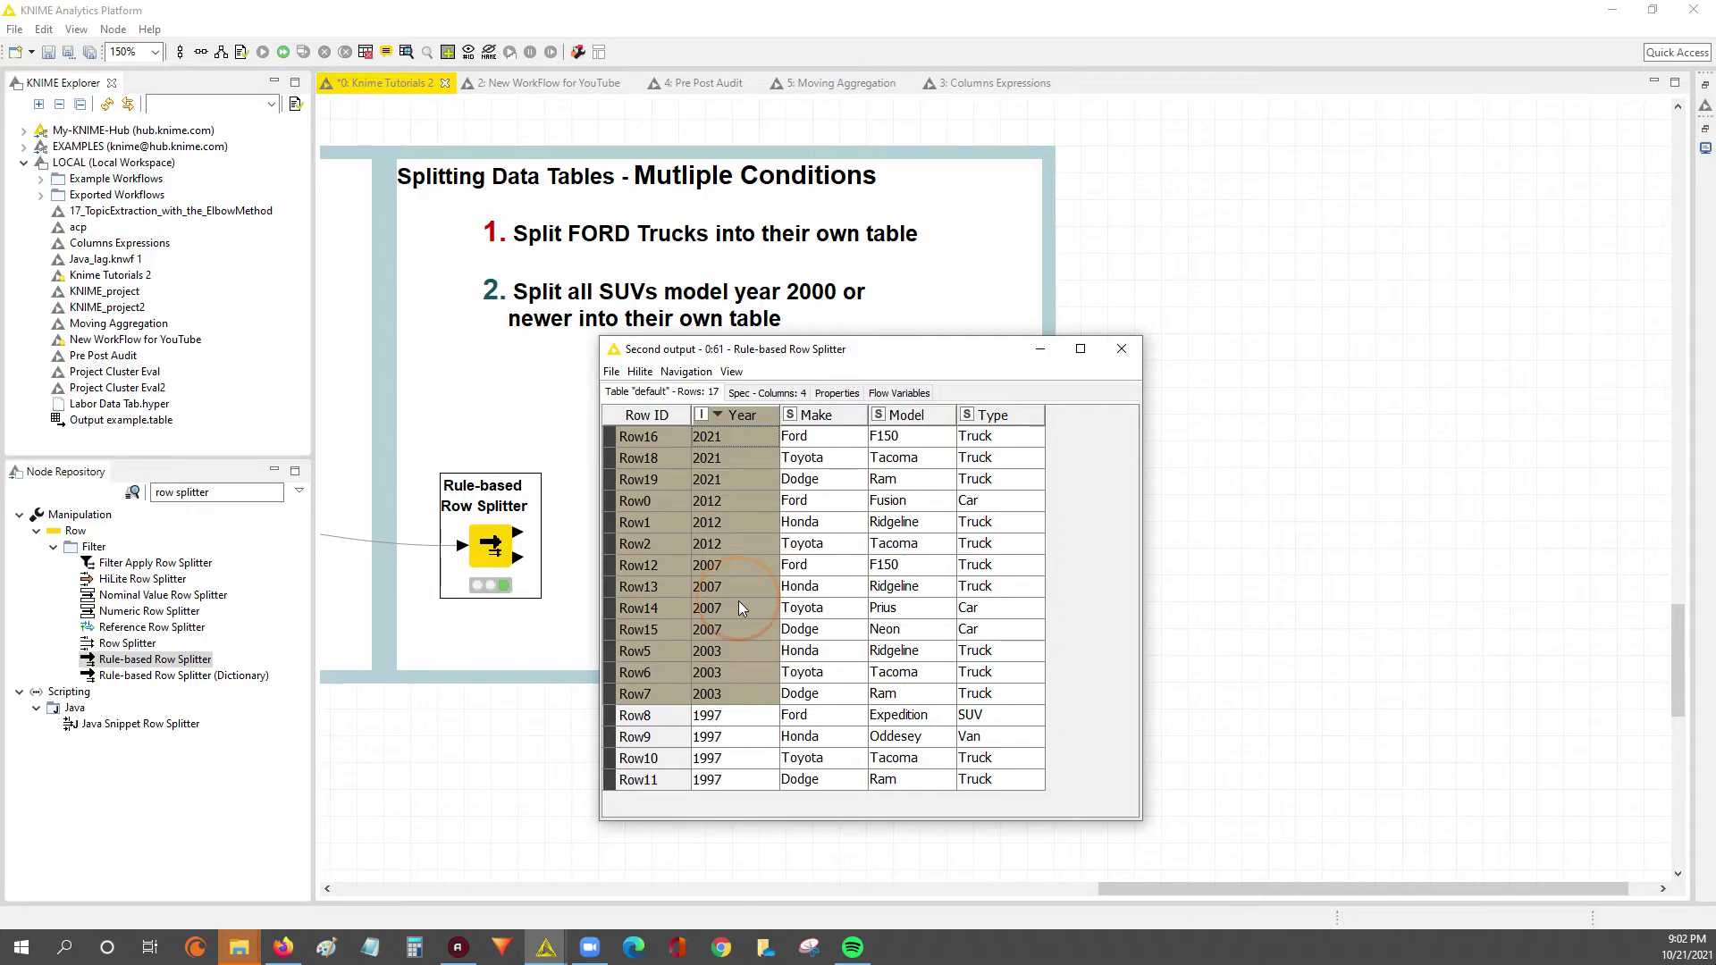
right_click(640, 613)
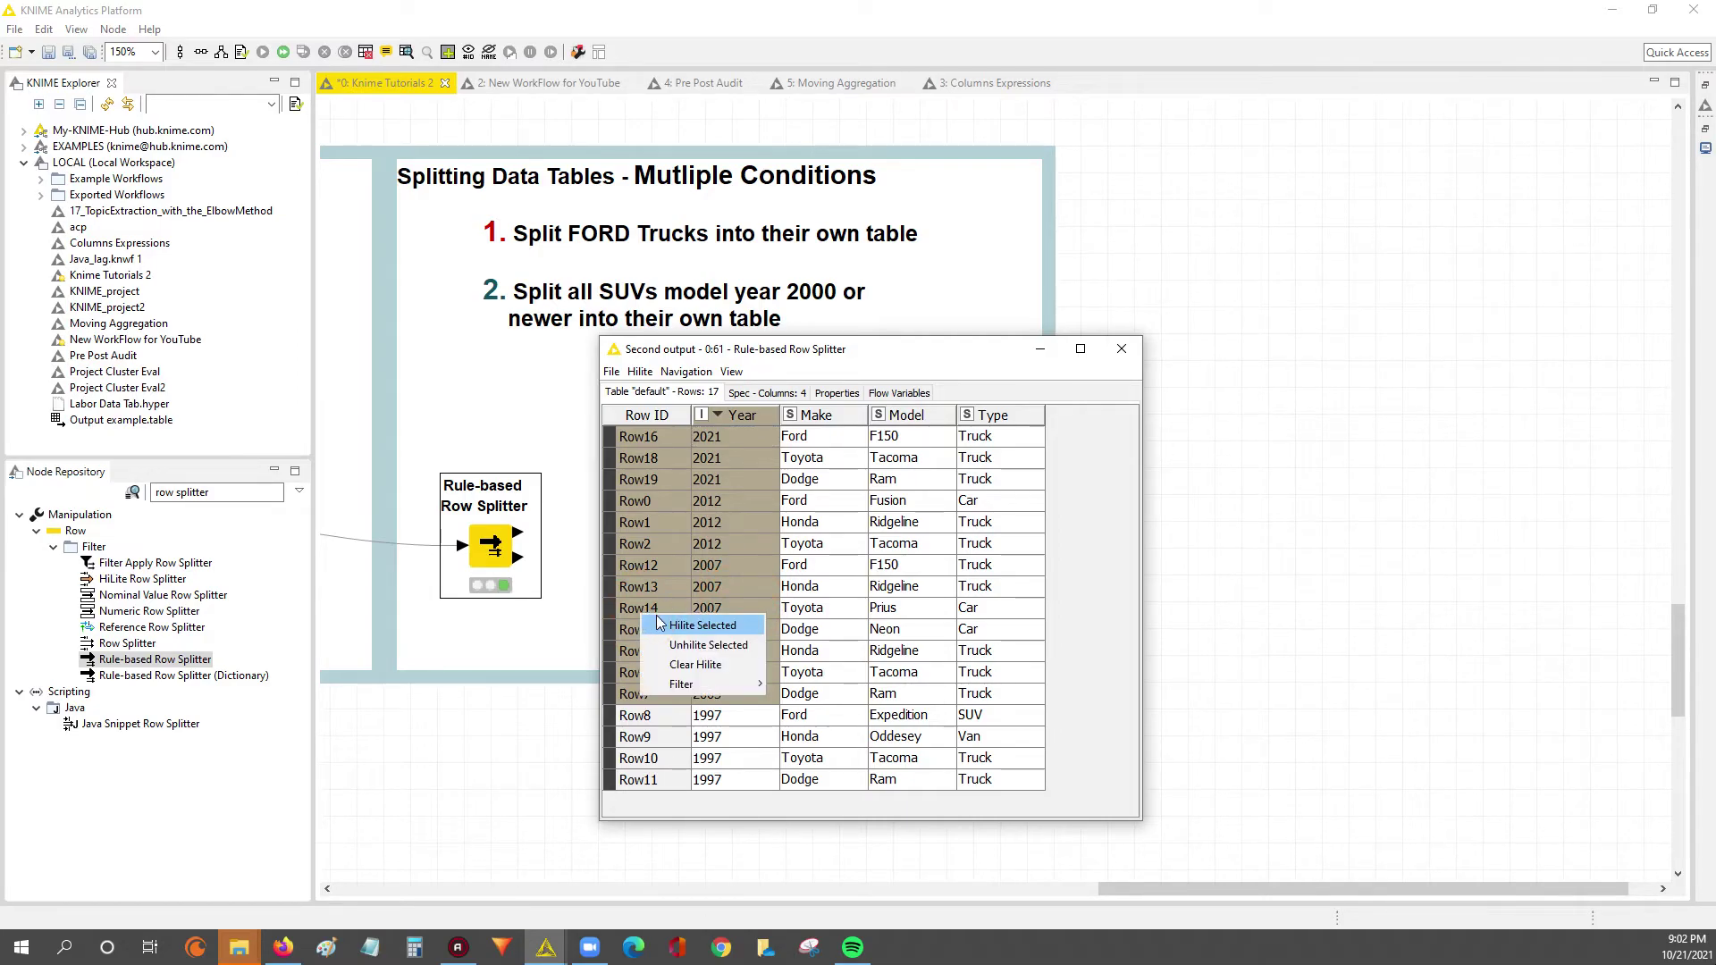
left_click(713, 627)
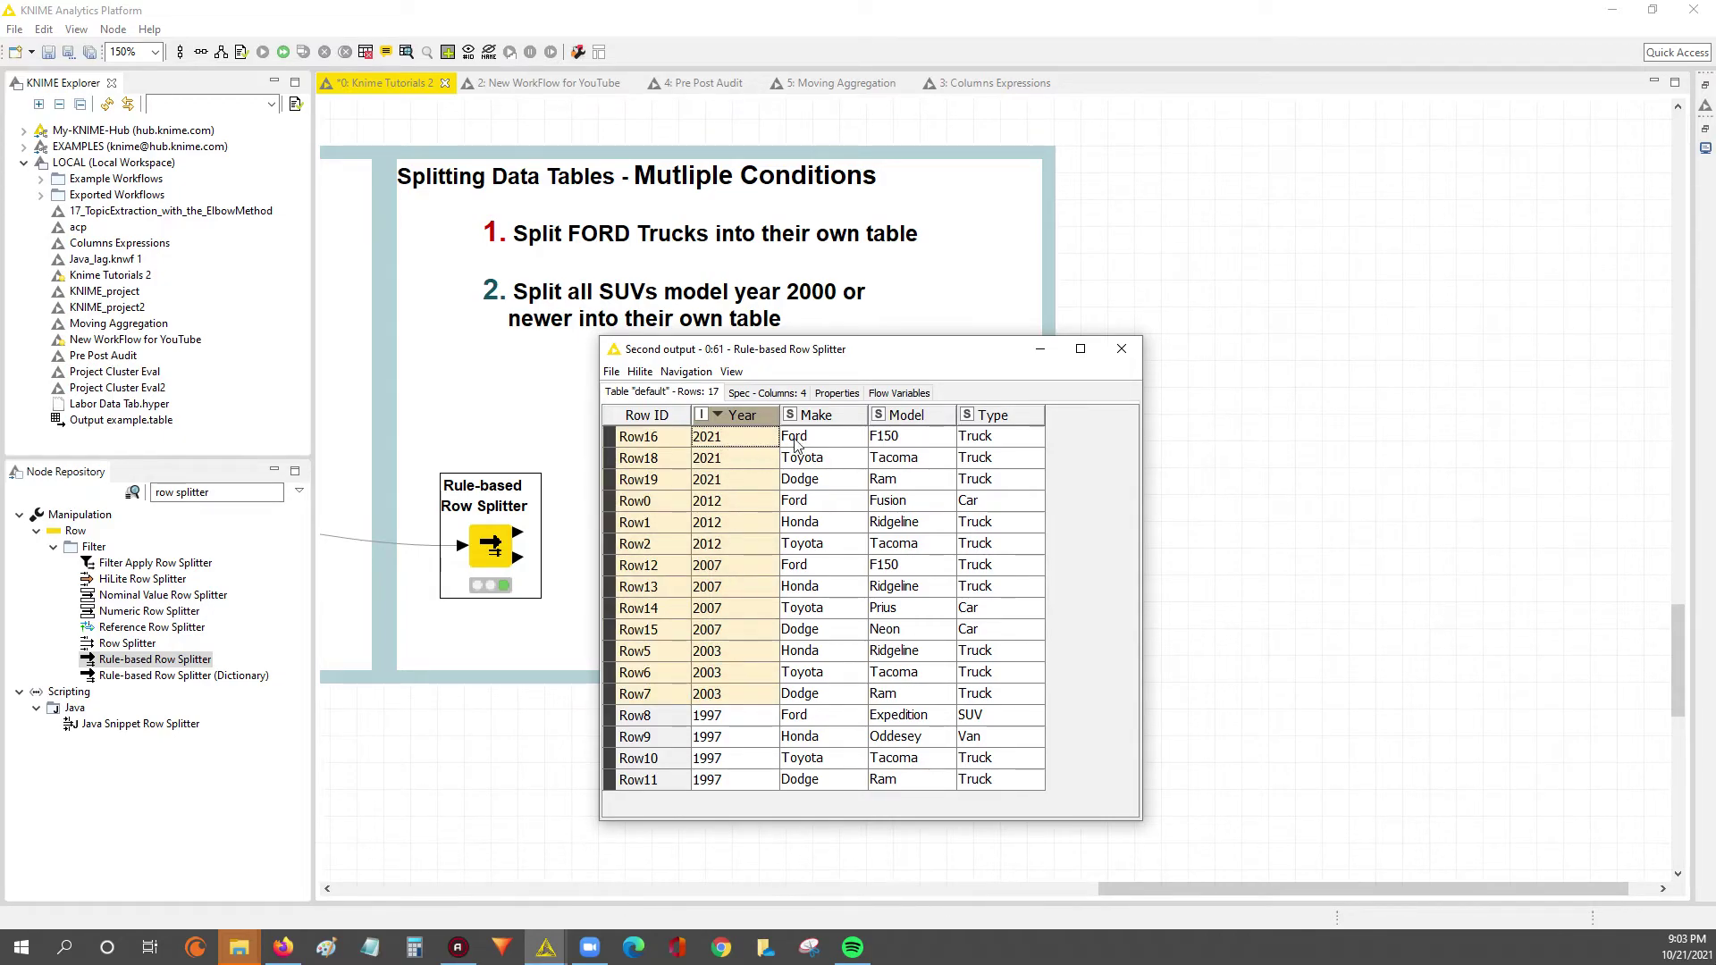
Step: Check the Year cells of the hilited rows and filter the second output to show hilited rows only
left_click(804, 694)
left_click(724, 697)
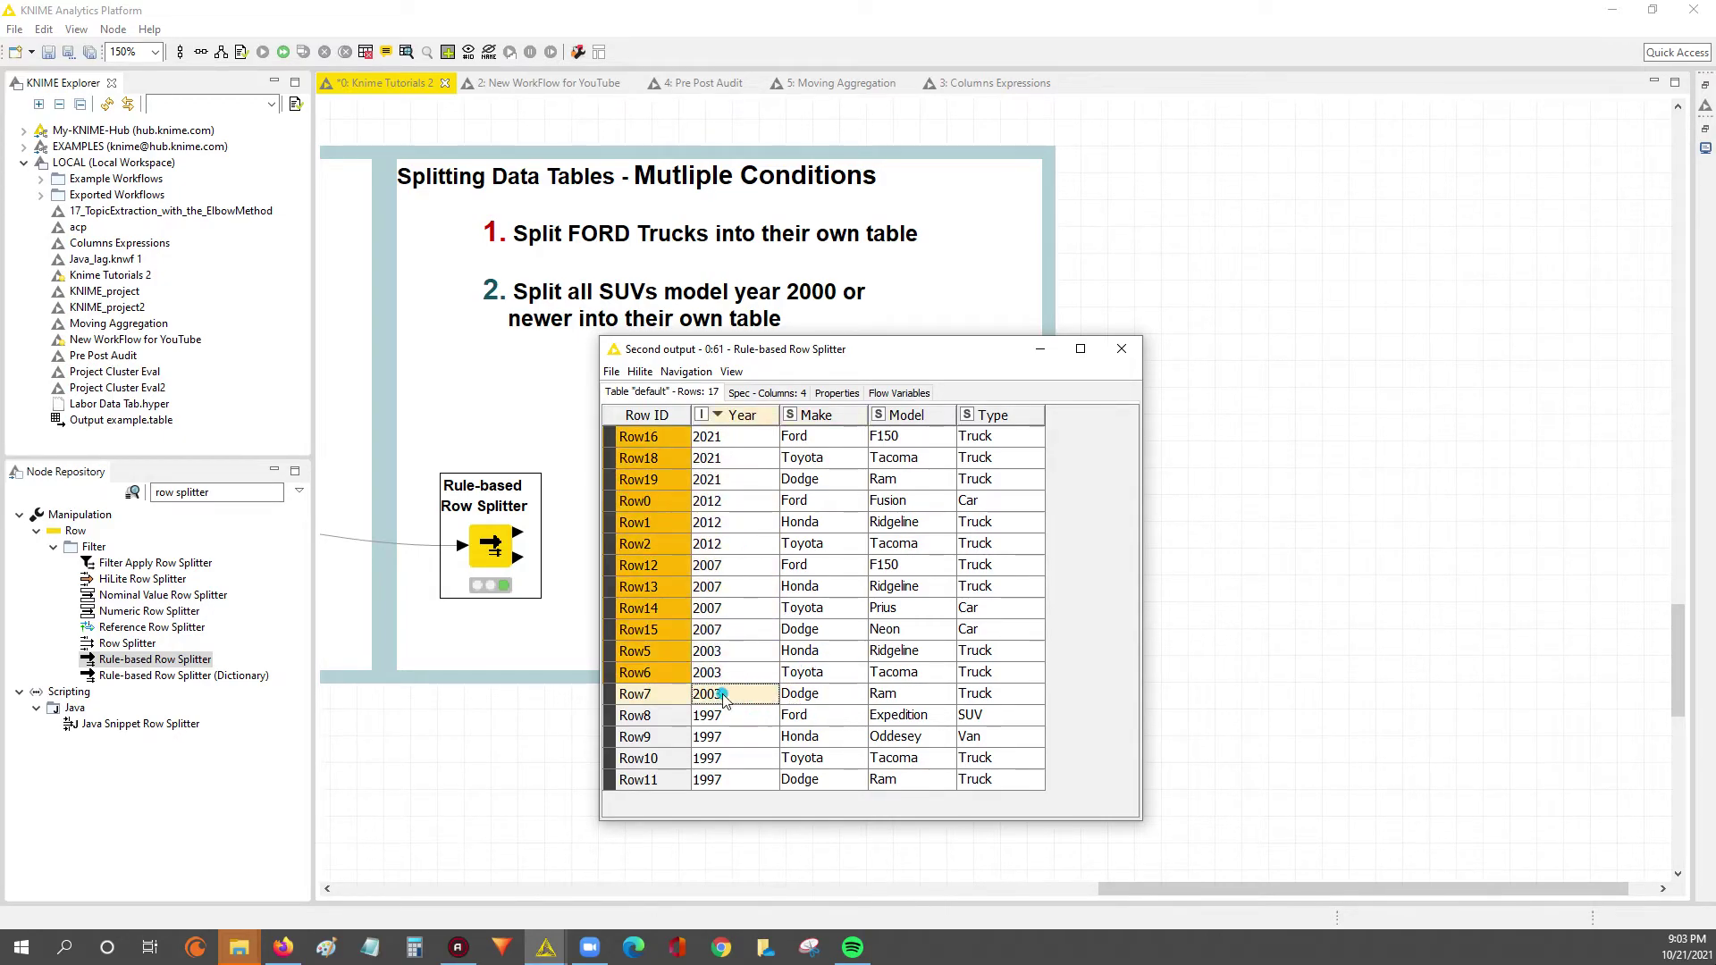
left_click(753, 633)
left_click(753, 545)
left_click(740, 458)
left_click(741, 437)
left_click(738, 758)
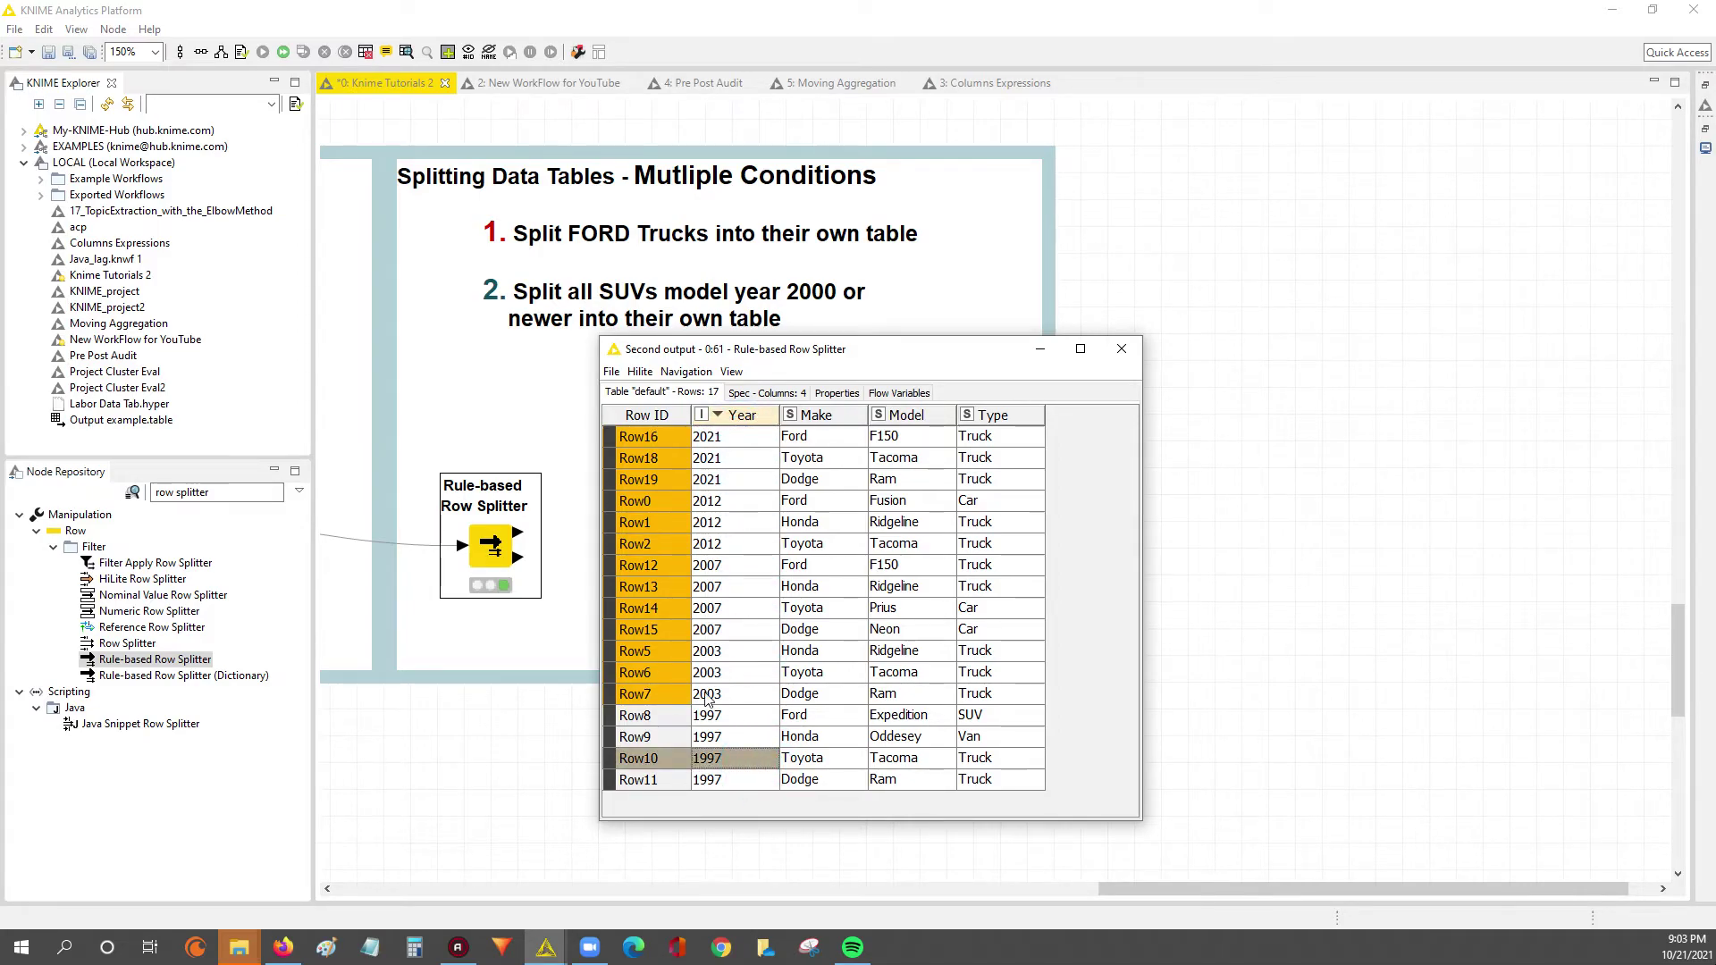
right_click(662, 651)
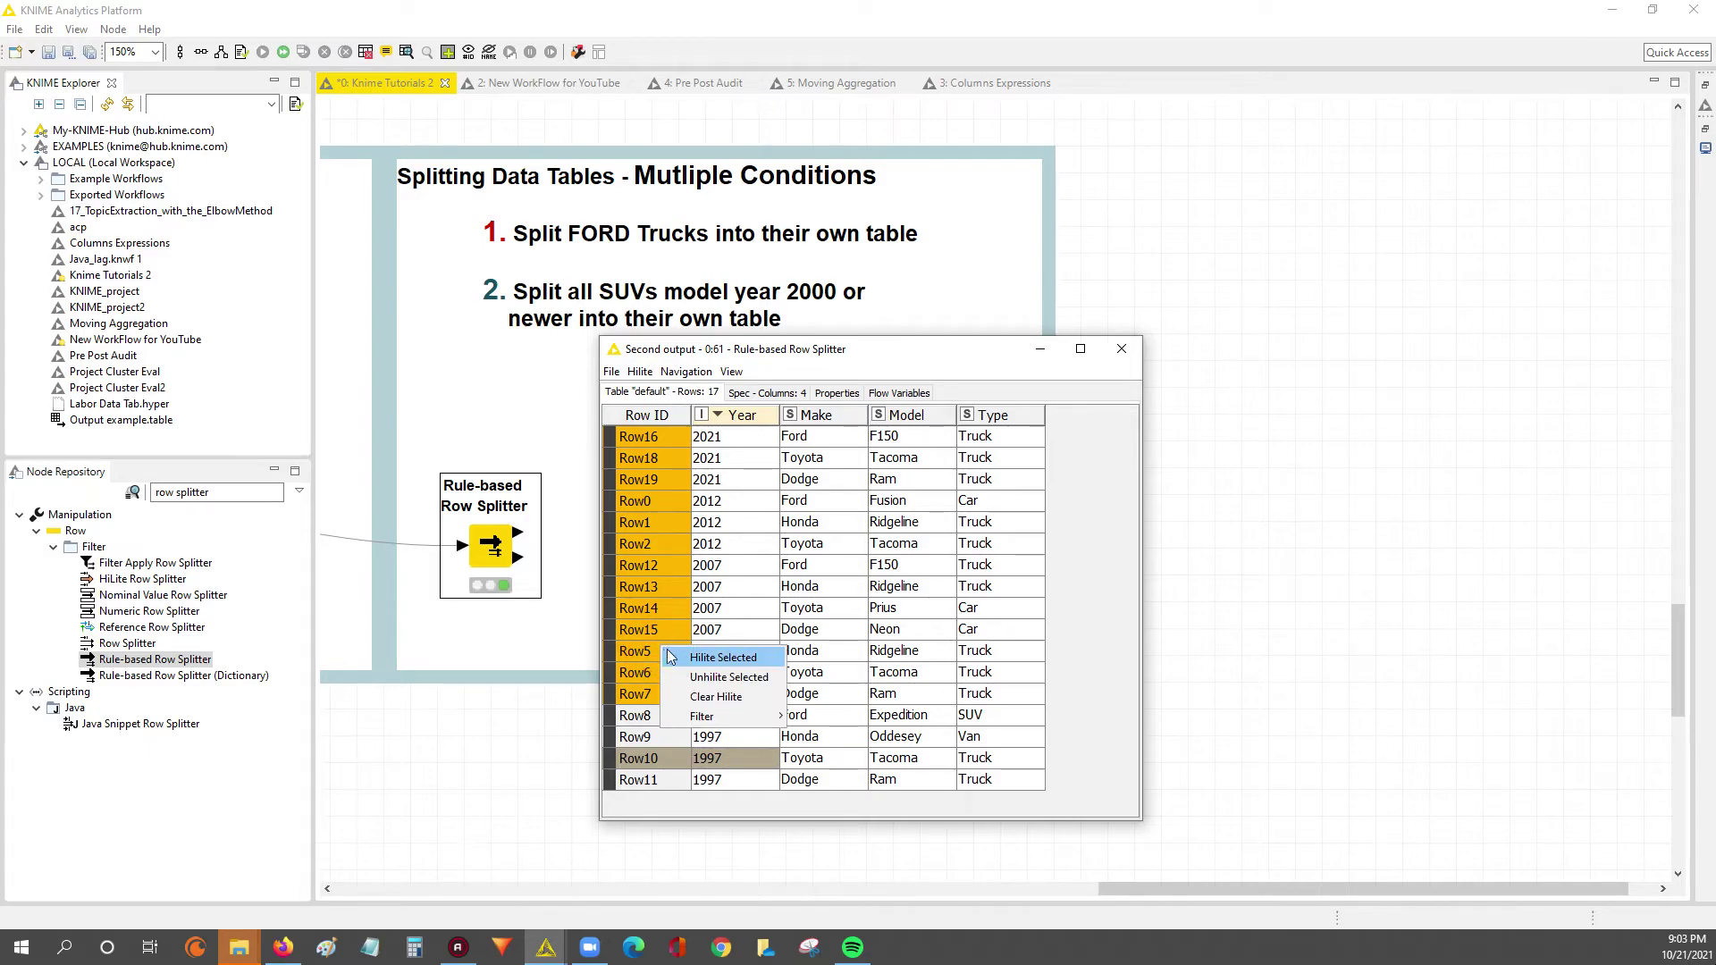
mouse_move(728, 716)
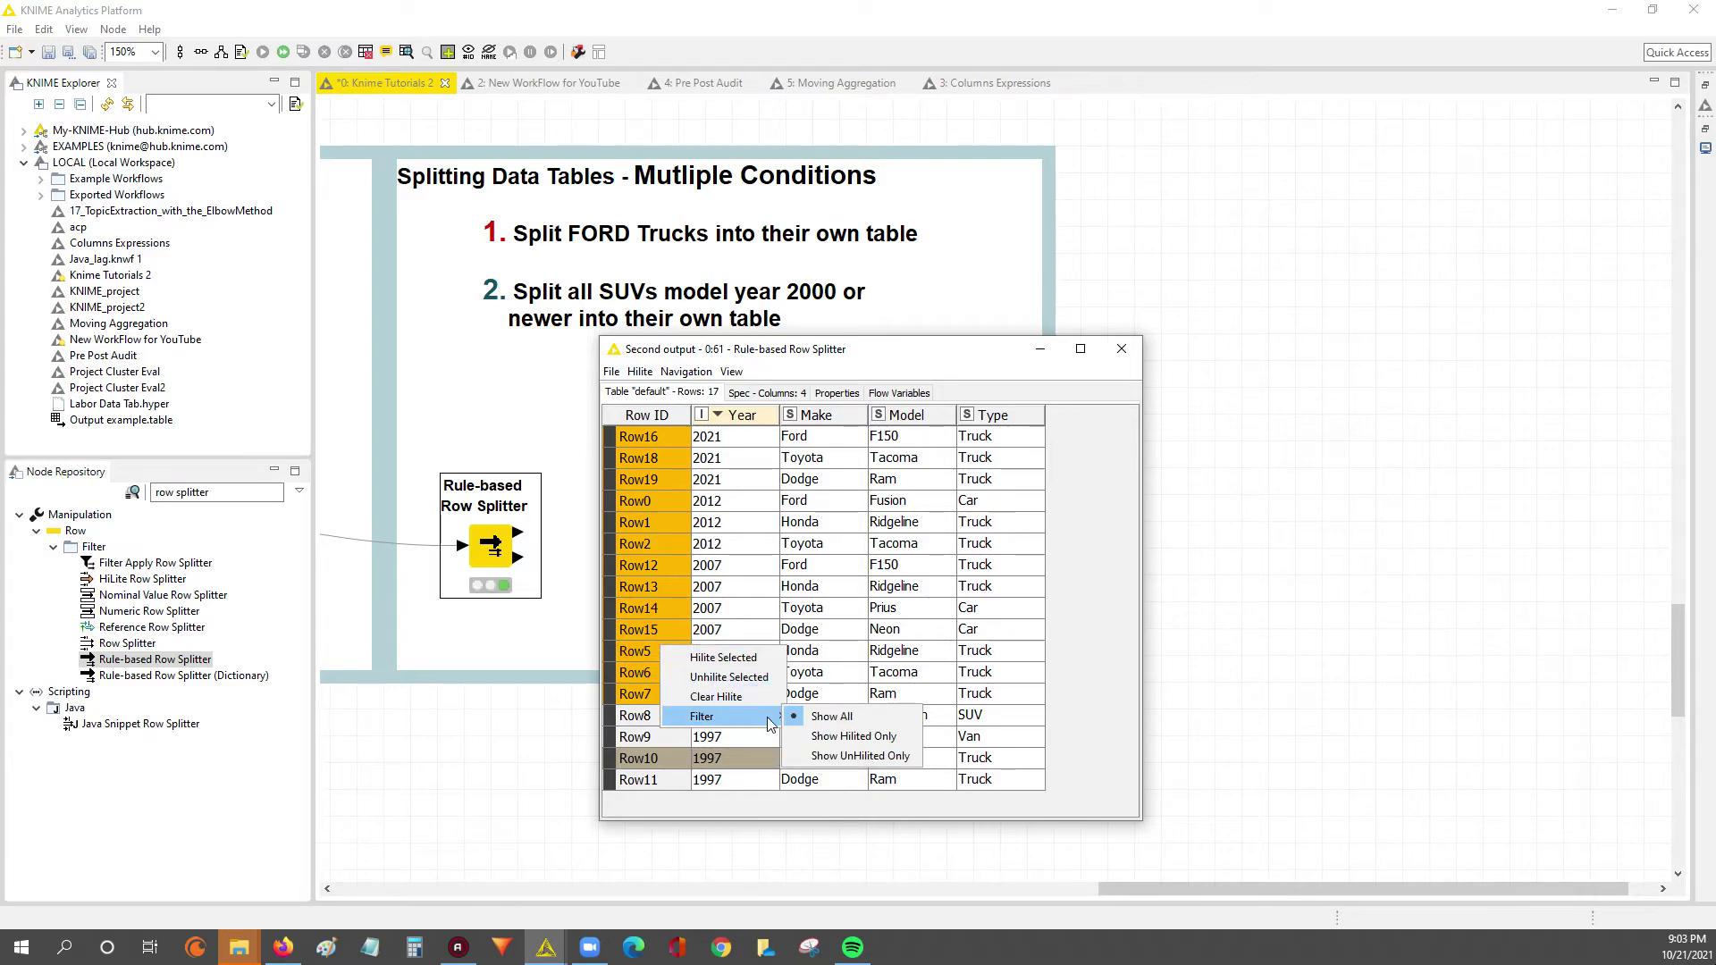
left_click(887, 741)
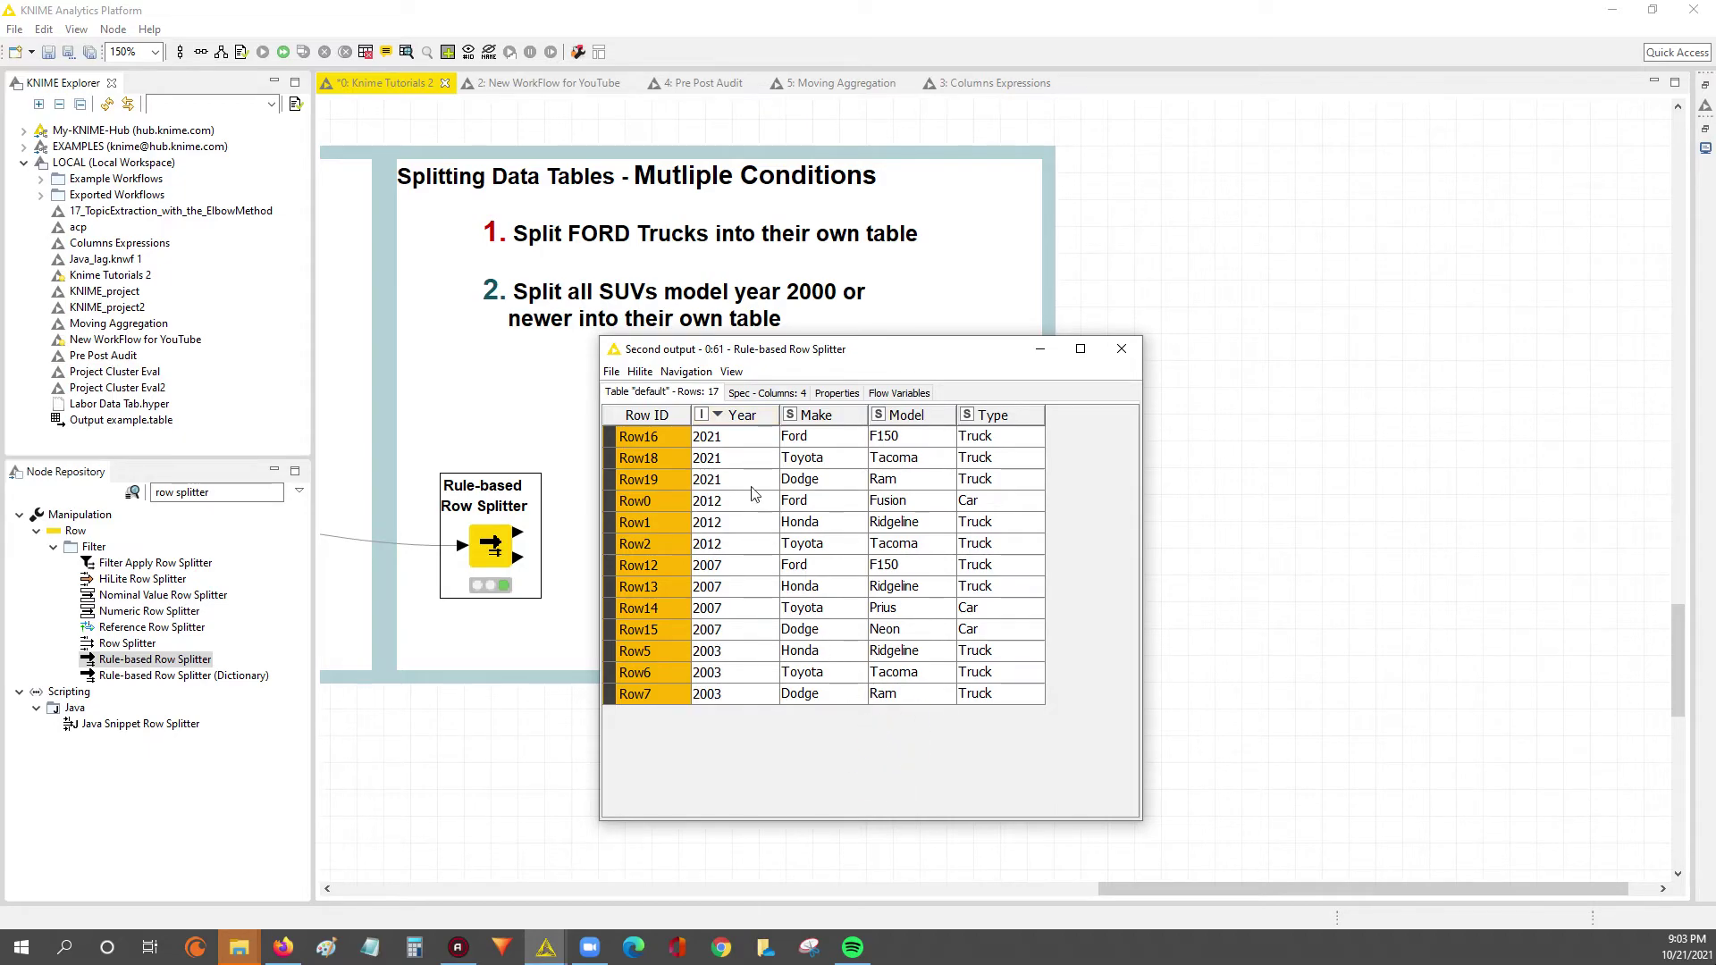
Step: Sort the filtered rows by Year ascending and by Type ascending, and check the Type values for SUVs
left_click(740, 414)
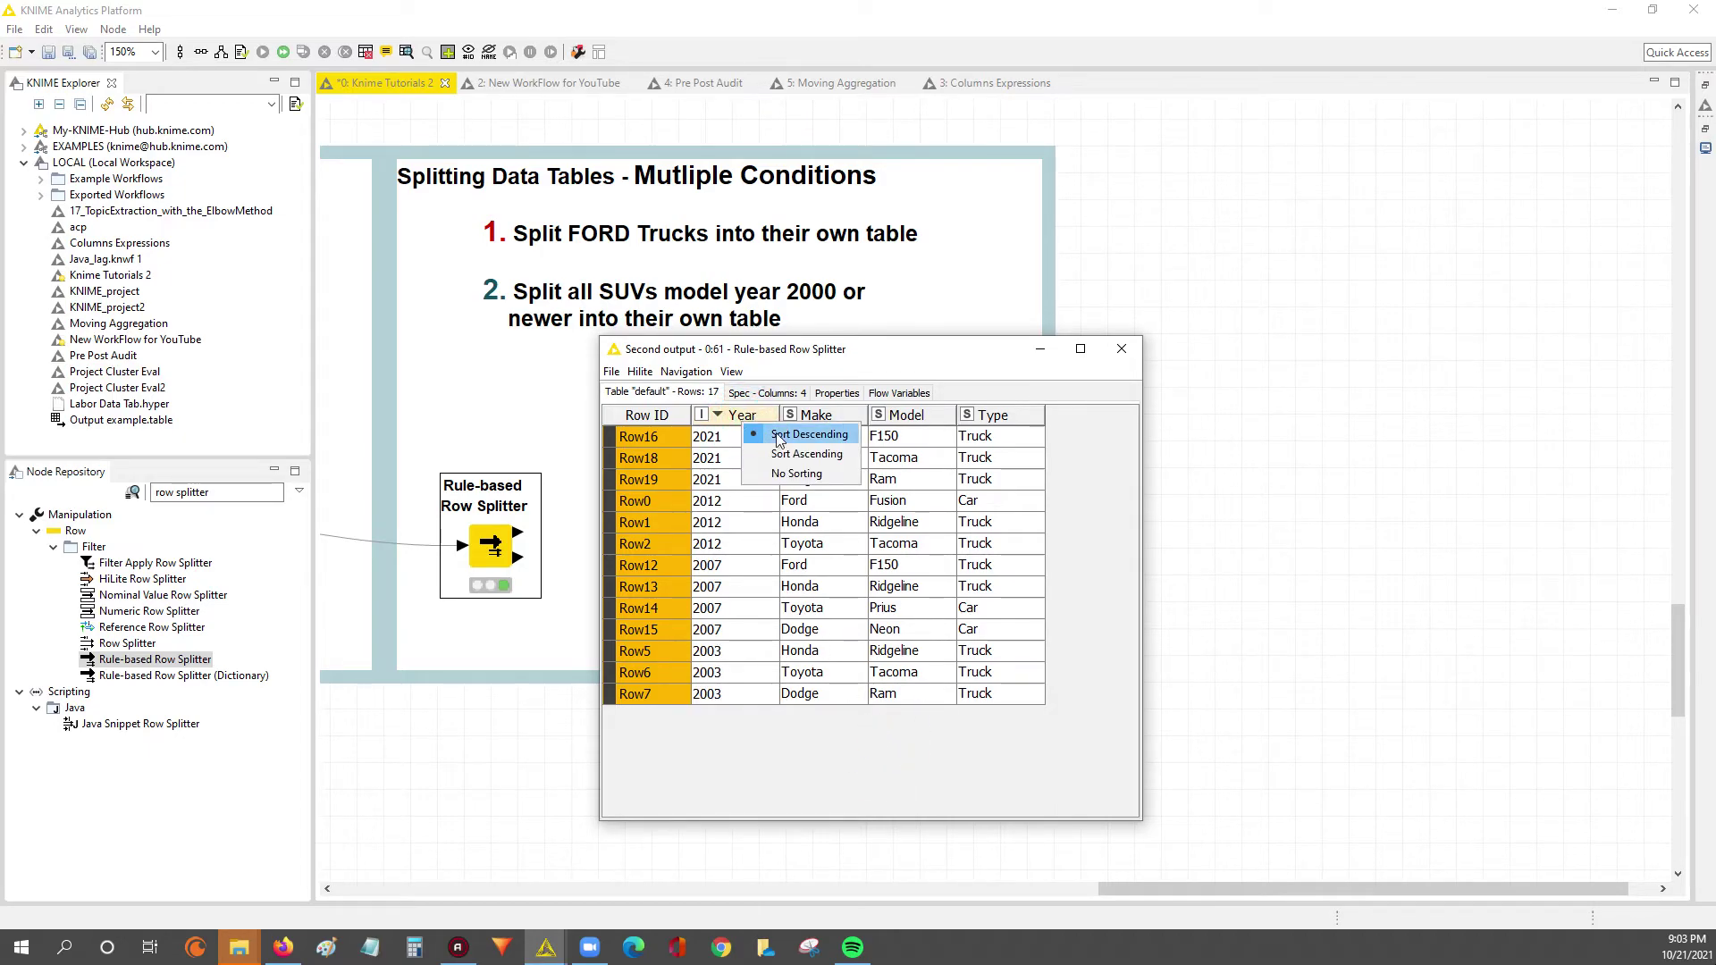
left_click(786, 436)
left_click_drag(753, 526, 752, 712)
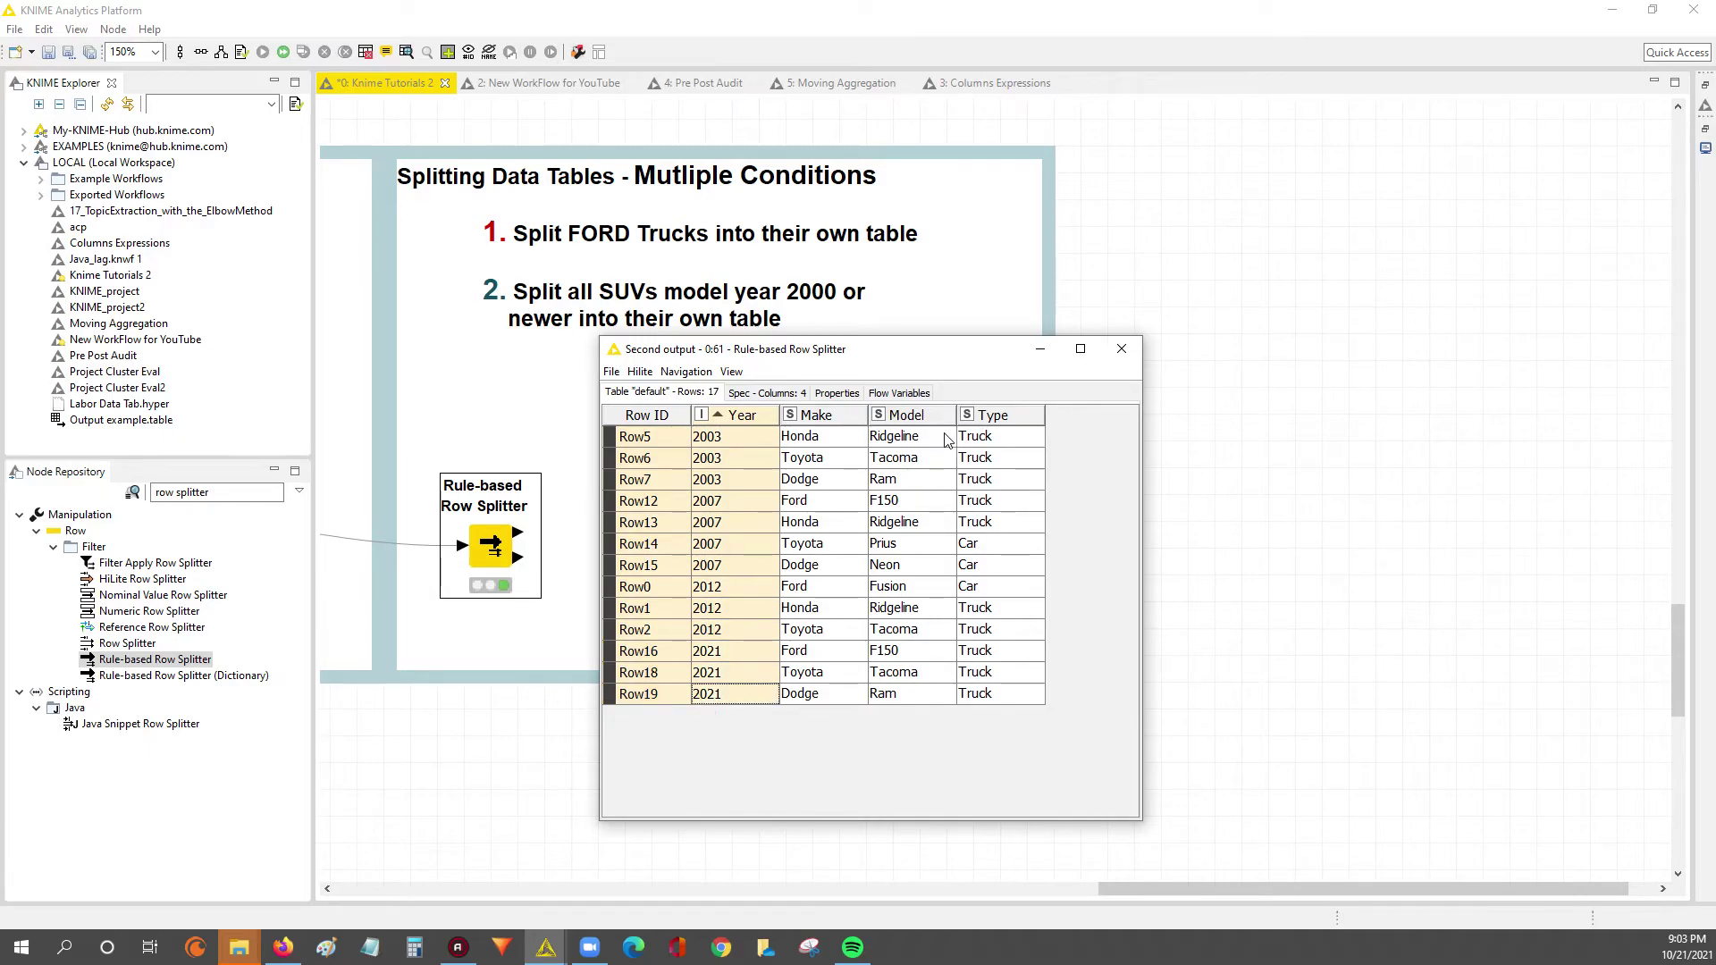
left_click(999, 417)
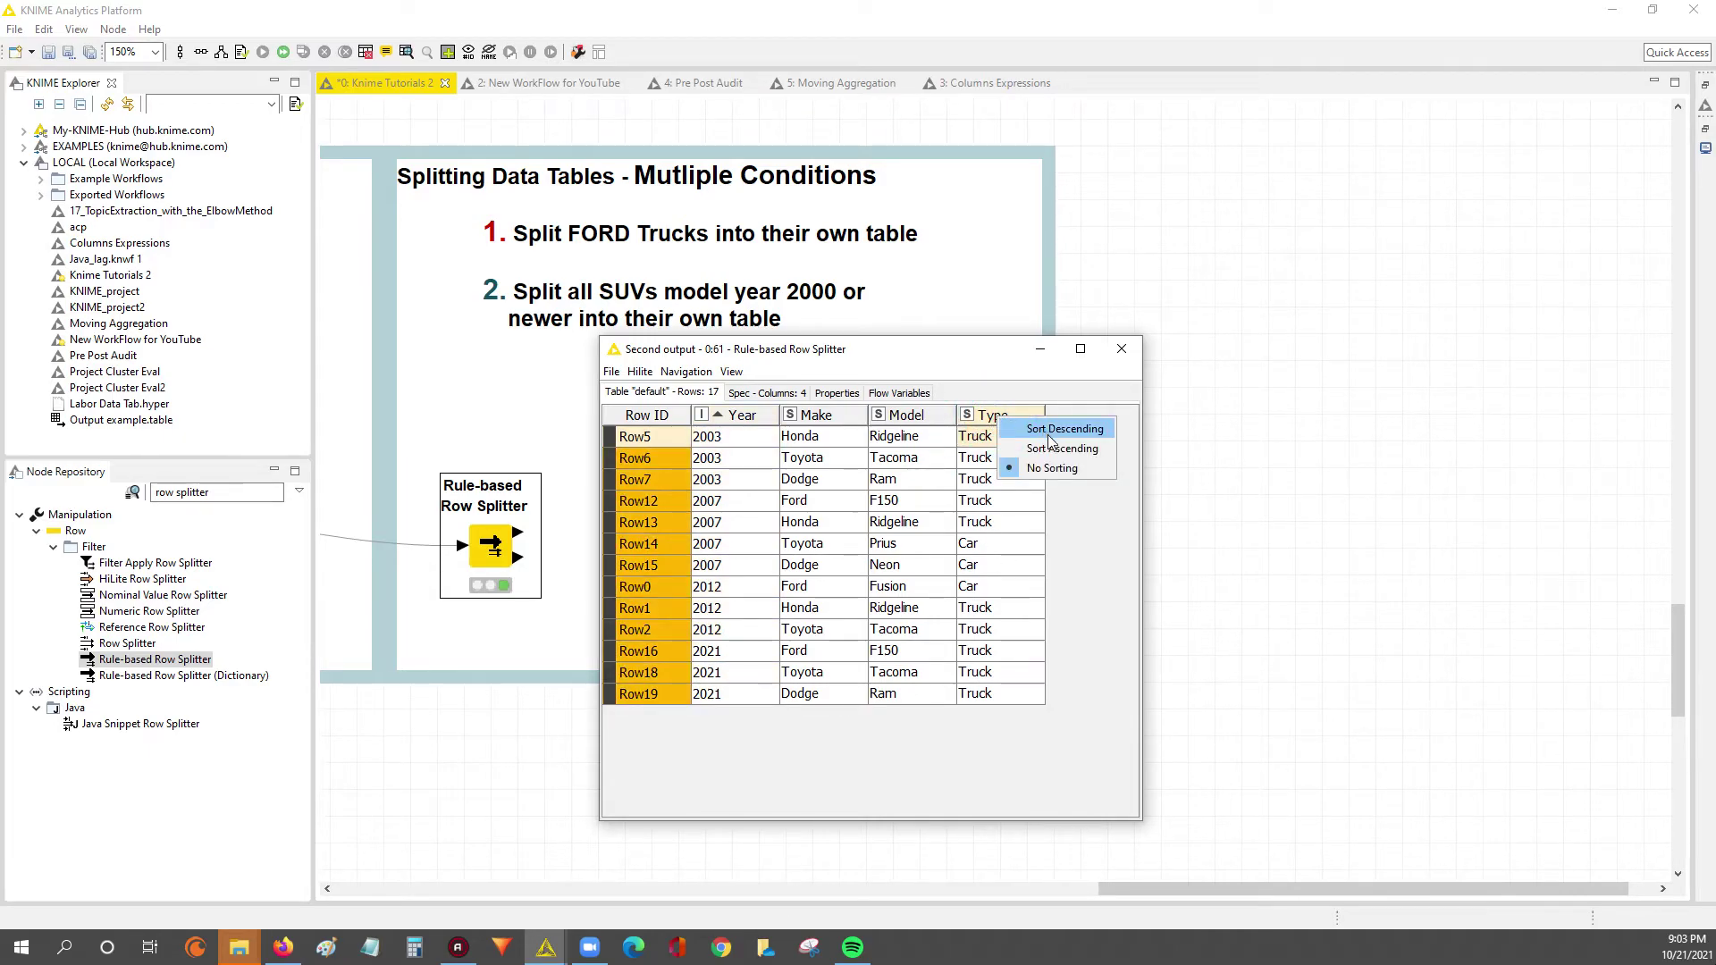
left_click(1056, 449)
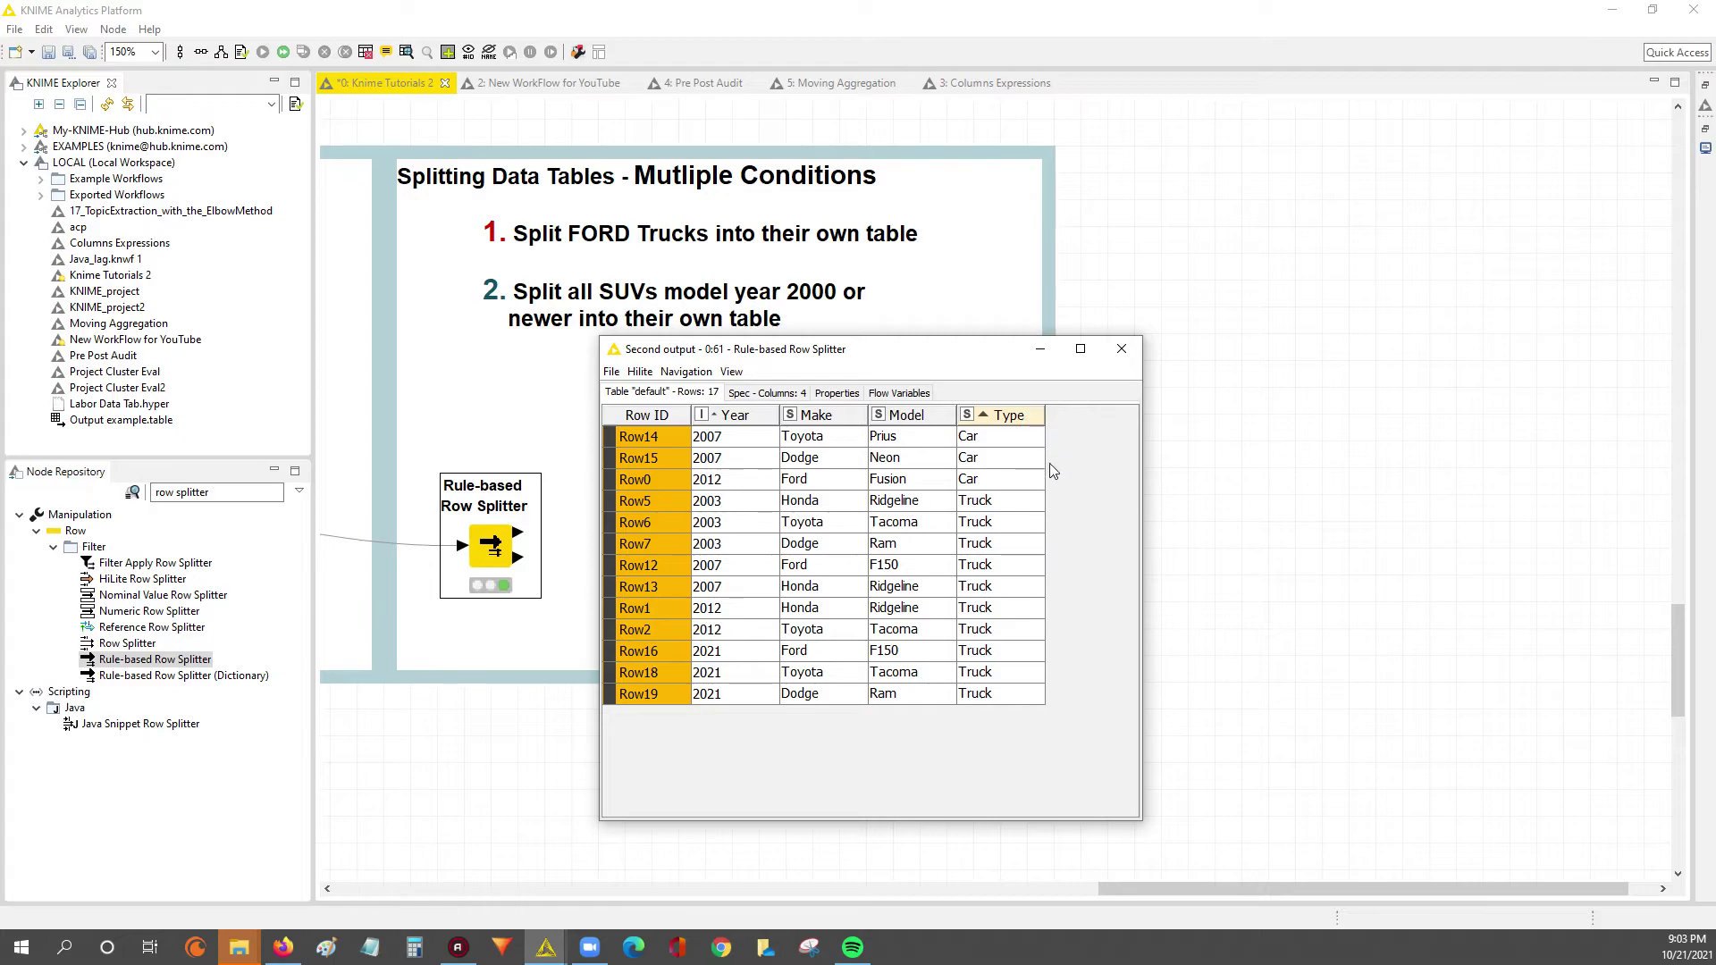
left_click(977, 481)
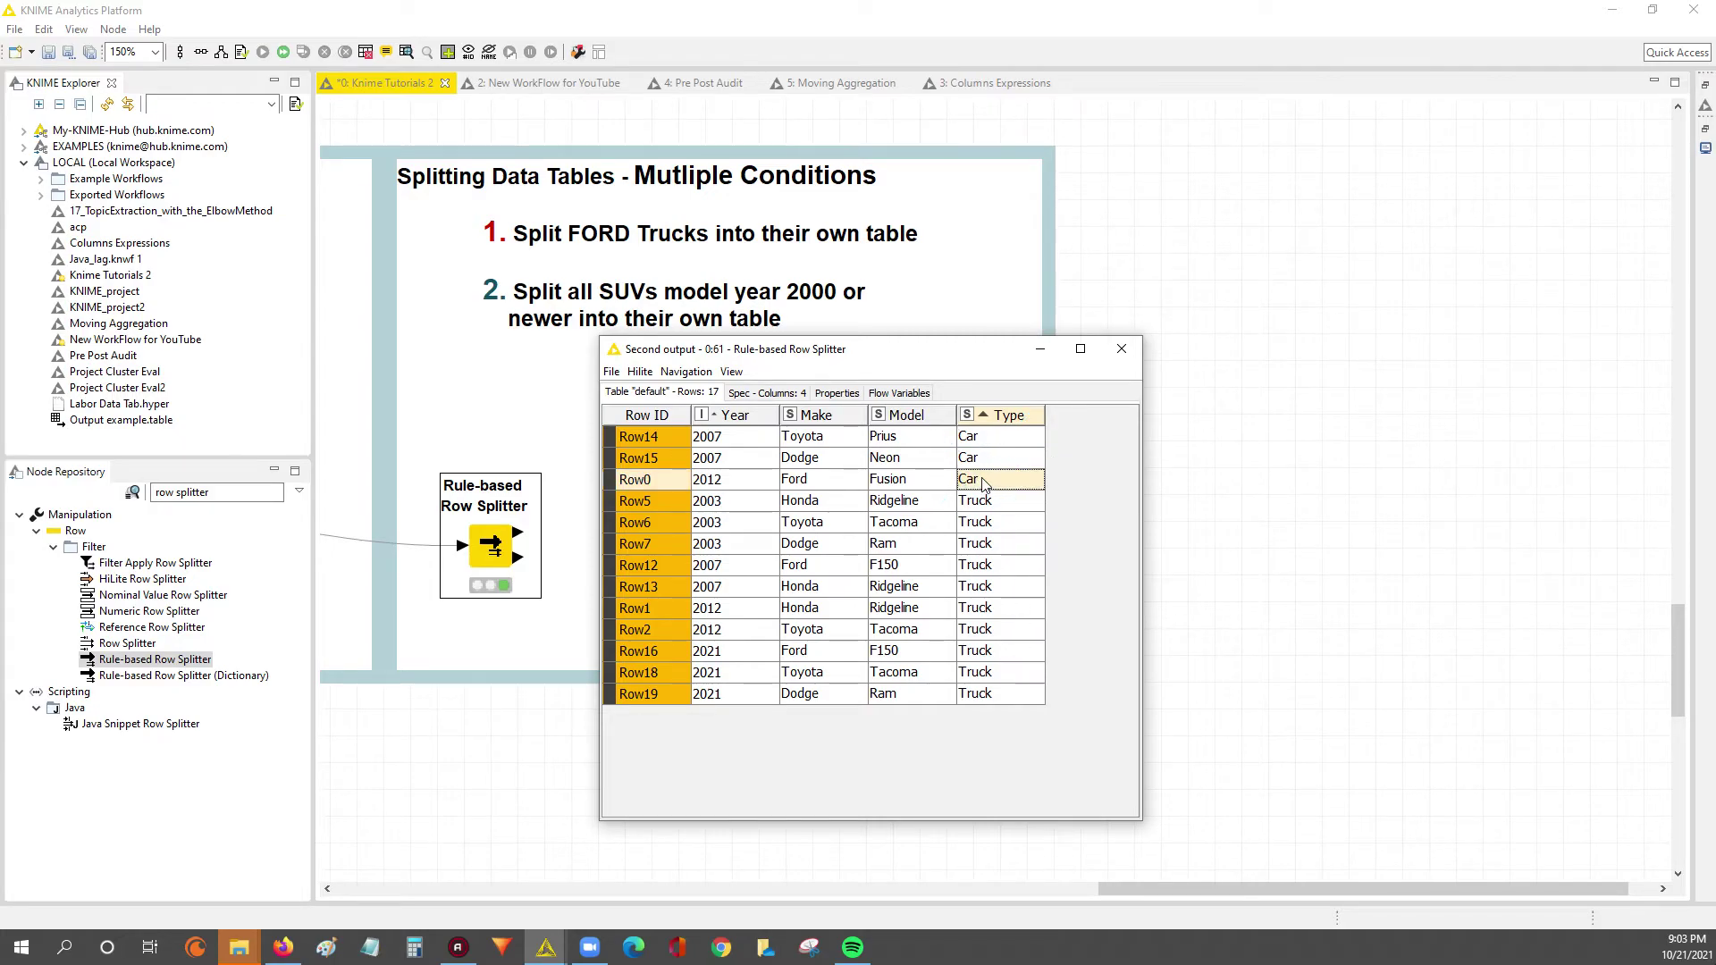
left_click(978, 500)
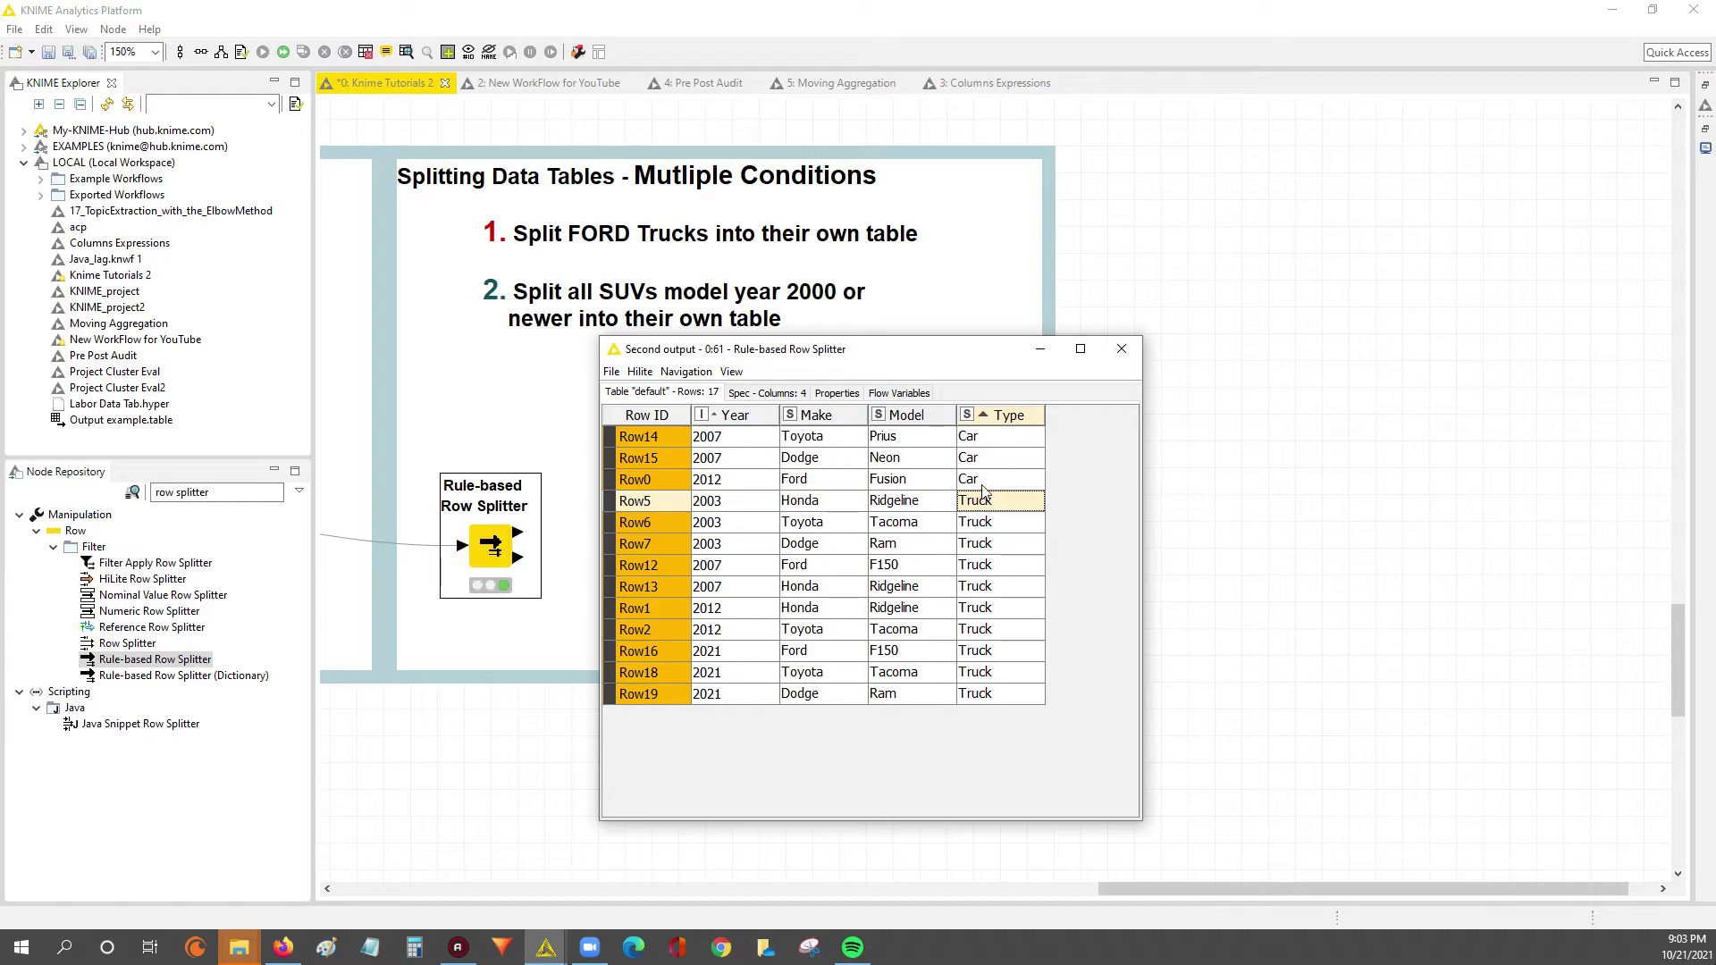
Step: Examine the Type values and the truck rows from 2003 through 2021 in the hilited-only second output
left_click(988, 480)
left_click(979, 500)
left_click(969, 522, "shift")
key("shift+Down")
key("shift+Down")
key("shift+Down")
key("shift+Down")
key("shift+Down")
key("shift+Down")
key("shift+Down")
key("shift+Down")
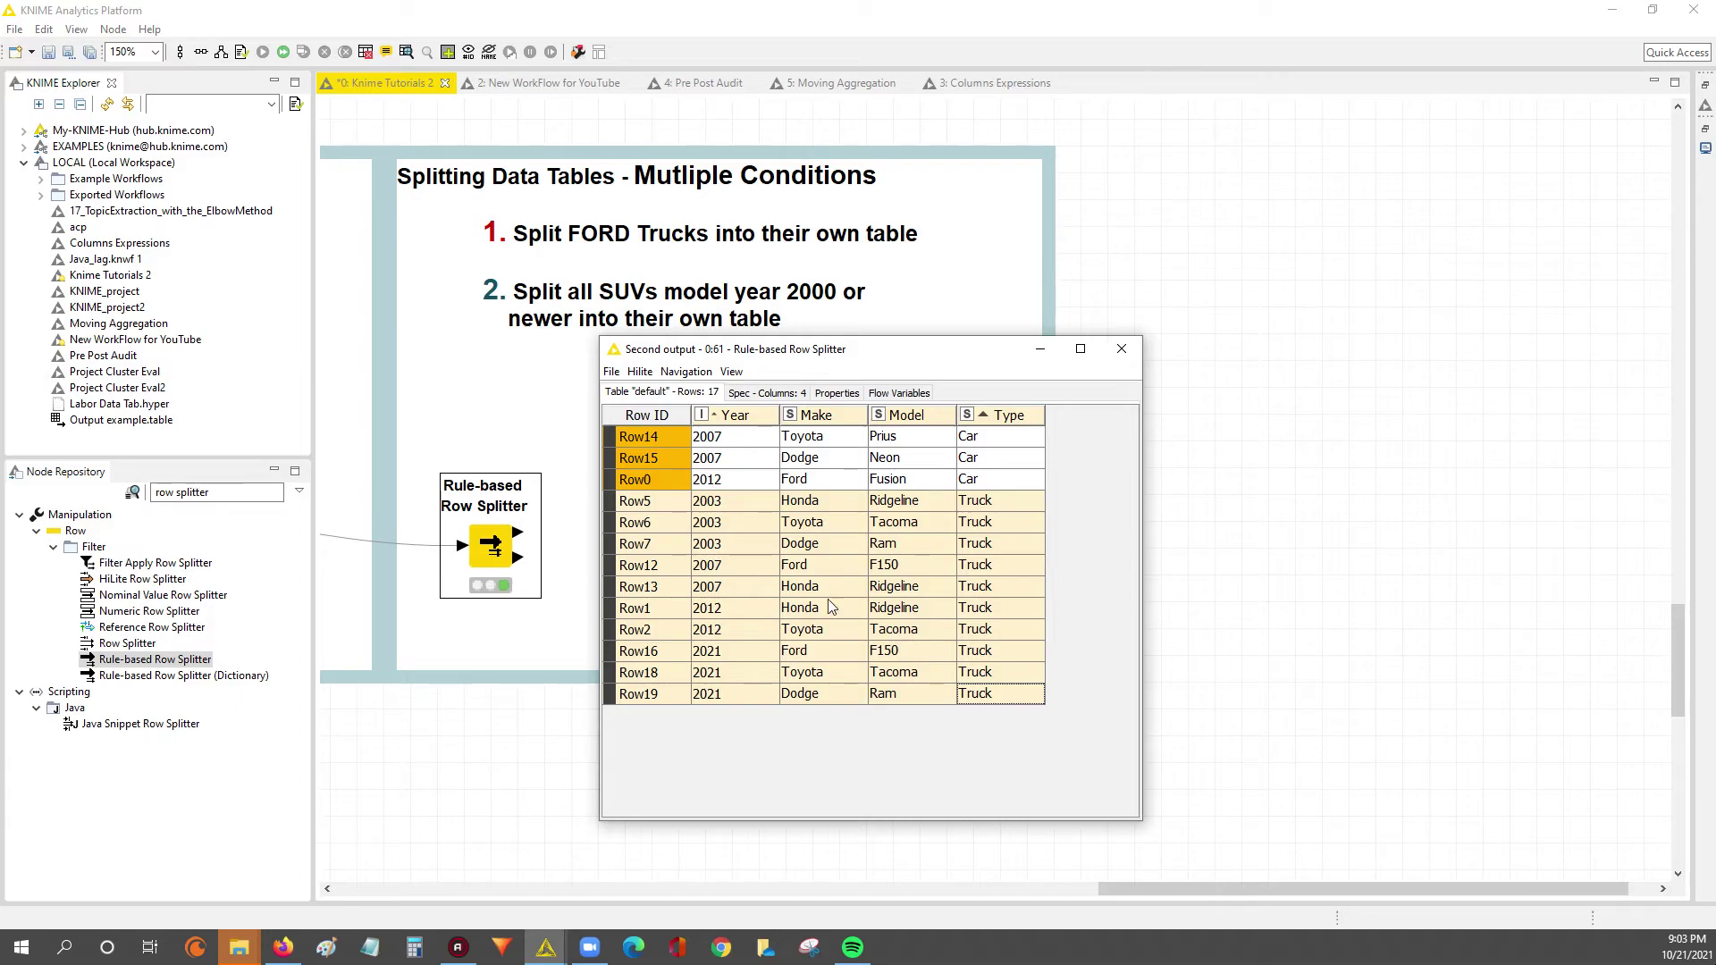
left_click_drag(726, 505, 1034, 703)
left_click(849, 565)
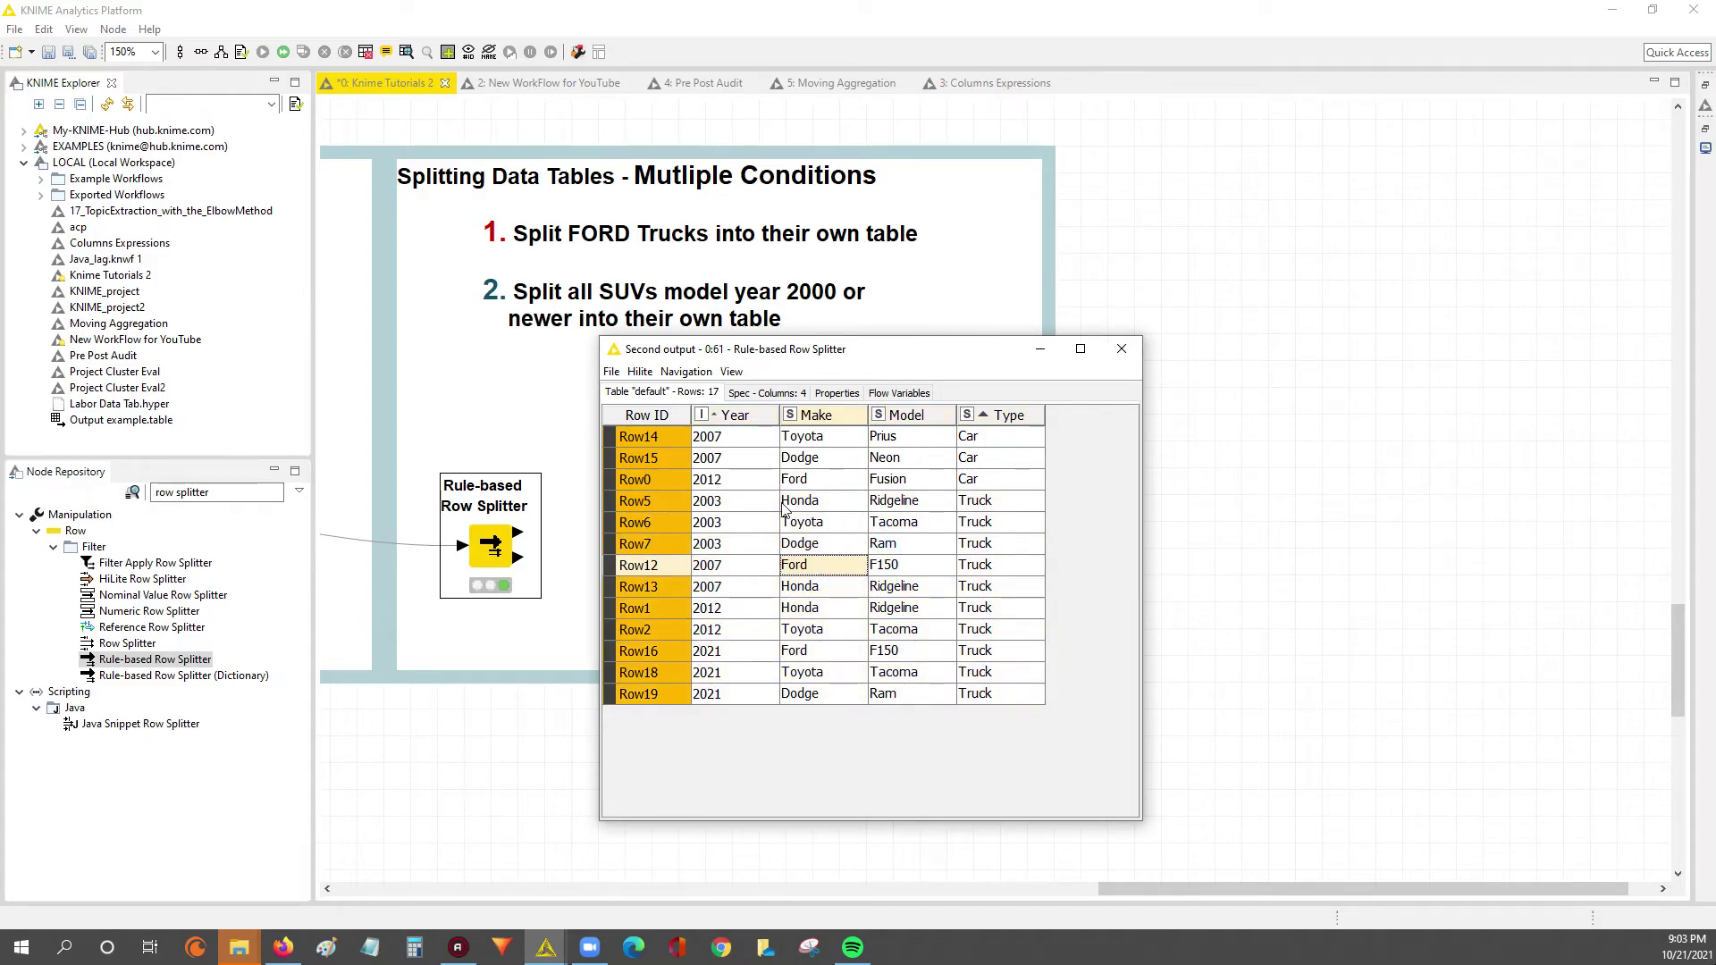
Step: Set the second output's filter to show all rows and clear the row hiliting
right_click(653, 543)
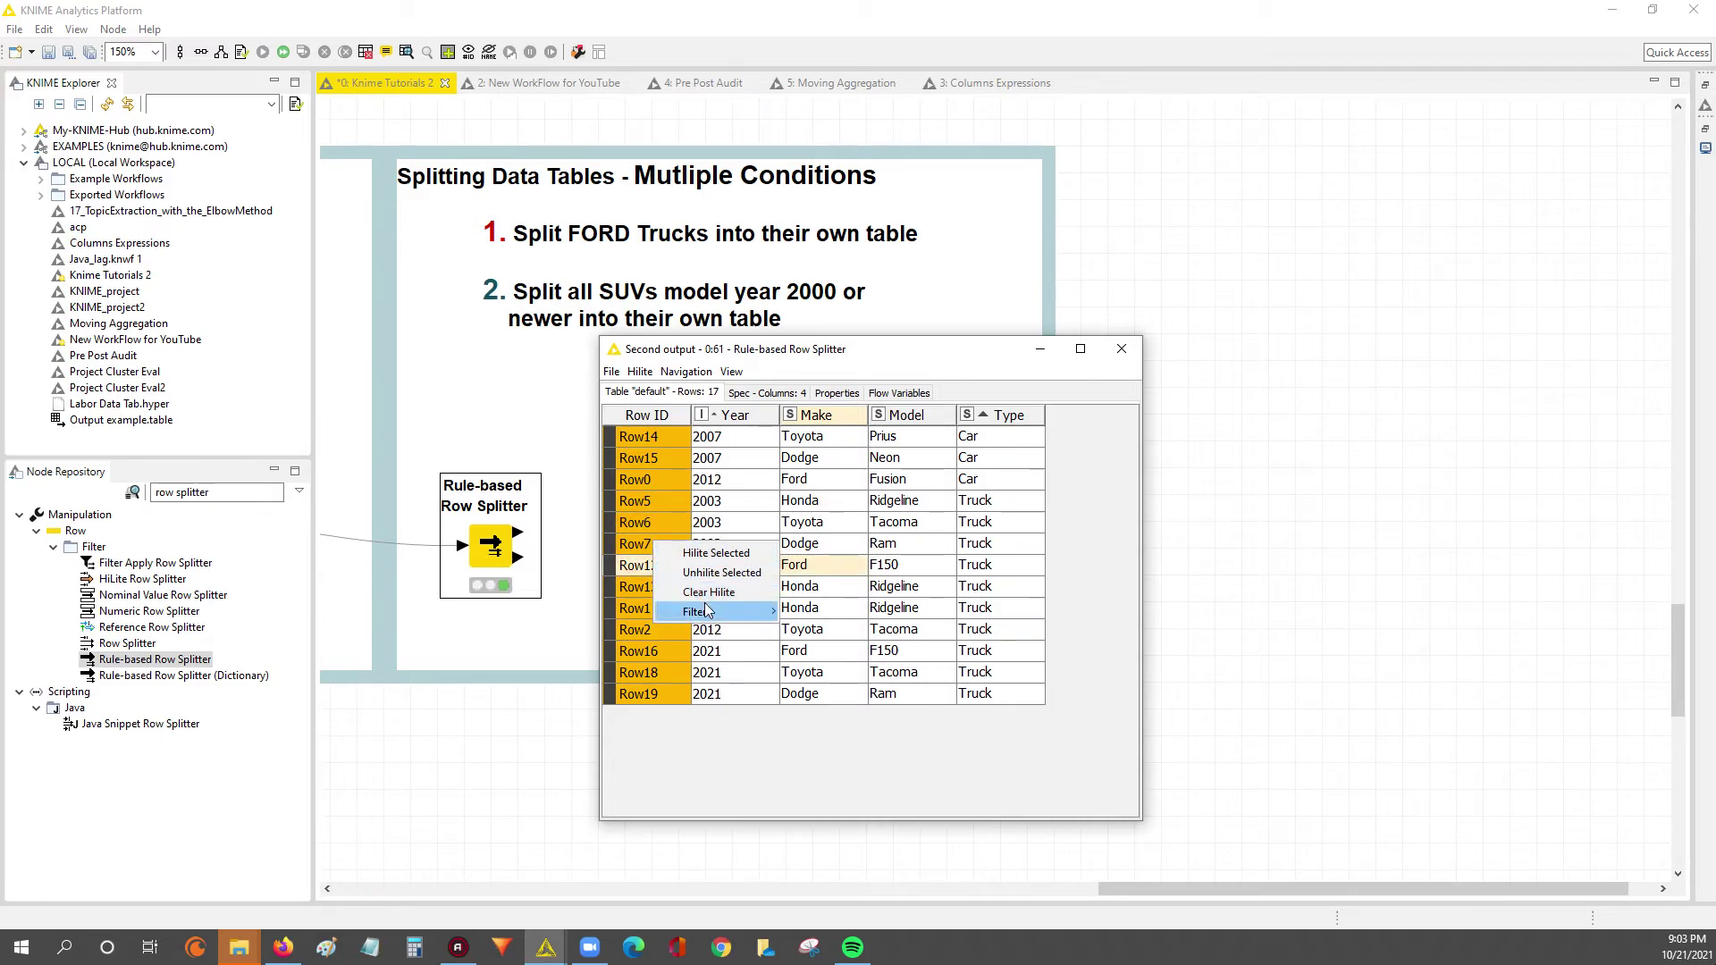
right_click(637, 520)
mouse_move(715, 588)
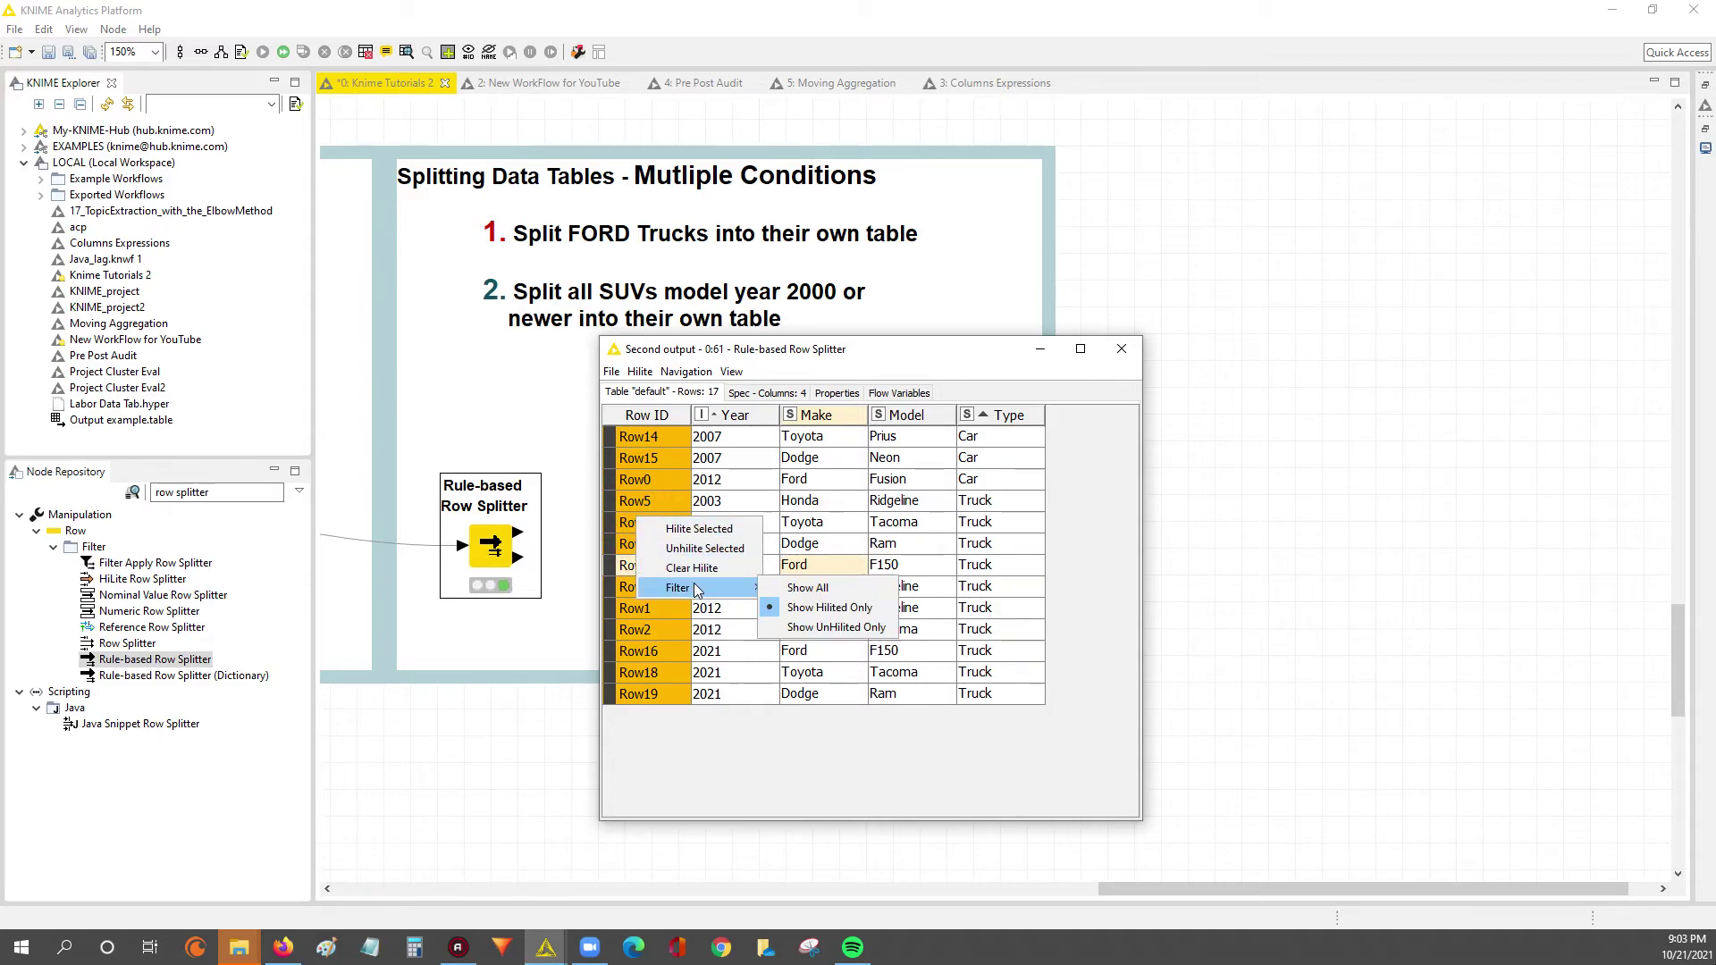
left_click(827, 589)
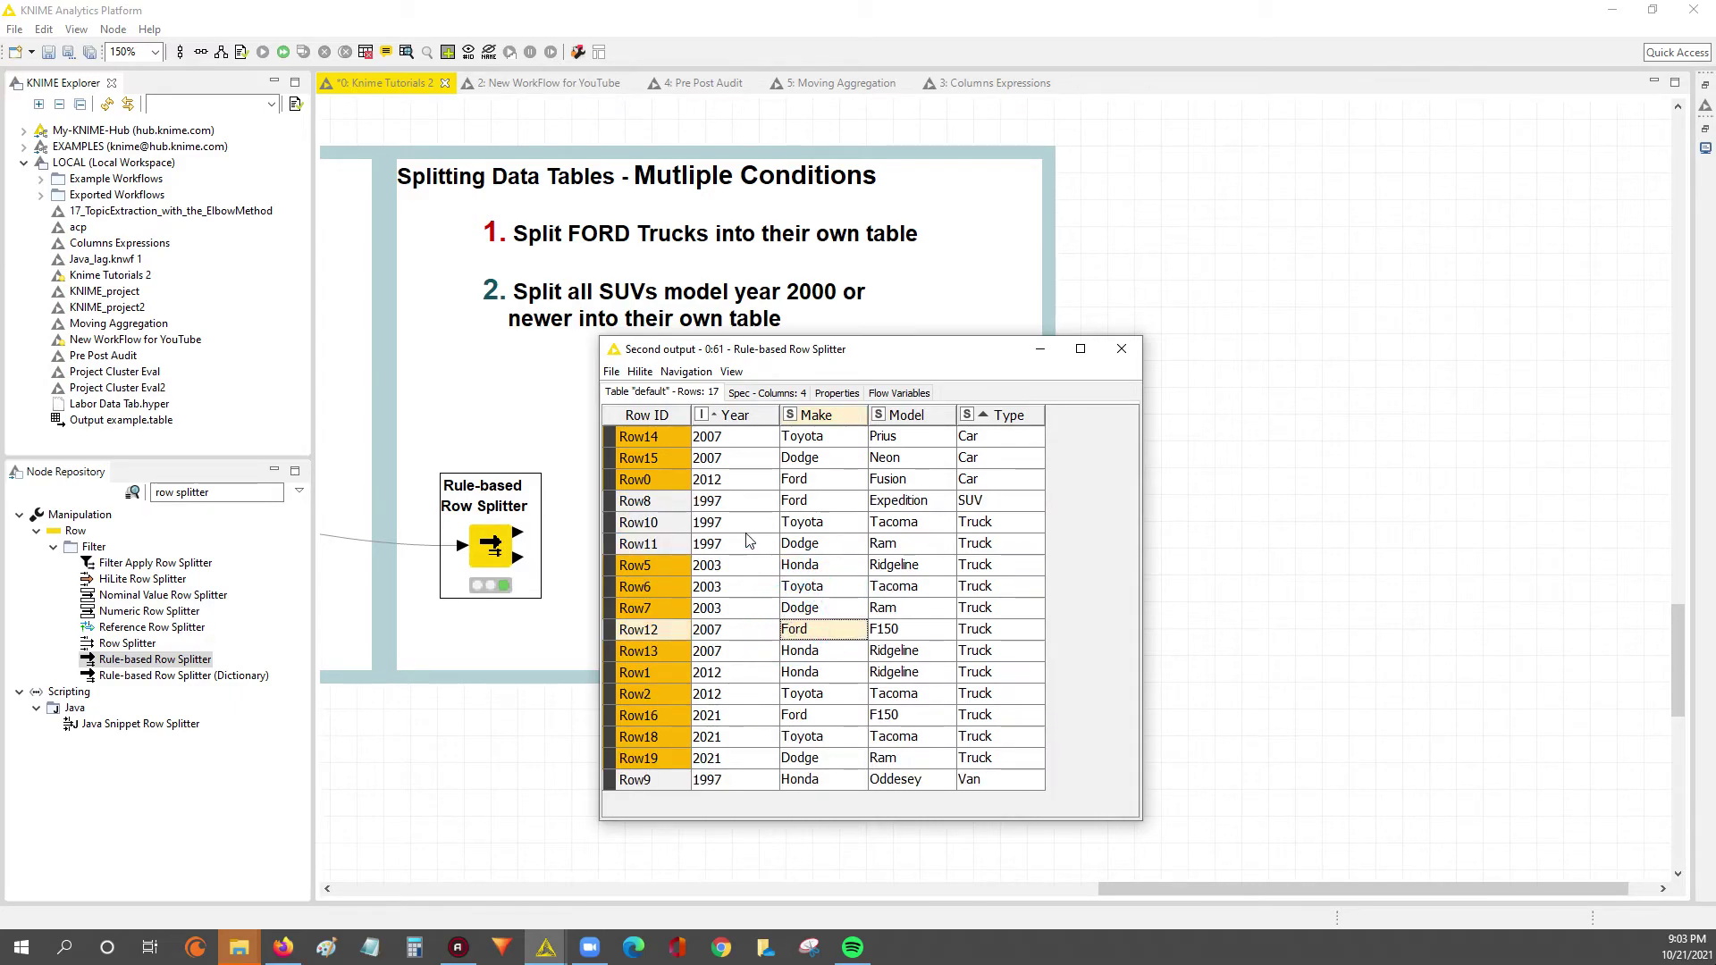
left_click(723, 521)
left_click_drag(680, 761, 671, 440)
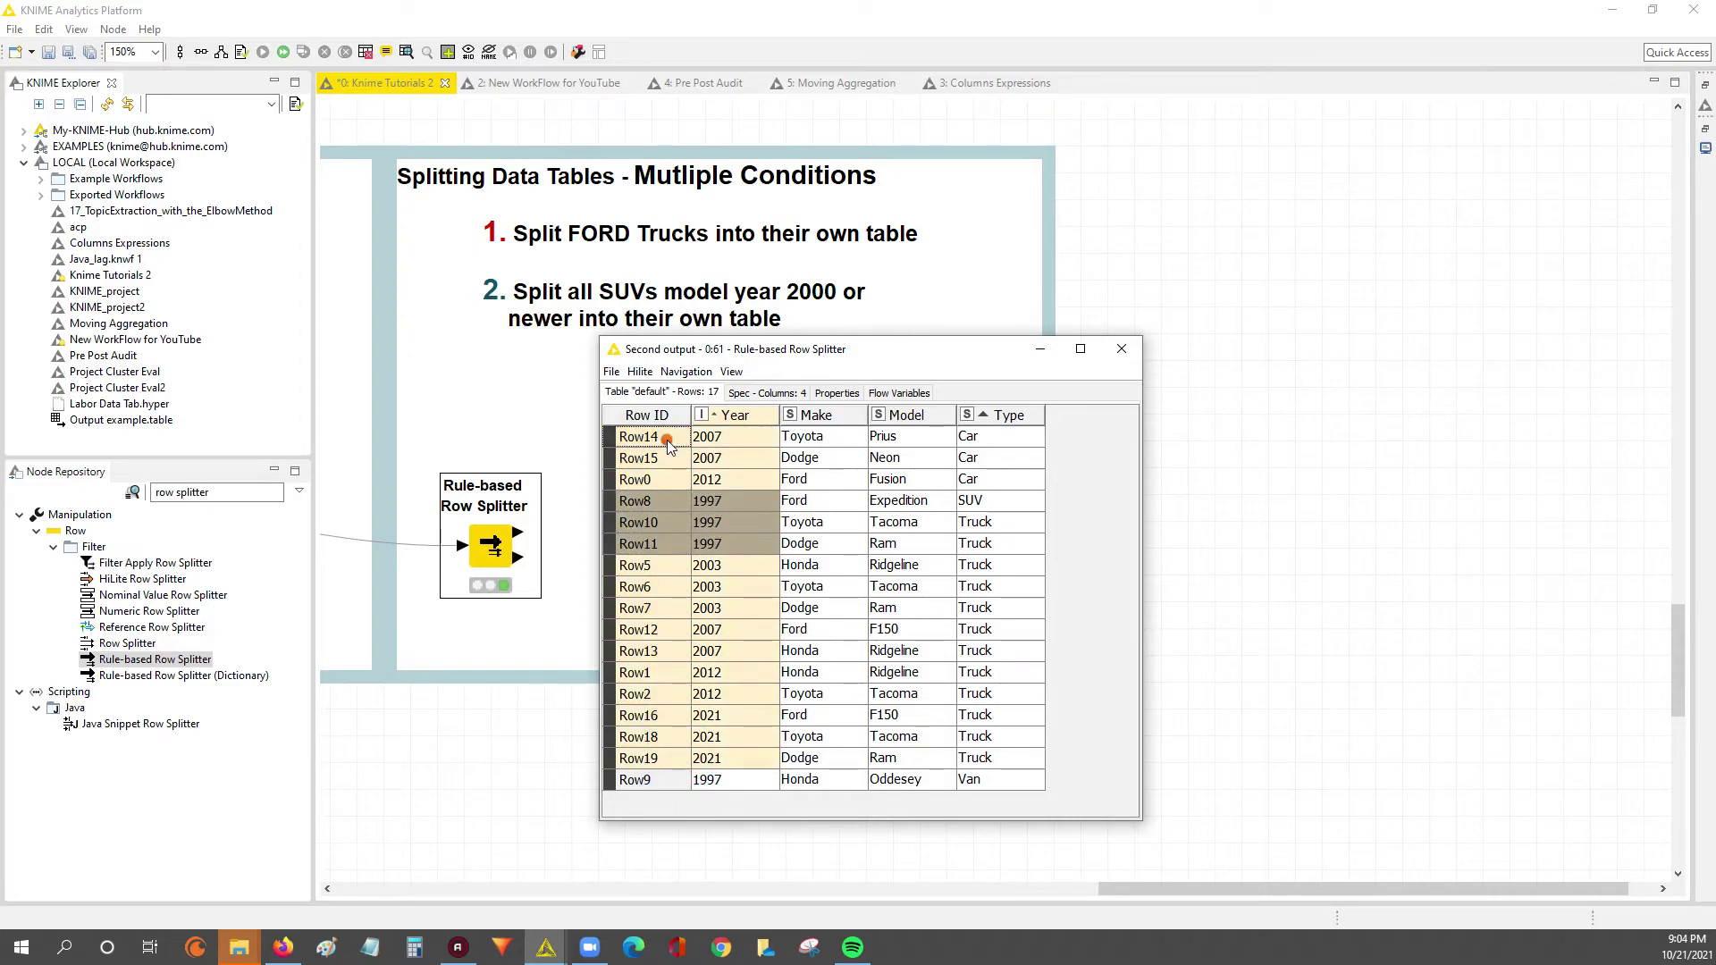
right_click(670, 441)
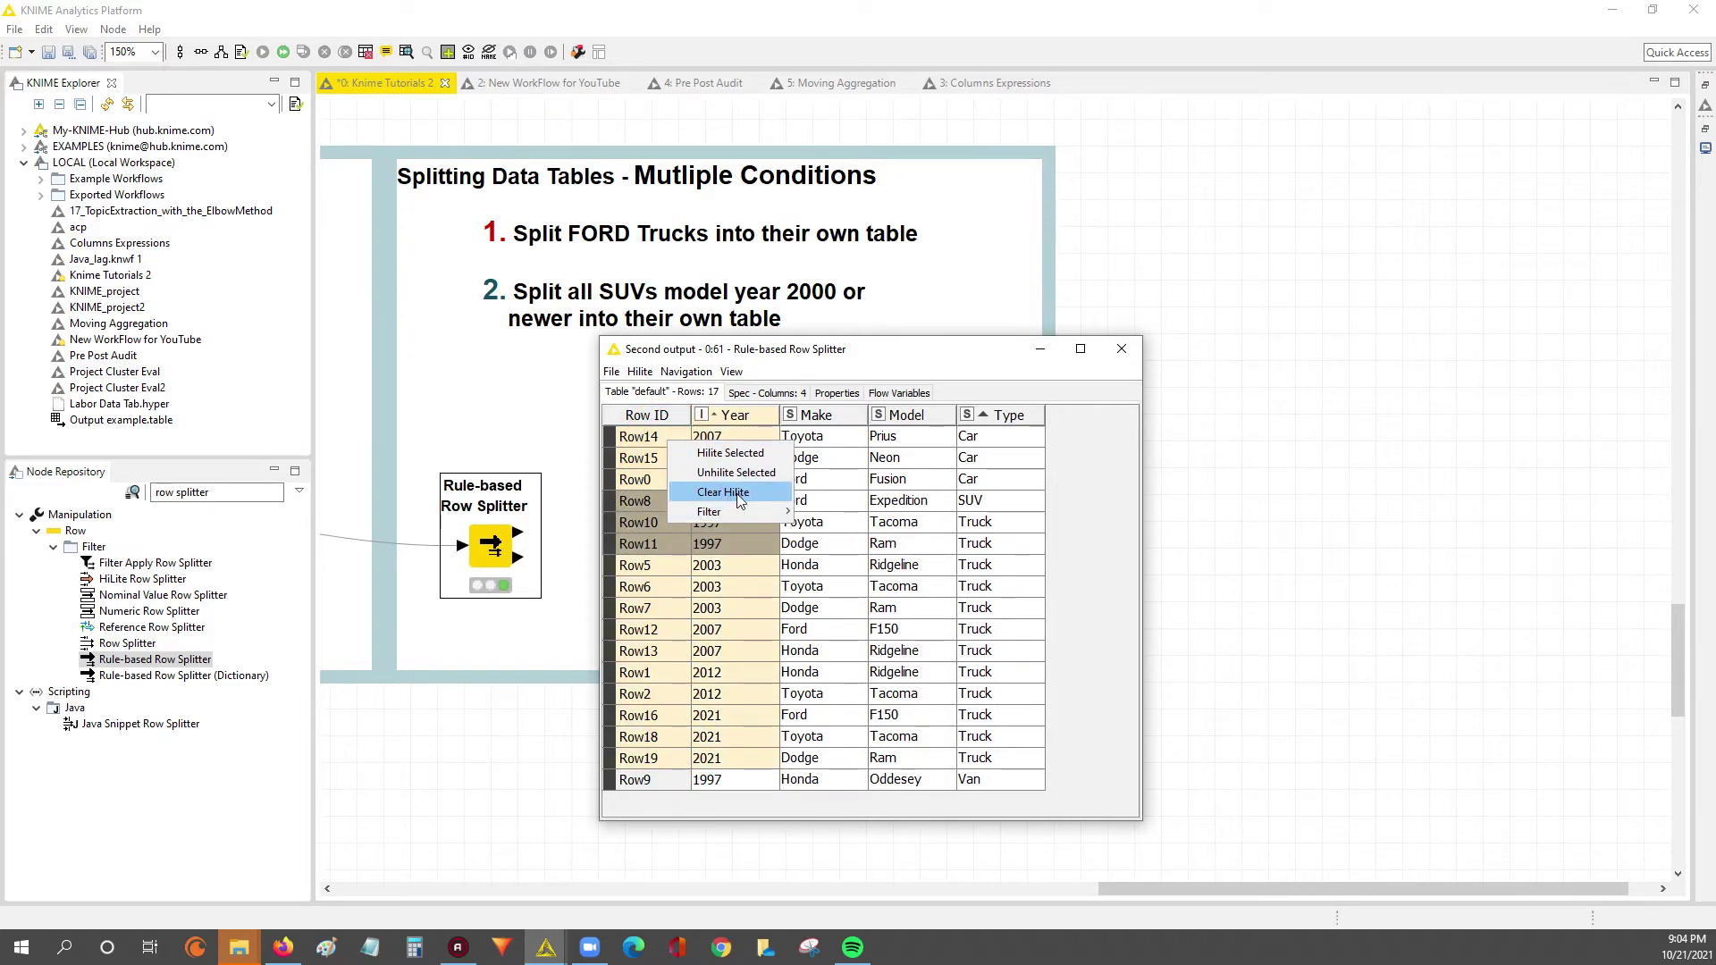
left_click(722, 491)
Step: Check the Type values across the unfiltered second output, including the SUV row, and close the table
left_click(867, 631)
left_click(974, 565)
left_click(994, 502)
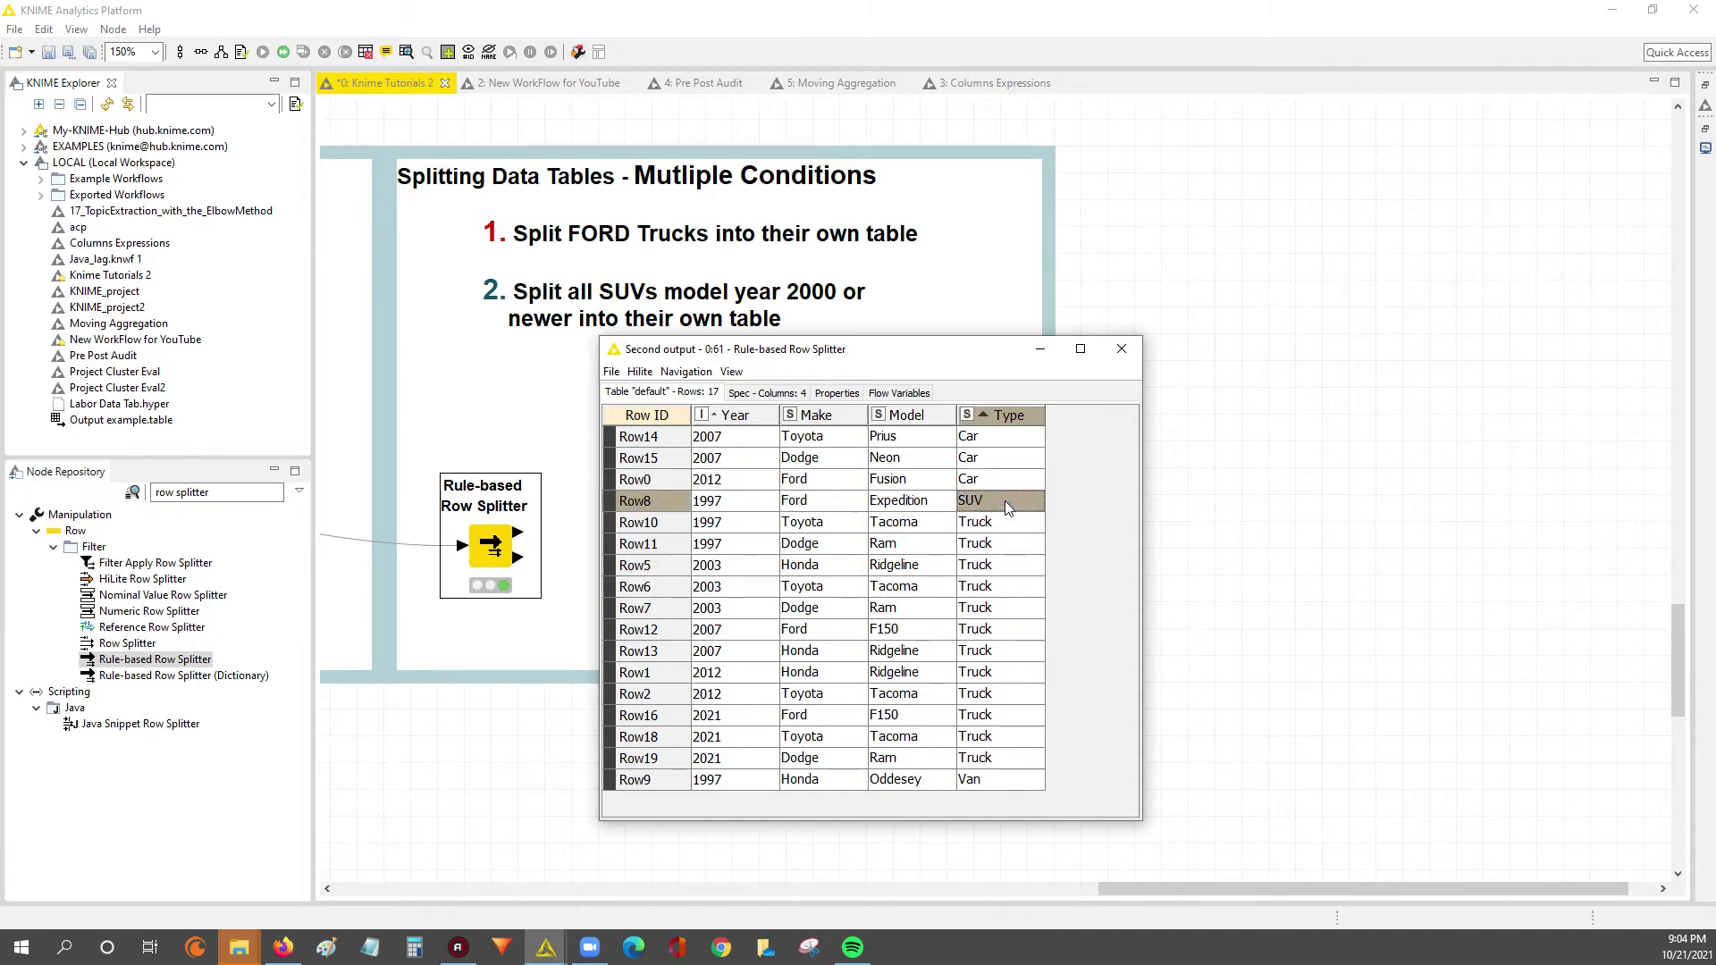
left_click(994, 460)
left_click_drag(729, 585, 998, 787)
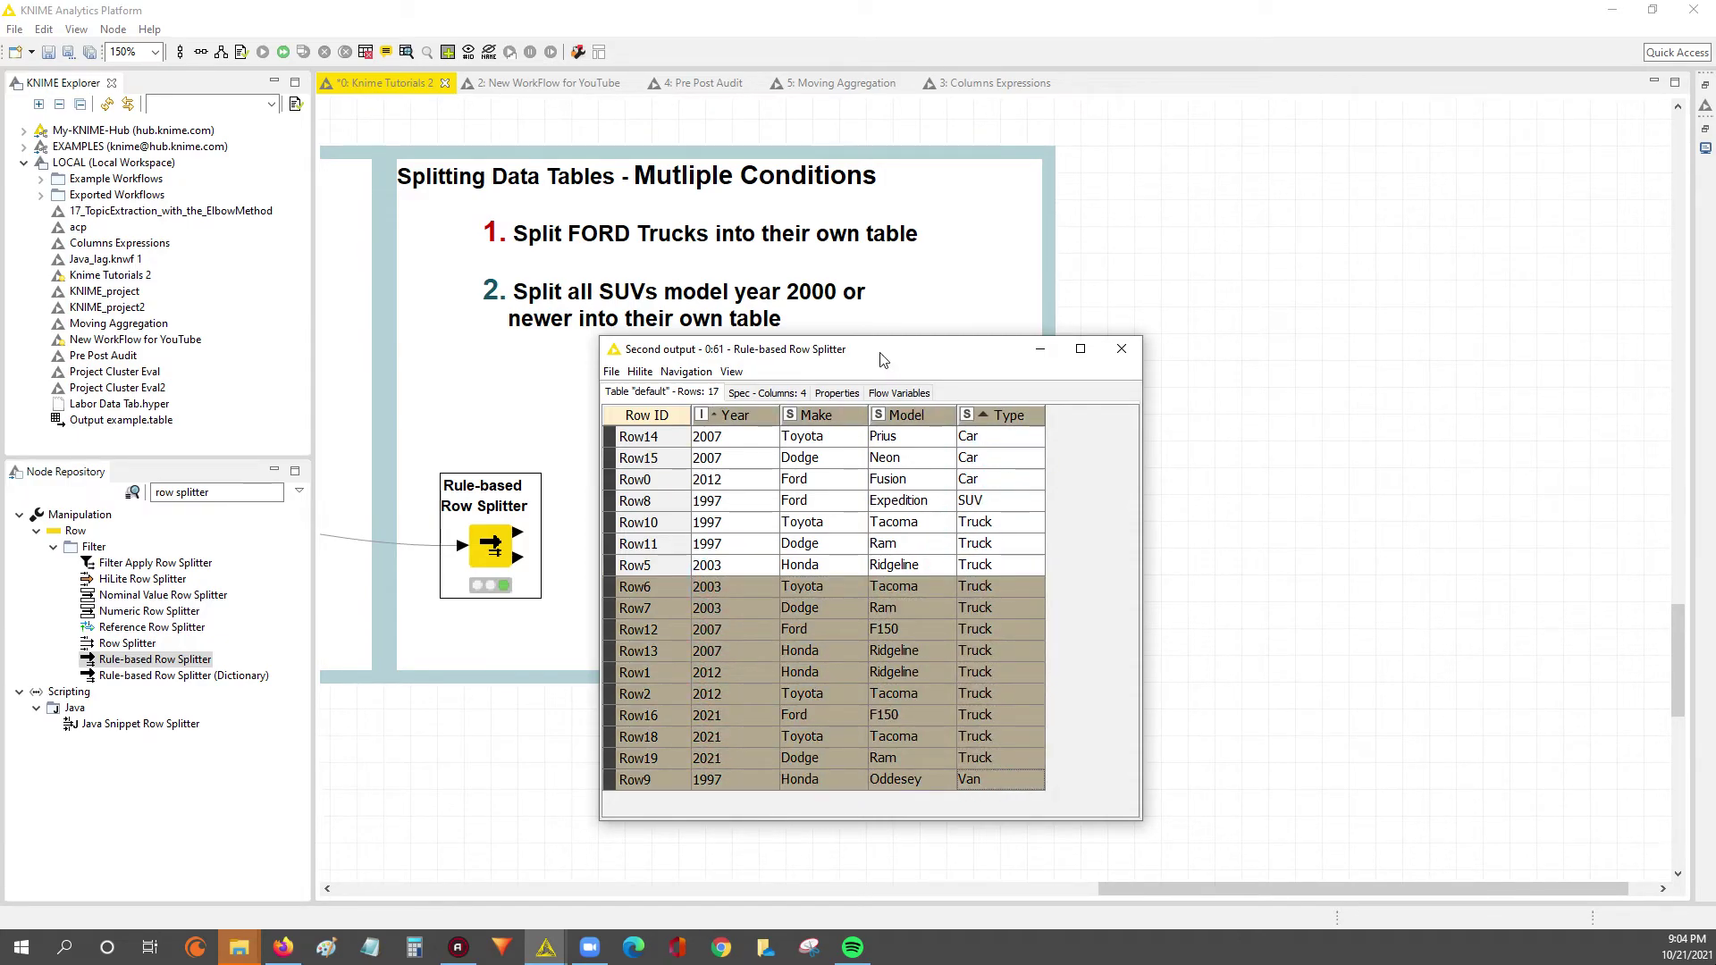
left_click_drag(877, 357, 1062, 351)
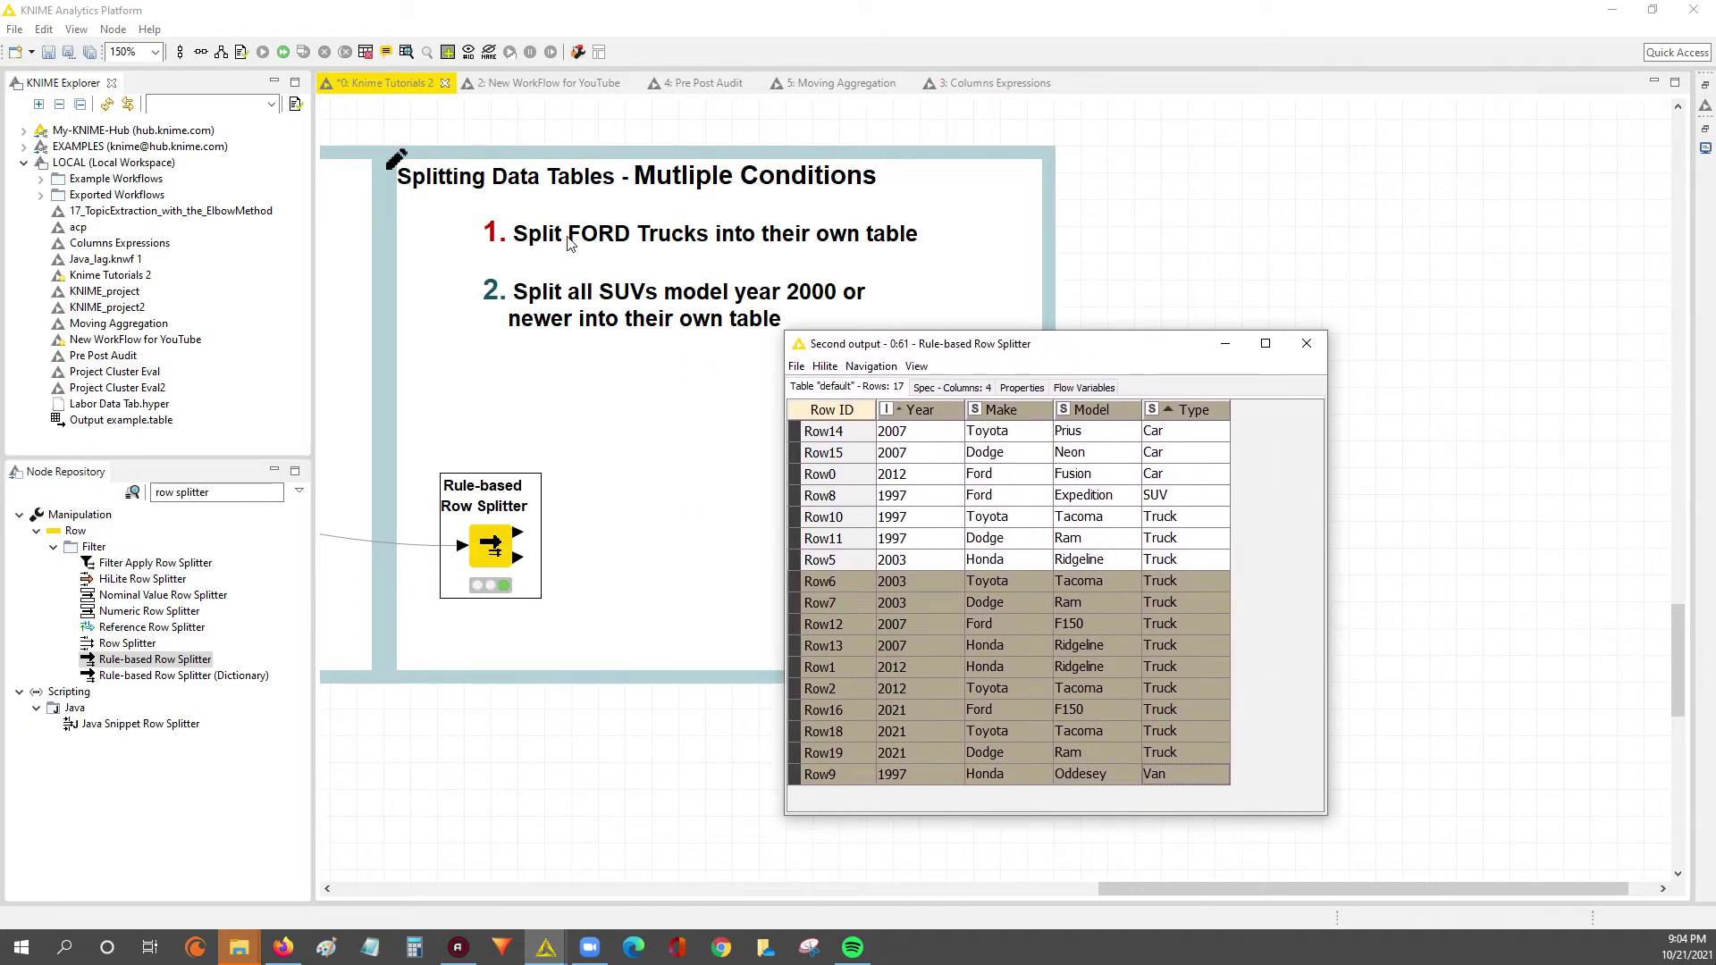
left_click(1305, 343)
Step: Replace AND with OR in the Rule-based Row Splitter's expression so it reads $Type$ = "SUV" OR $Year$ >= 2000 => TRUE, and accept the configuration
double_click(494, 547)
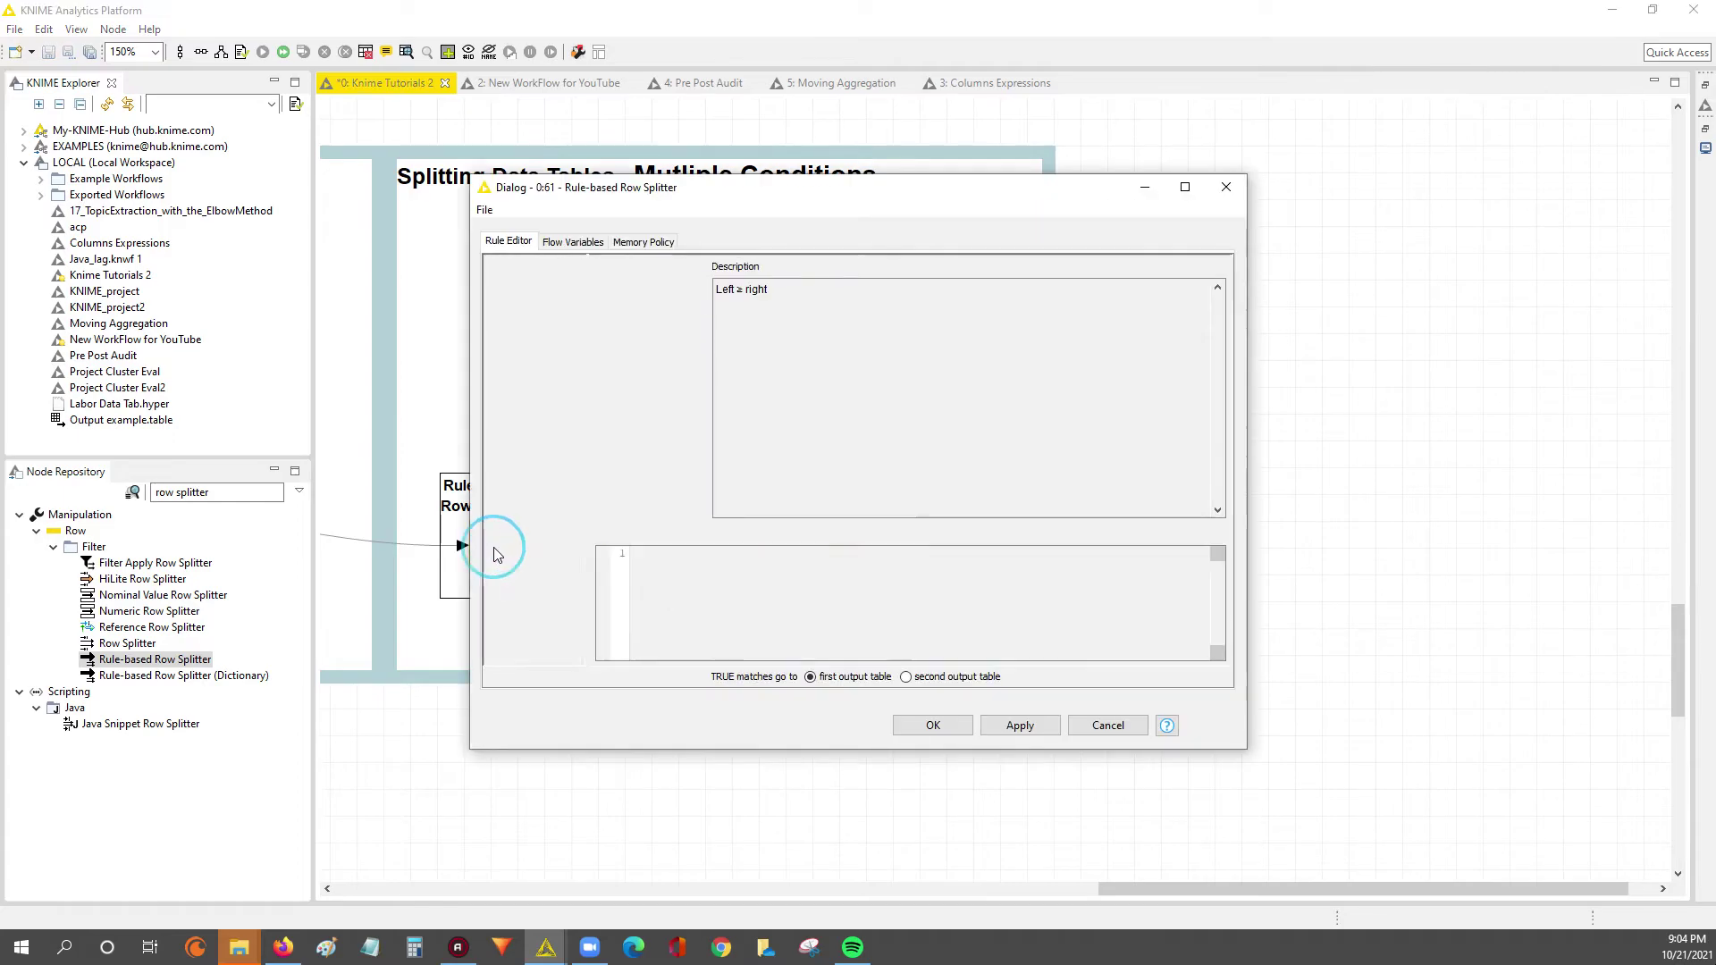
left_click_drag(743, 195, 906, 263)
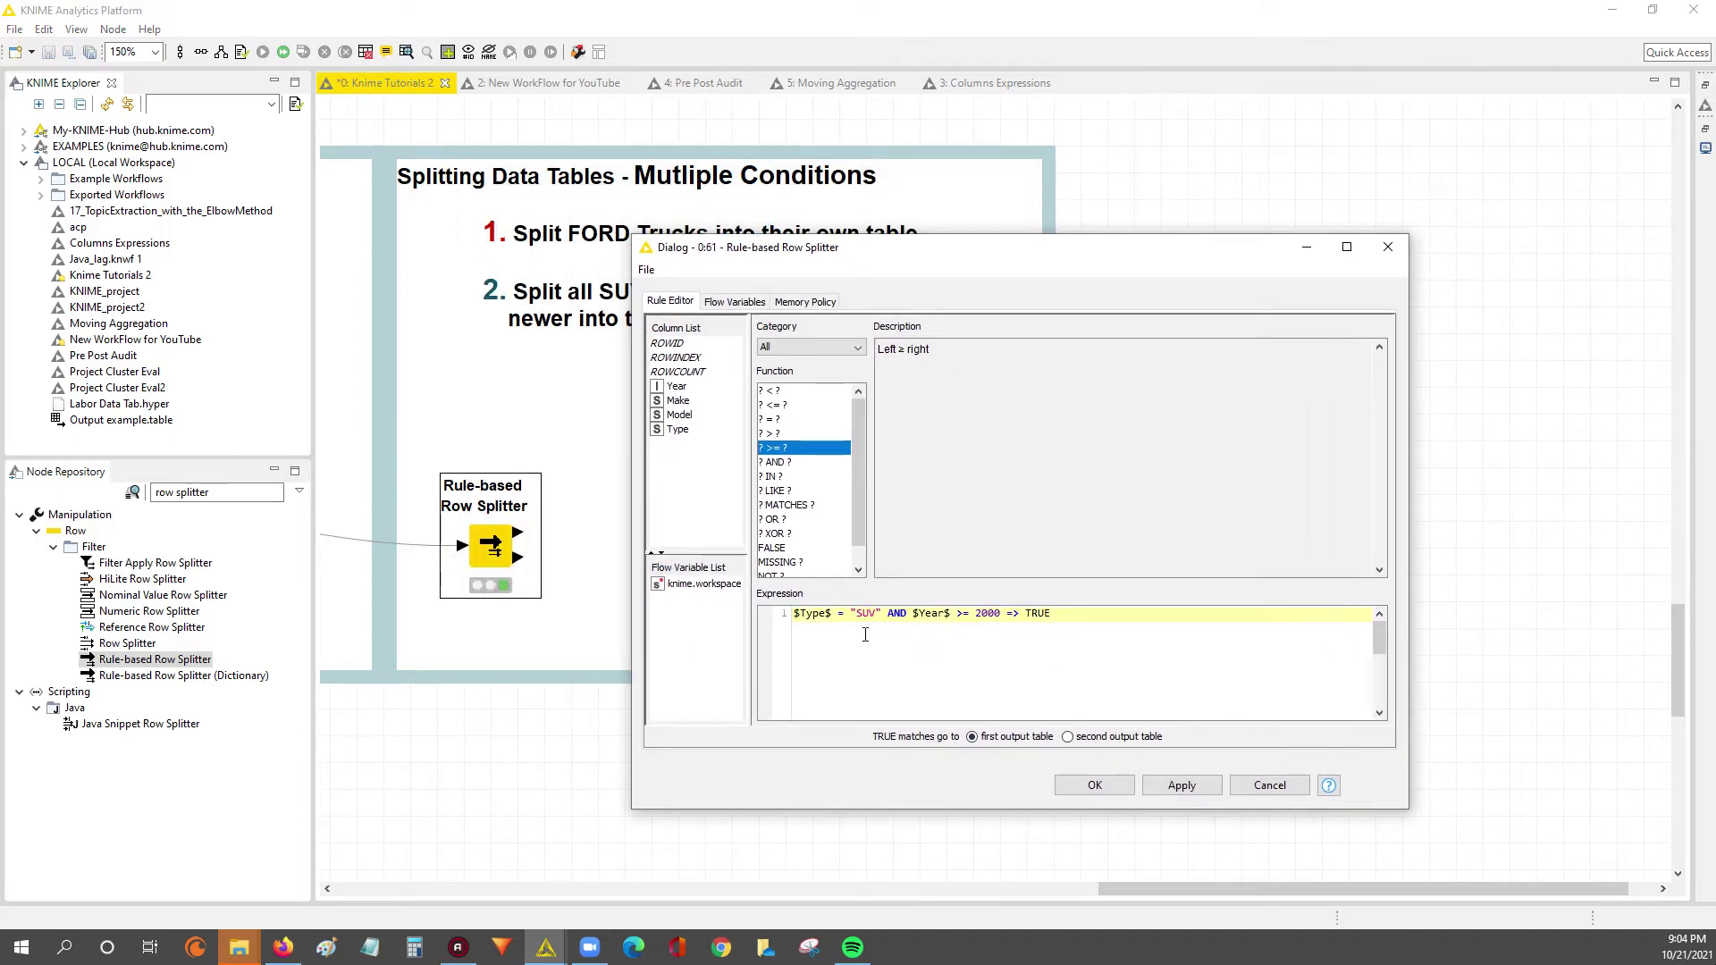
double_click(889, 614)
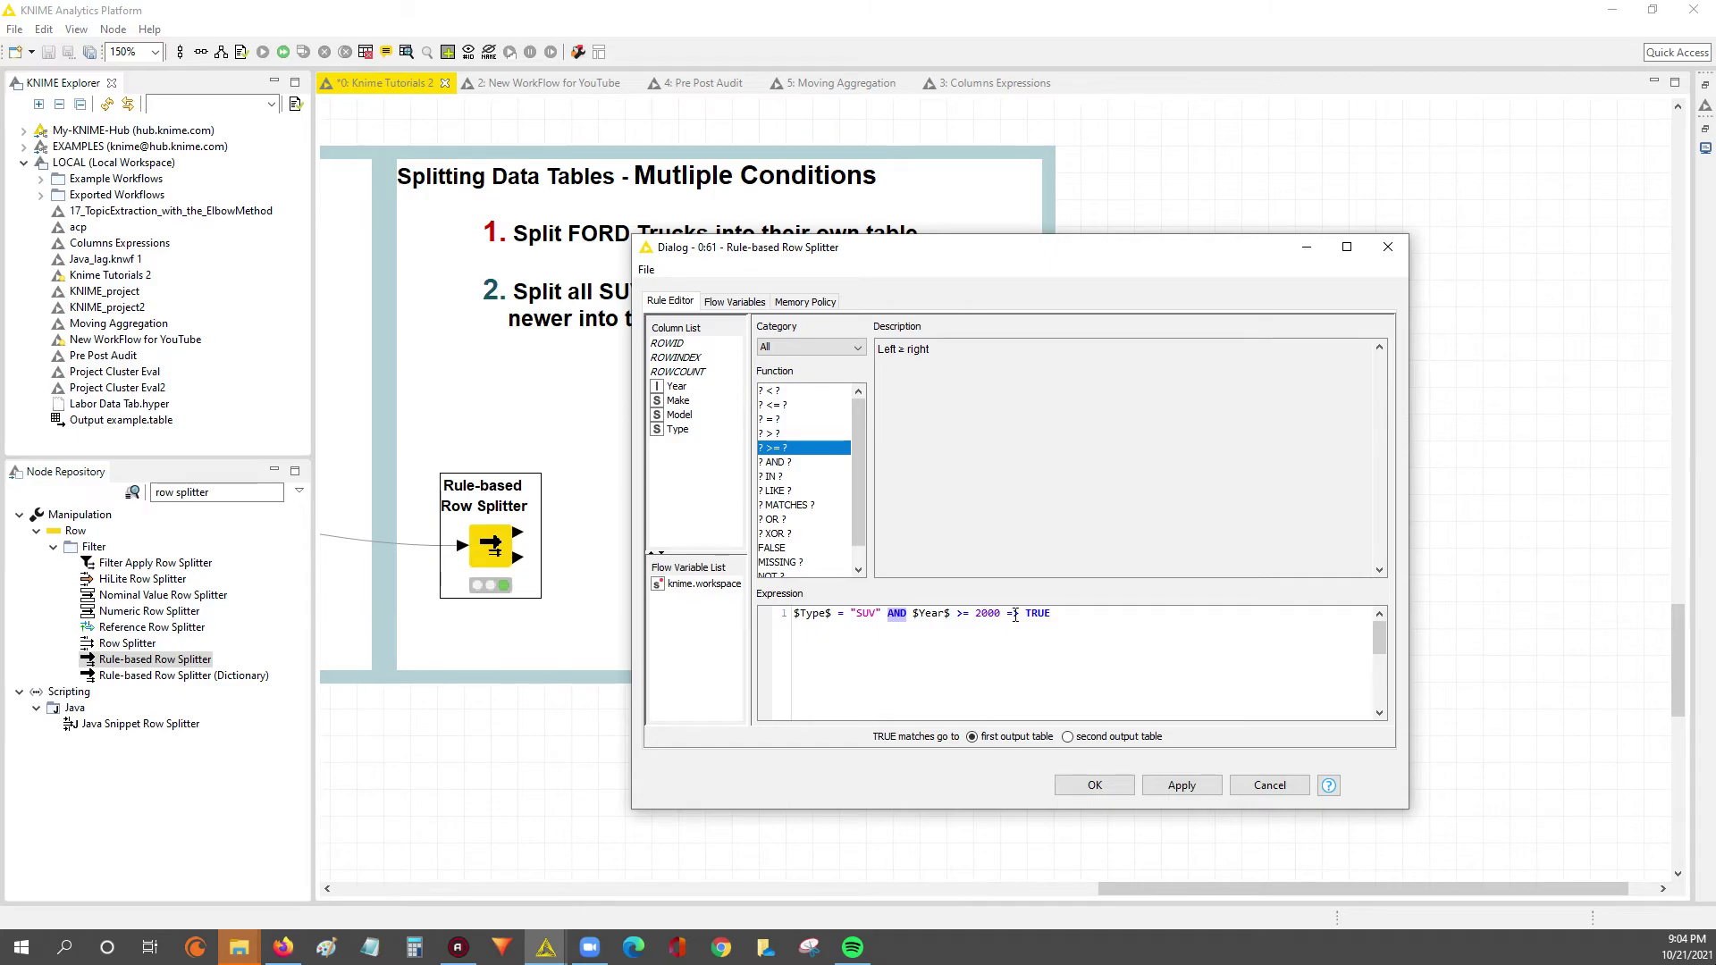
left_click(776, 520)
left_click(907, 614)
type("OR")
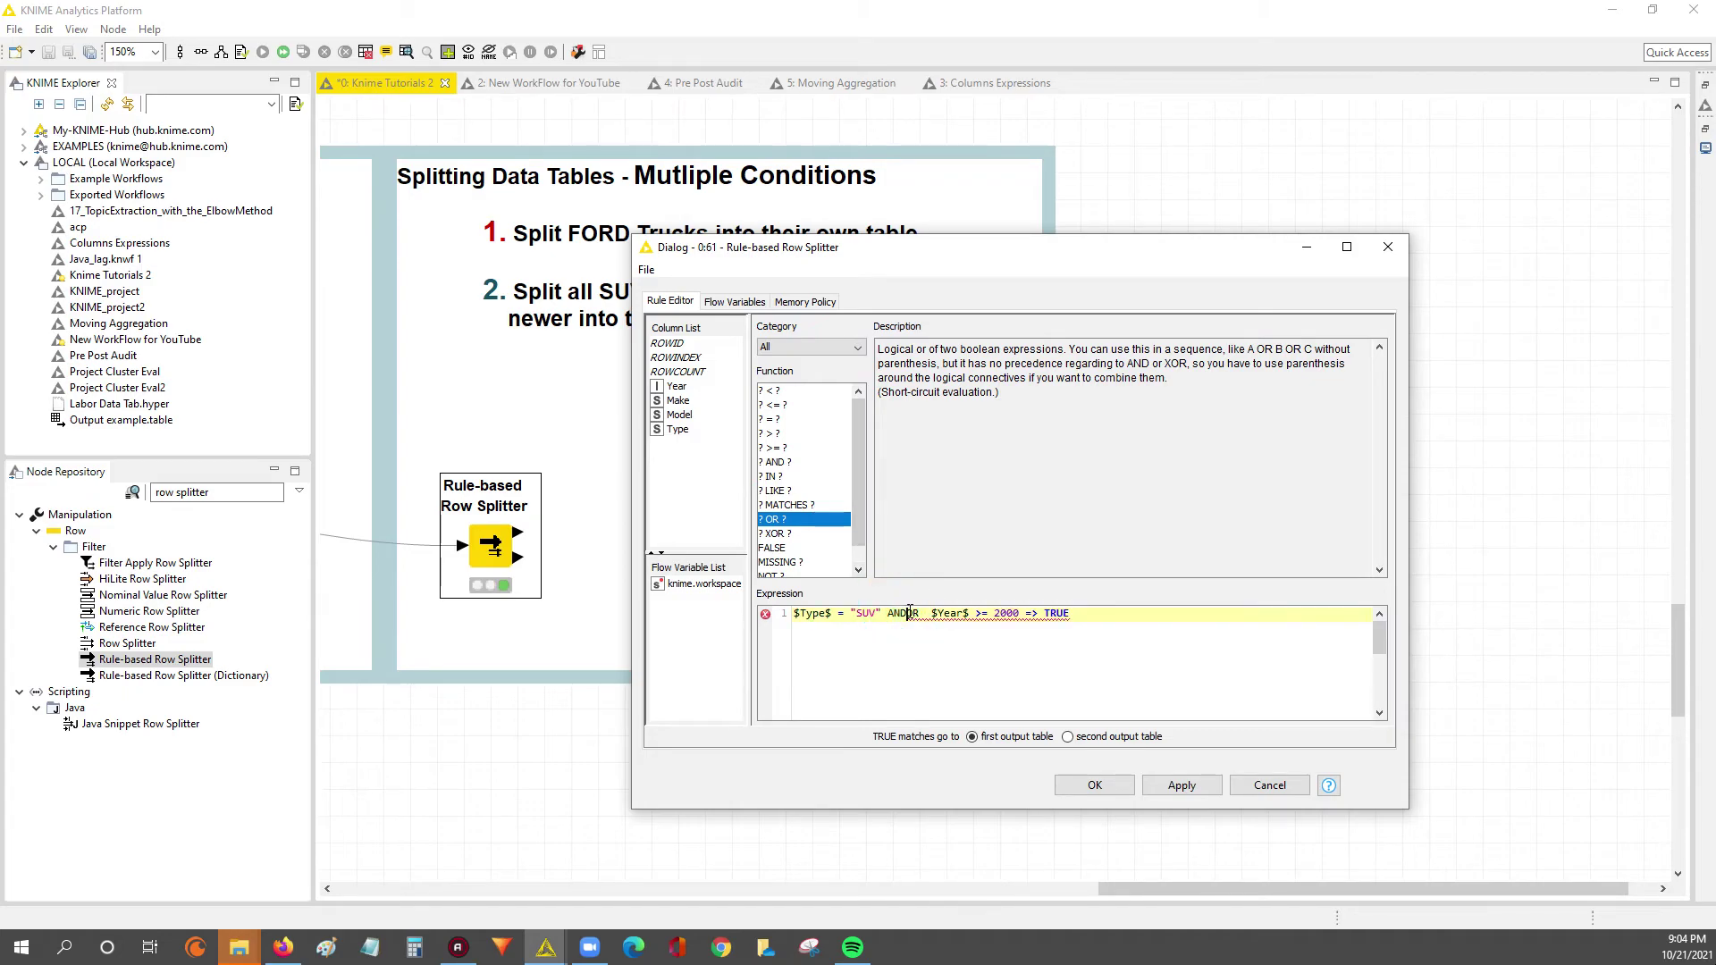
key("BackSpace")
key("BackSpace")
key("BackSpace")
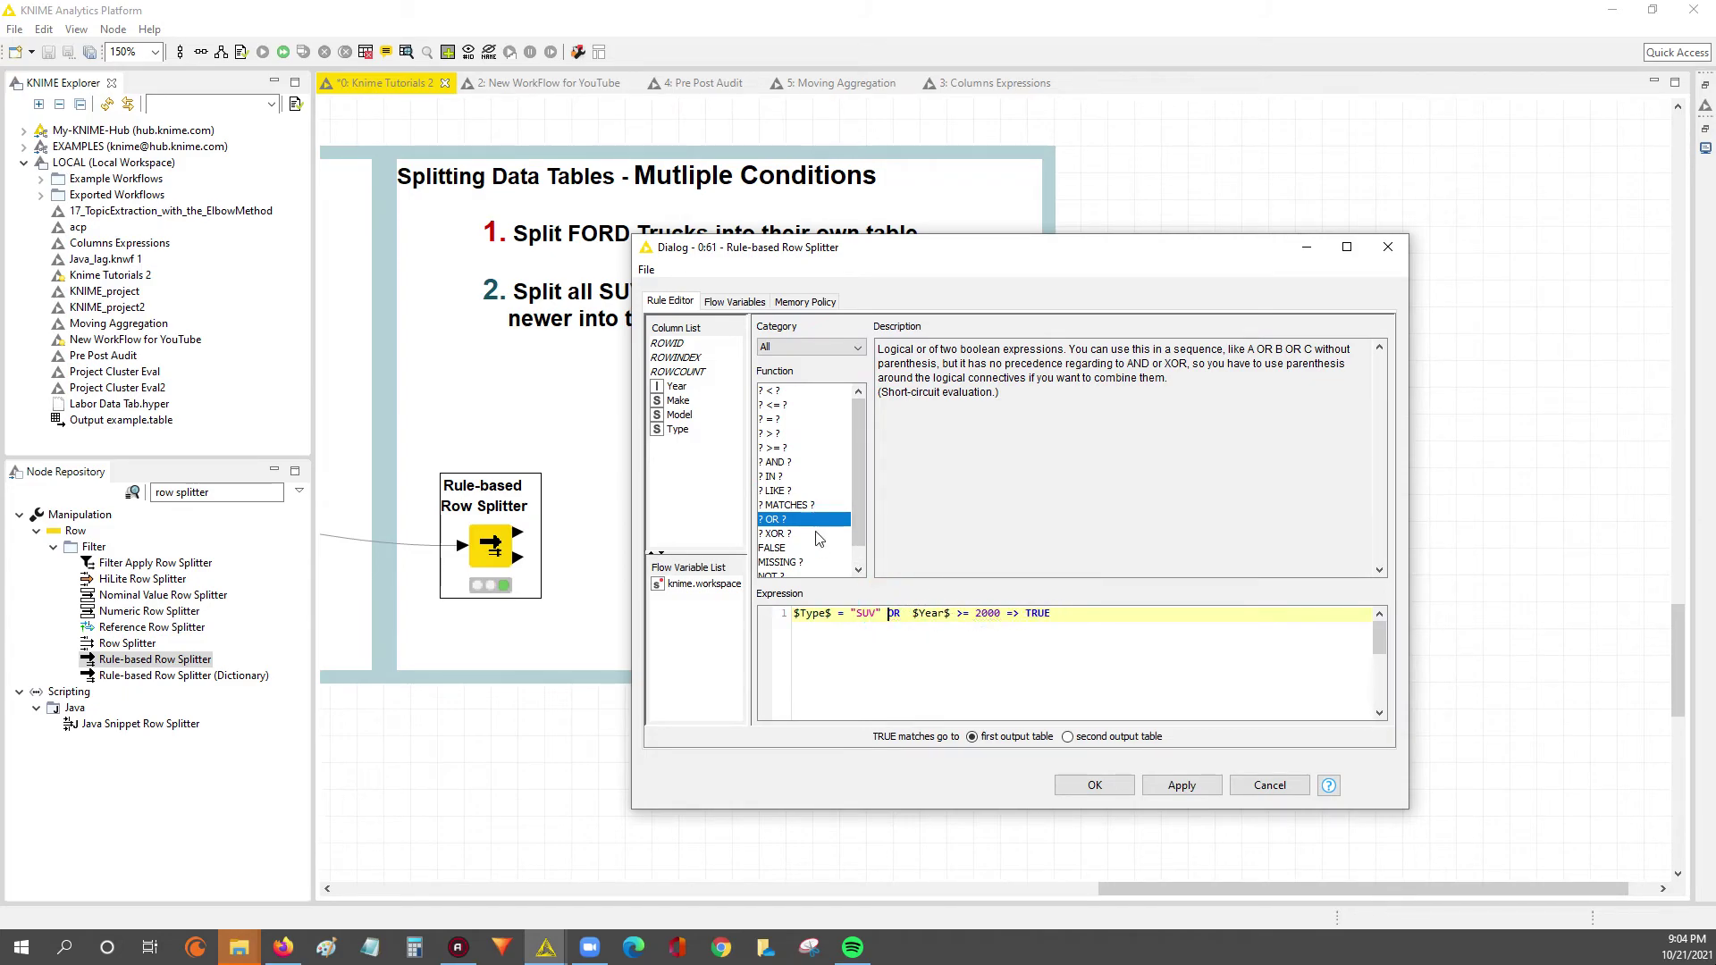
scroll(858, 517, "down", 1)
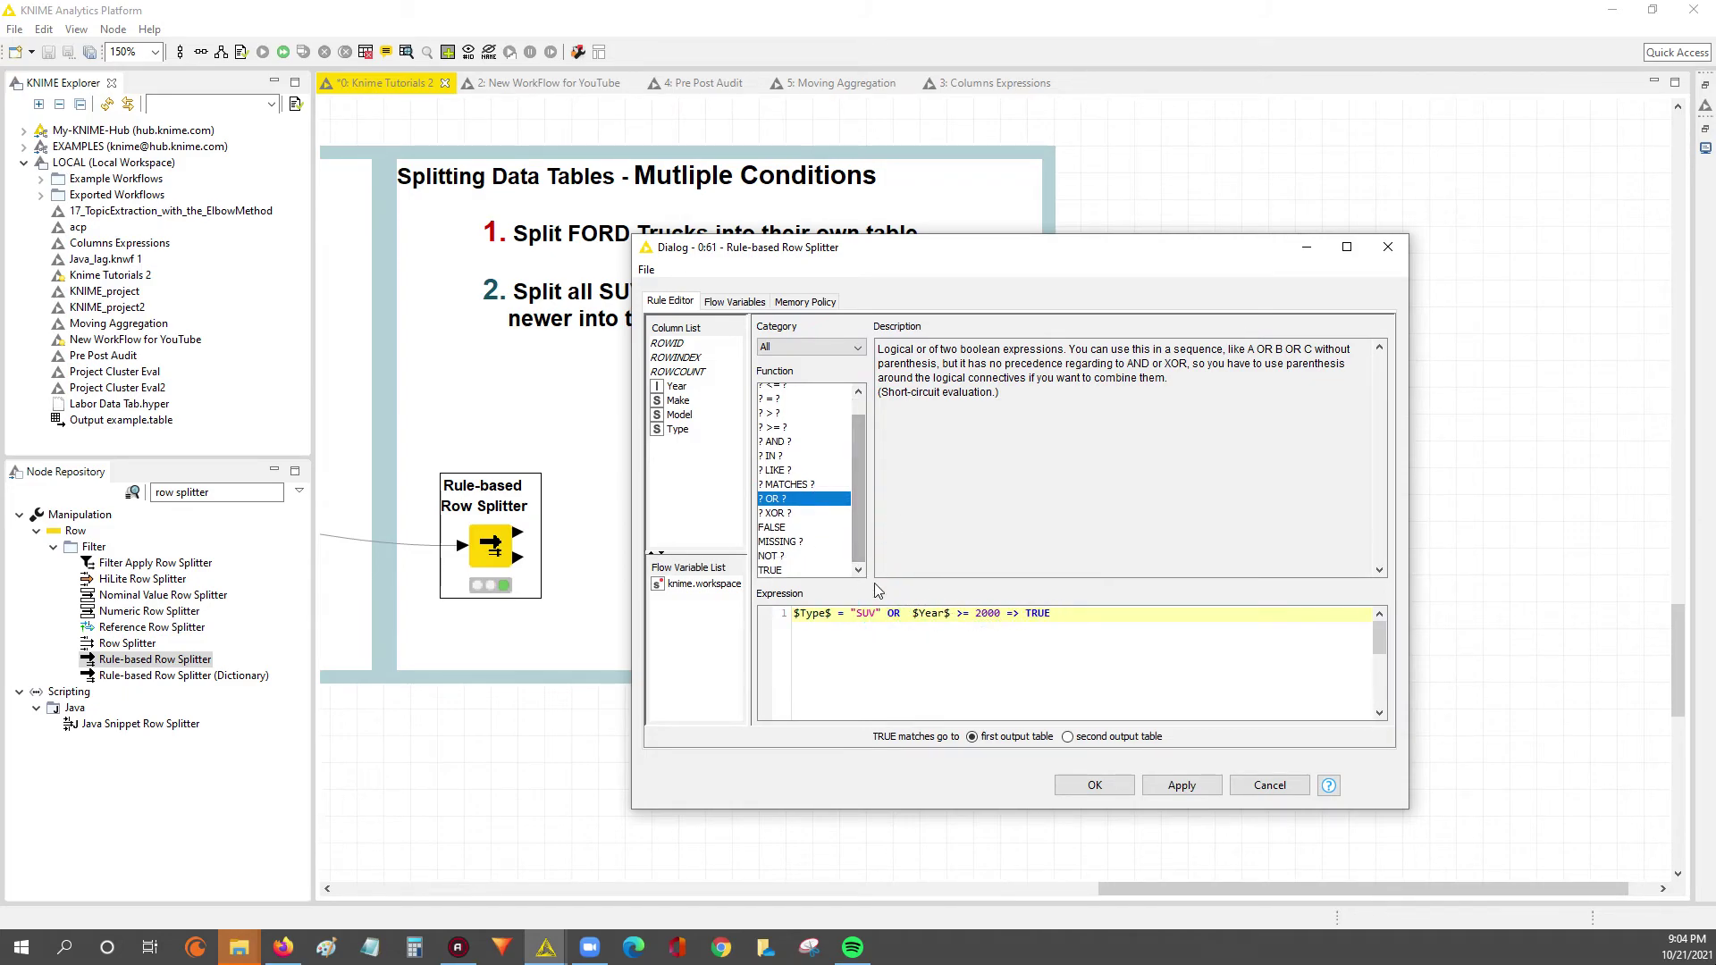
left_click(1169, 786)
left_click(1117, 545)
left_click(1095, 784)
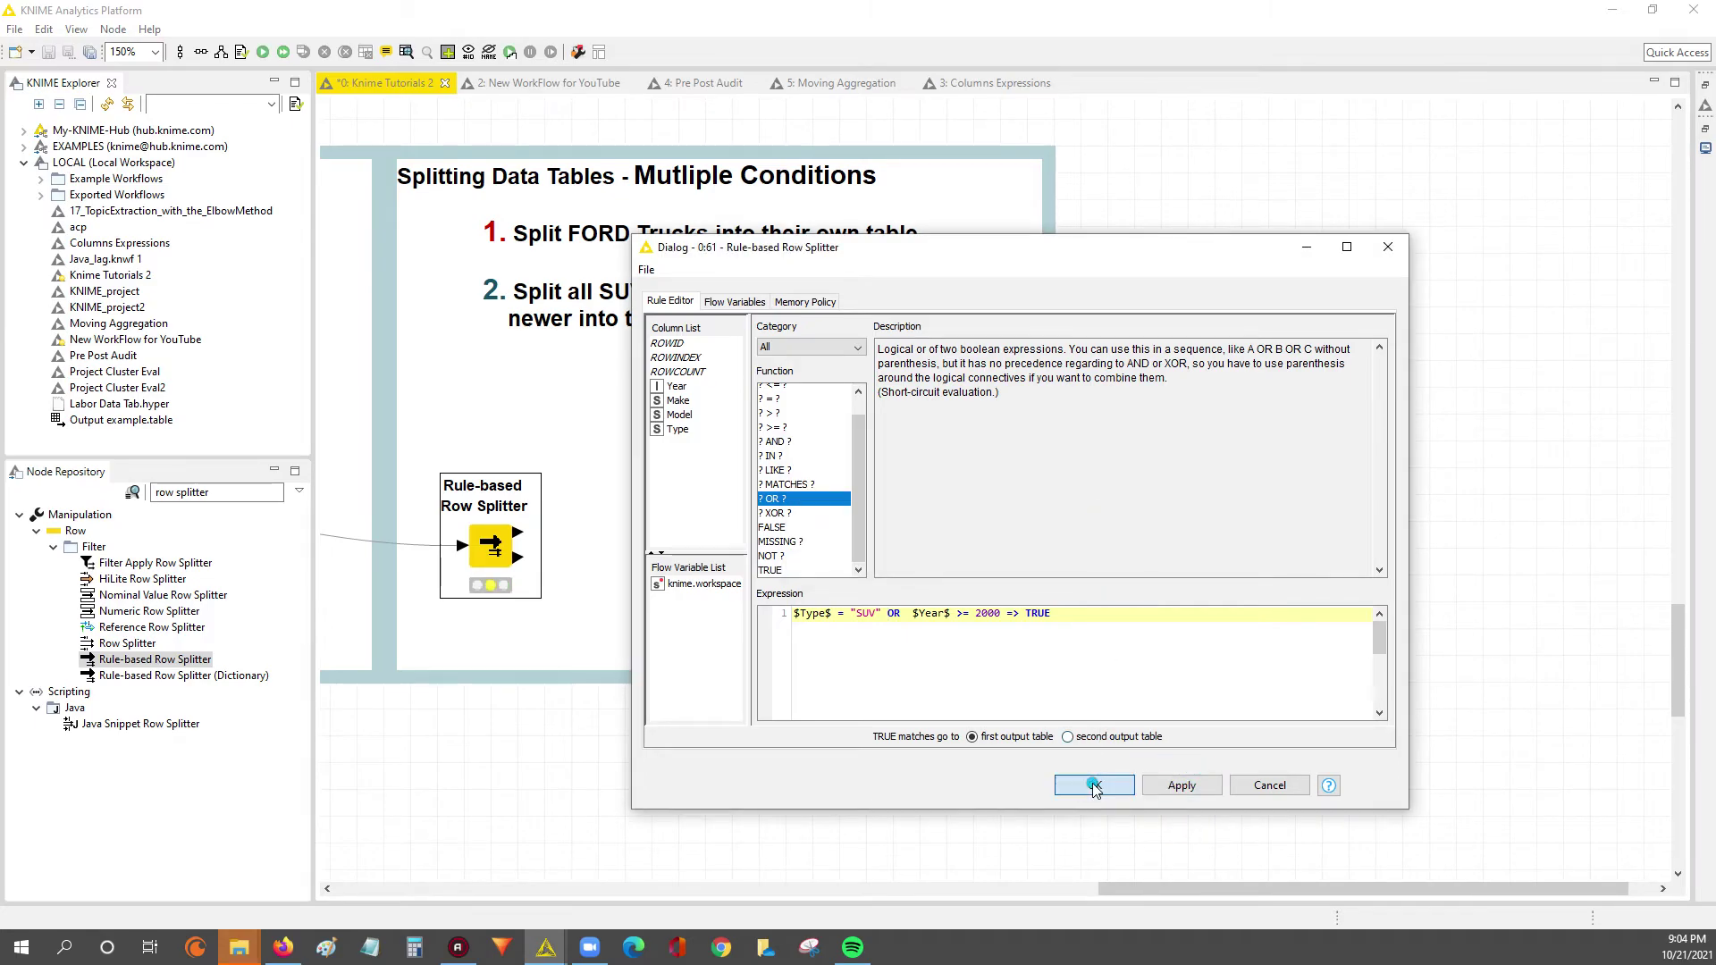
right_click(488, 540)
left_click(568, 501)
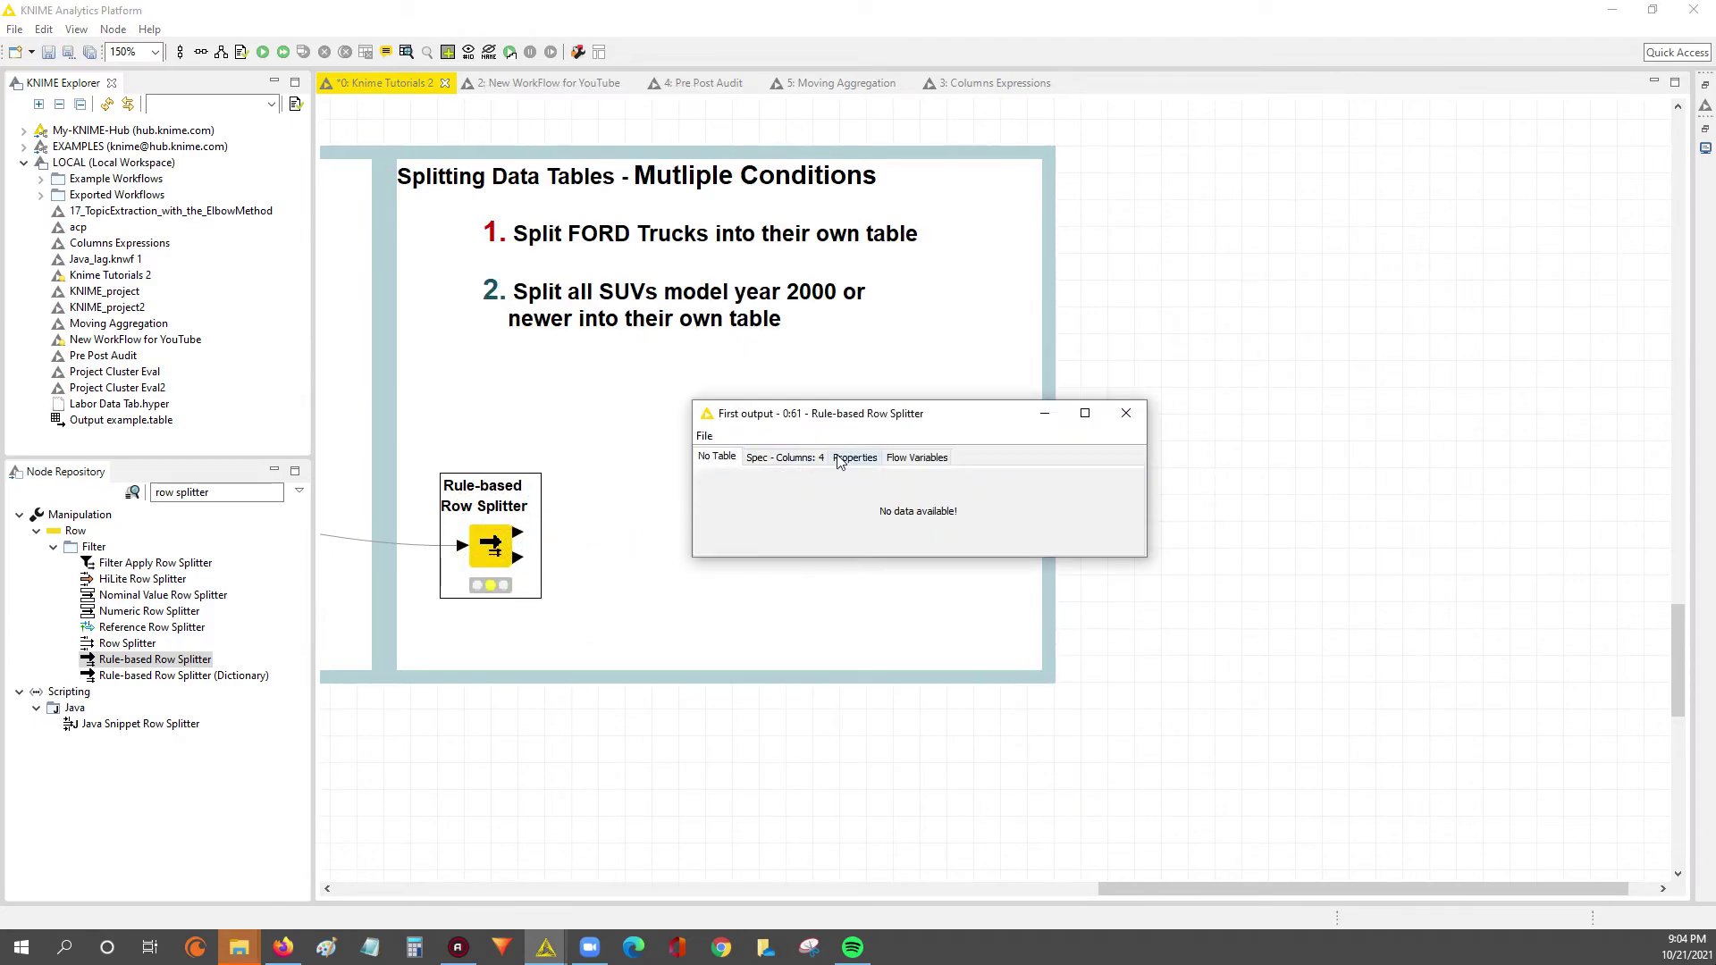
left_click(1128, 415)
Step: Execute the Rule-based Row Splitter and open its first output table
right_click(462, 547)
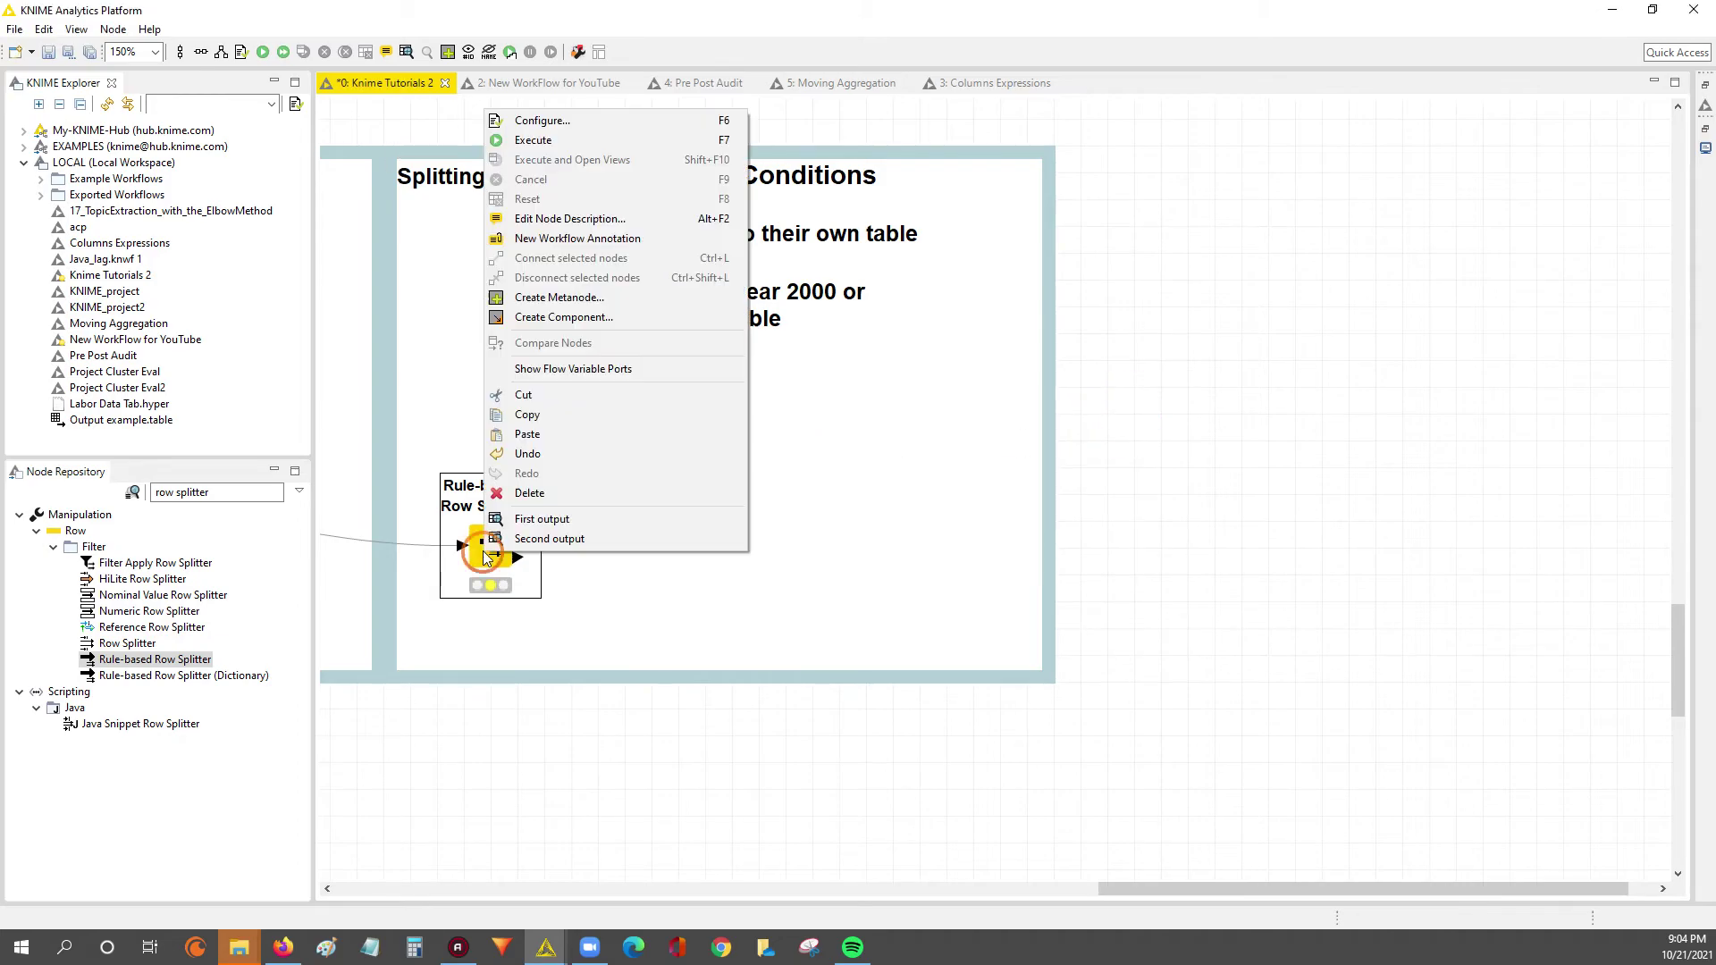
left_click(527, 135)
right_click(517, 535)
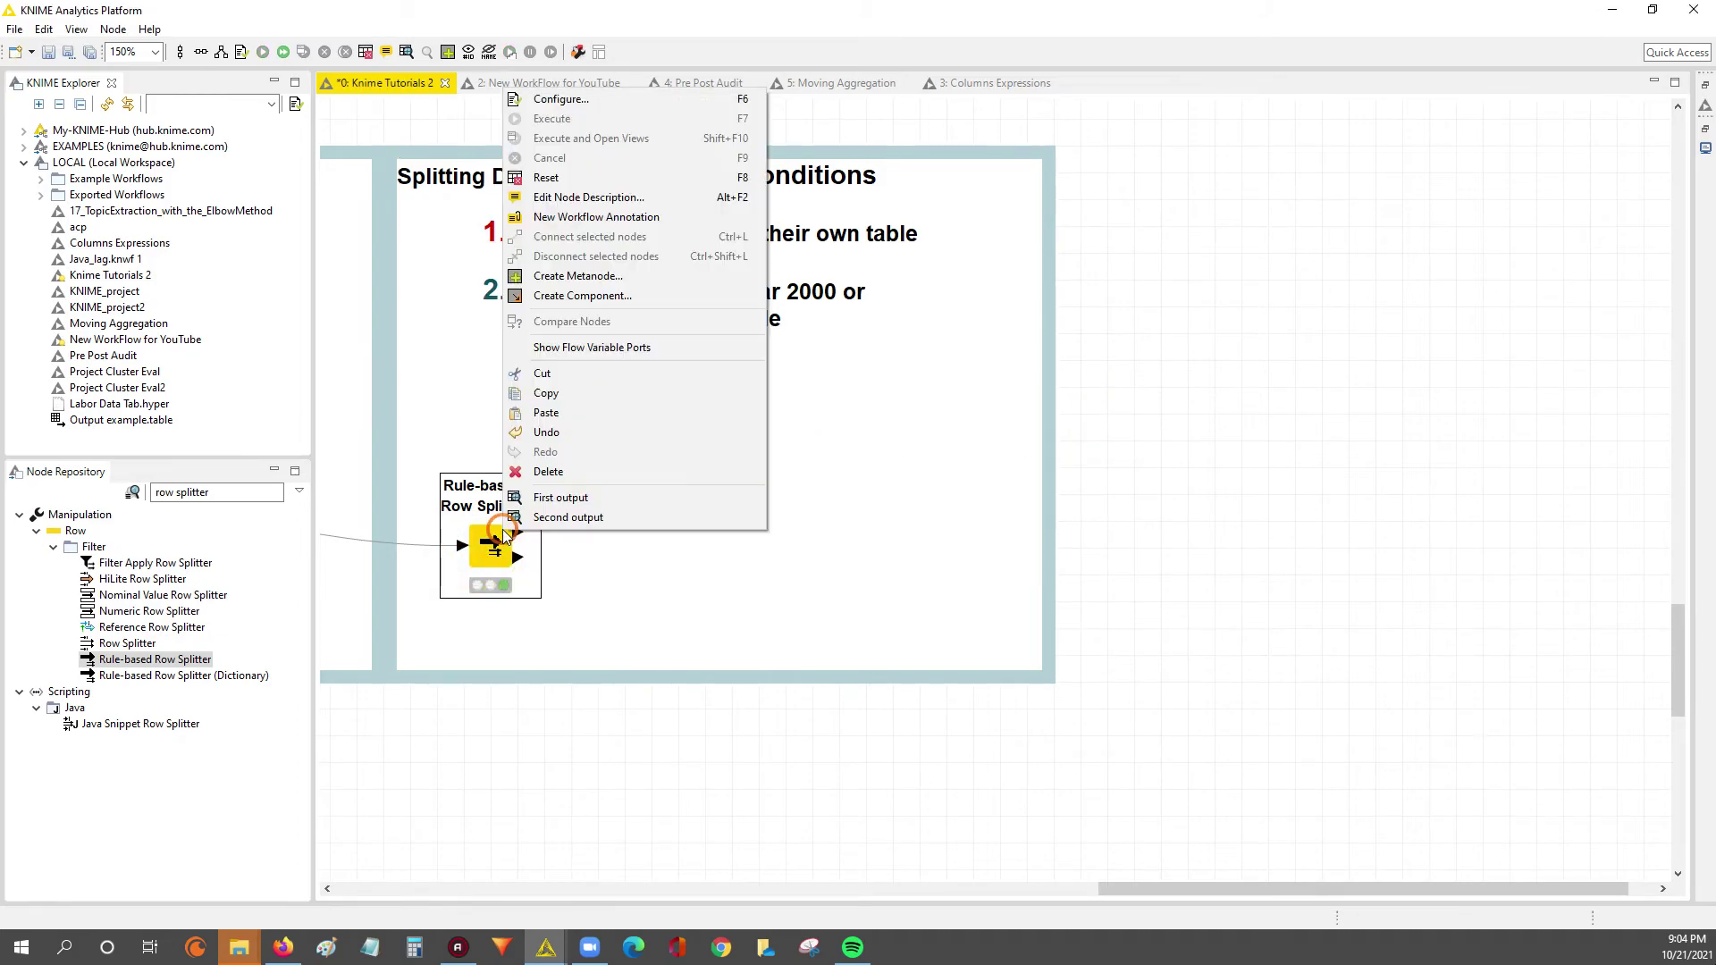
left_click(613, 608)
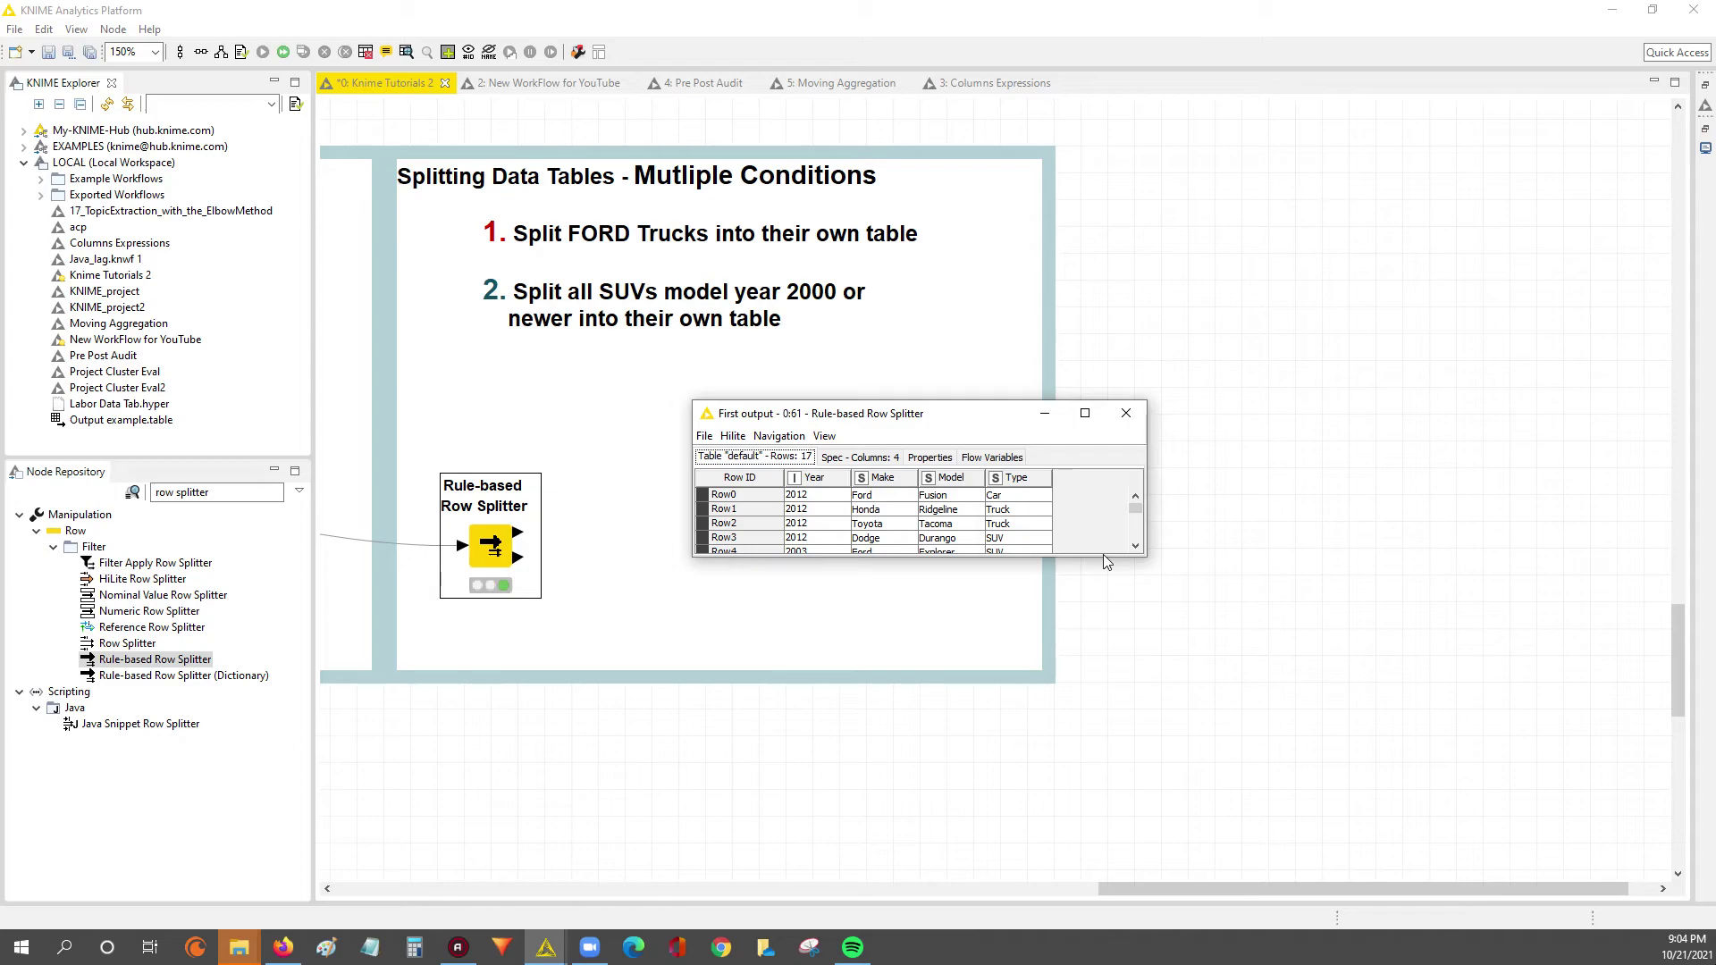
Step: Sort the first output by Year ascending and enlarge the table display, with a wider Year column
left_click_drag(1105, 559, 1105, 860)
left_click(817, 478)
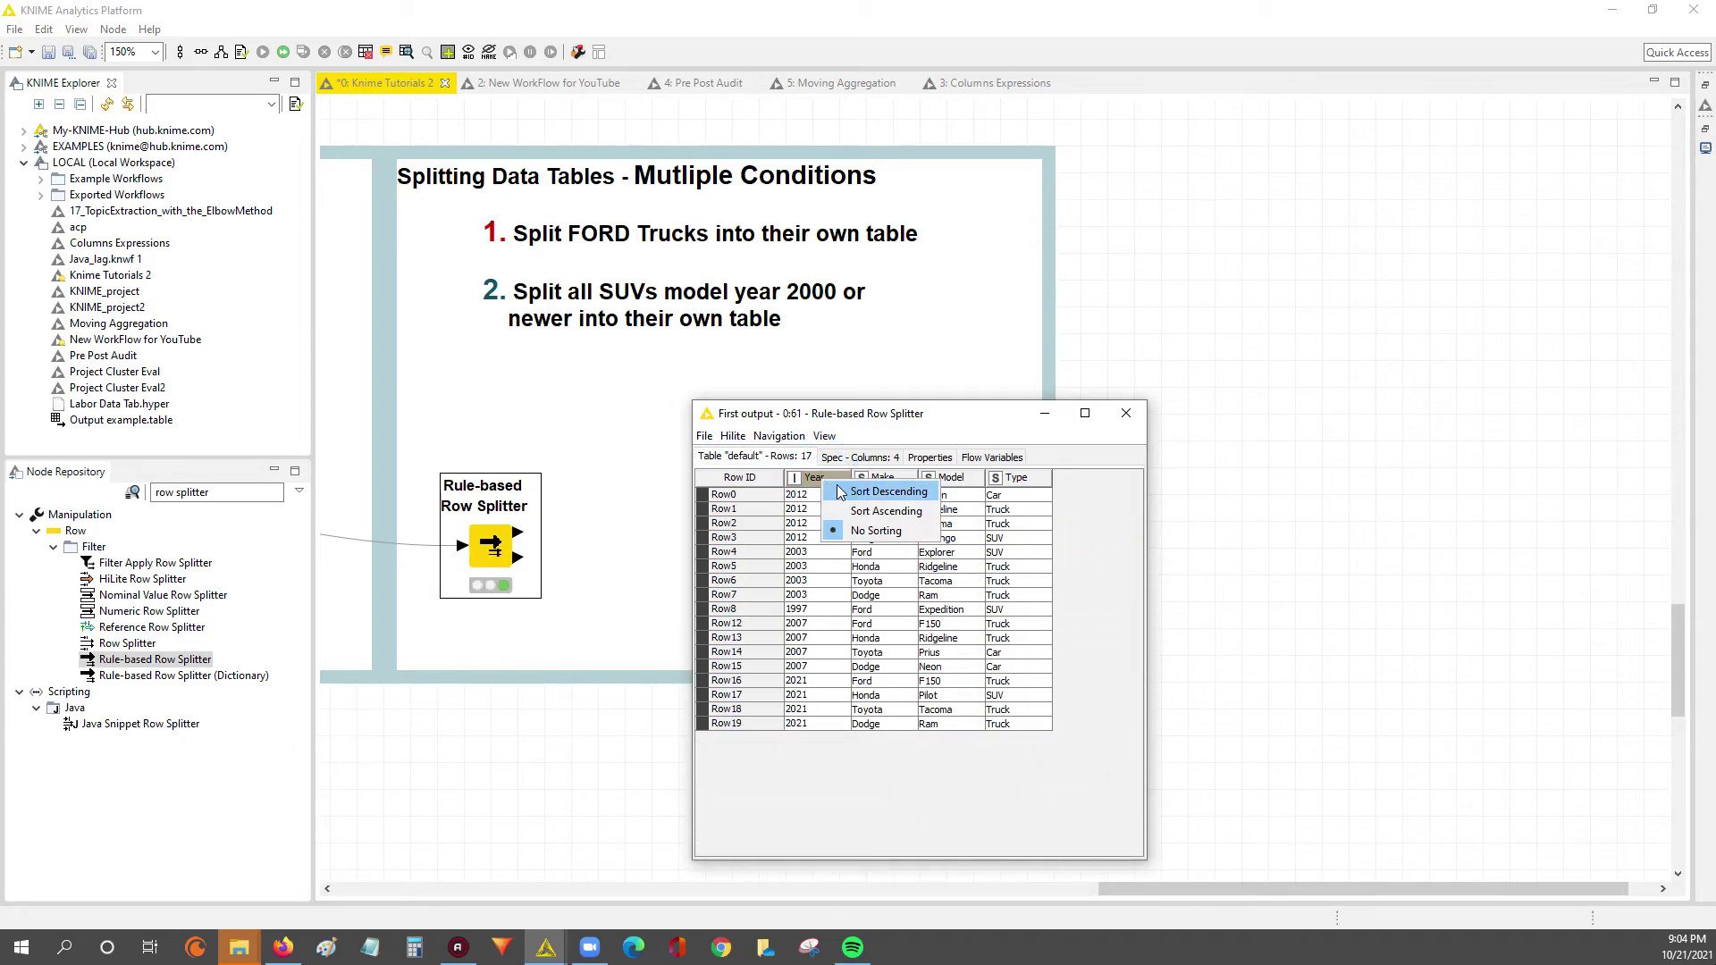
left_click(885, 511)
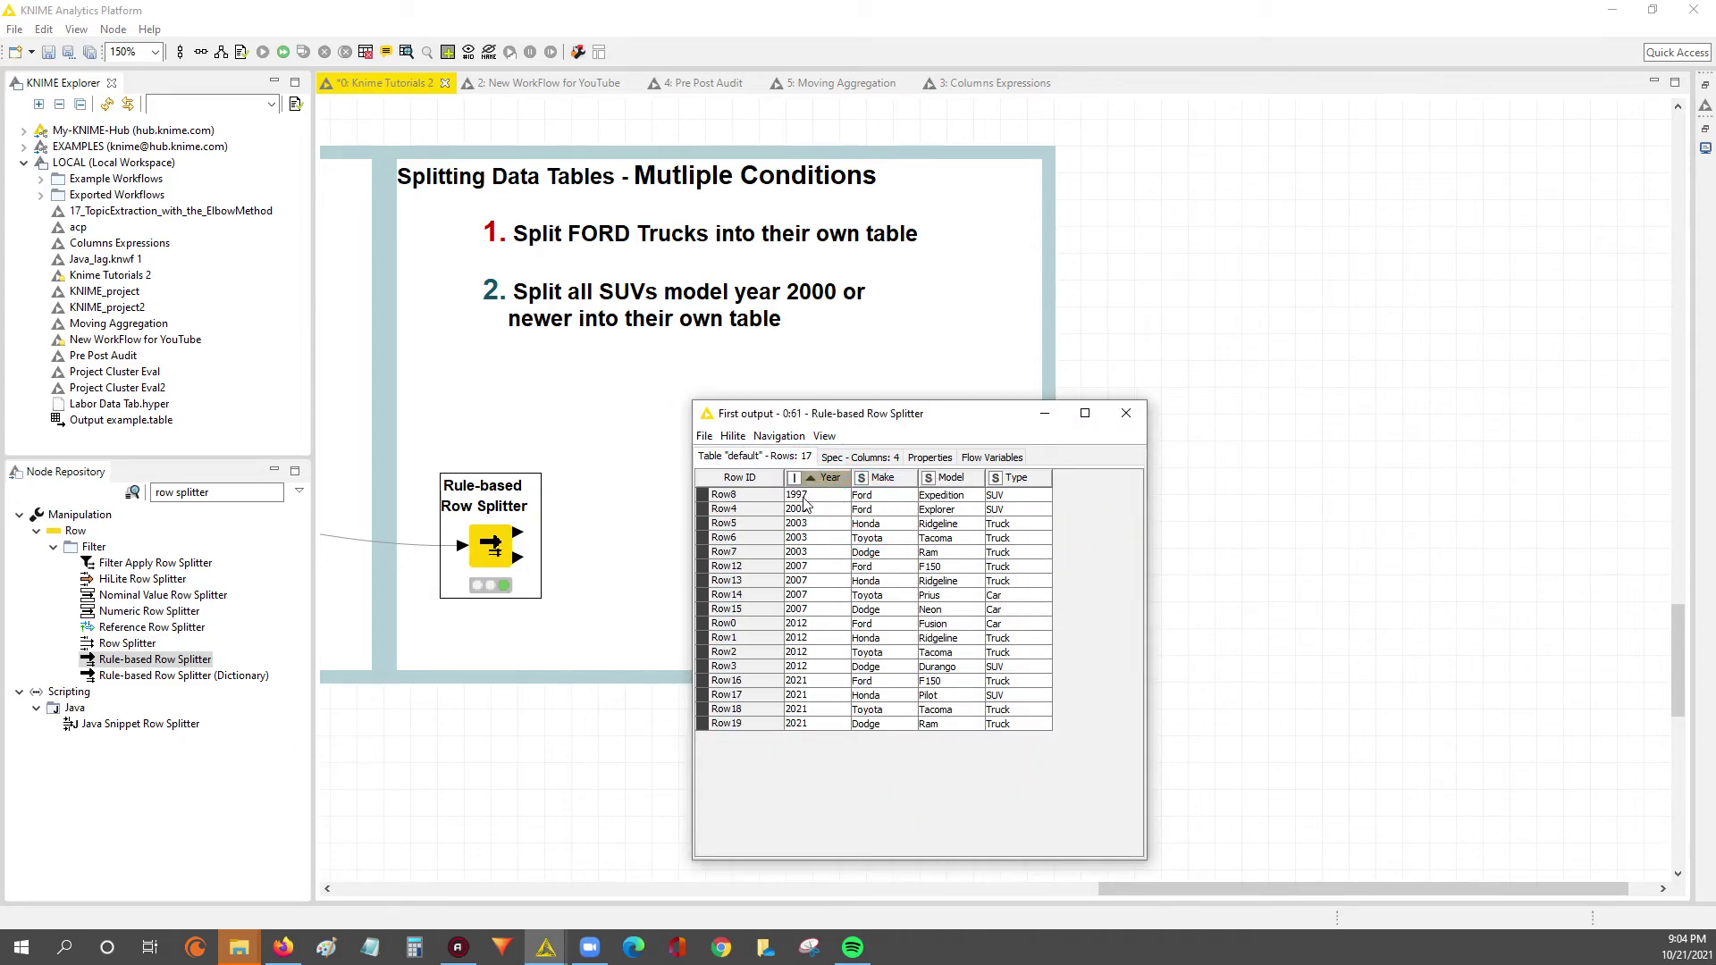
left_click(824, 437)
left_click(889, 496)
left_click(824, 436)
left_click(880, 496)
left_click(820, 436)
left_click(879, 496)
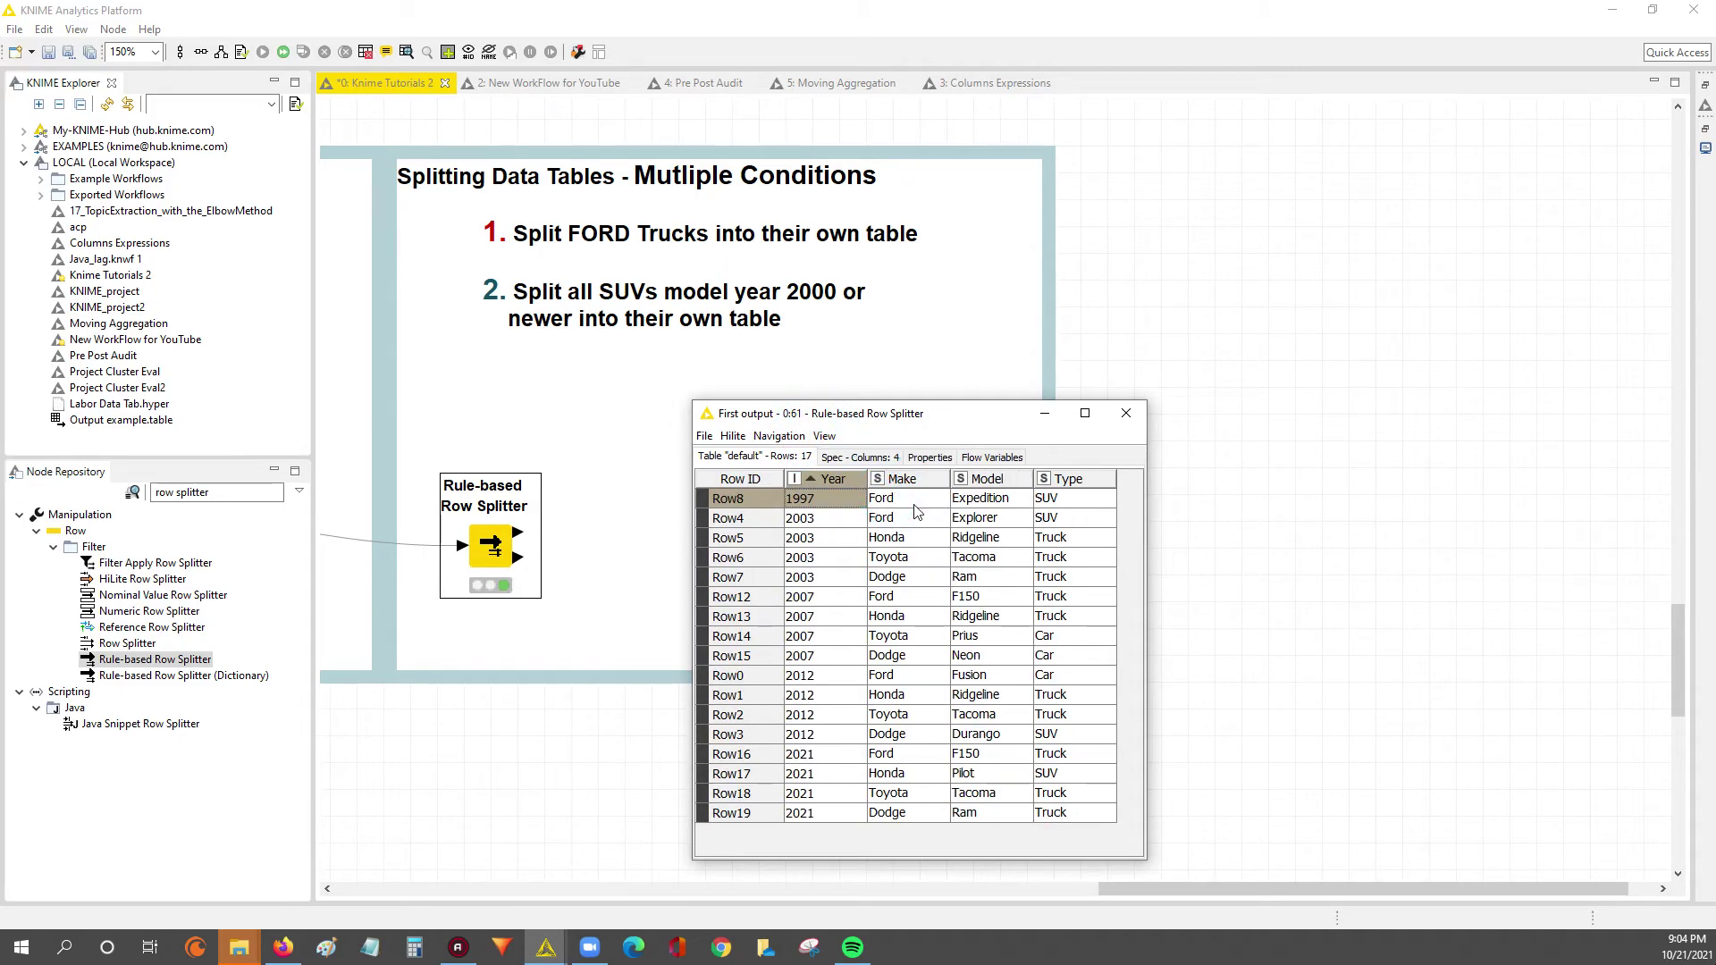
left_click_drag(865, 482, 894, 476)
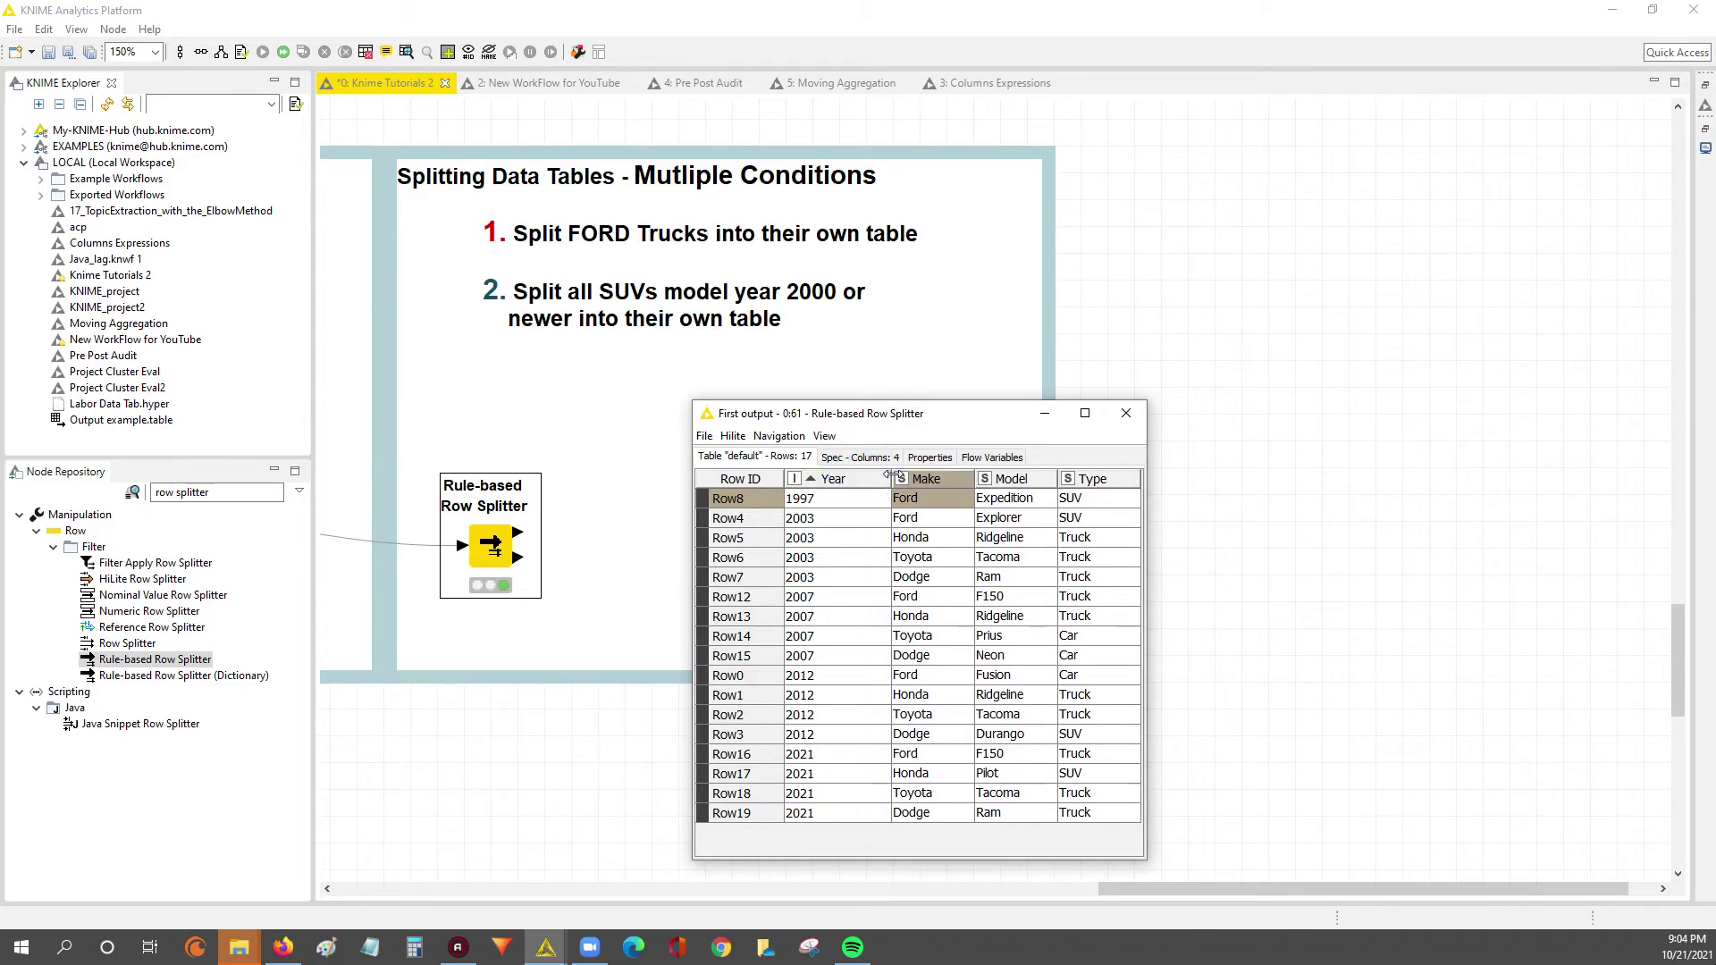
Step: Reopen the first output in a wider window and examine the Year and Type values against the OR rule
key("alt+F4")
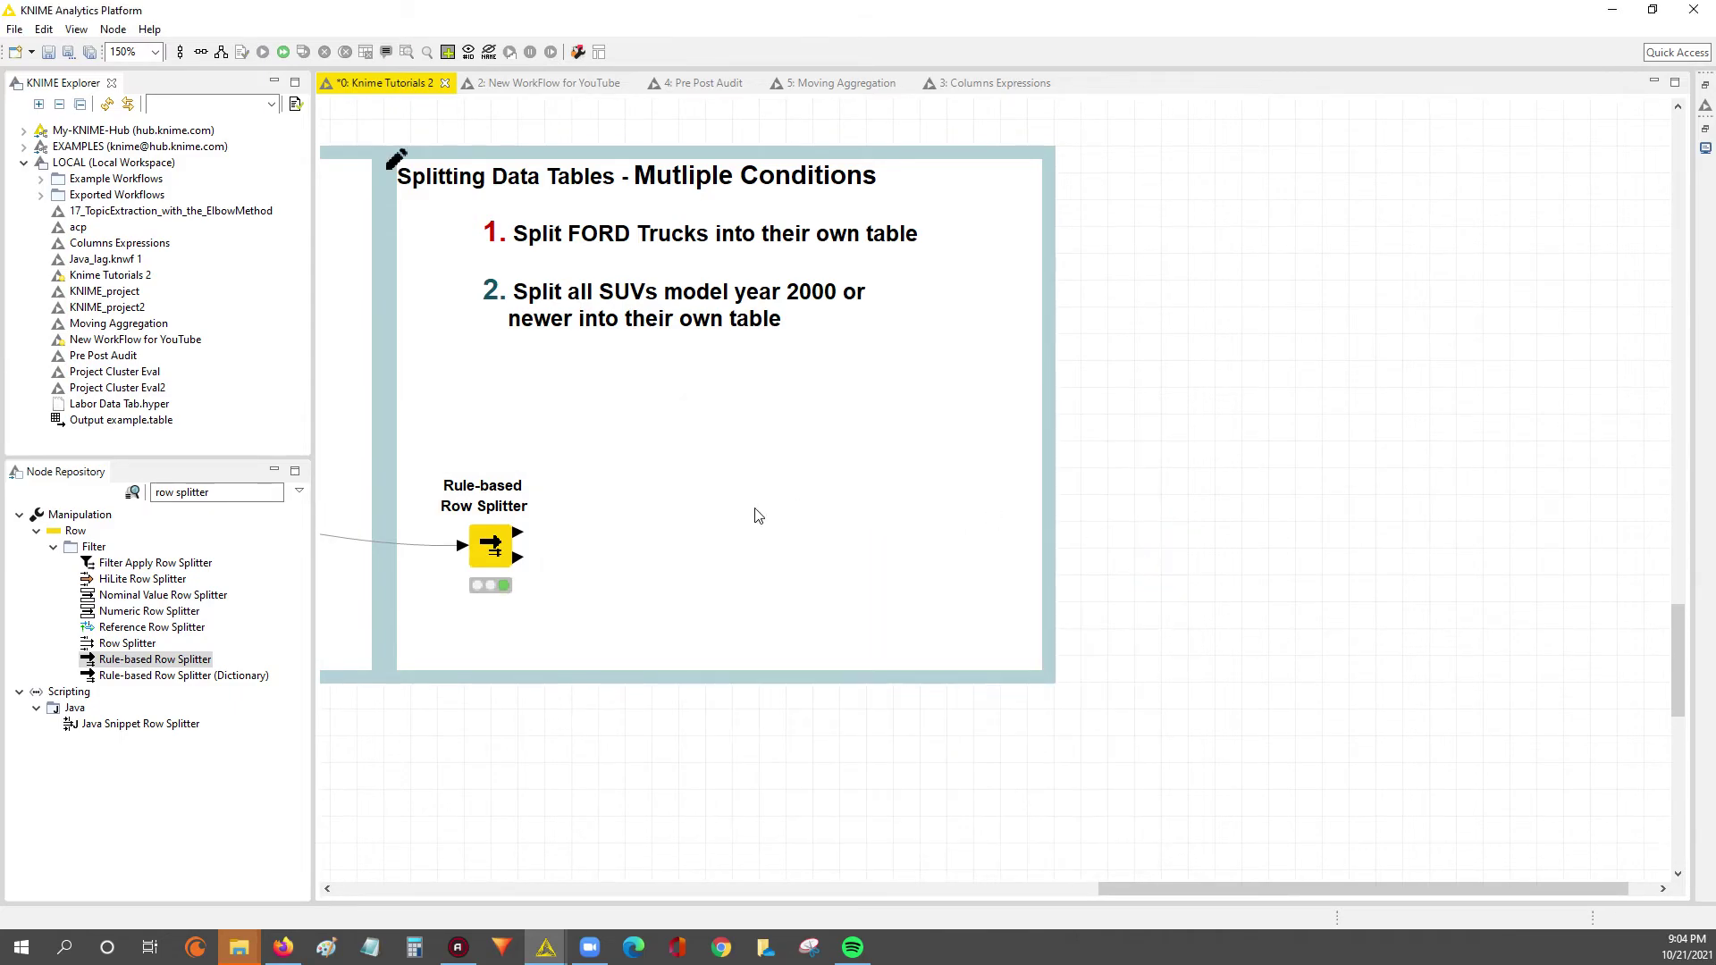
right_click(496, 547)
left_click(572, 508)
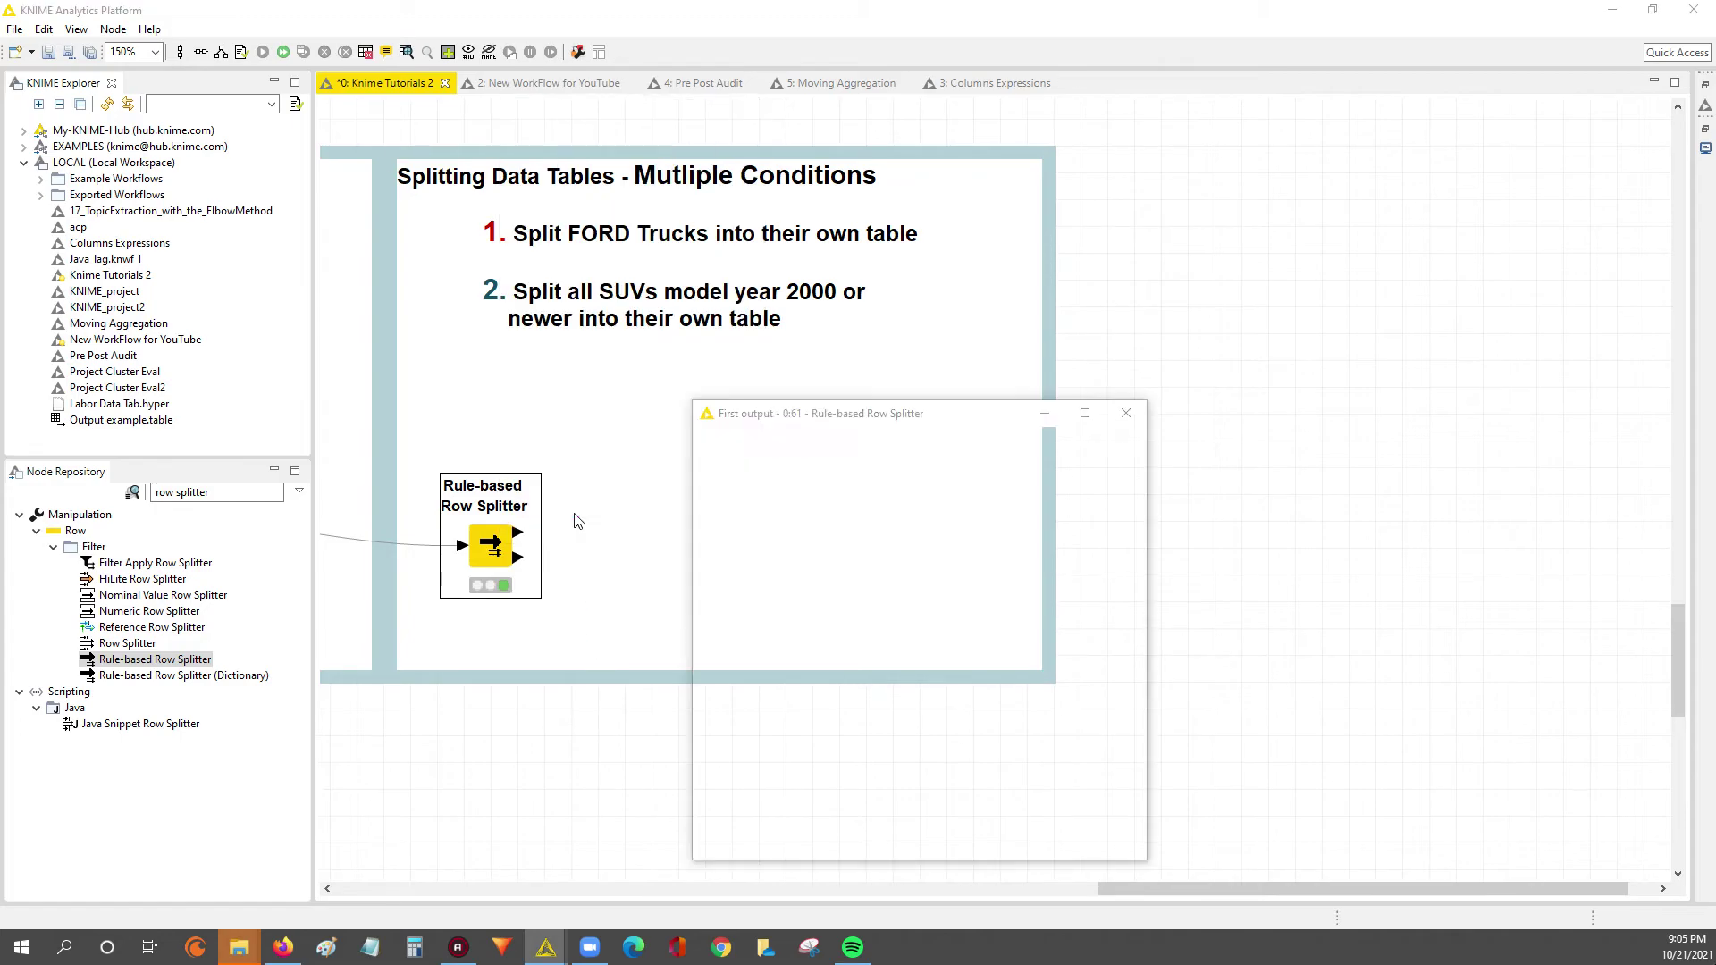
left_click_drag(1149, 454, 1414, 454)
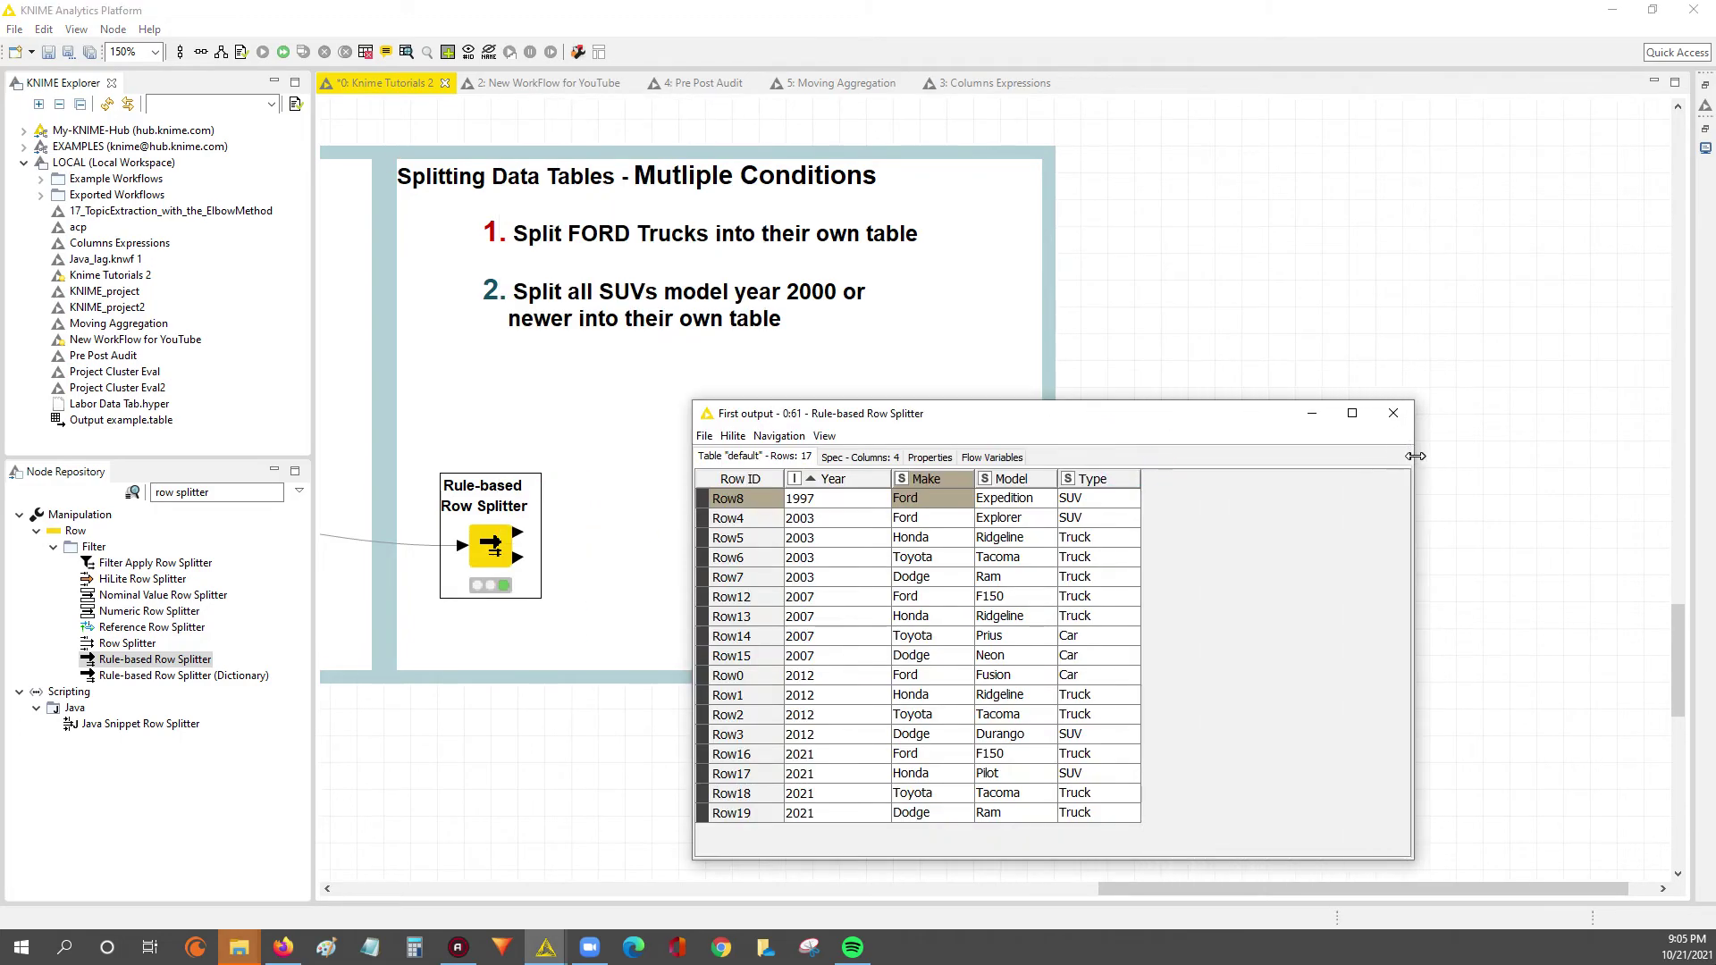
left_click(807, 499)
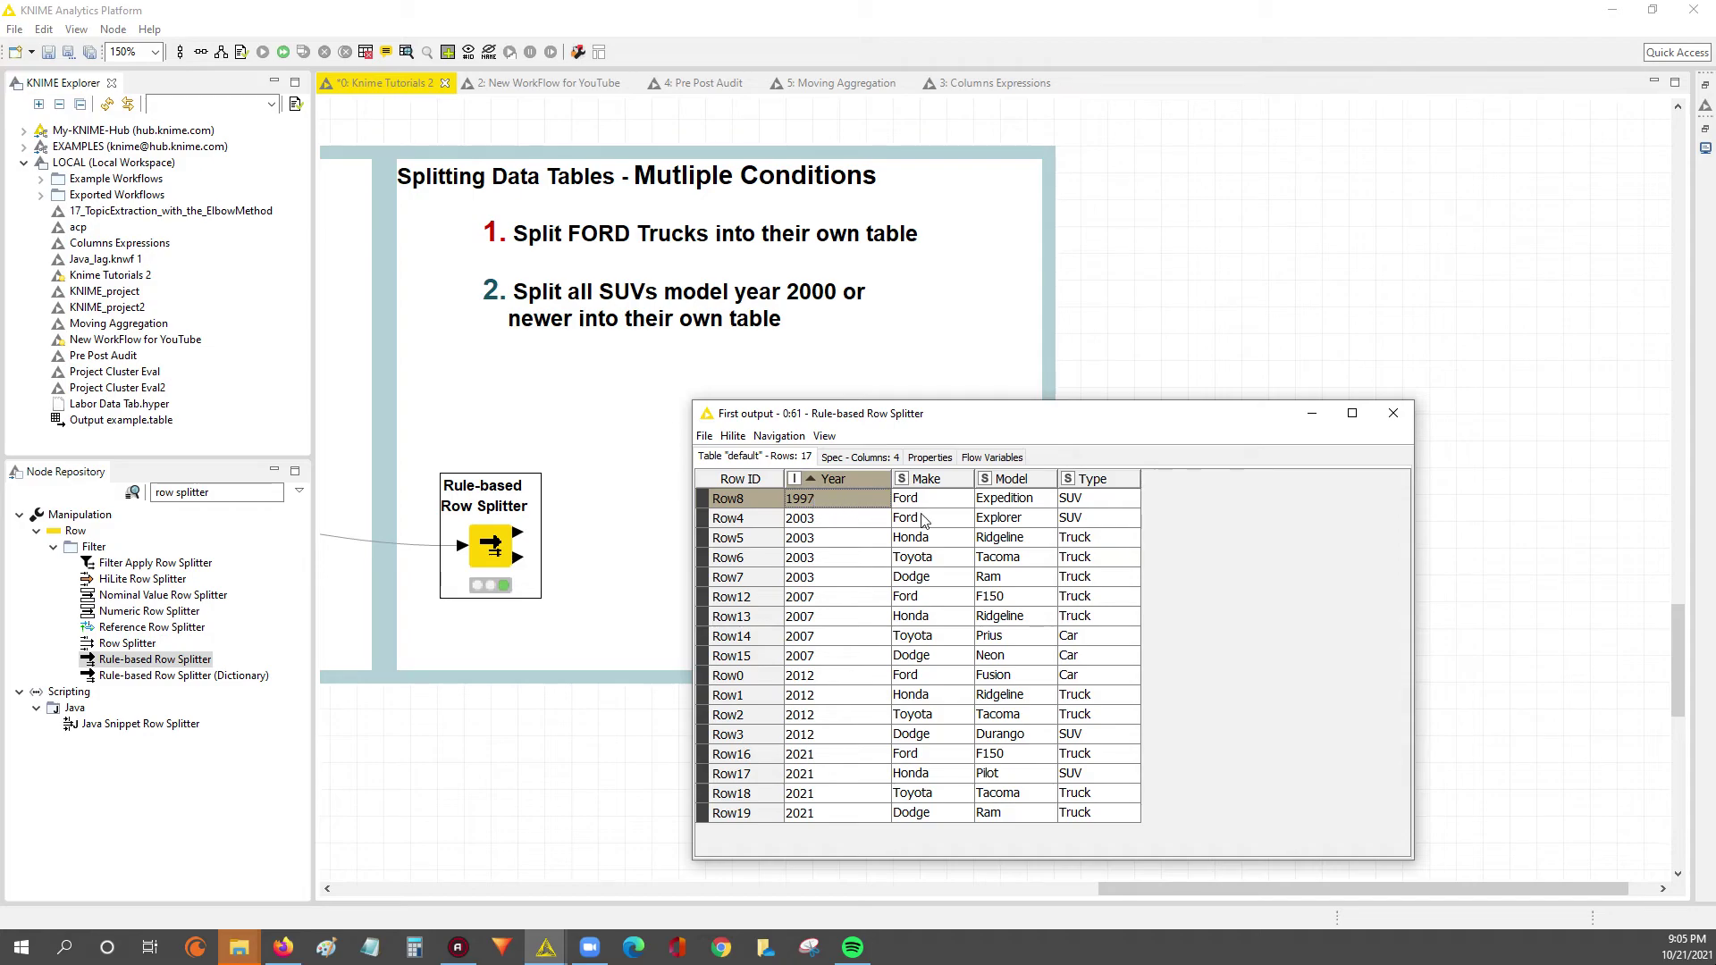
left_click_drag(1078, 502, 842, 813)
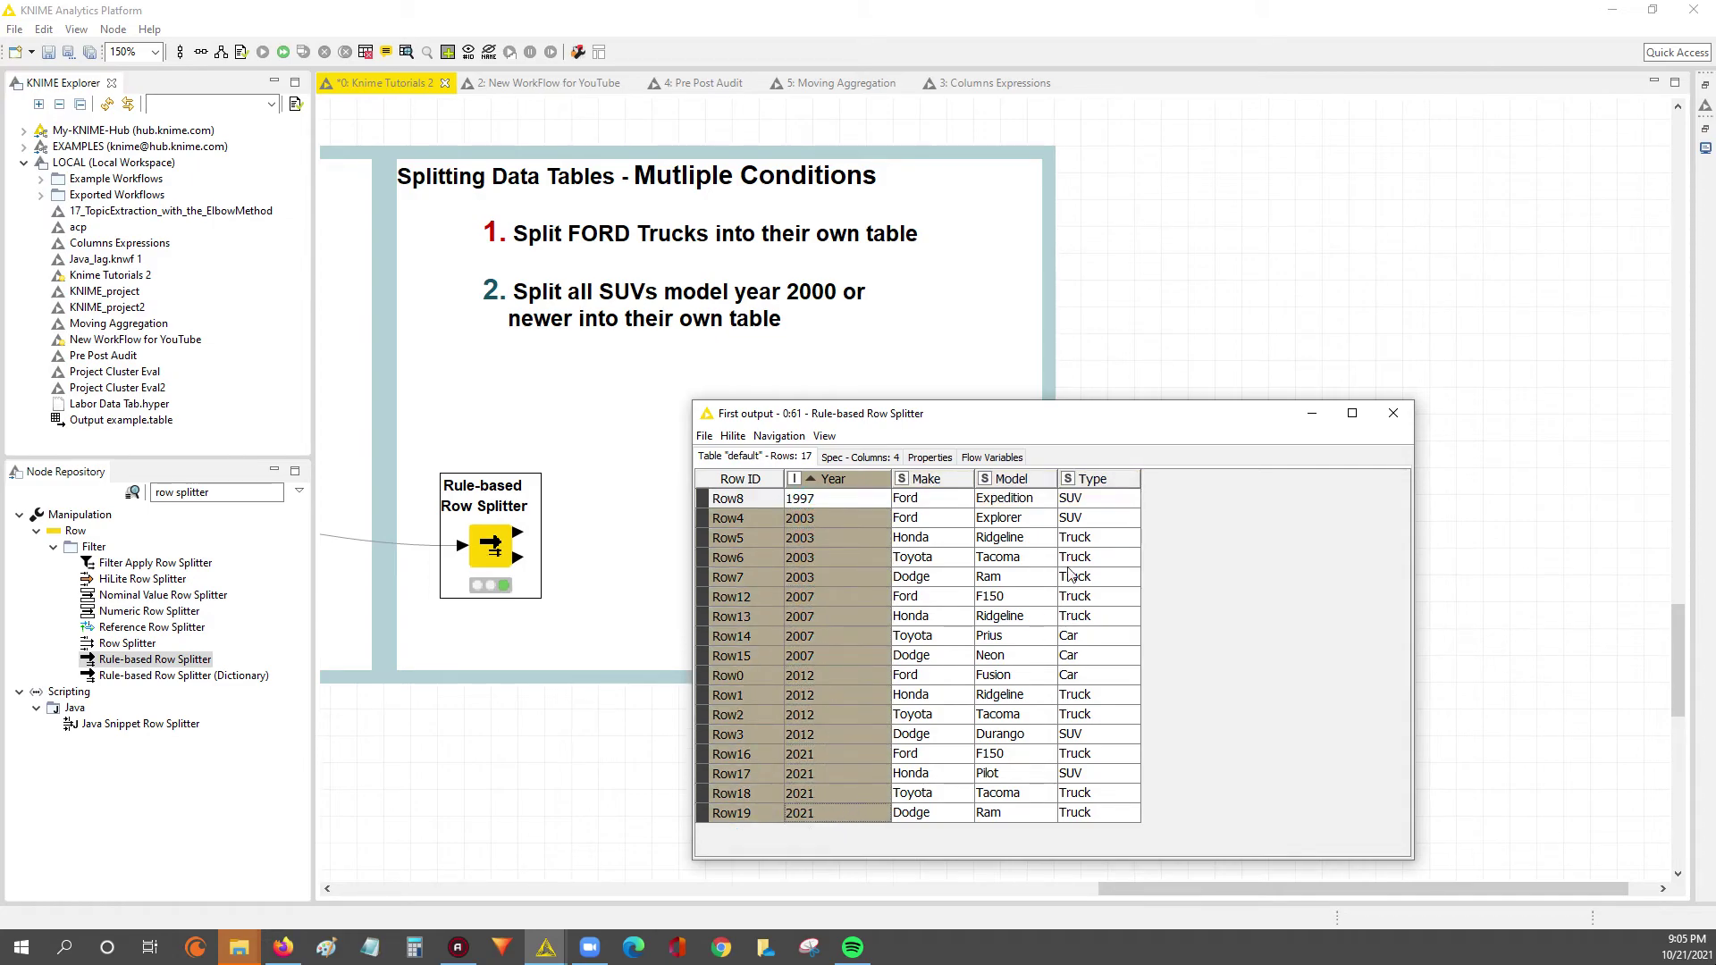
left_click_drag(1095, 519, 1094, 812)
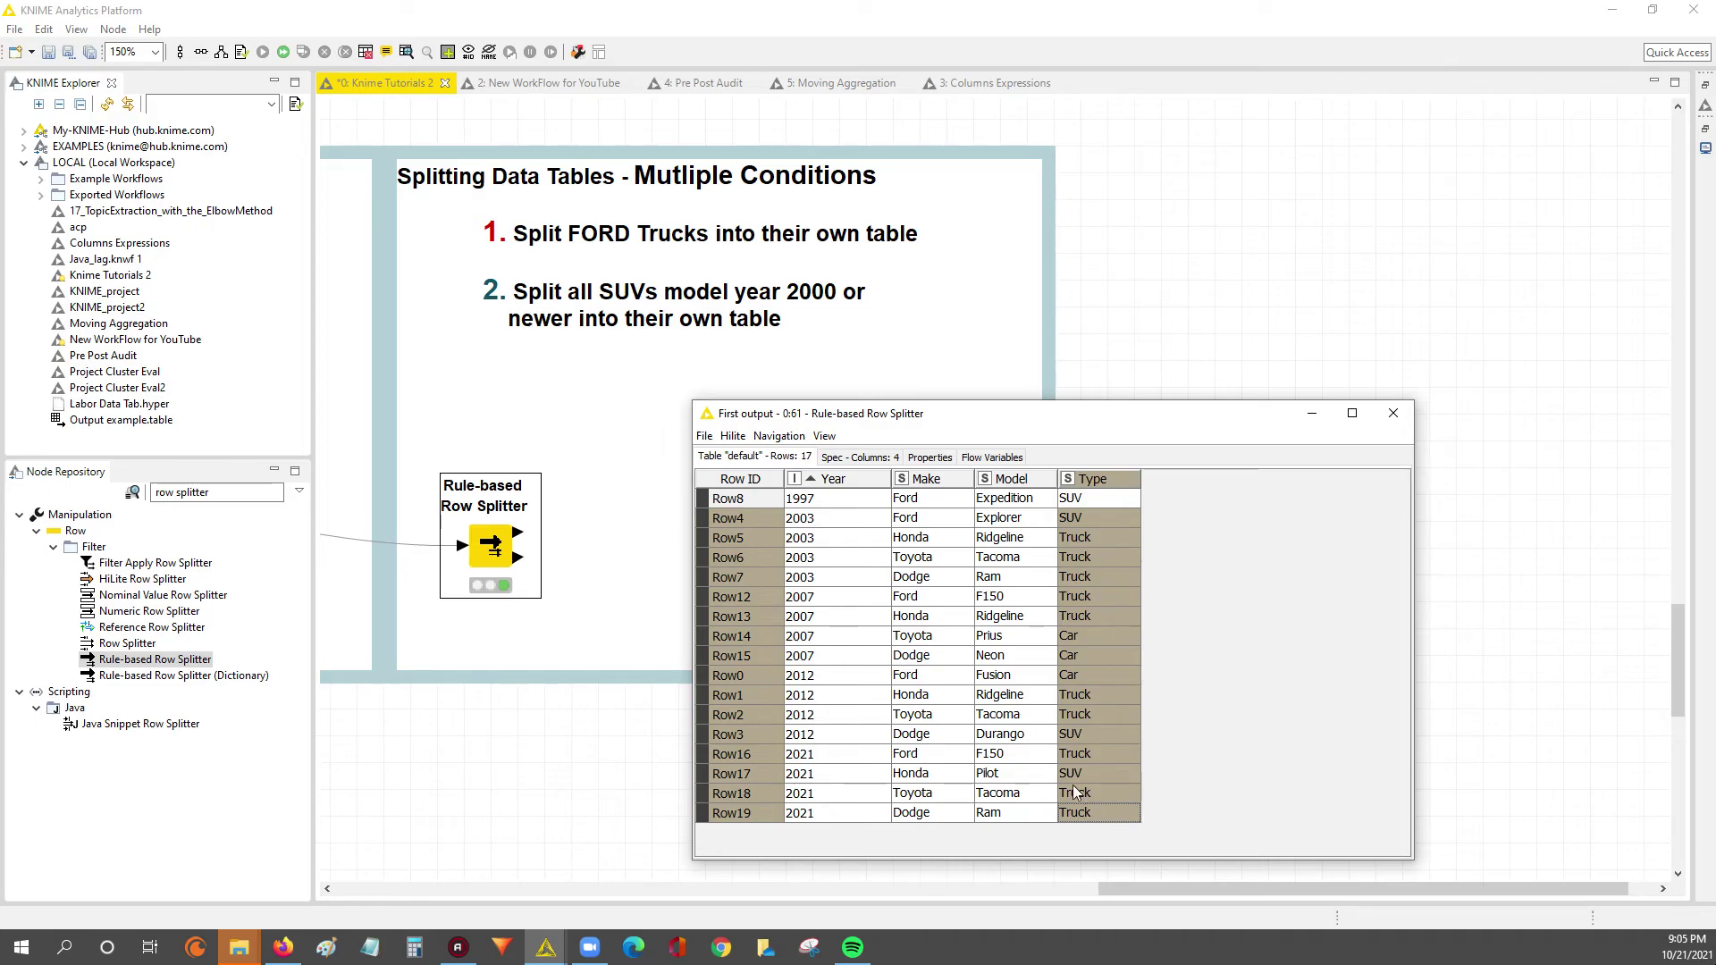
left_click(1392, 413)
Step: Remove the OR year condition from the splitter's expression and replace the equals operator after $Type$ with IN
double_click(488, 545)
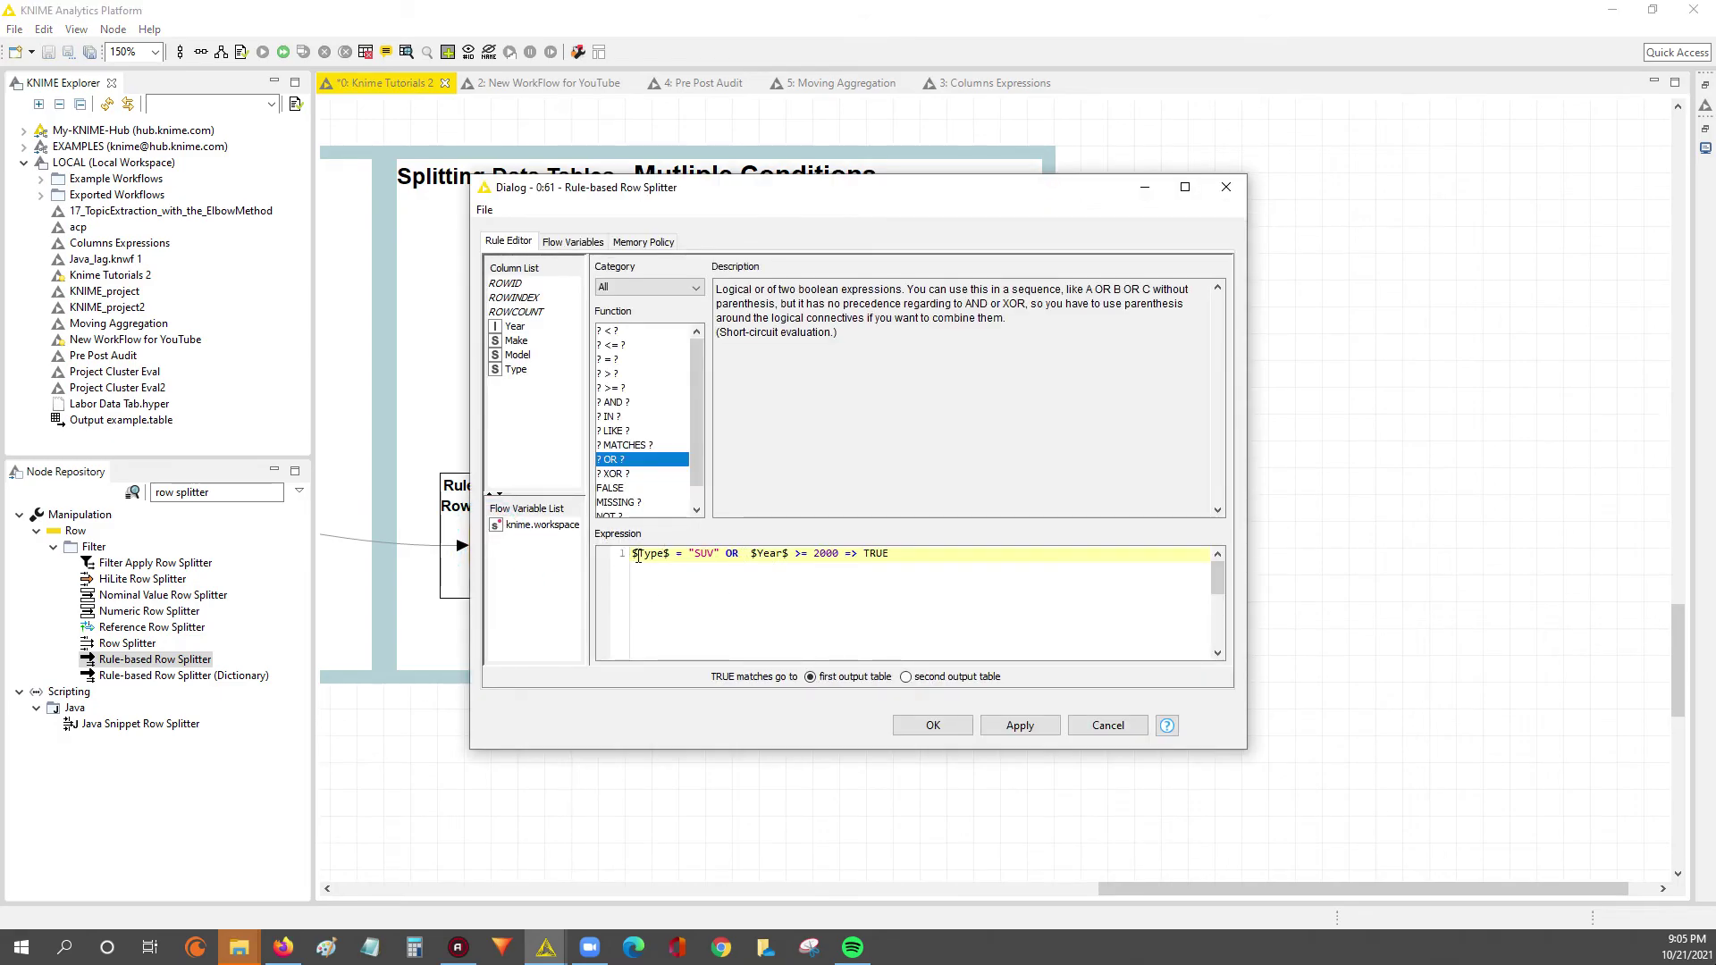
left_click_drag(724, 554, 840, 552)
key("BackSpace")
key("BackSpace")
key("shift+Left")
key("shift+Left")
type("IN")
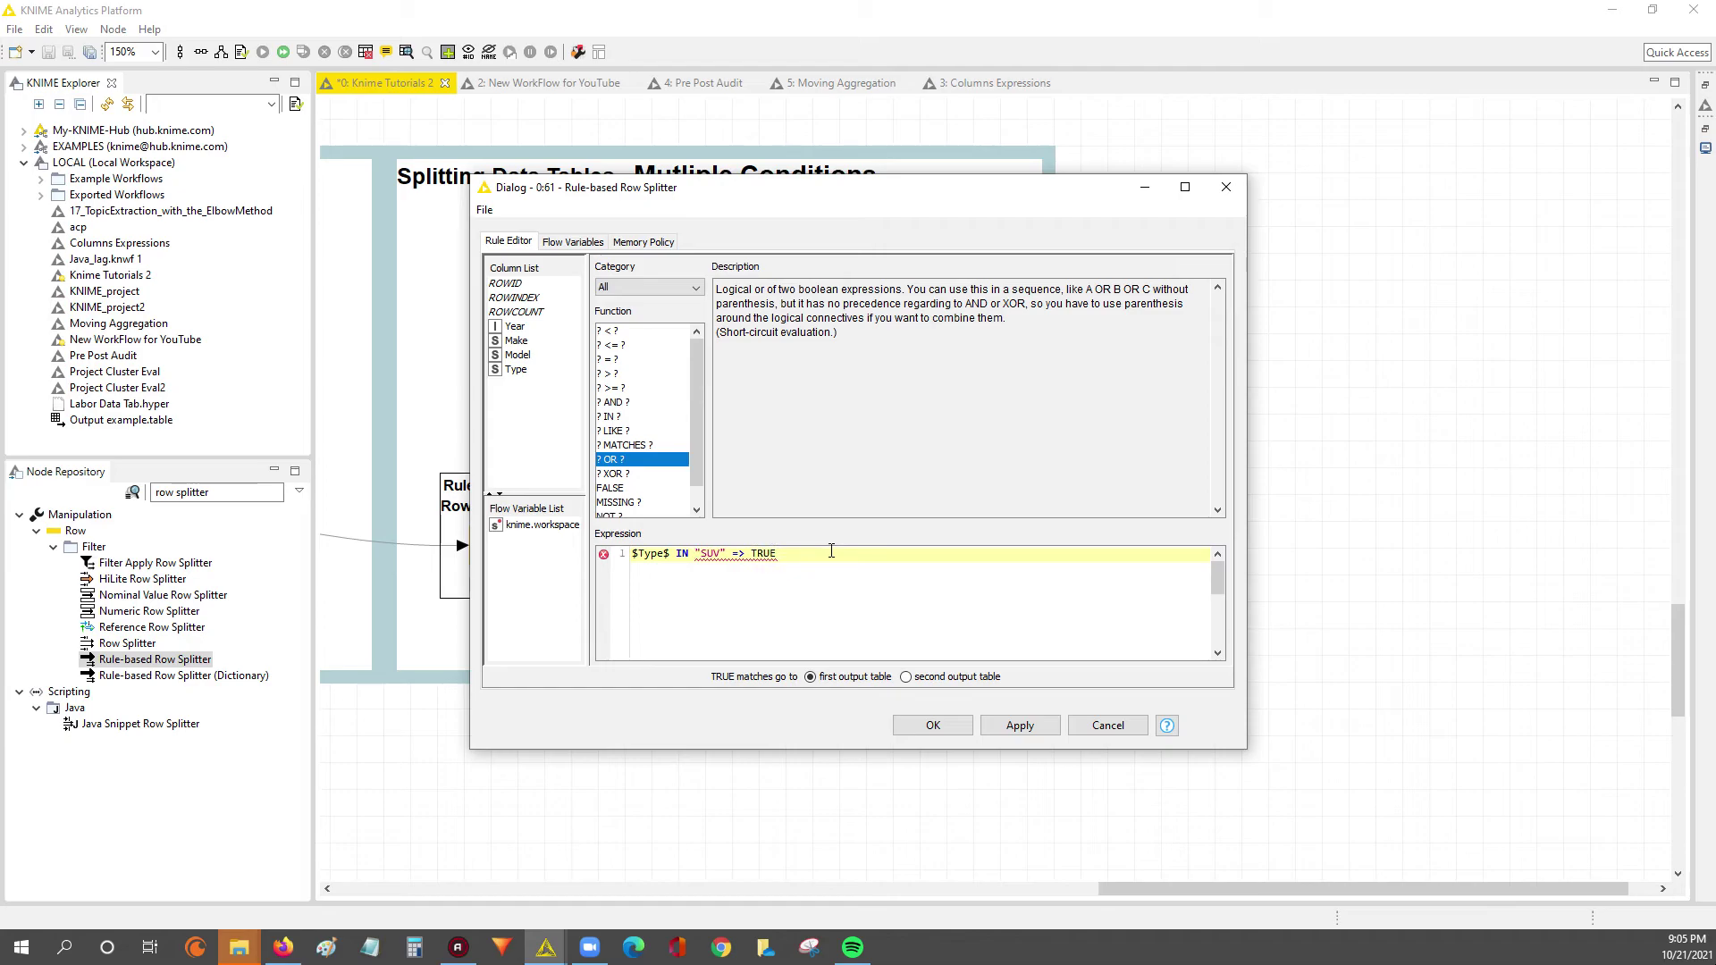
Step: Complete the $Type$ IN condition with the parenthesised list "SUV", "Car", keeping => TRUE as its outcome
type("(")
type(" )")
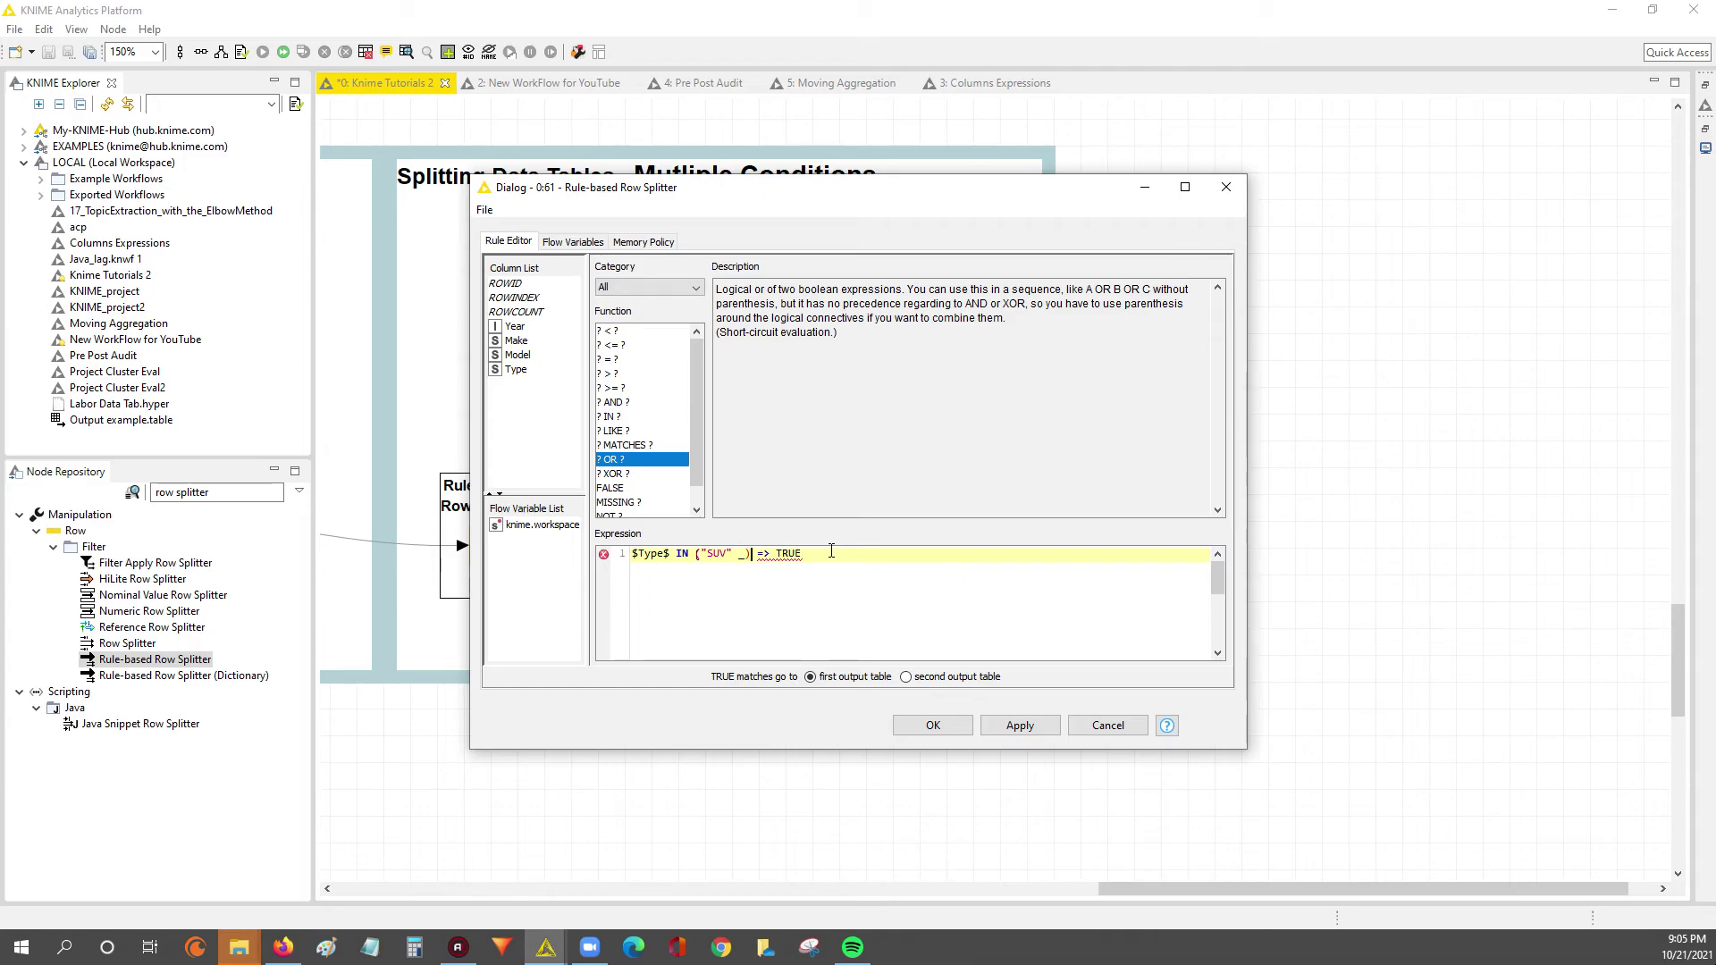
key("Left")
key("BackSpace")
type(",")
type(" \"")
type("cAR")
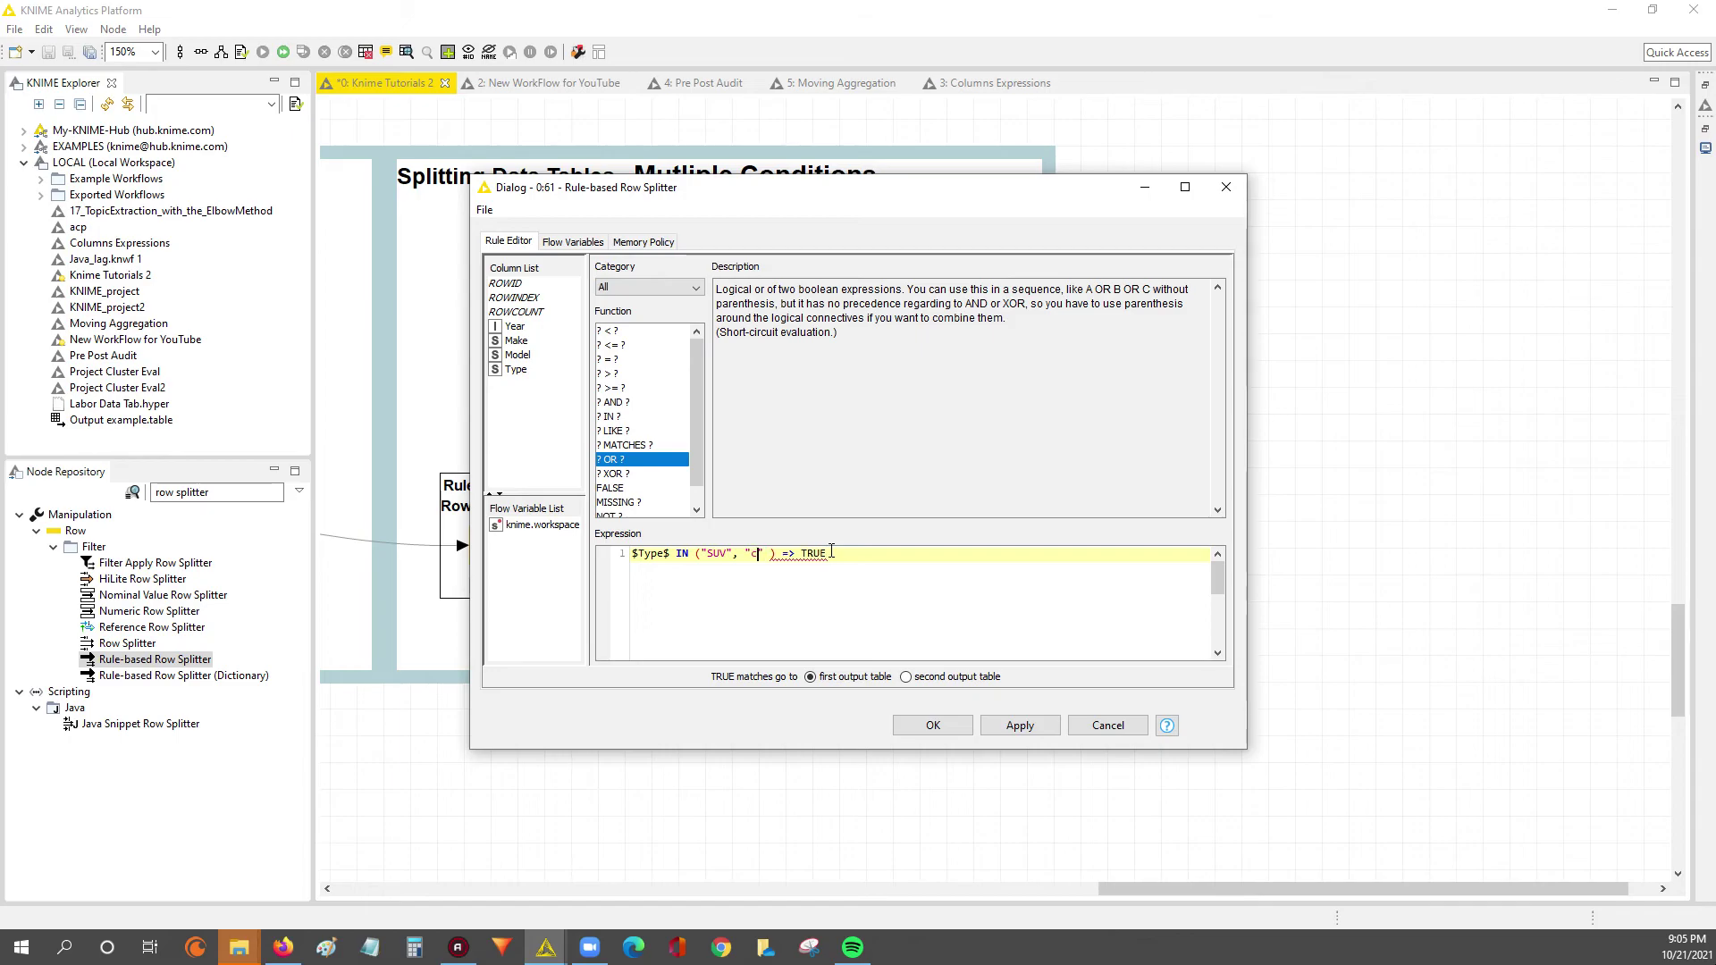
key("BackSpace")
key("BackSpace")
key("BackSpace")
type("Cart")
key("BackSpace")
Step: Apply the IN rule to the splitter, accept the node reset and close the configuration
left_click(1023, 722)
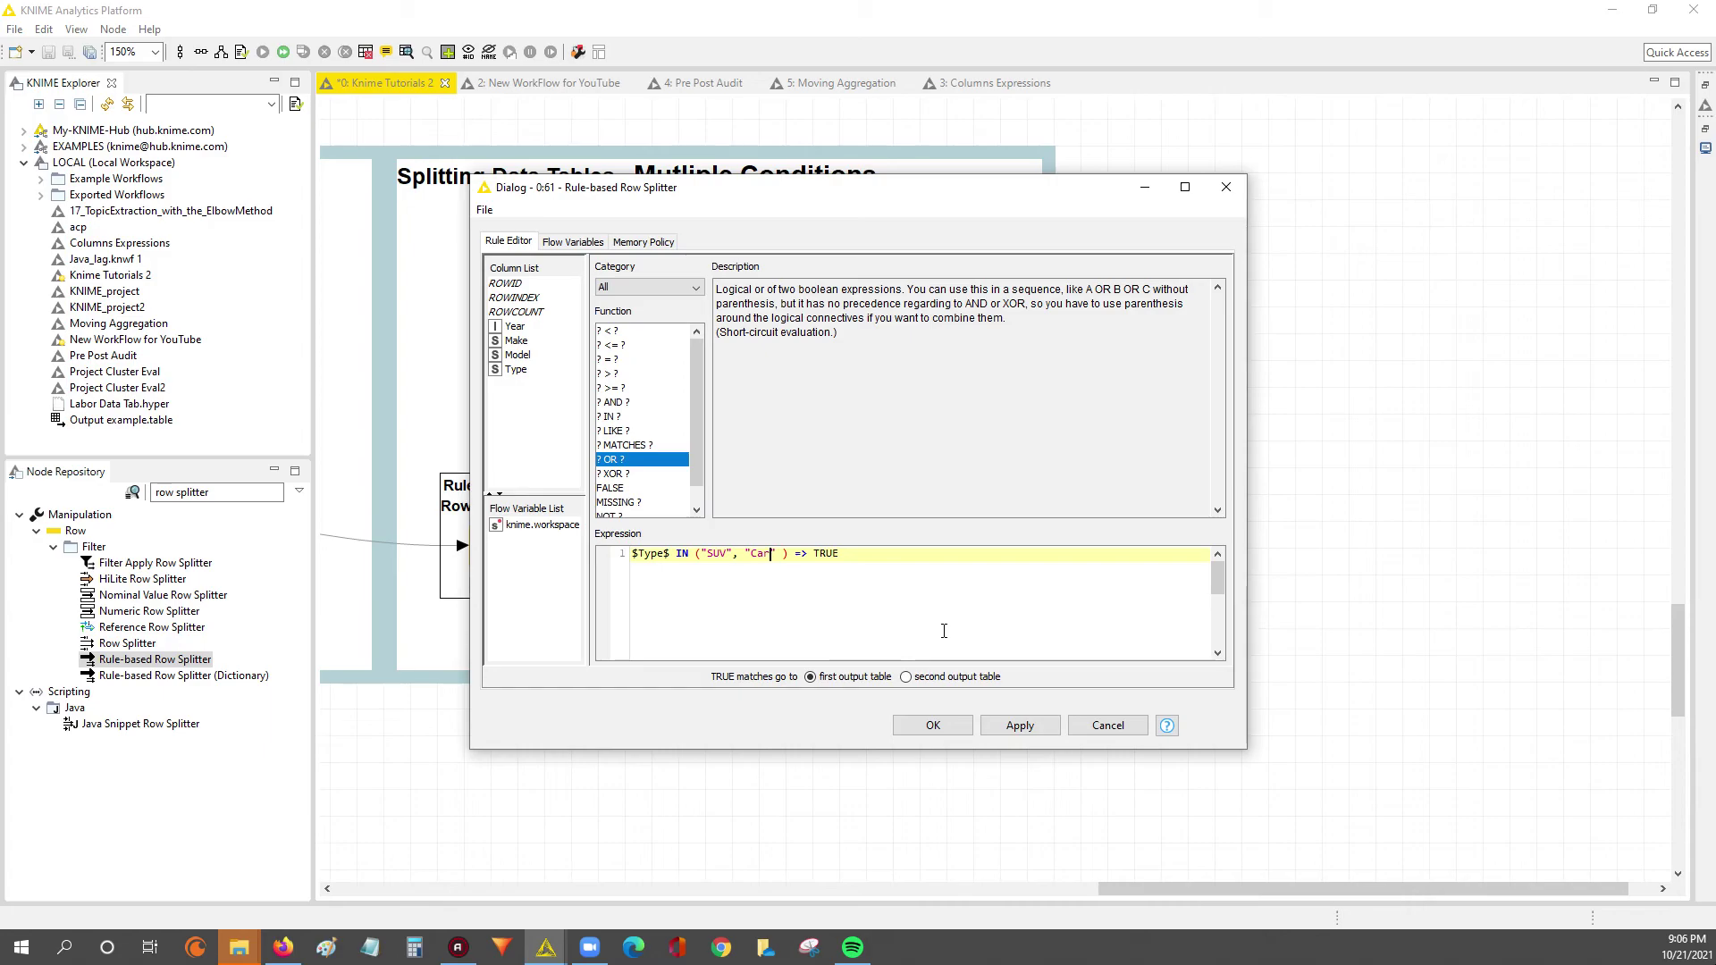
left_click_drag(706, 555, 768, 552)
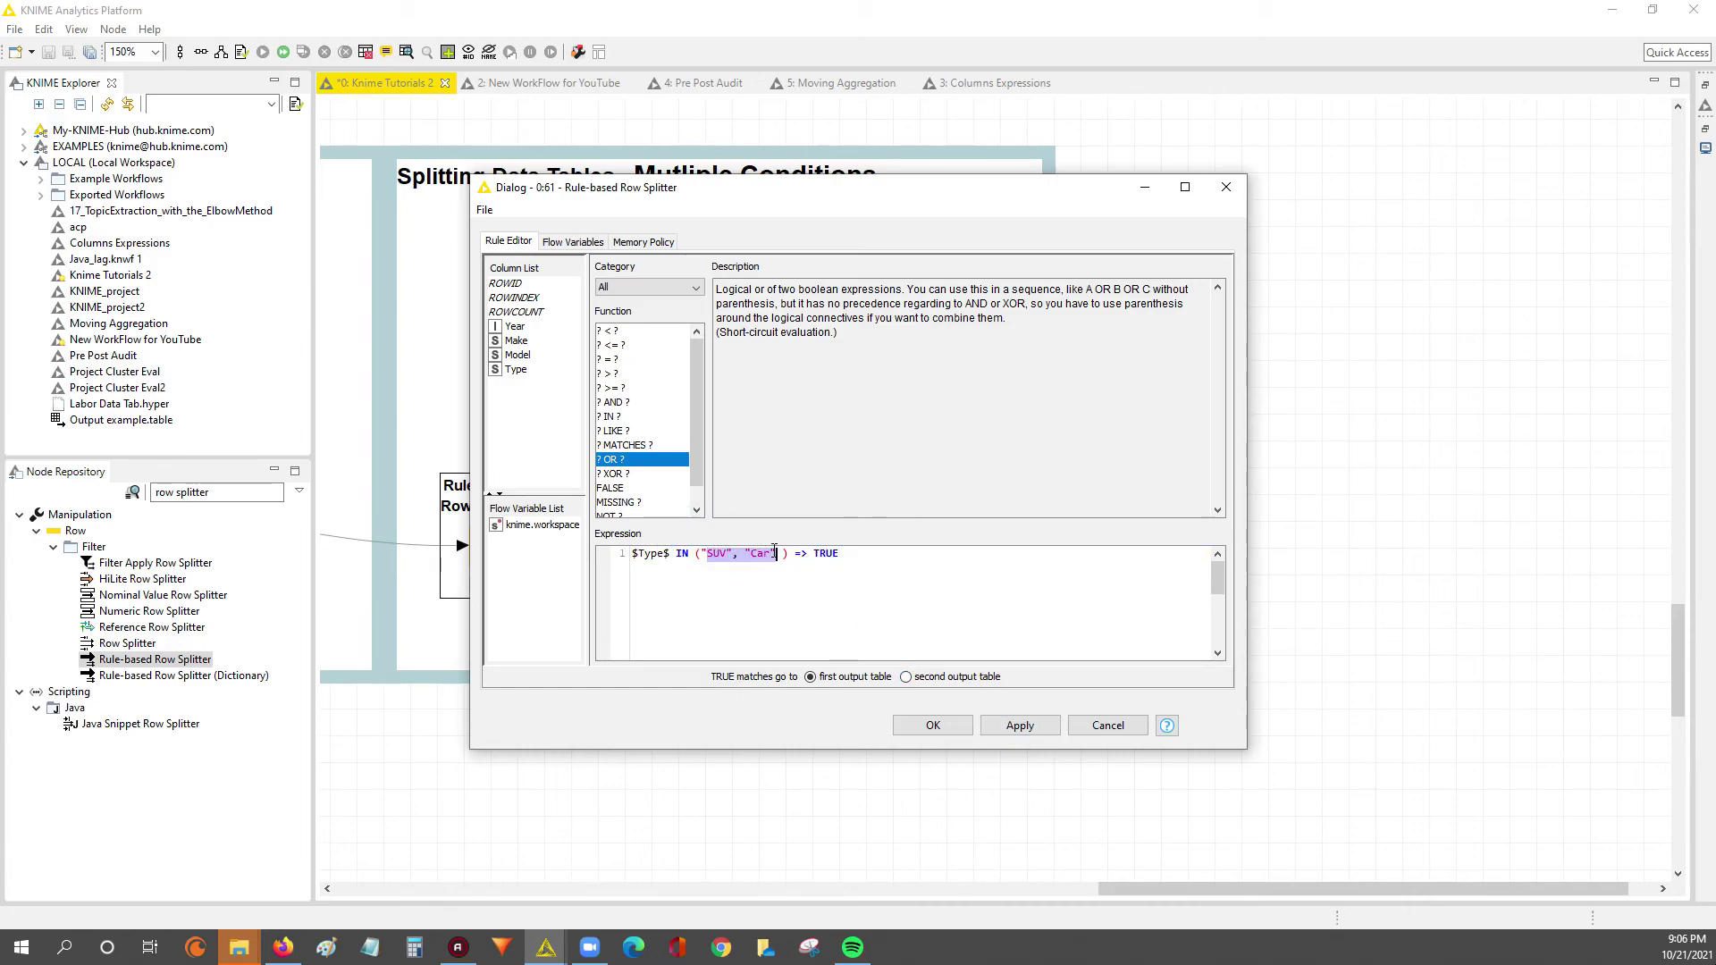
left_click(930, 582)
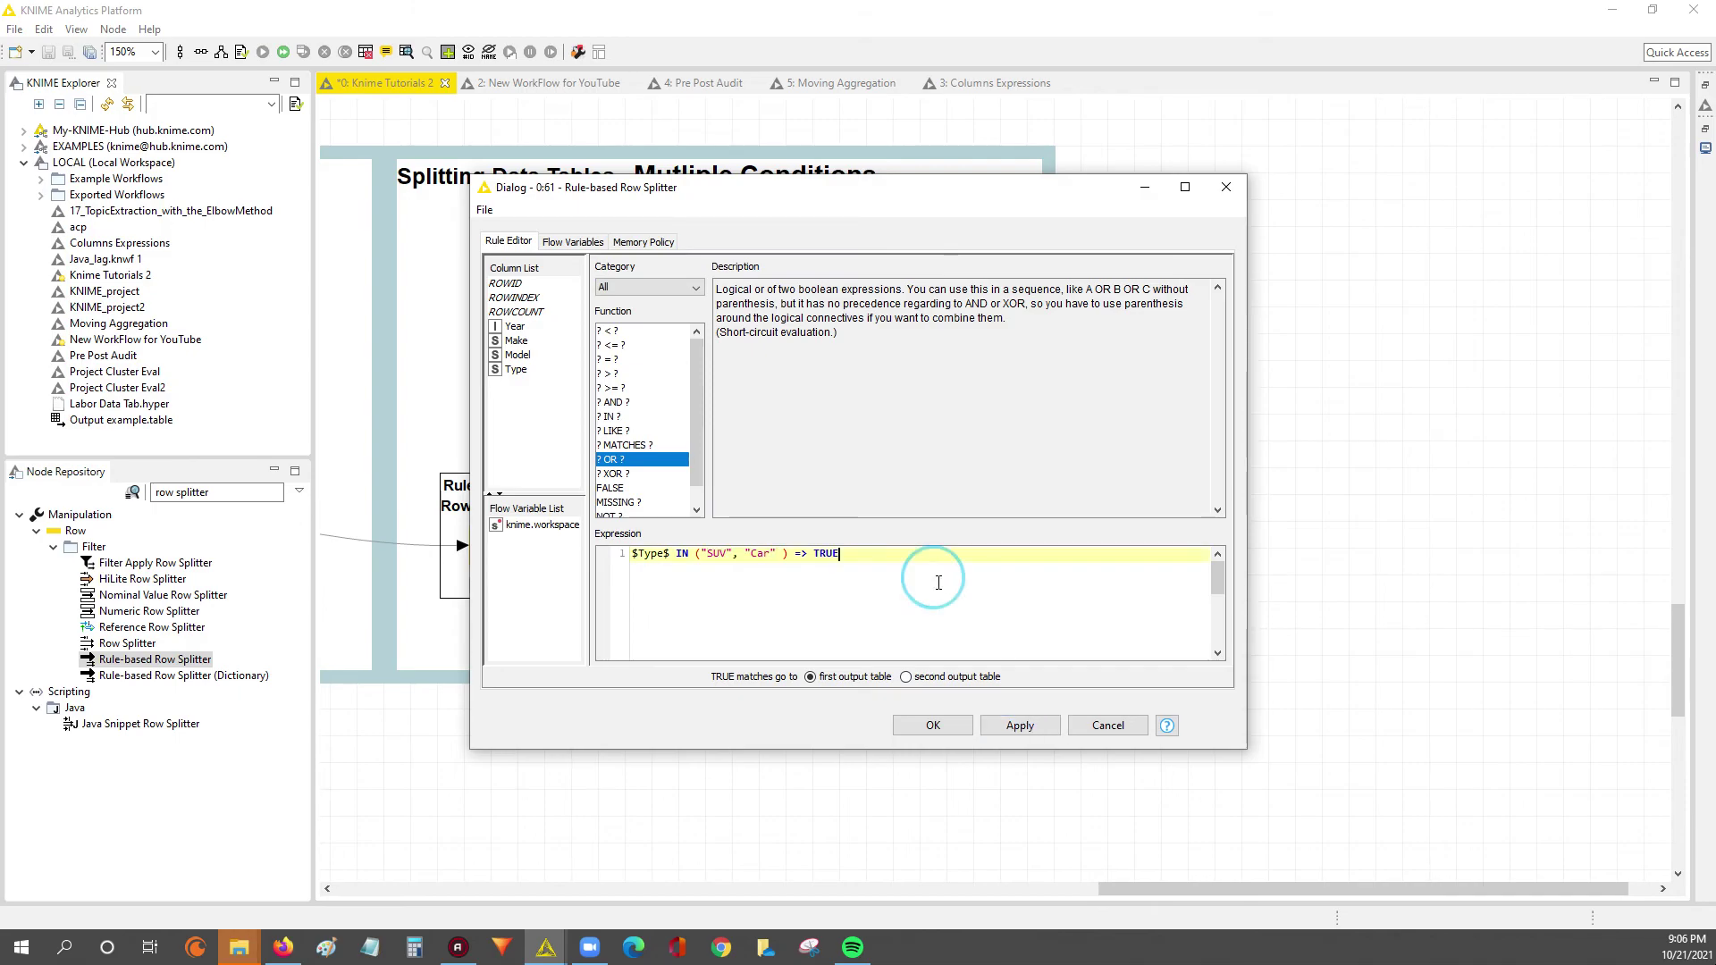
left_click(1017, 728)
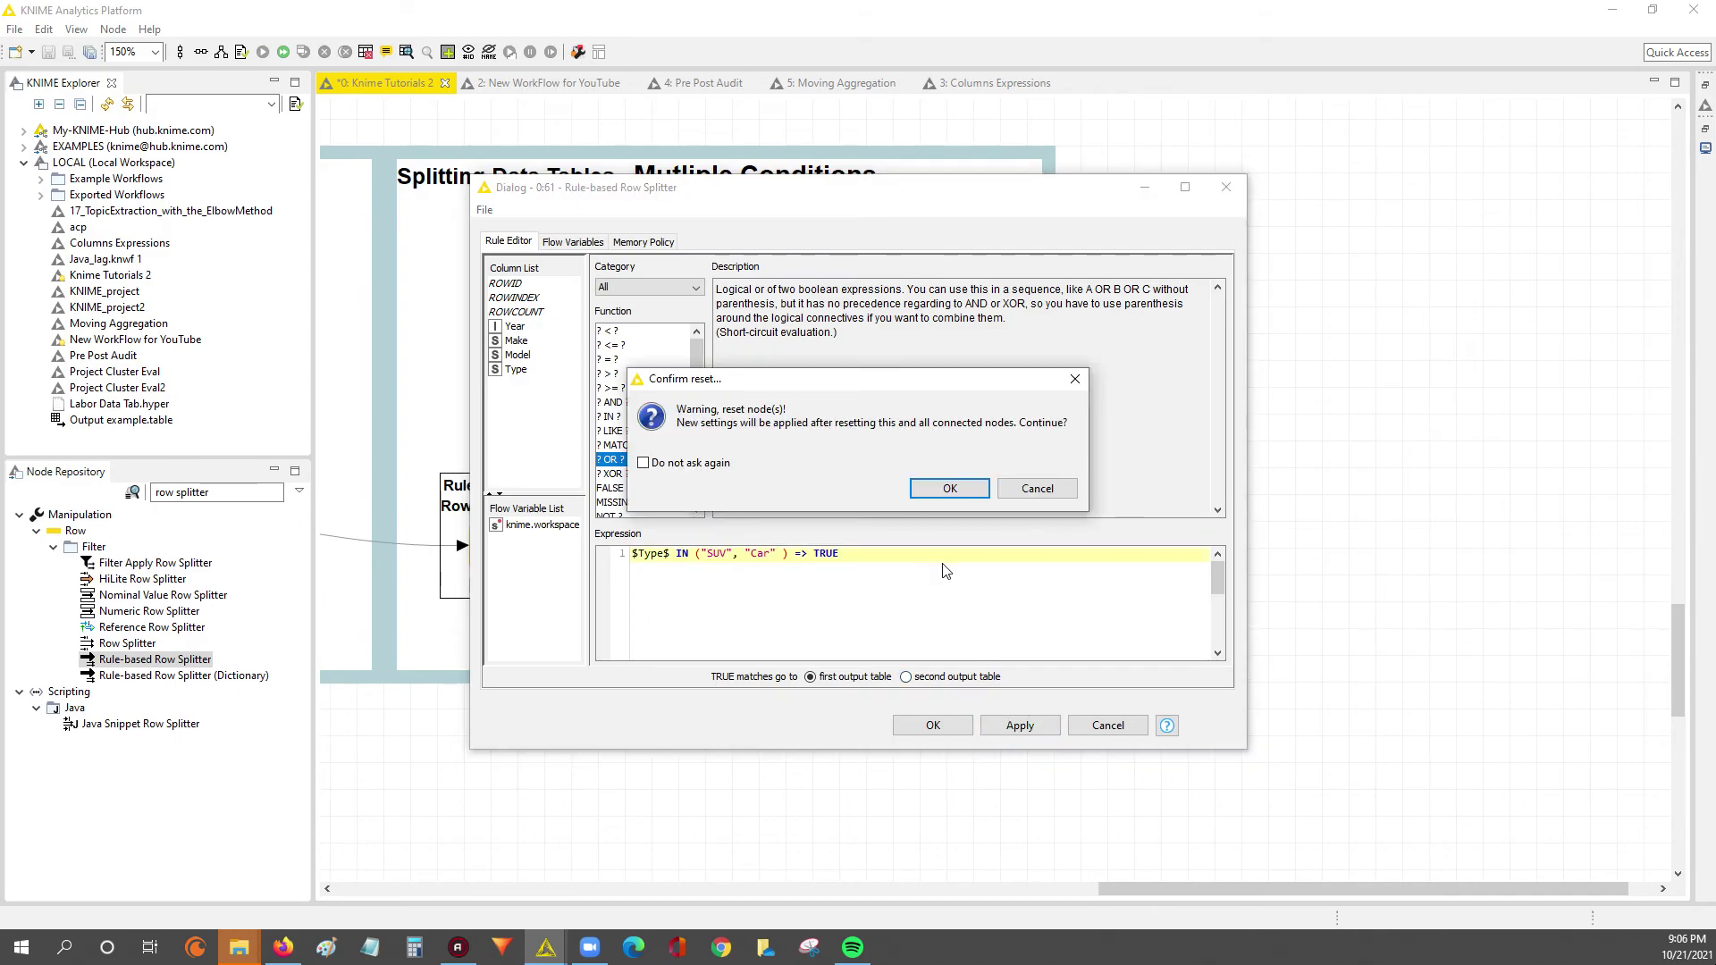
left_click(934, 488)
left_click(932, 725)
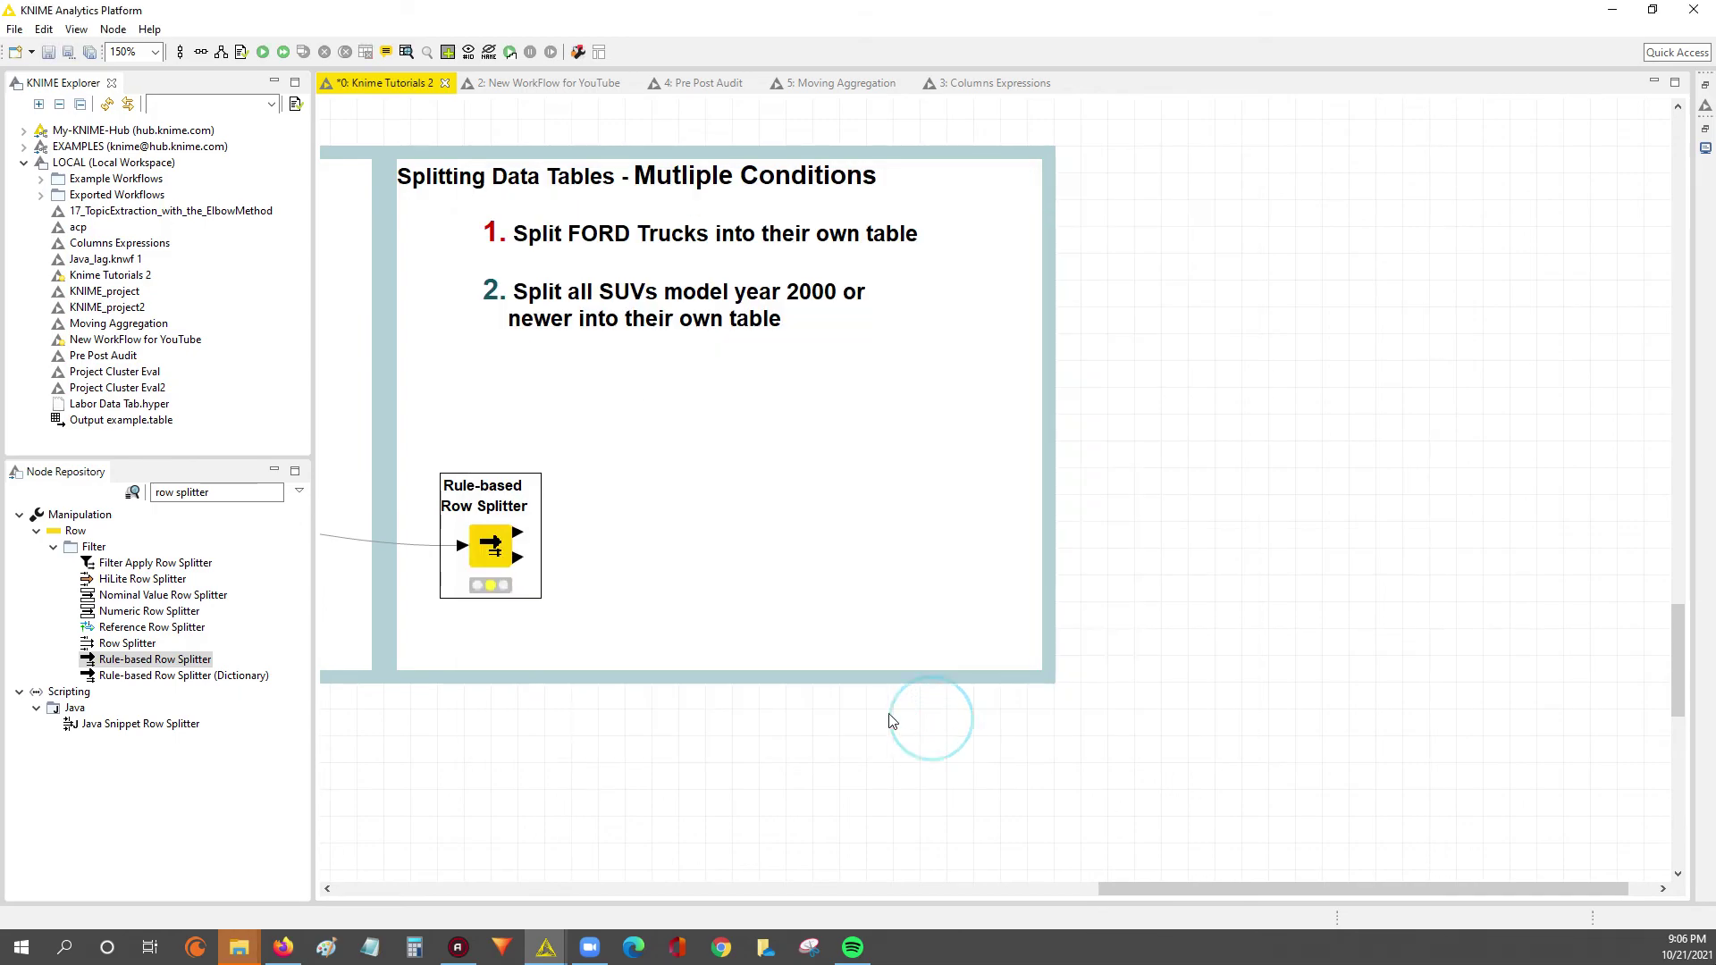
Step: Execute the Rule-based Row Splitter with the IN rule and open its first output table
right_click(486, 547)
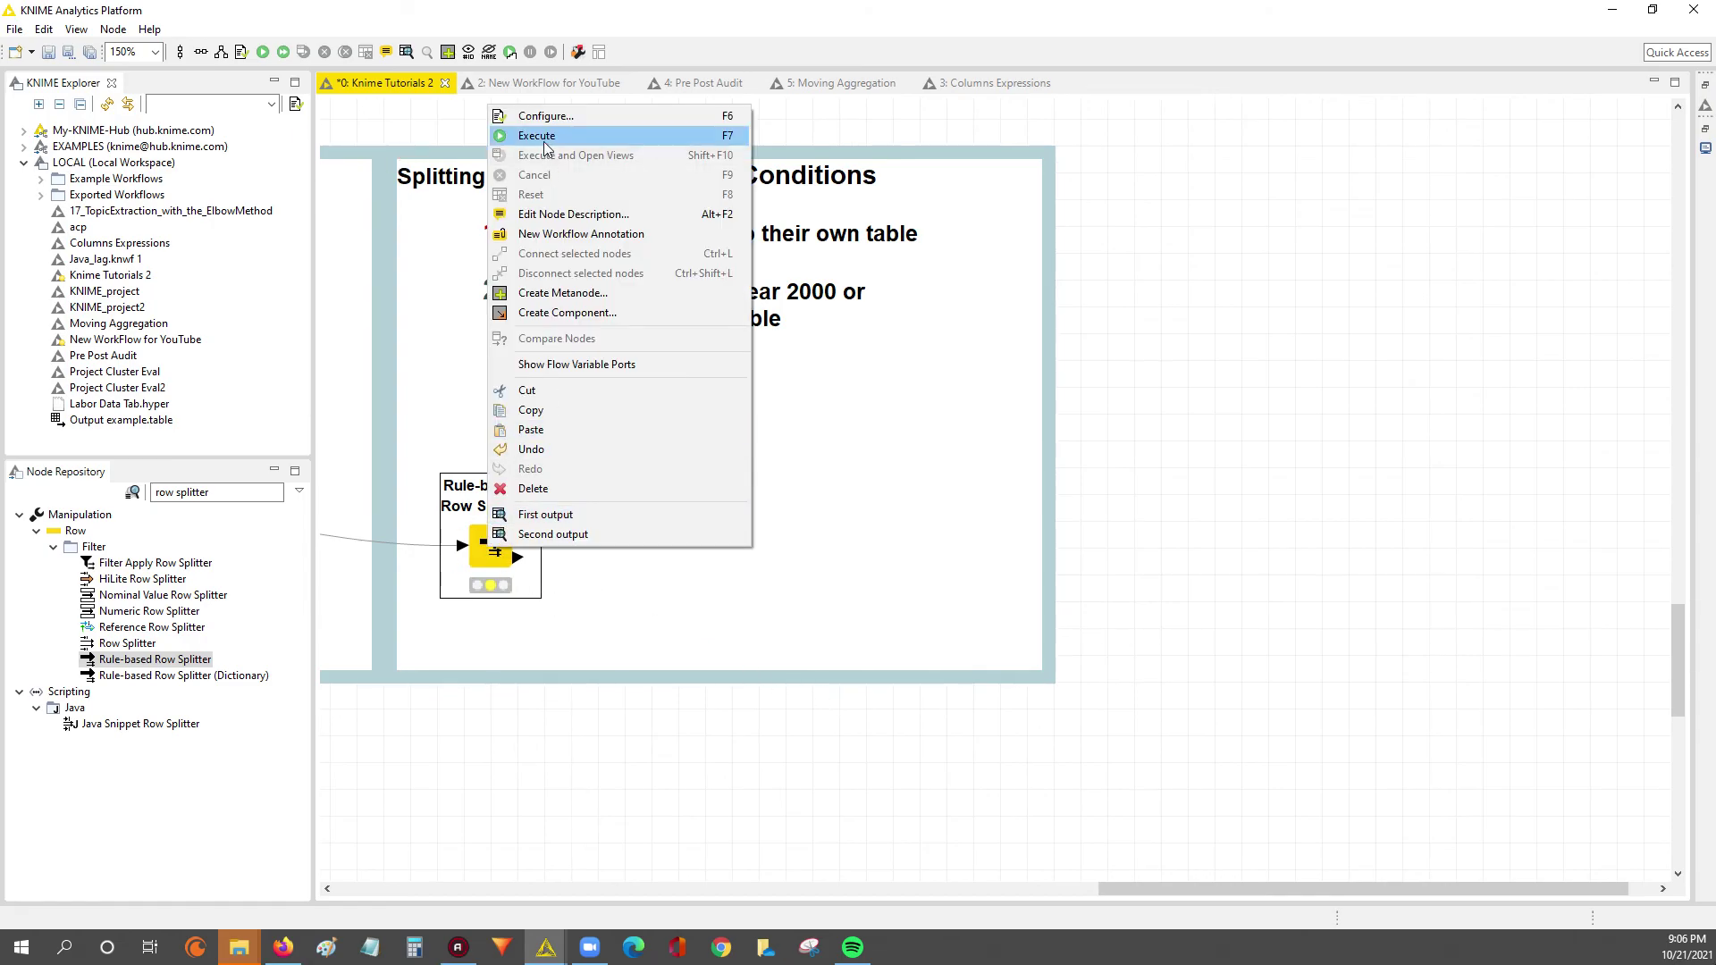
left_click(540, 135)
right_click(518, 537)
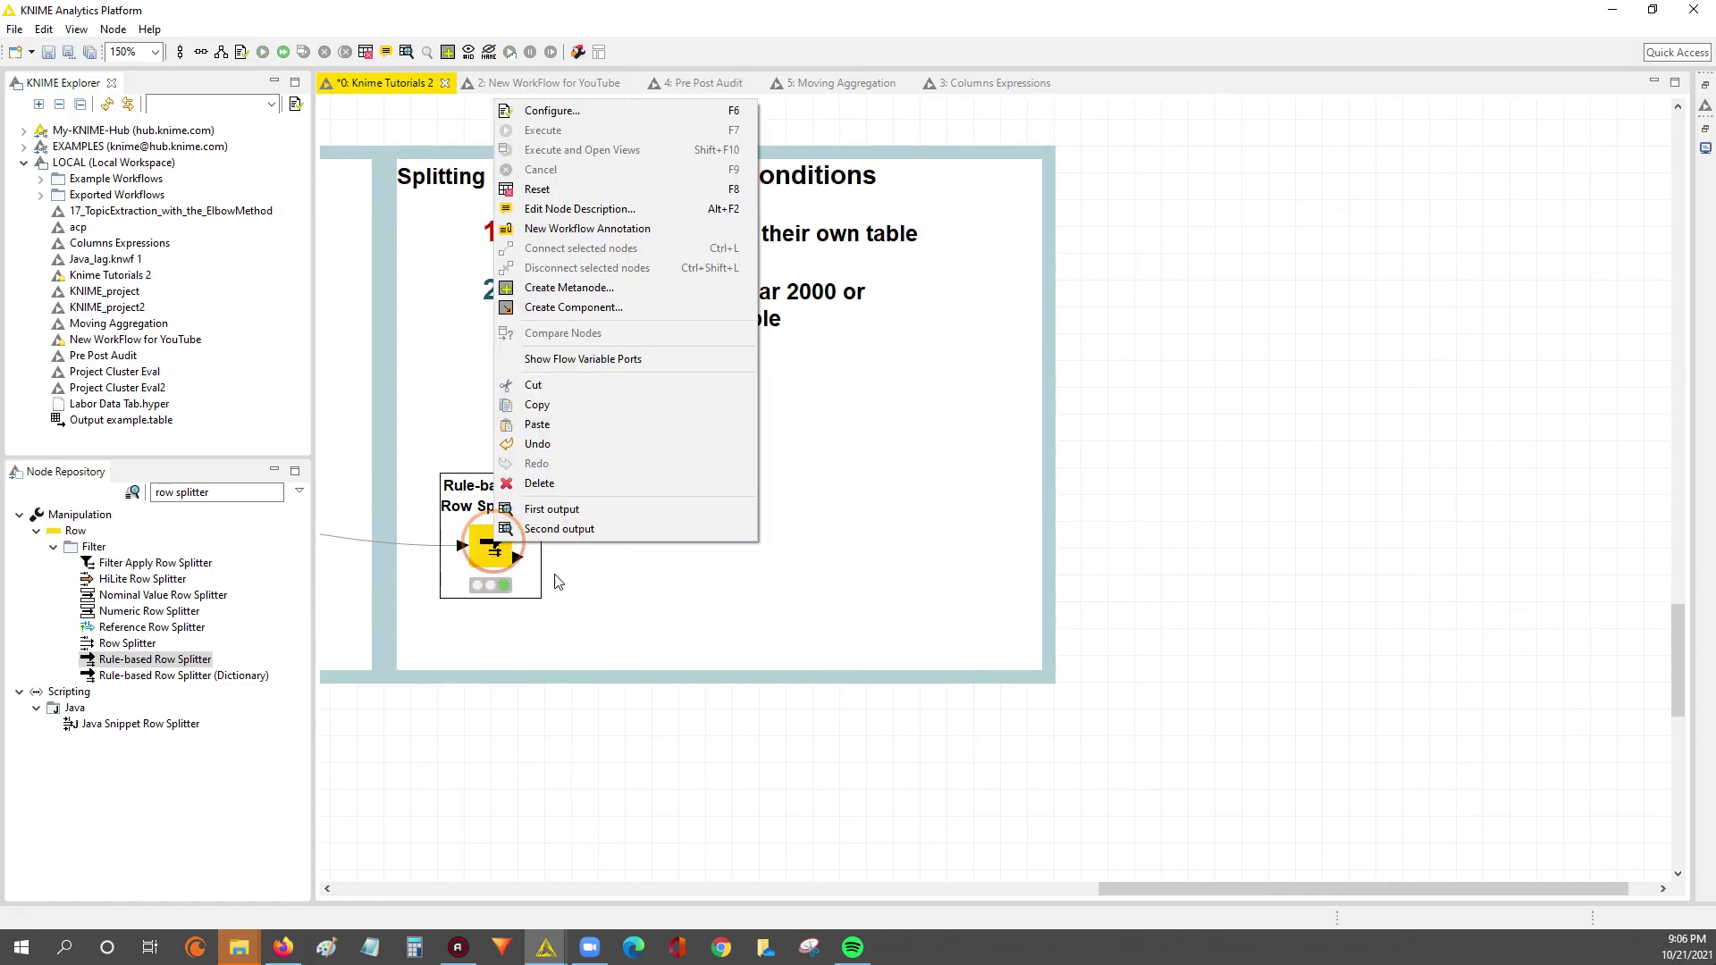
left_click(565, 509)
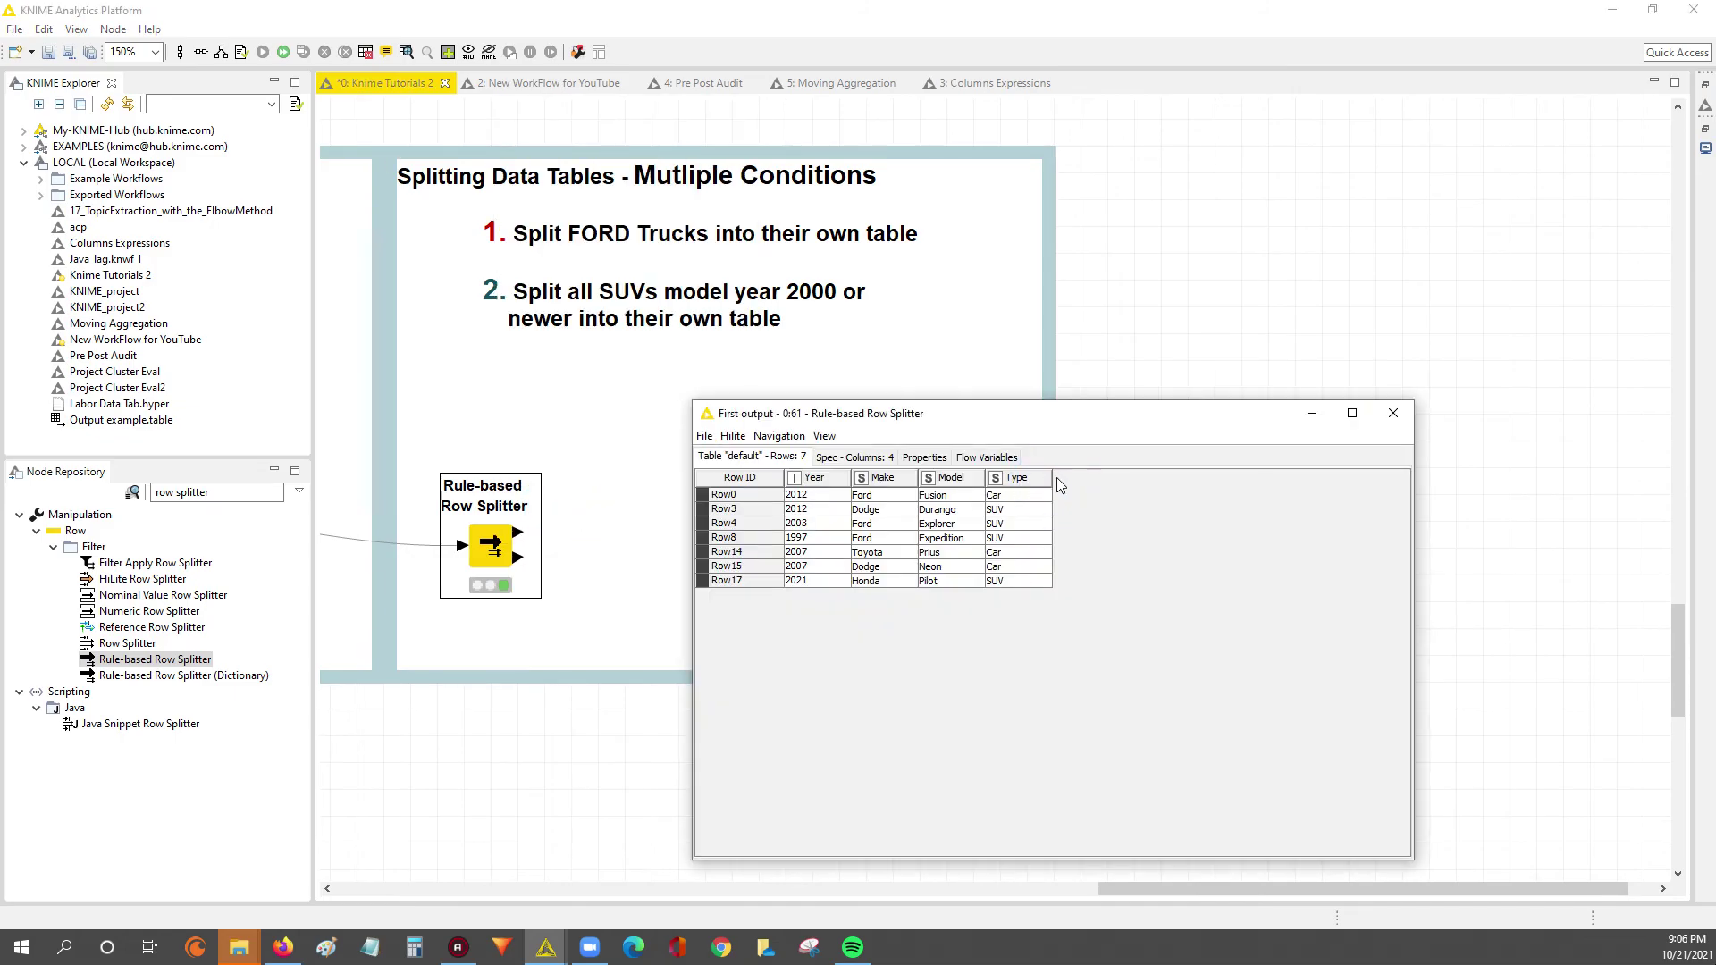
Step: Widen the output table's Type column and set the font size to 14 and the row height to 24
left_click_drag(1053, 479, 1133, 479)
left_click(824, 435)
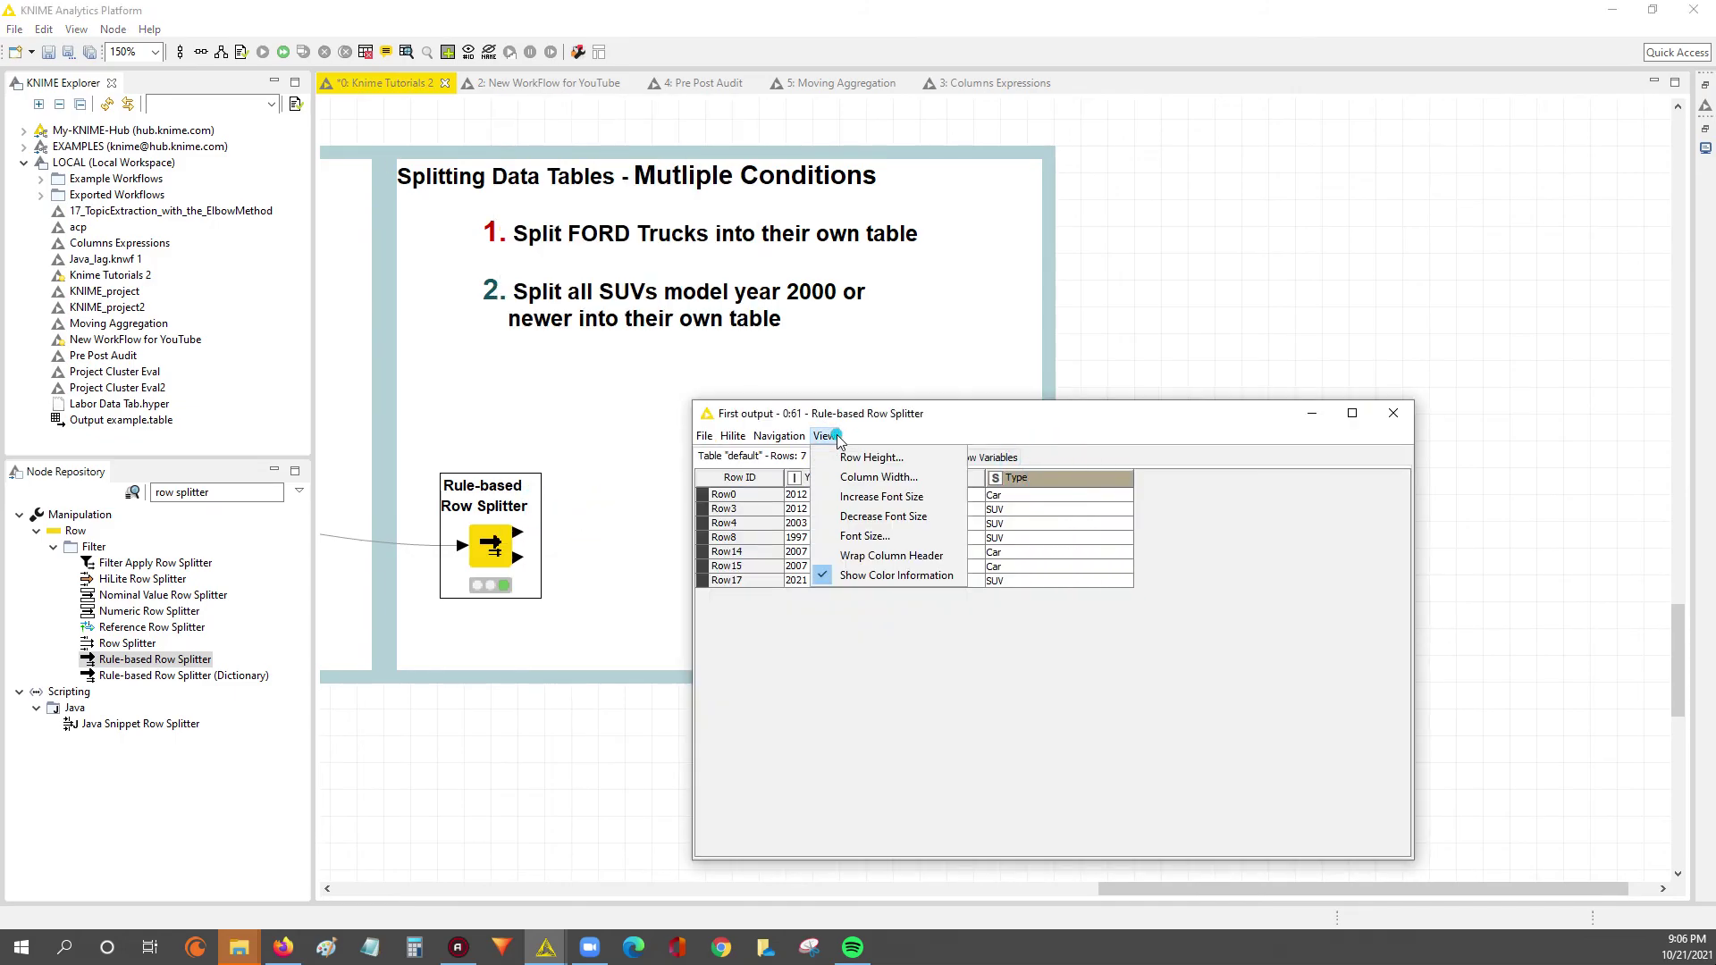
left_click(865, 537)
type("14")
key("Return")
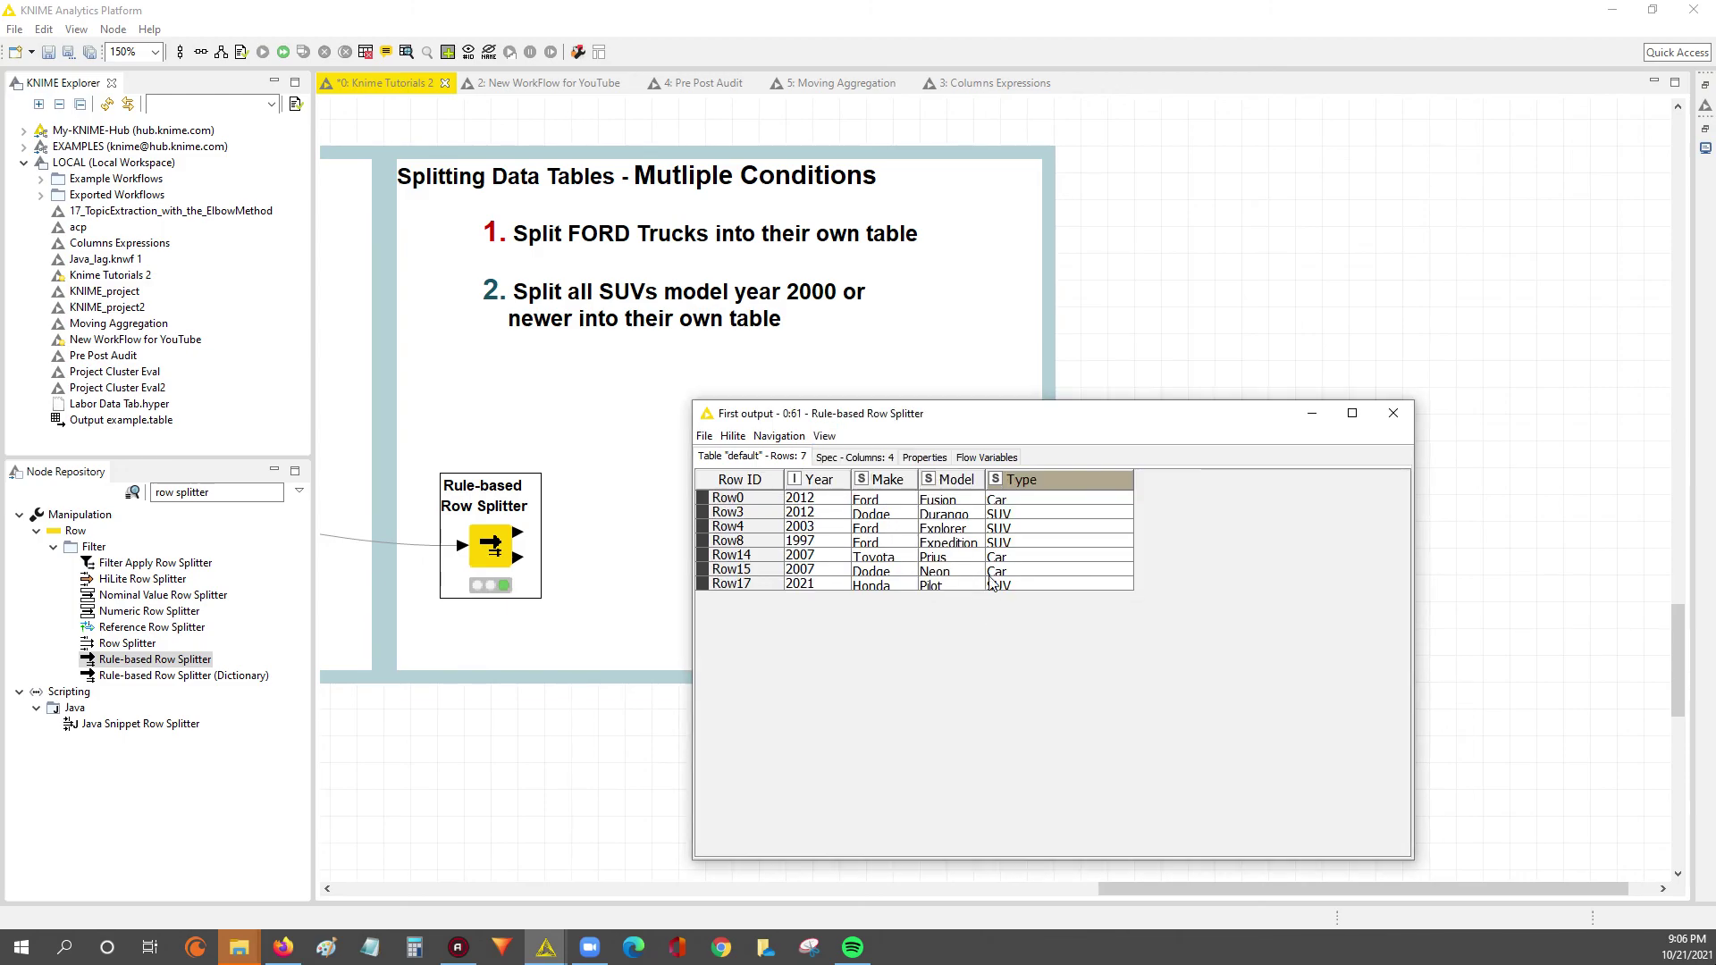
left_click(824, 436)
left_click(856, 447)
type("24")
key("Return")
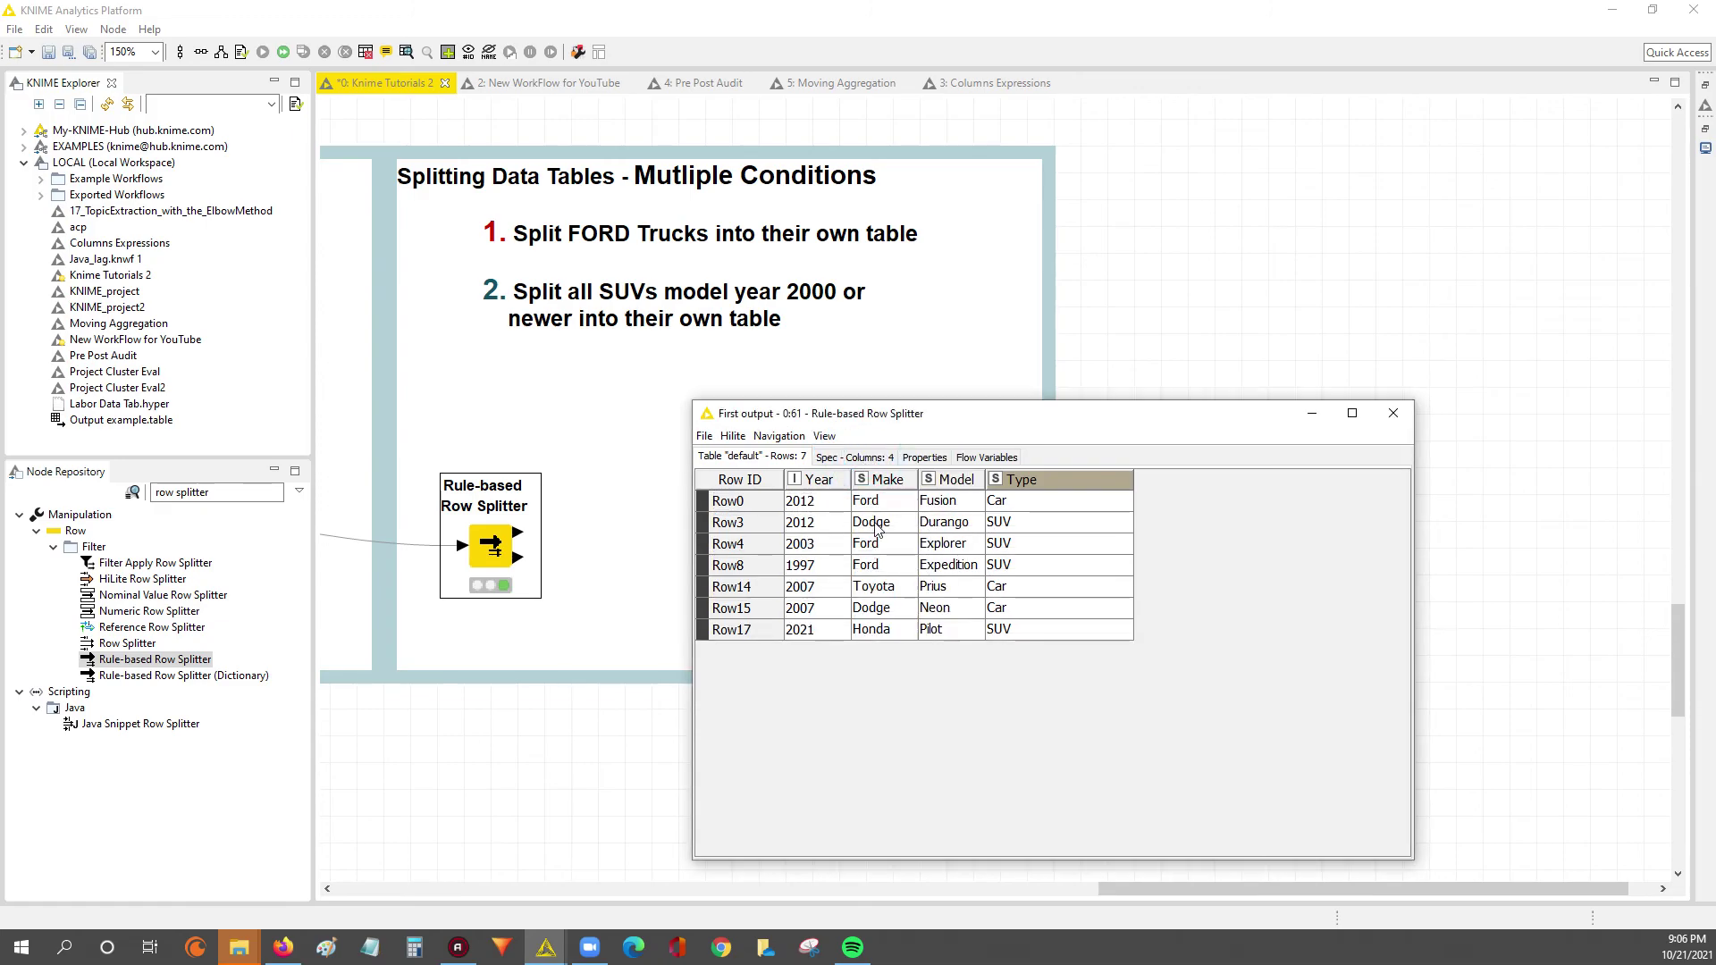
Step: Sort the first output by Type descending and examine its rows against the SUV and Car rule
left_click(1032, 483)
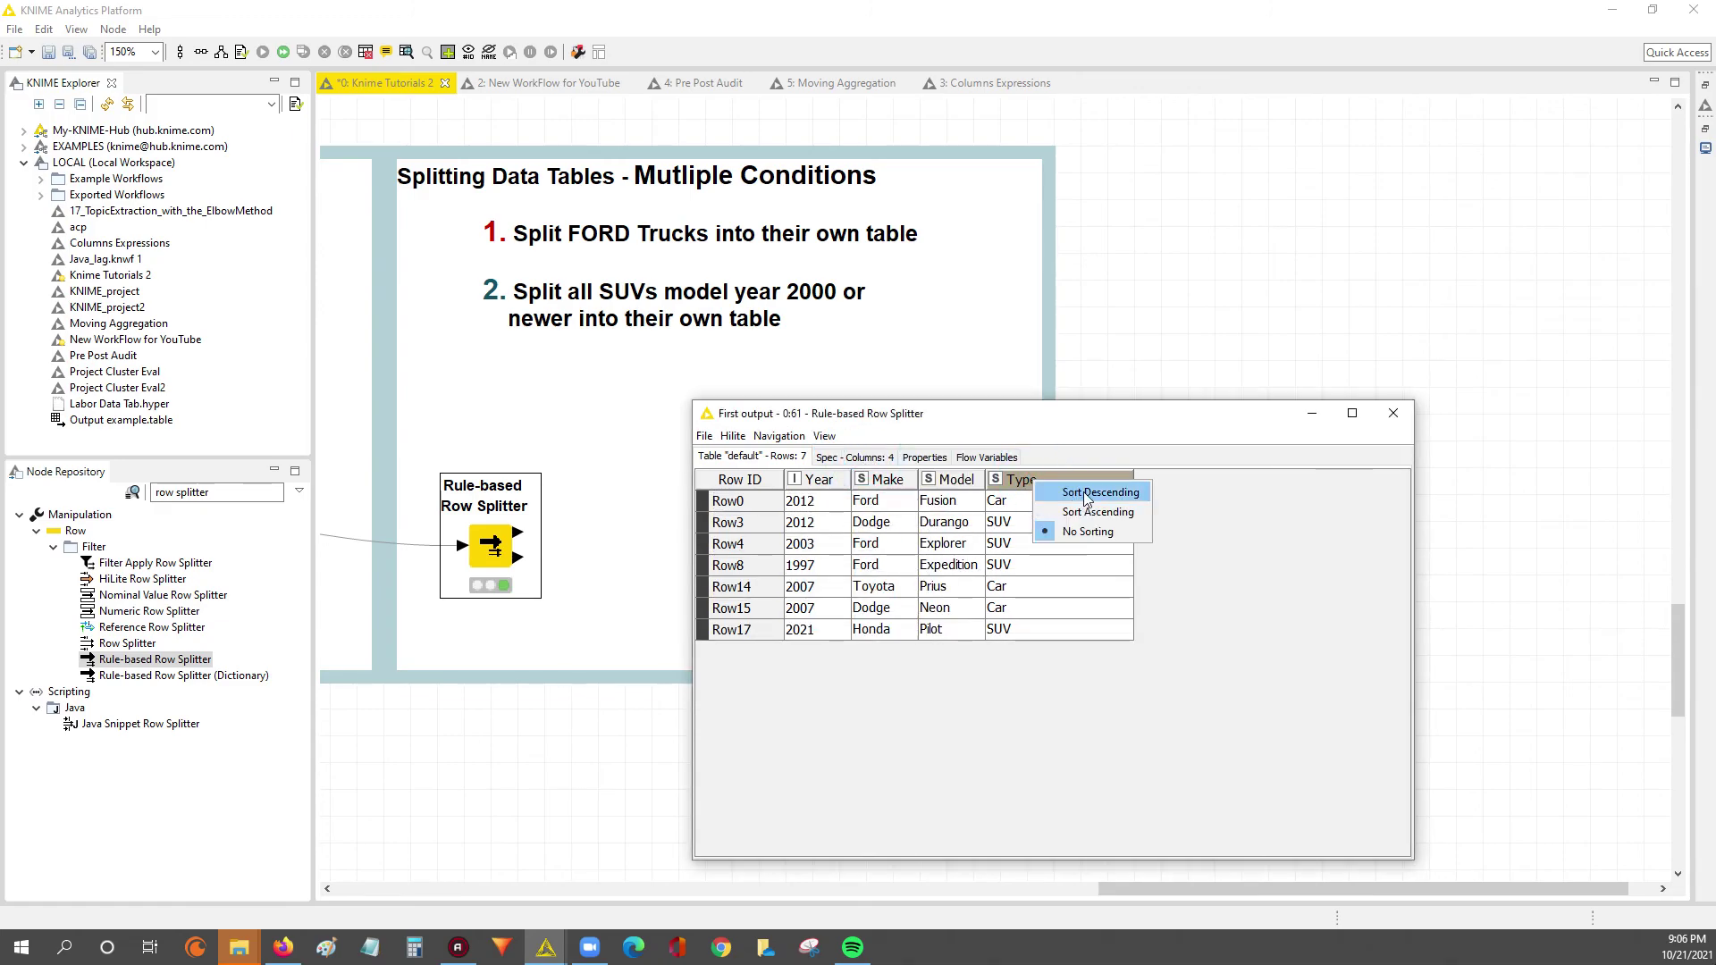
left_click(1088, 493)
left_click_drag(1041, 502, 1035, 629)
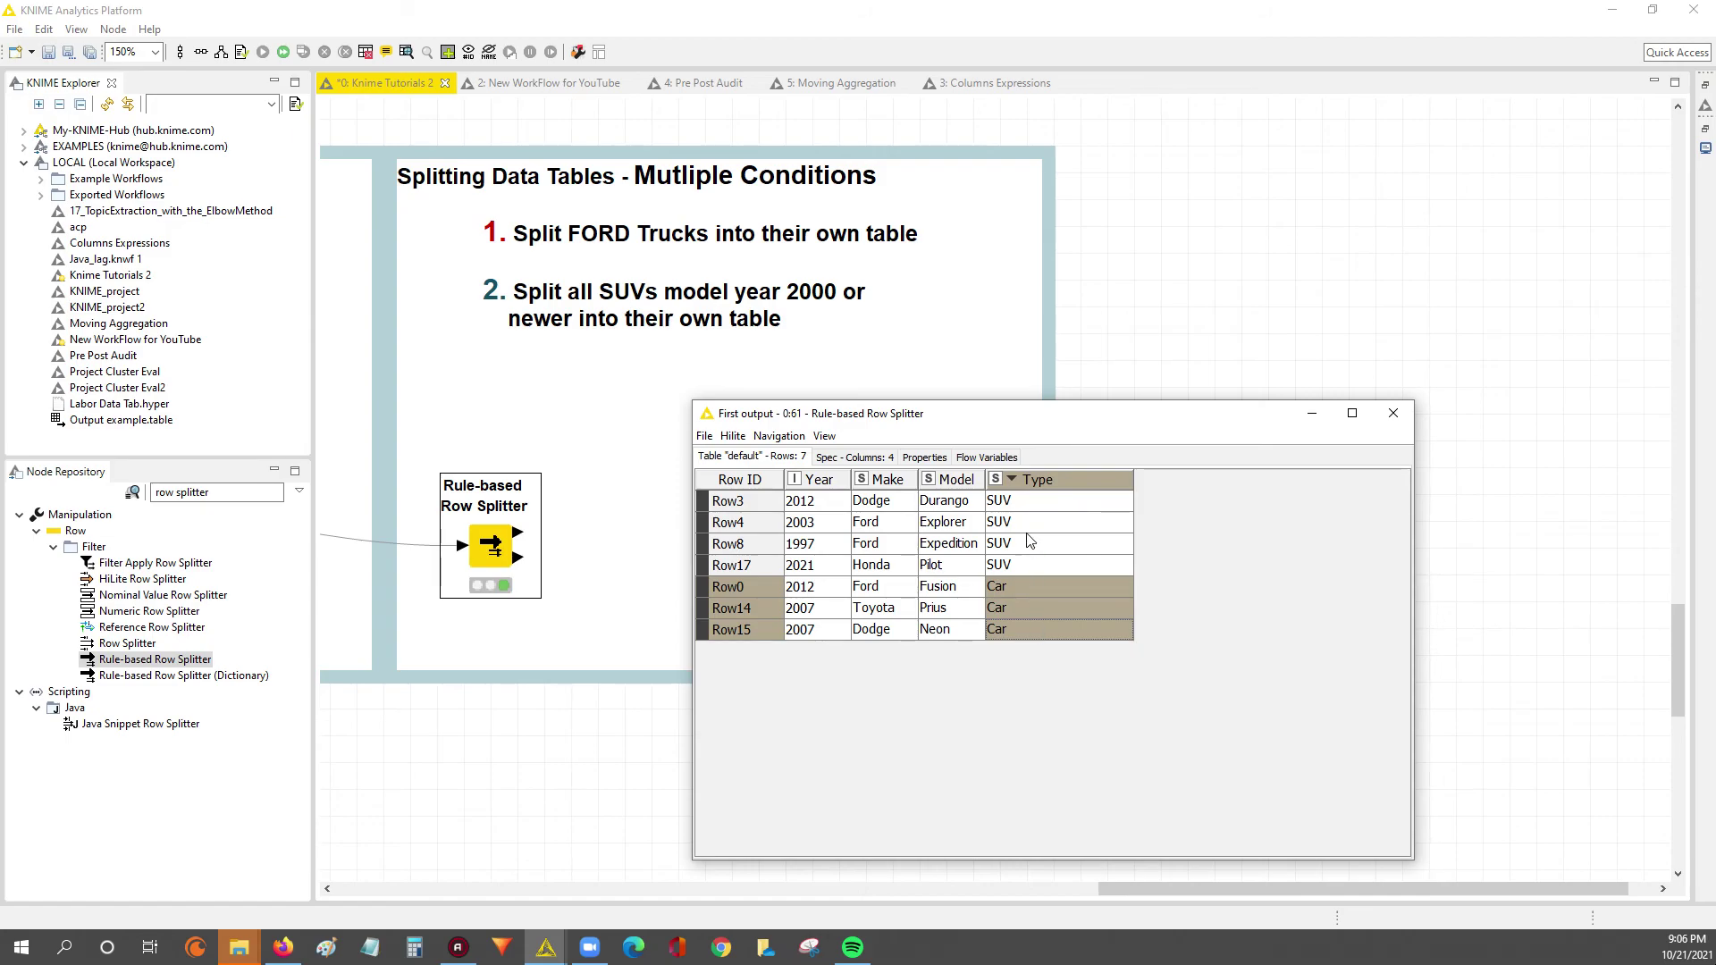
left_click_drag(1027, 506, 1037, 607)
left_click_drag(1031, 631, 800, 631)
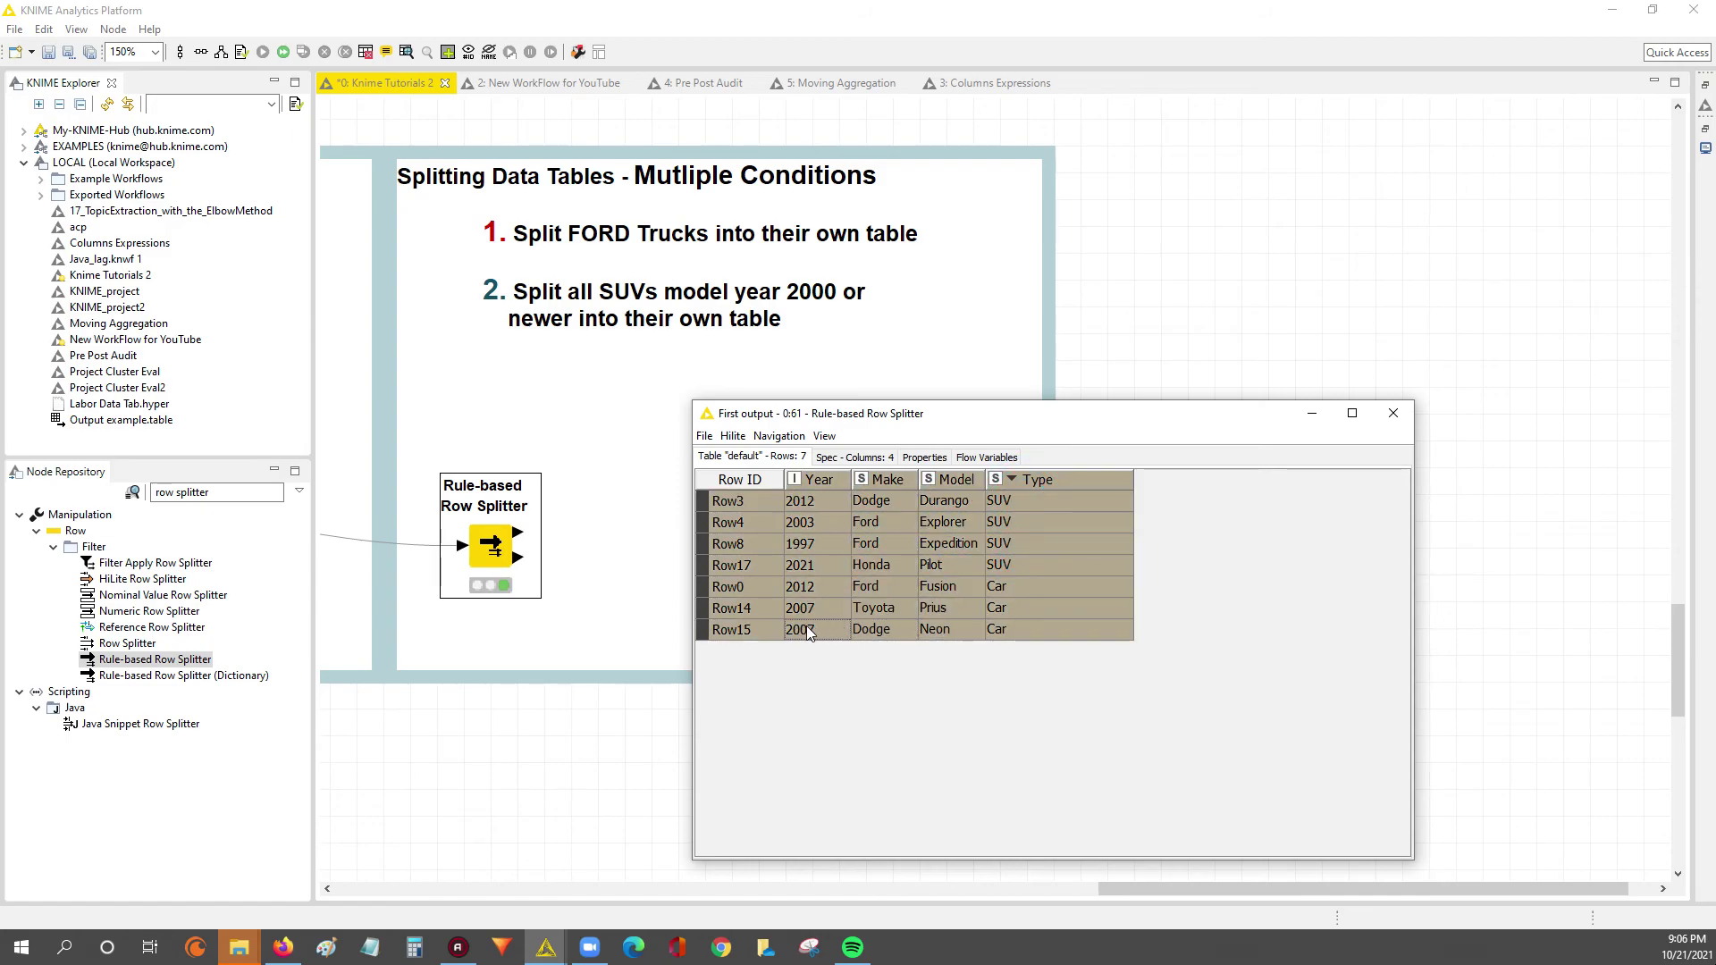
Step: Reopen the Rule-based Row Splitter's configuration and move the dialog clear of the node
double_click(492, 543)
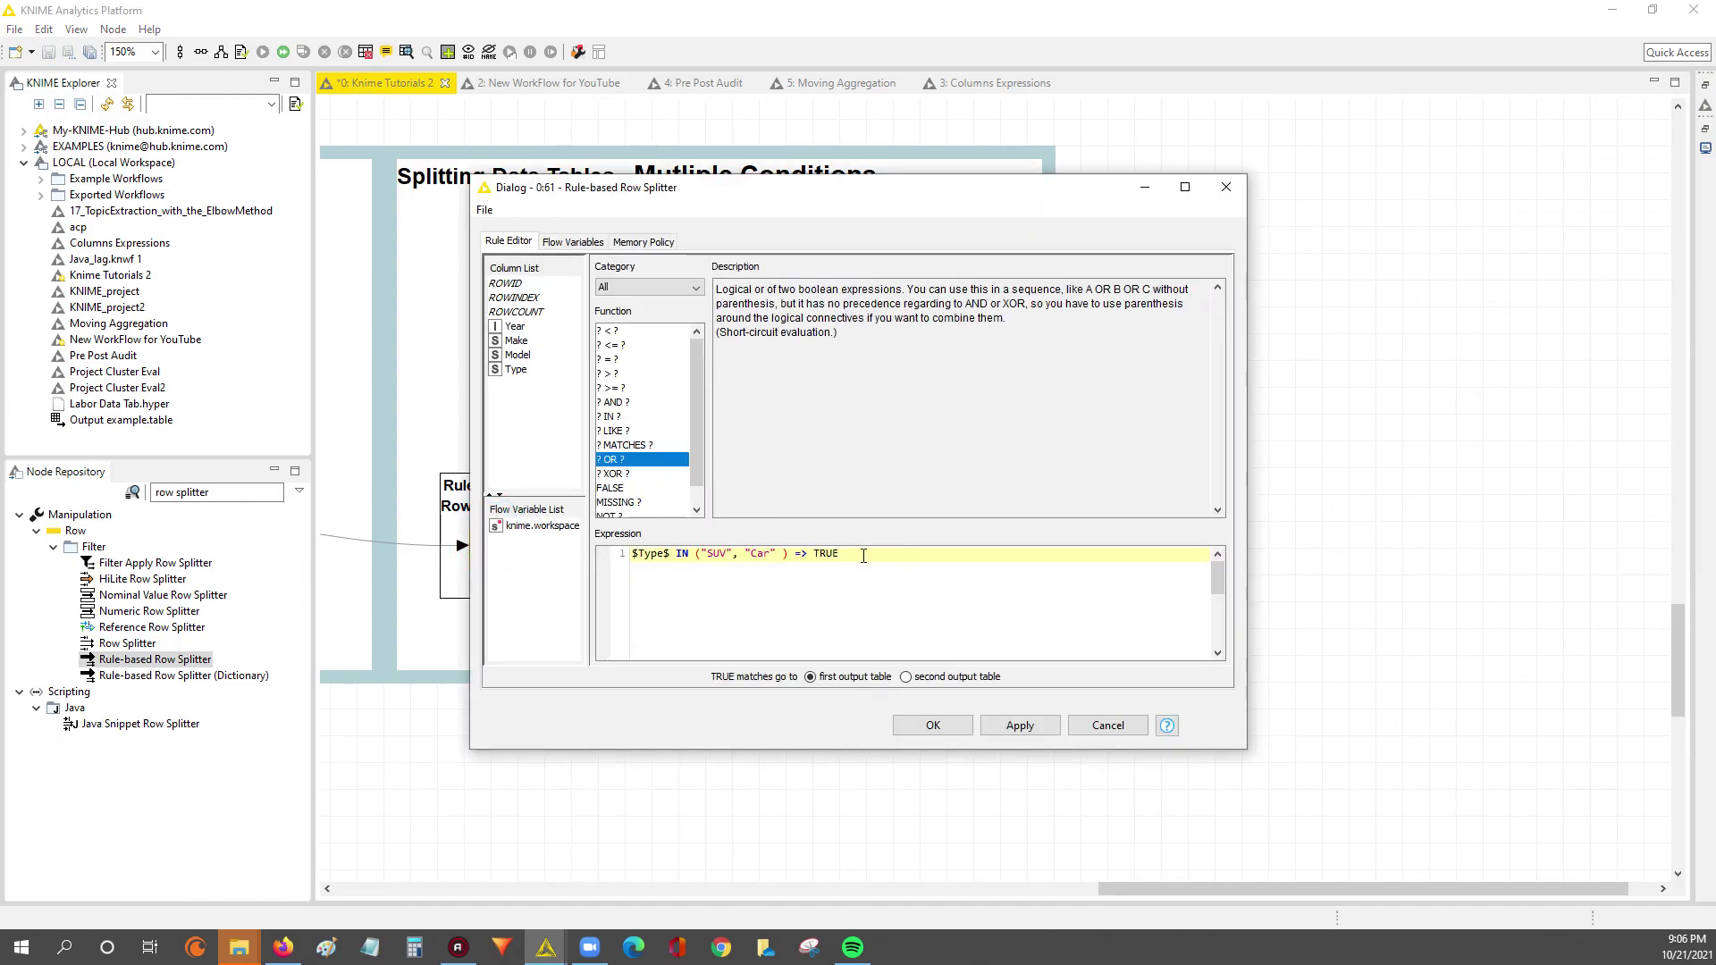
left_click_drag(817, 196, 1009, 204)
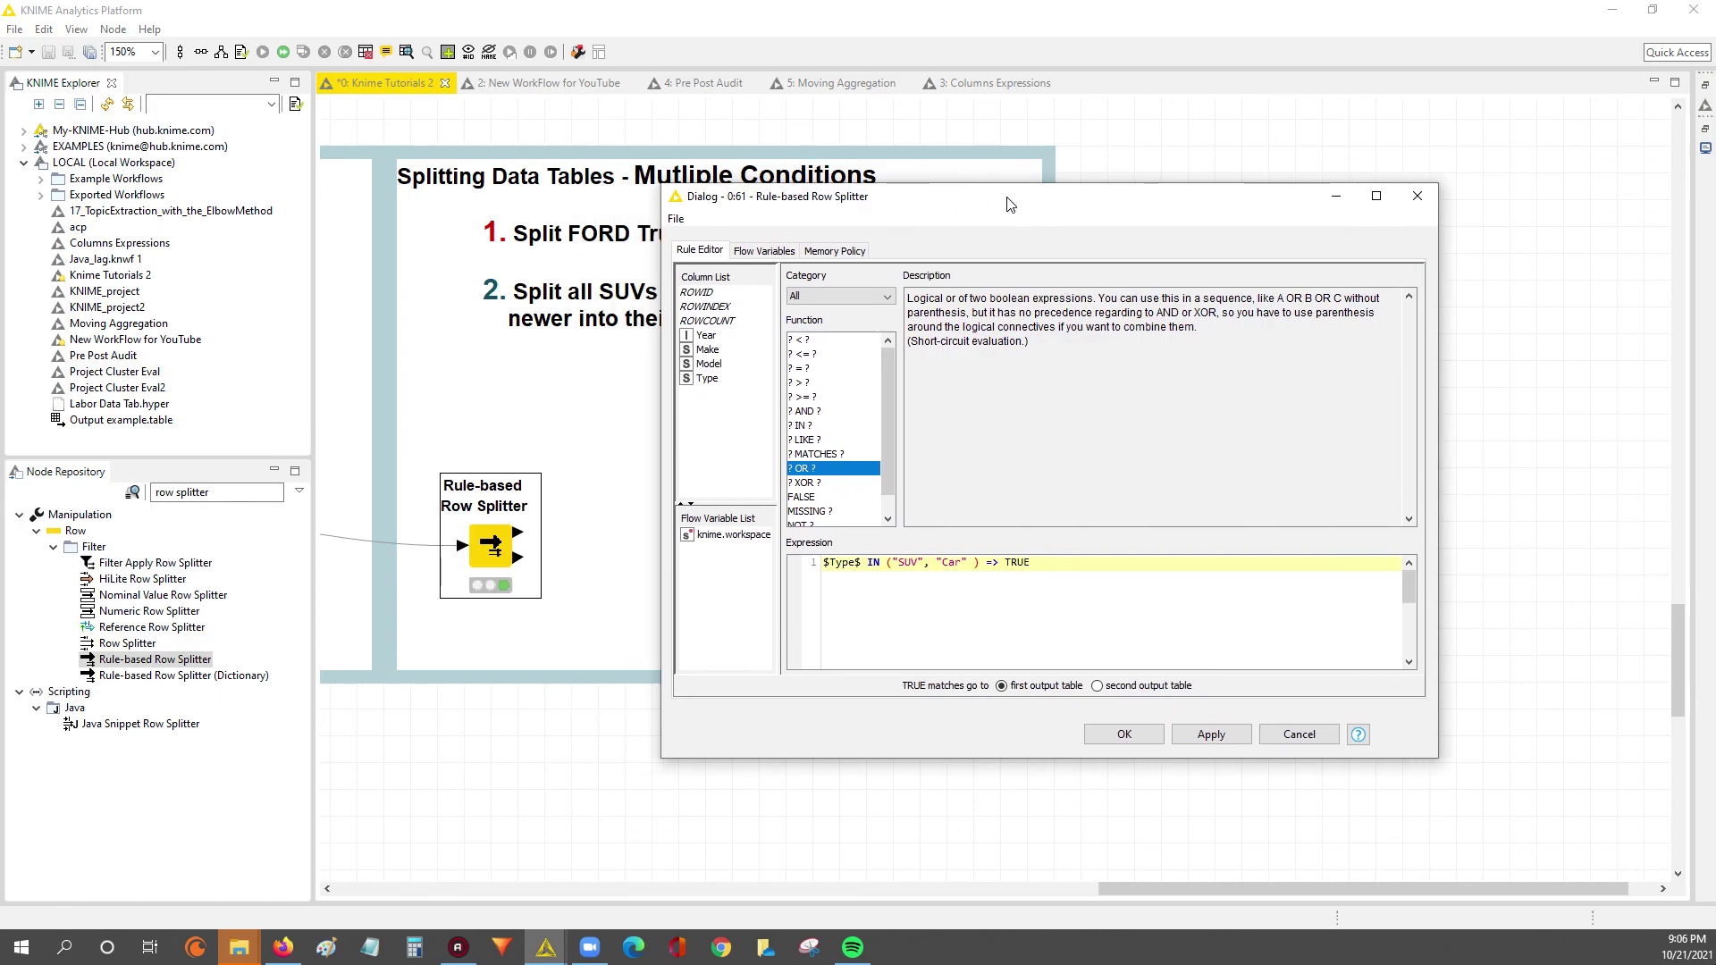